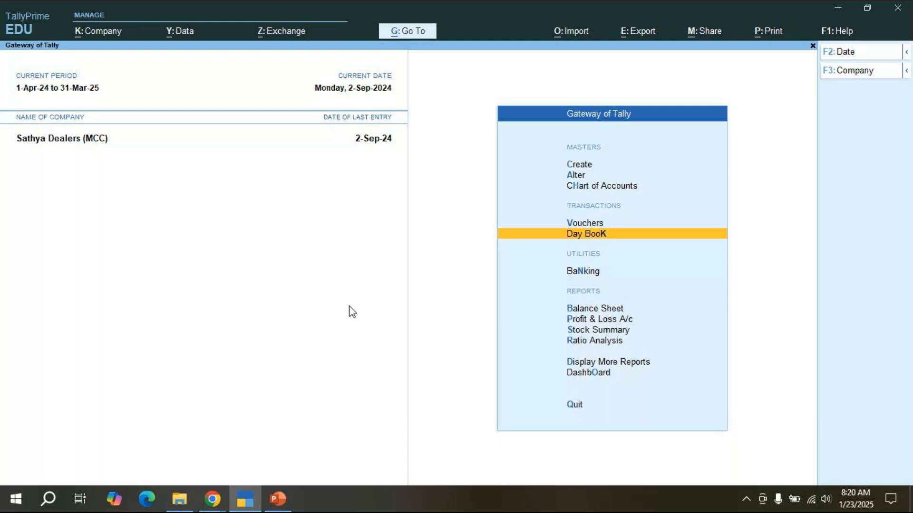
- View the Day Book for the current date and return to the Gateway of Tally
key(Return)
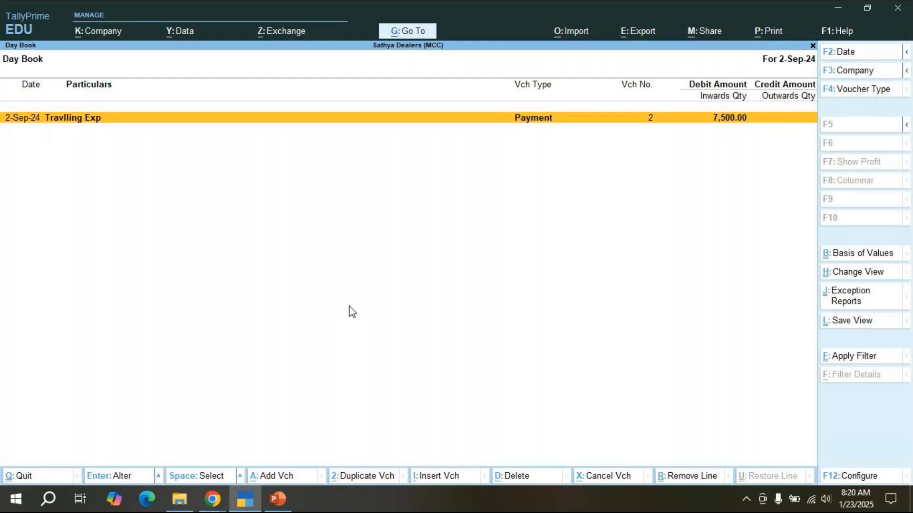
key(Escape)
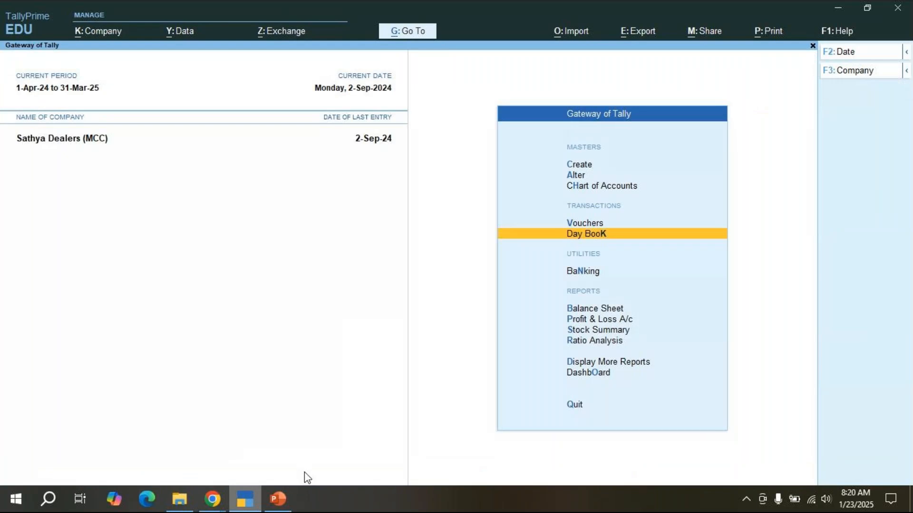
key(v)
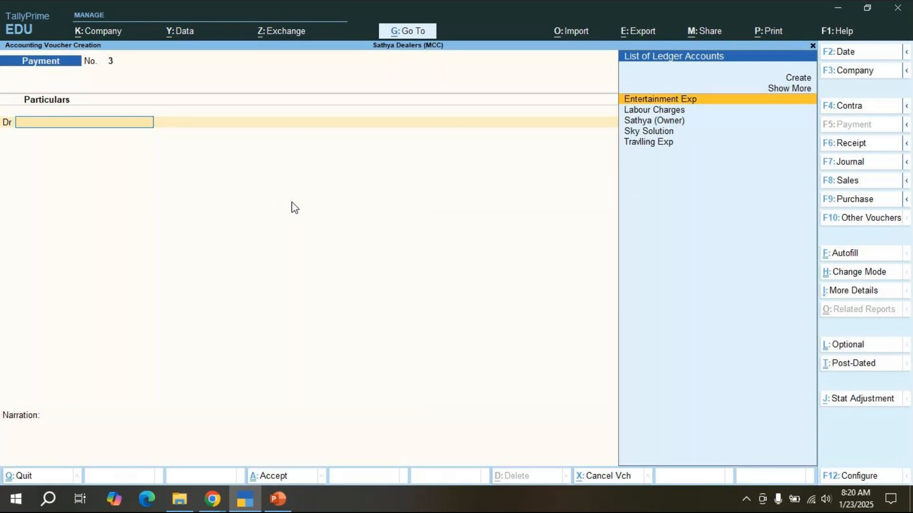
key(Down)
key(Up)
key(Return)
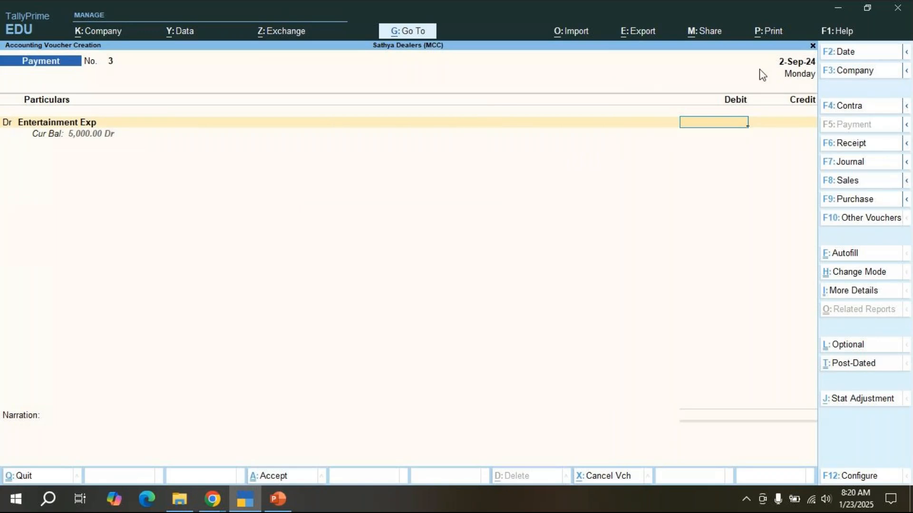
key(Escape)
key(y)
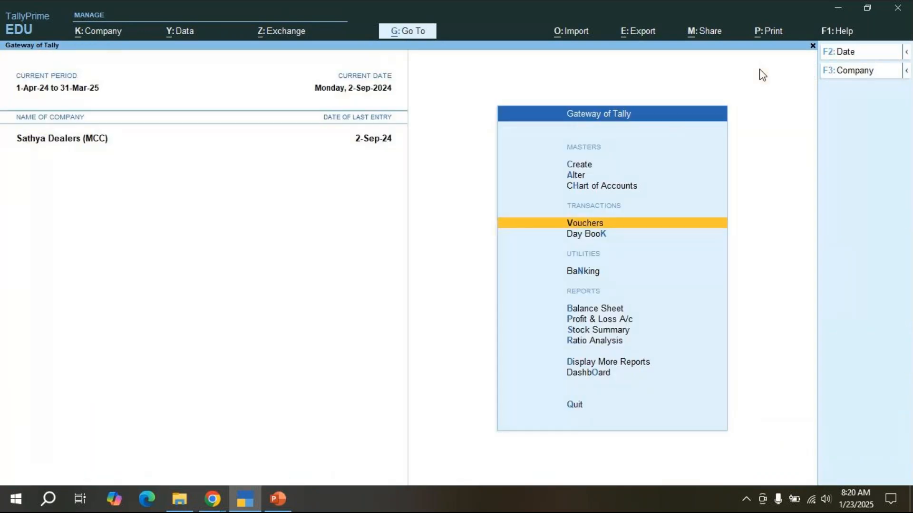
- Open the Day Book and set its period from 1-5-2024 to 31-5-2024
key(Down)
key(Return)
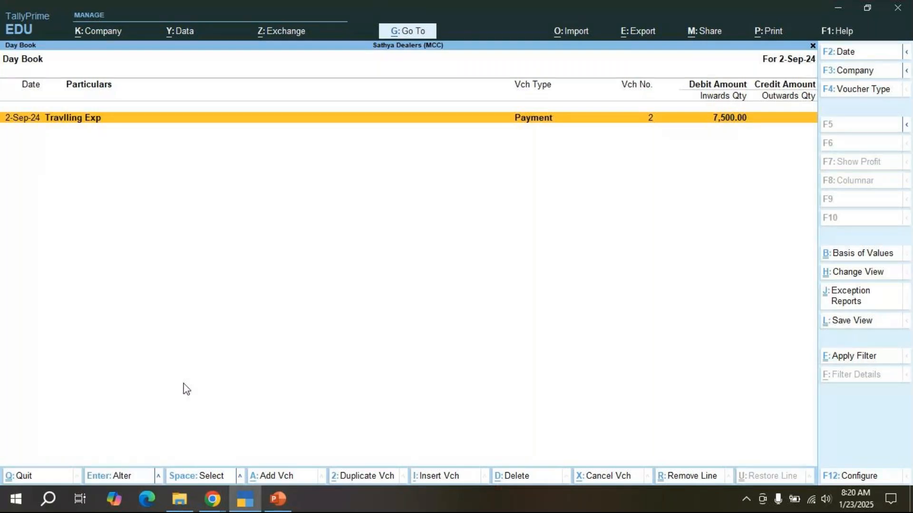
key(alt)
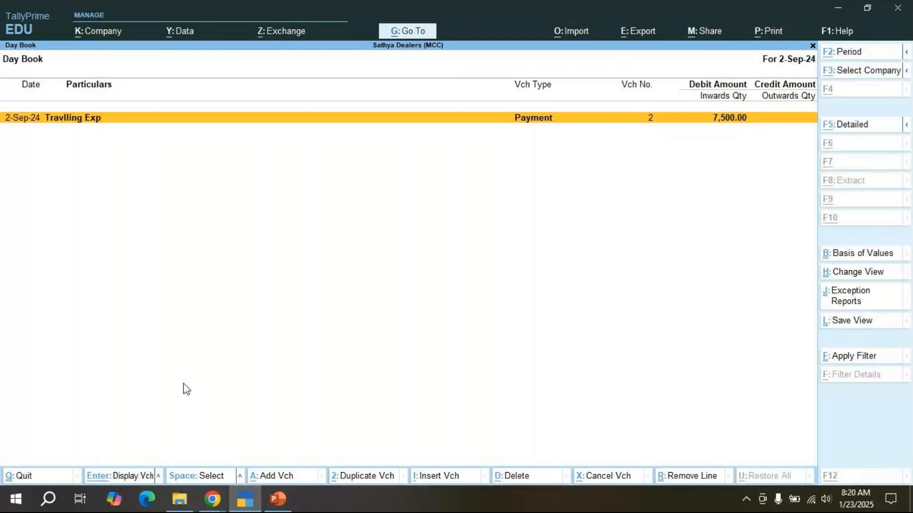
key(alt+F2)
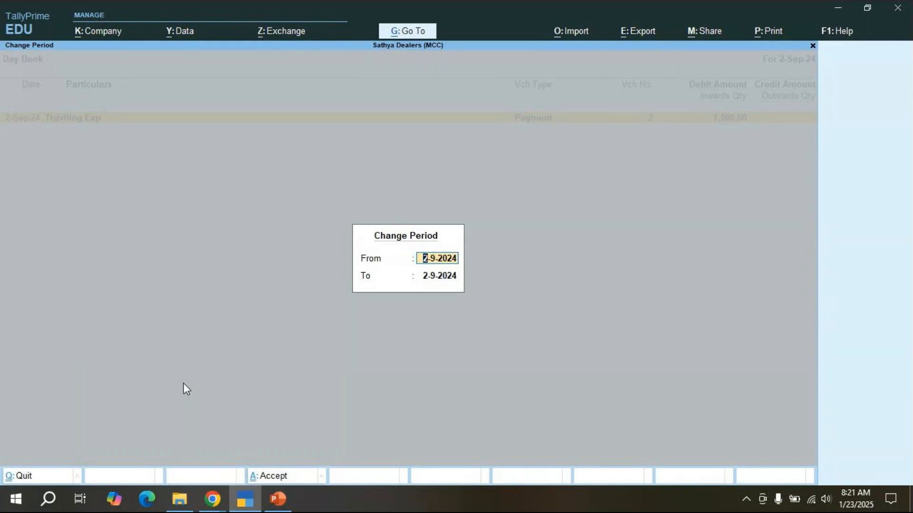
text(-)
key(BackSpace)
key(BackSpace)
key(BackSpace)
key(BackSpace)
key(BackSpace)
key(BackSpace)
key(BackSpace)
key(BackSpace)
key(BackSpace)
text(-1-5)
key(BackSpace)
key(BackSpace)
key(BackSpace)
key(BackSpace)
text(1-5)
key(Return)
text(31)
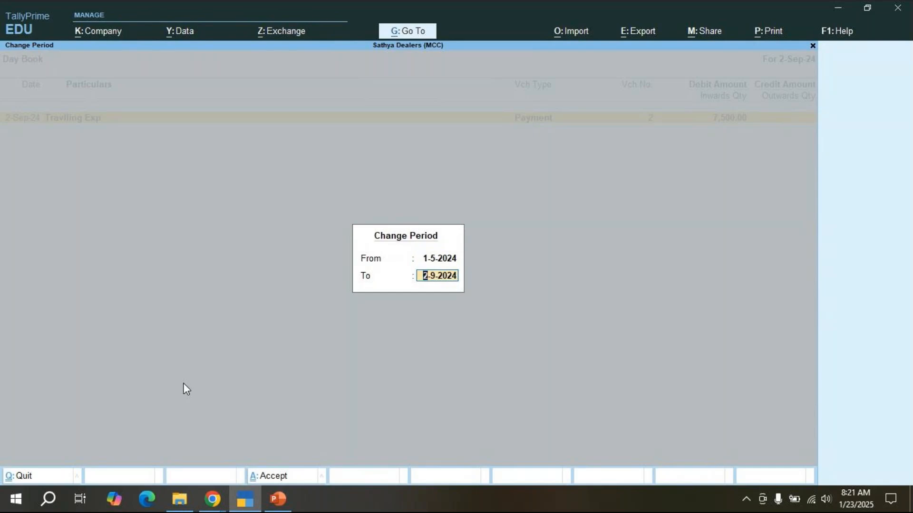
text(-5)
key(Return)
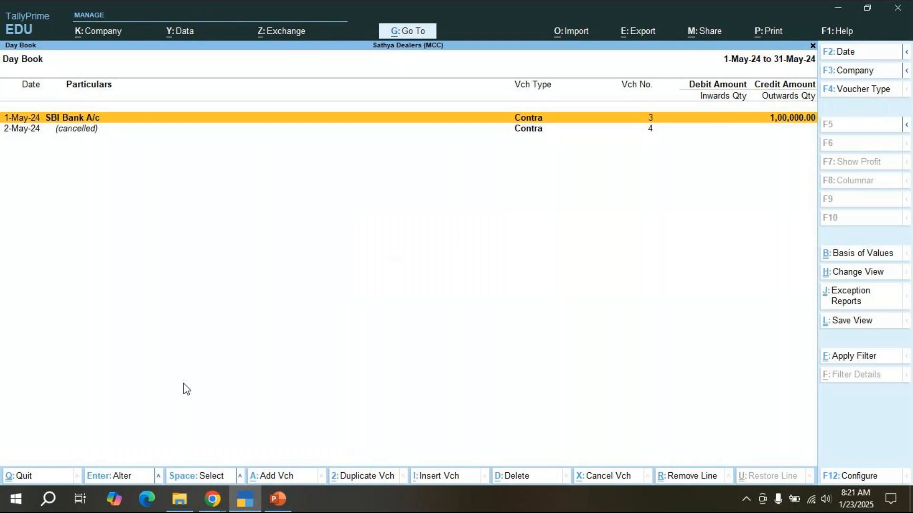
- Set the Day Book period from 1-4-2024 to 2-4-2024 and show the entries in detailed format
key(alt)
key(alt+F2)
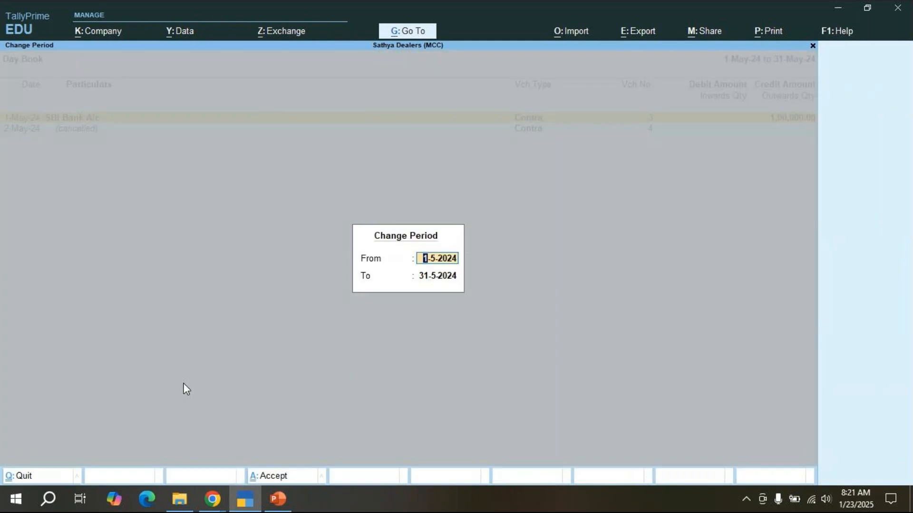
text(1-4-)
key(Return)
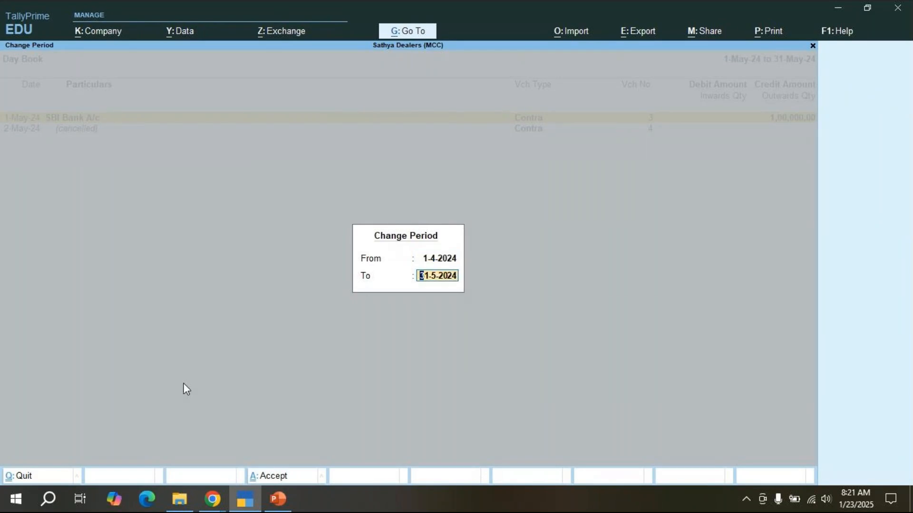
text(2-4)
key(Return)
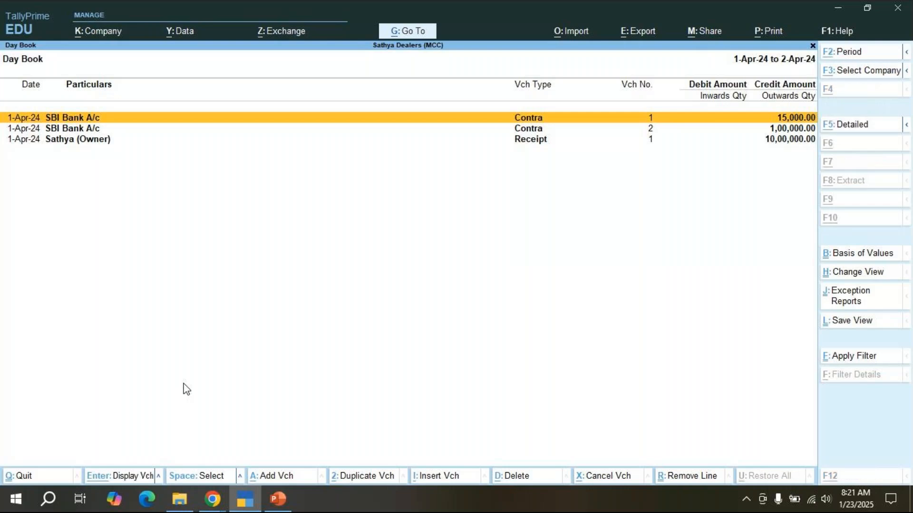
key(alt+F5)
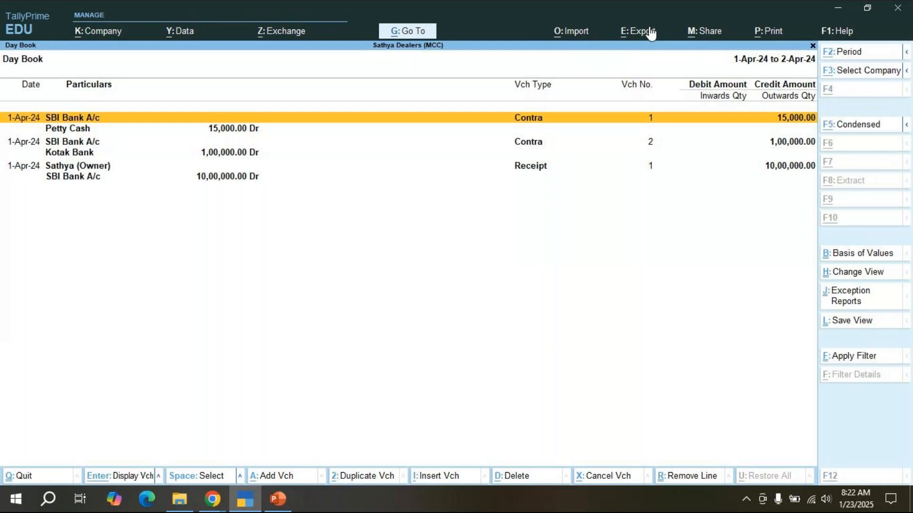
- Blank out both the From and To dates of the Day Book period and accept it
key(alt+F2)
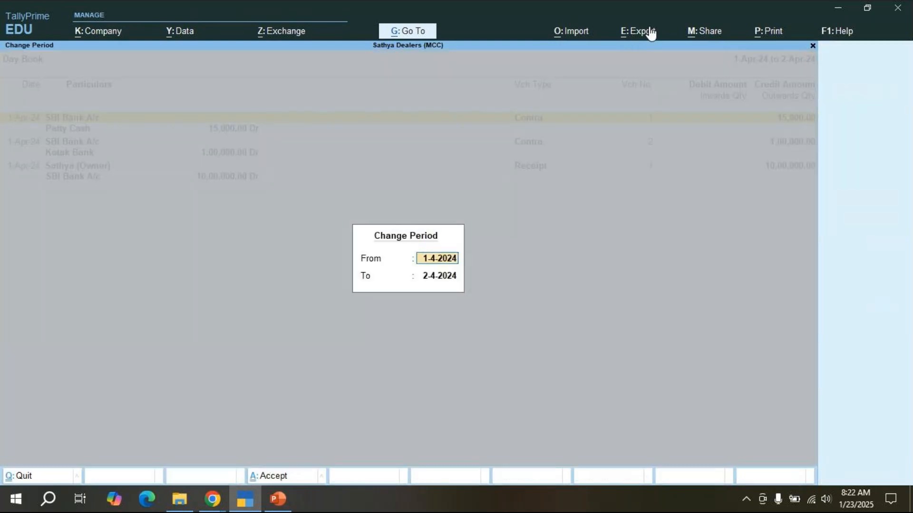
key(BackSpace)
key(Return)
key(BackSpace)
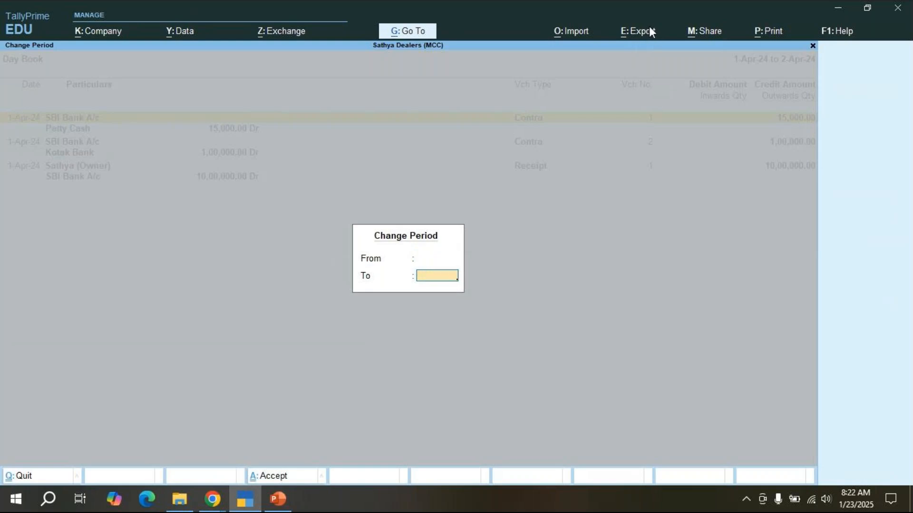
key(Return)
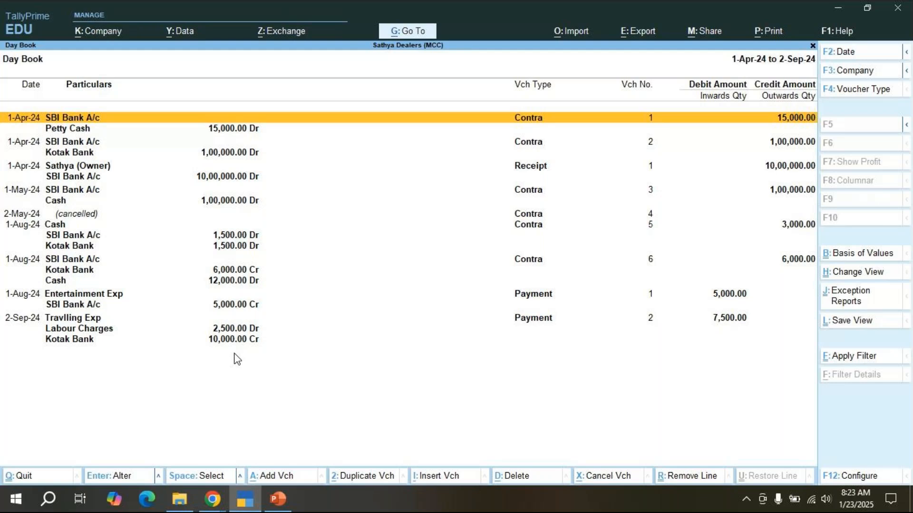
key(F2)
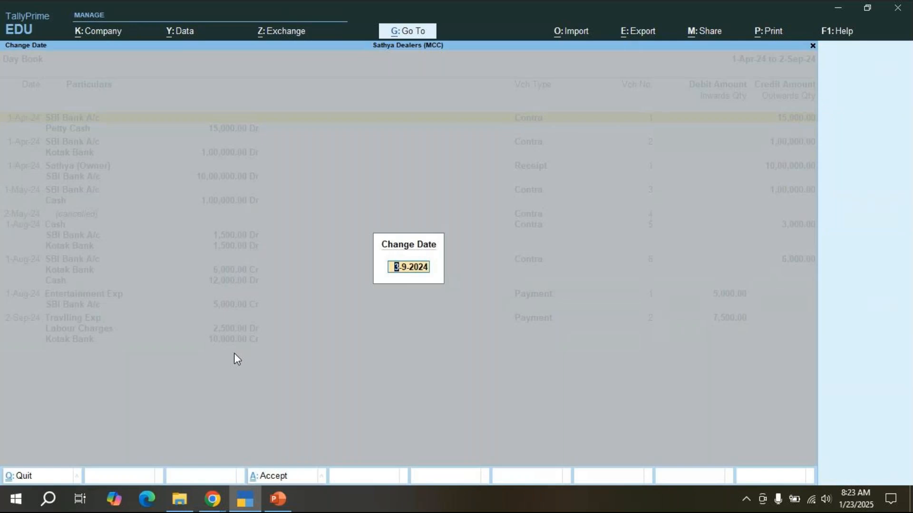
key(BackSpace)
key(Escape)
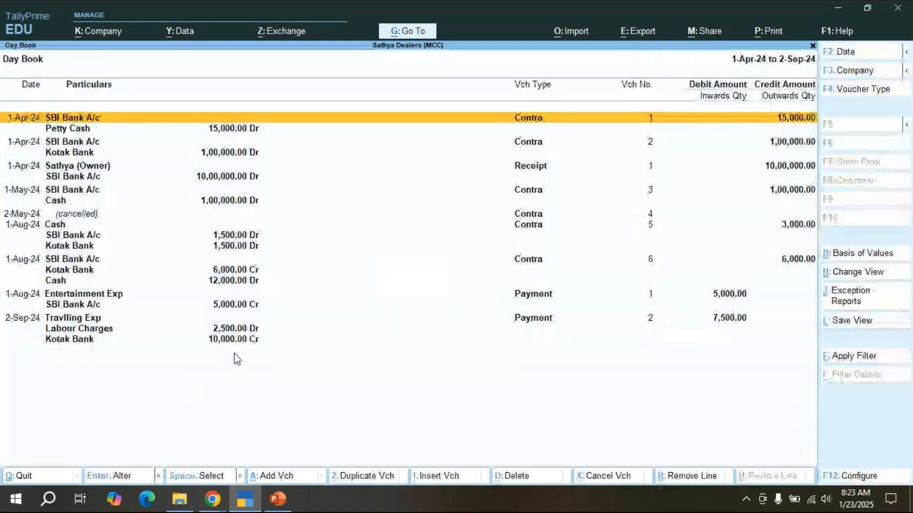
key(F4)
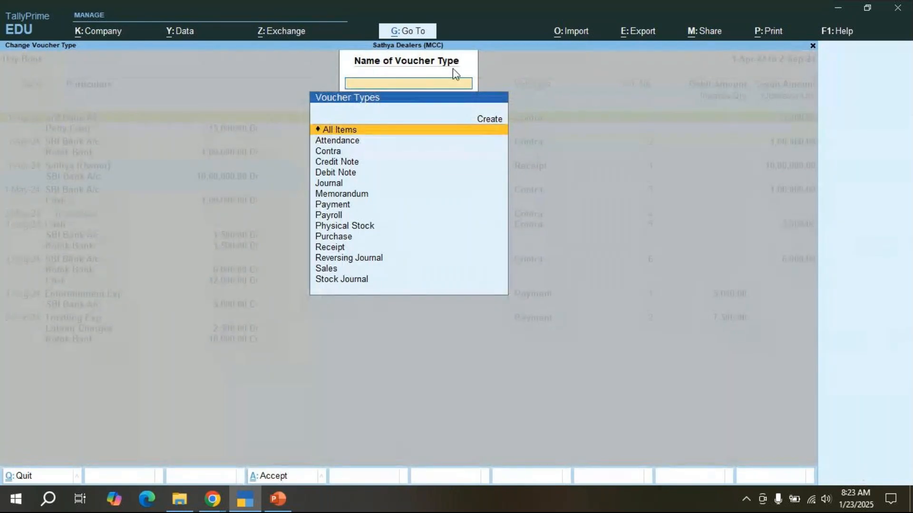
key(Escape)
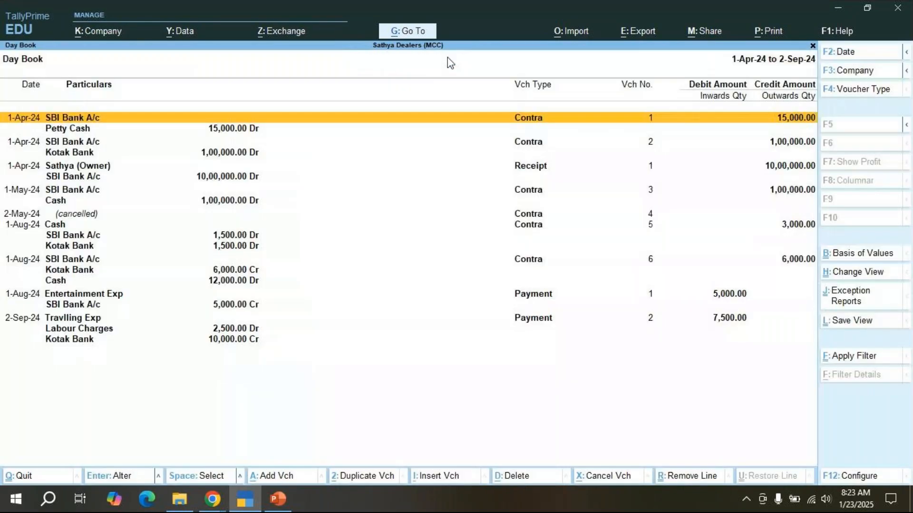
key(Escape)
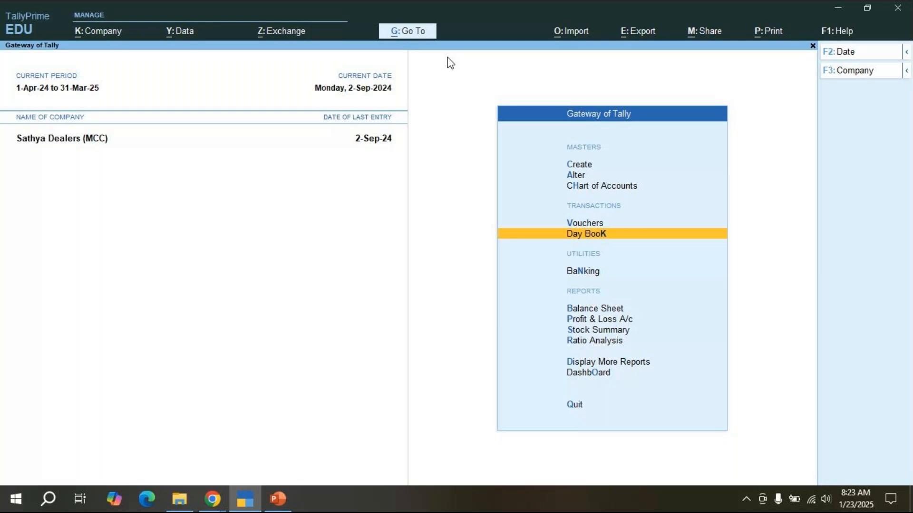
- Reopen the Day Book for the period 1-4-2024 to 31-3-2025 and show the entries in detailed format
key(Return)
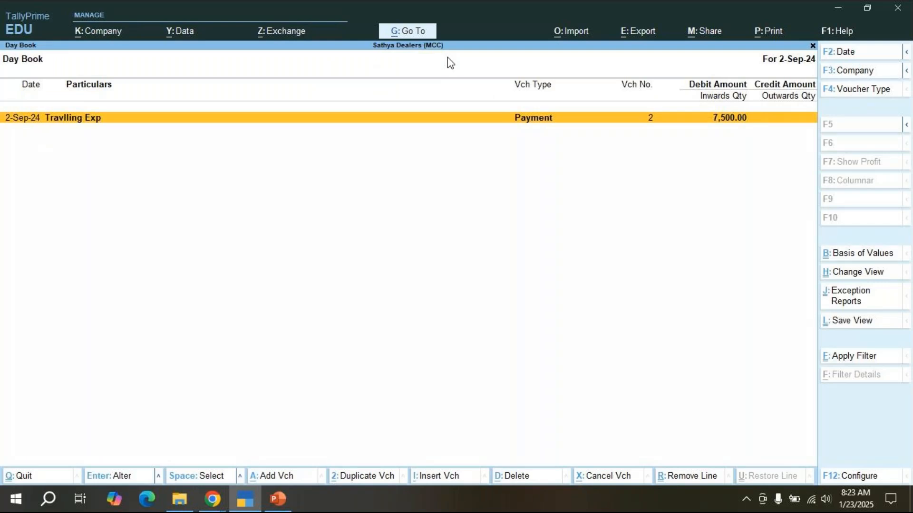
key(alt)
key(alt+F2)
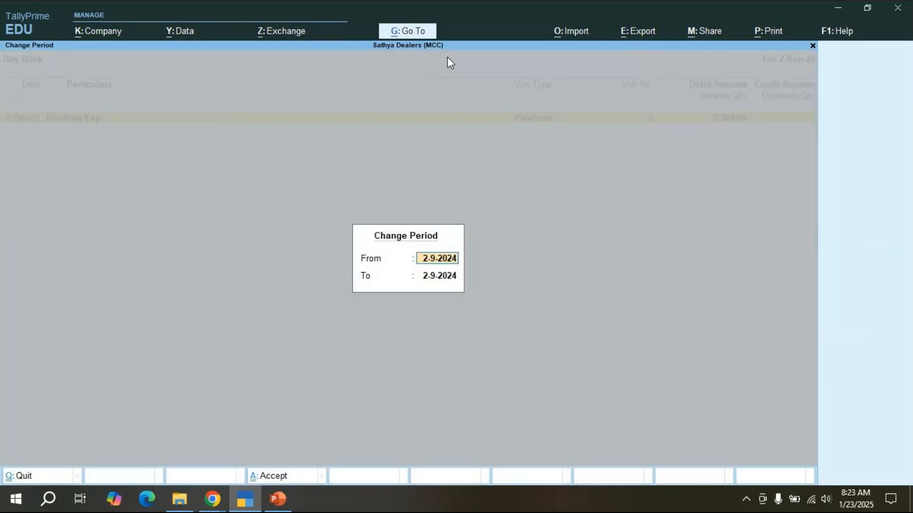
text(1-4-2024)
key(Return)
text(31-3-20)
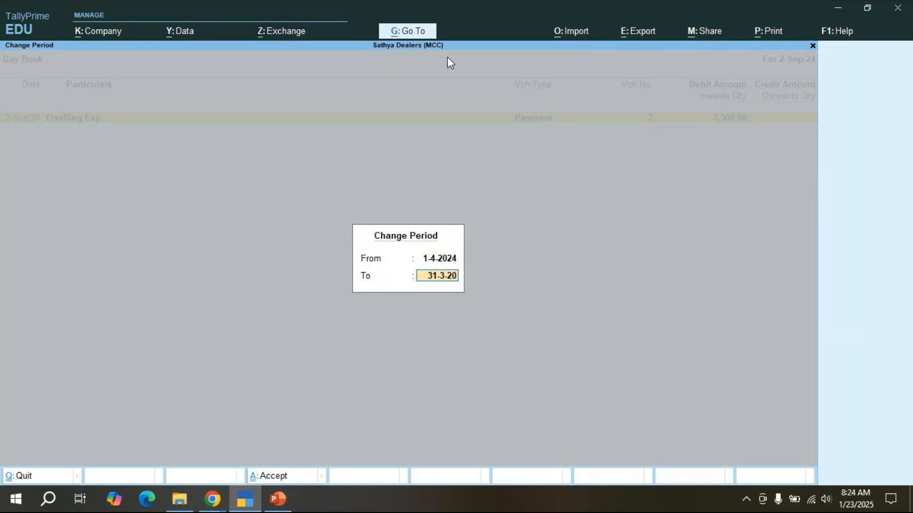
text(25)
key(Return)
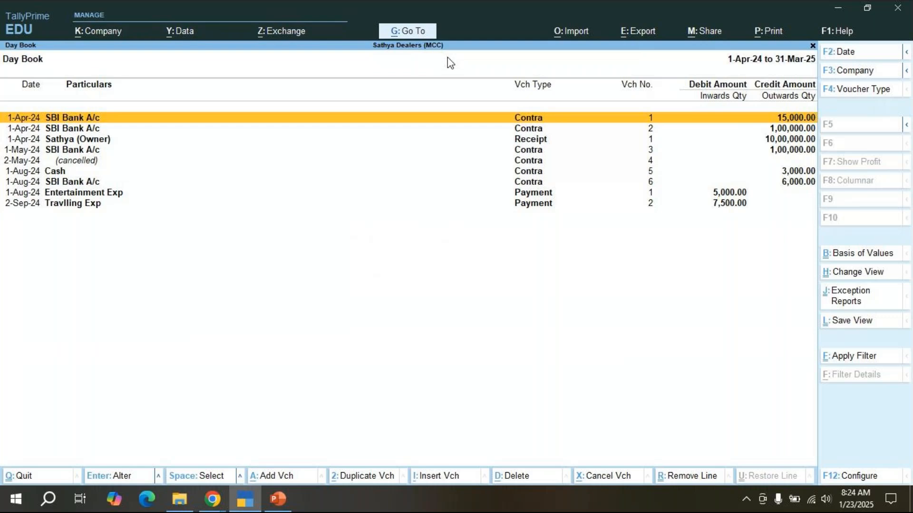
key(alt+F5)
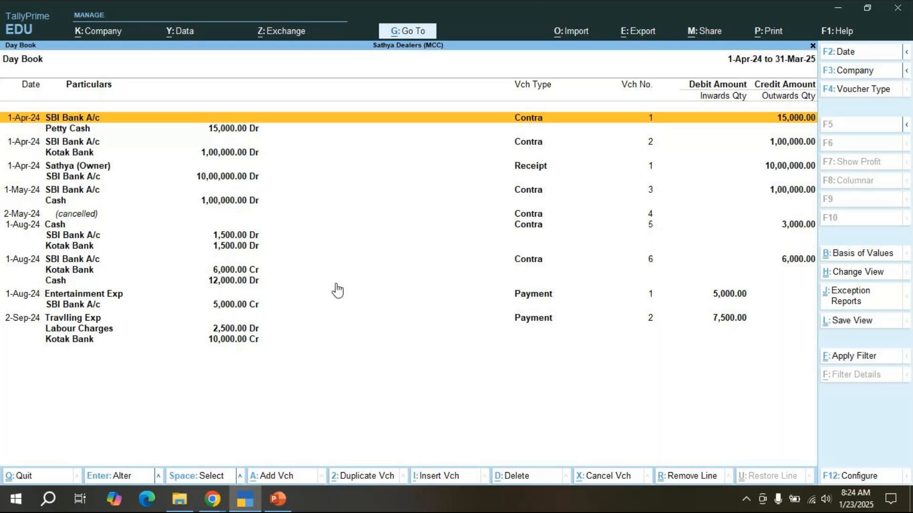
- Restrict the Day Book to the Contra voucher type
key(F4)
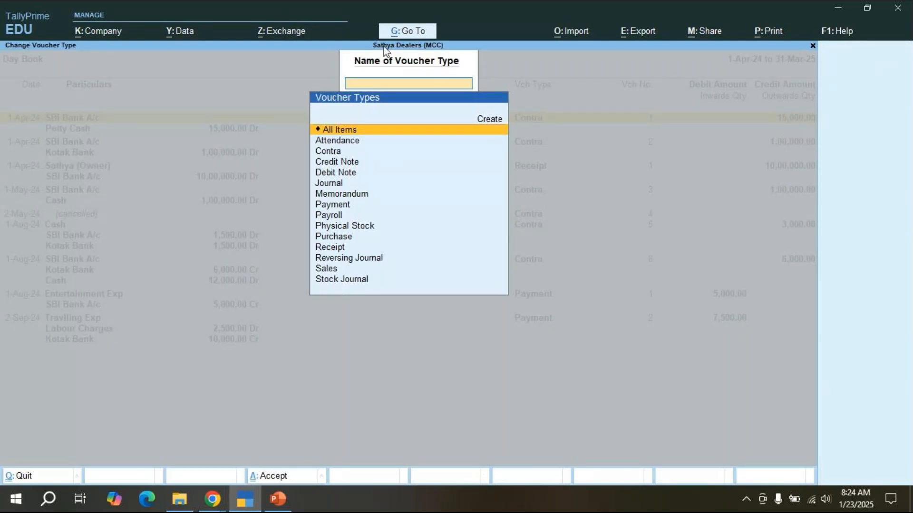
key(Down)
key(Down)
key(Down)
key(Down)
key(Down)
key(Down)
key(Down)
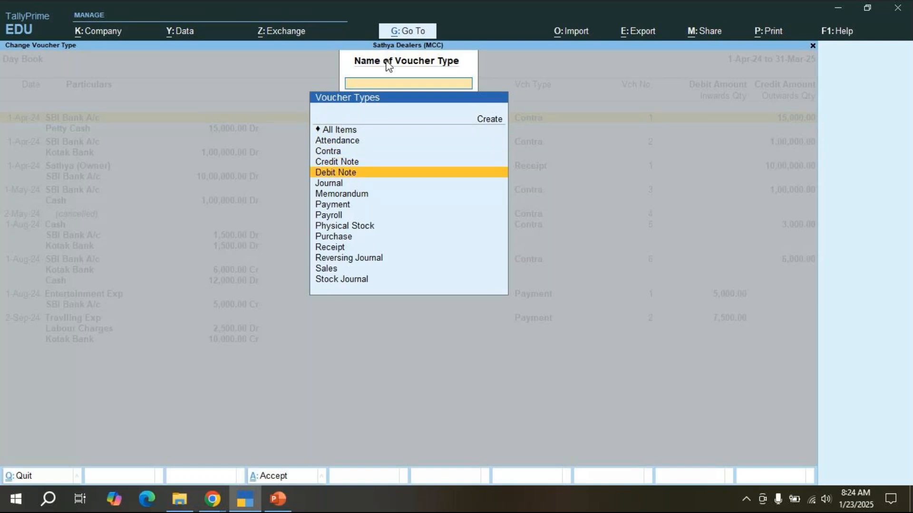
key(Up)
key(Up)
key(Up)
key(Up)
key(Up)
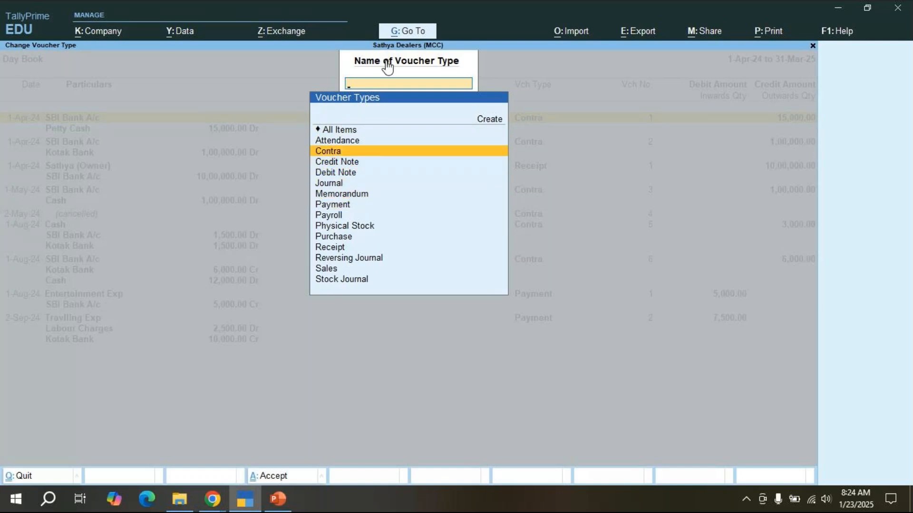
key(Return)
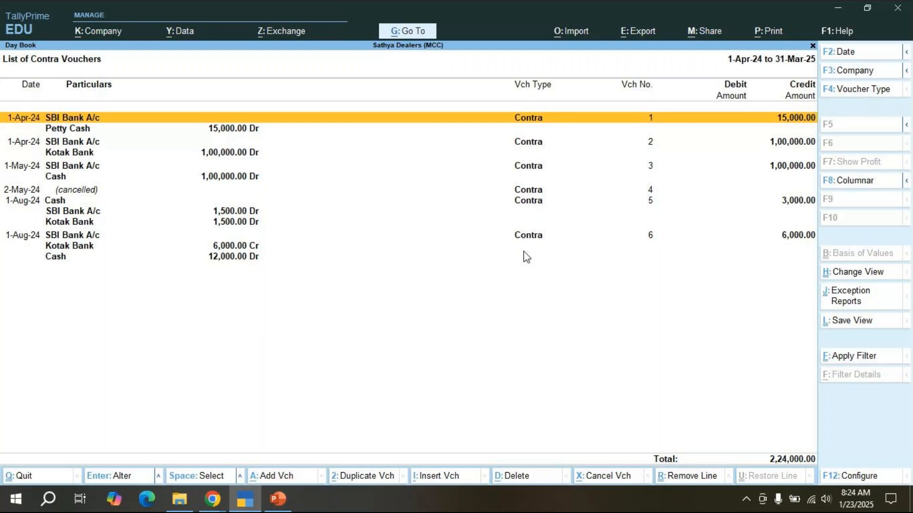
- Switch the Day Book's voucher type from Contra to Receipt
key(F4)
key(Down)
key(Down)
key(Down)
key(Down)
key(Down)
key(Down)
key(Down)
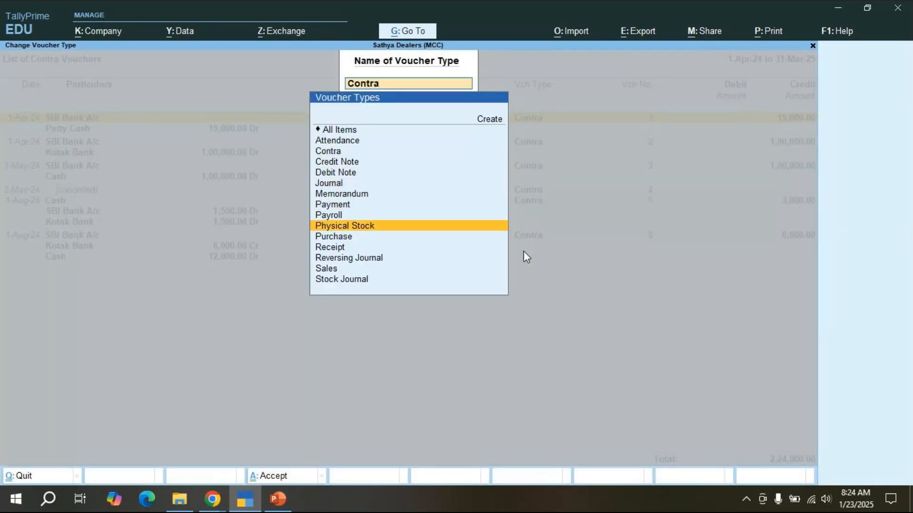
key(Down)
key(Down)
key(Return)
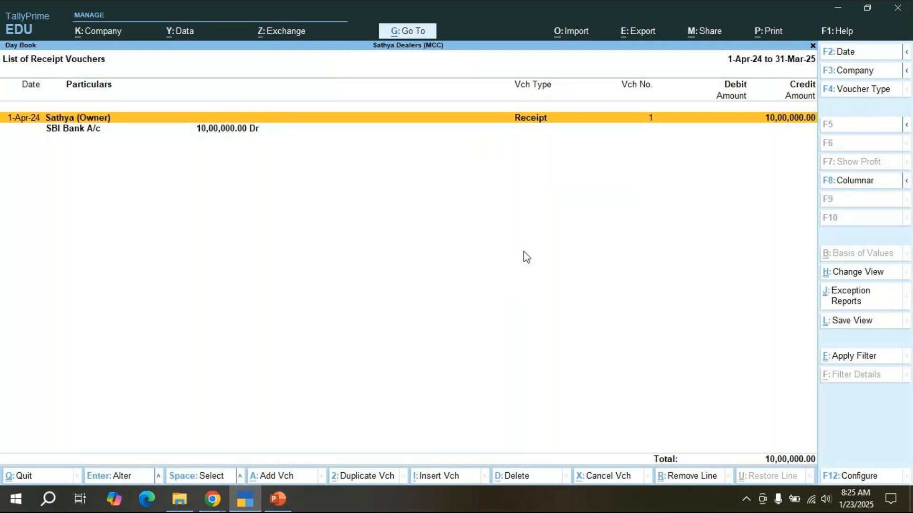
- Switch the Day Book's voucher type from Receipt to Payment, review the vouchers and return to the Gateway of Tally
key(F4)
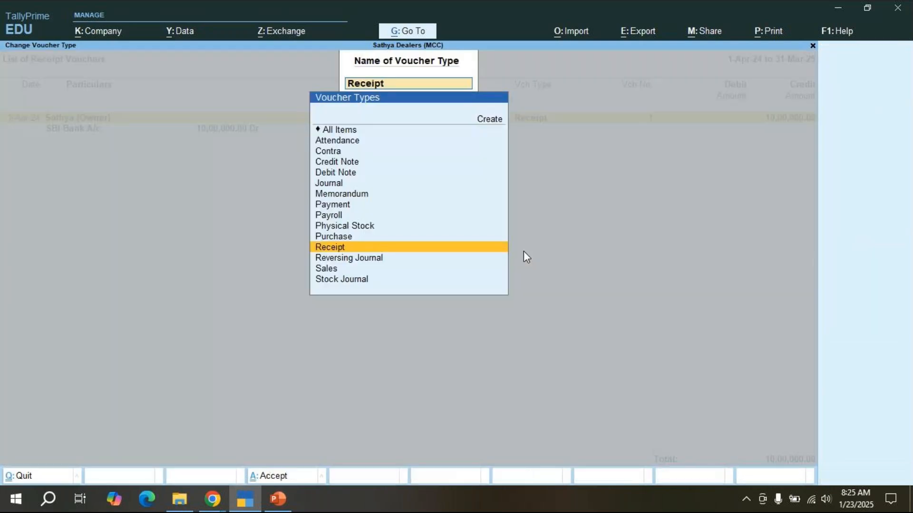
key(Up)
key(Up)
key(Up)
key(Up)
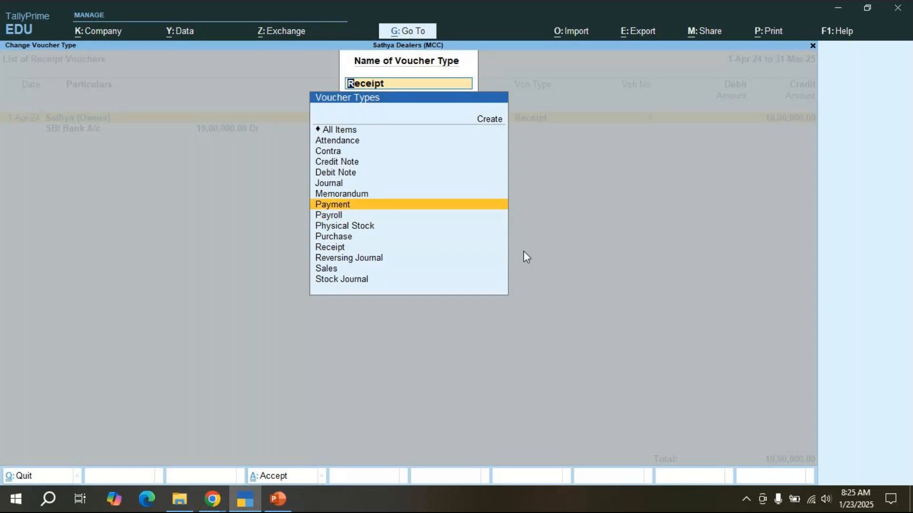
key(Return)
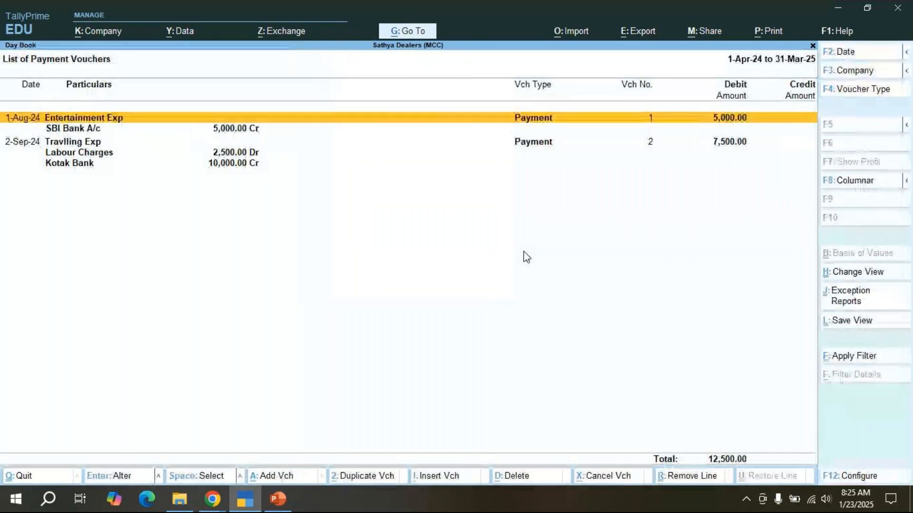
key(Escape)
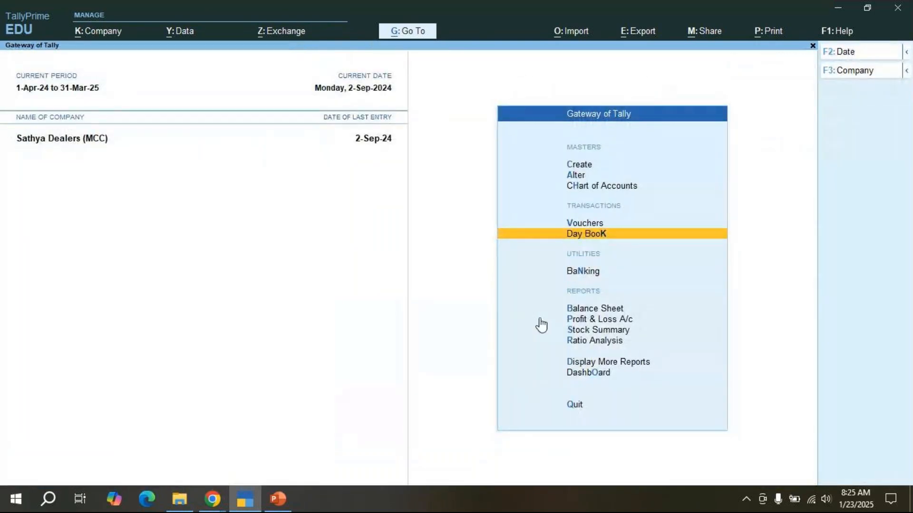
- Compare the payment activity slide in PowerPoint with the Travlling Exp payment voucher in TallyPrime's Day Book, and quit the voucher without saving
click(269, 506)
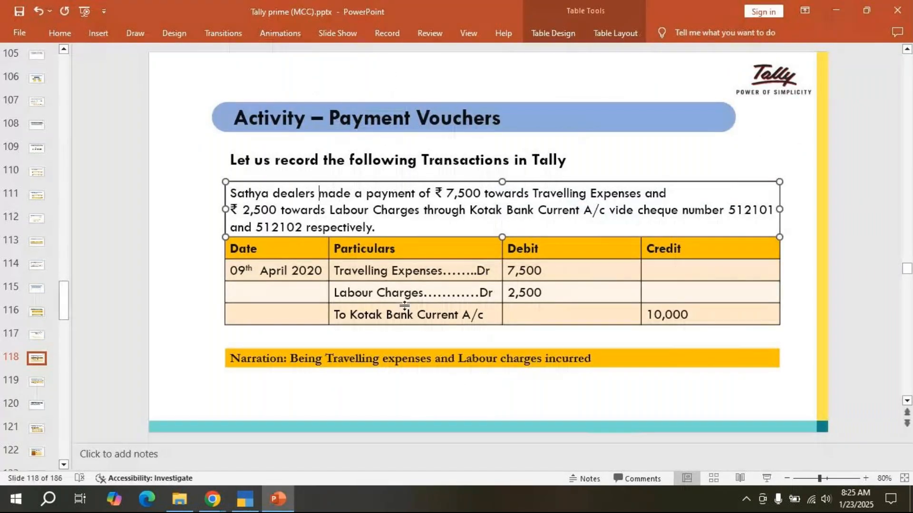
click(311, 342)
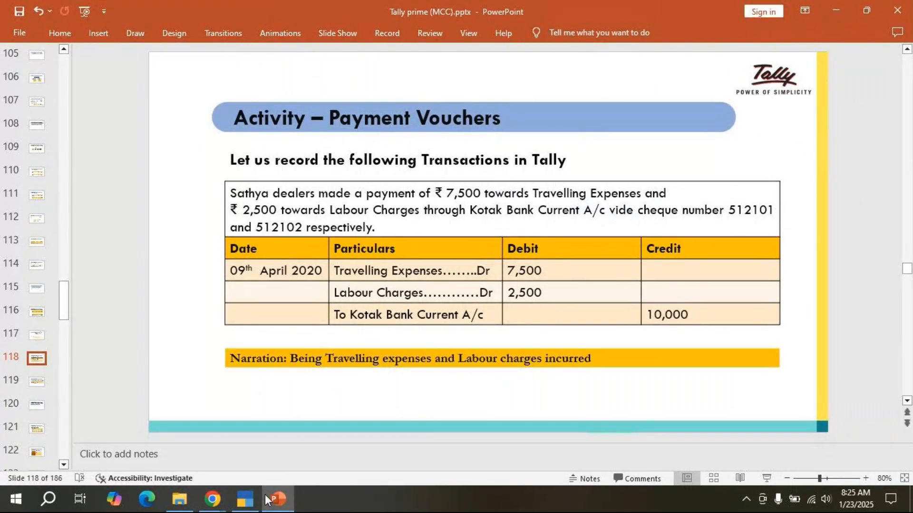
click(244, 499)
key(Return)
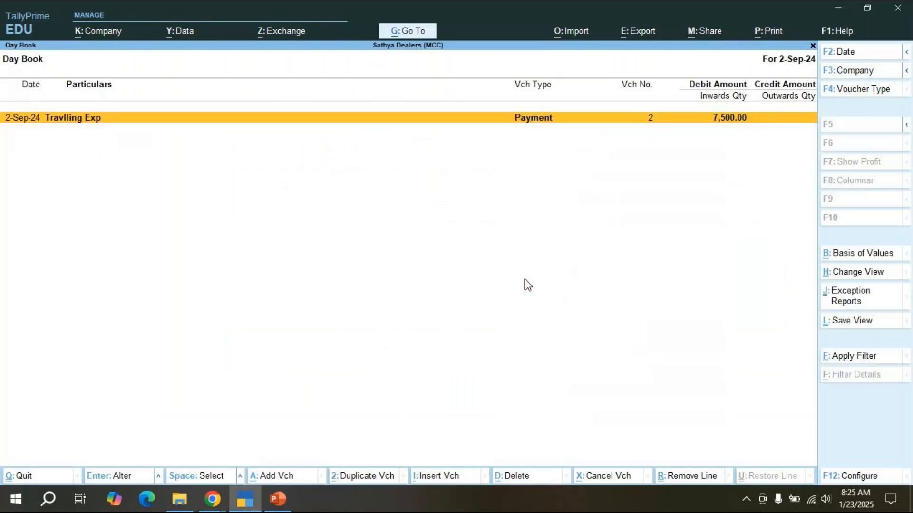
key(Return)
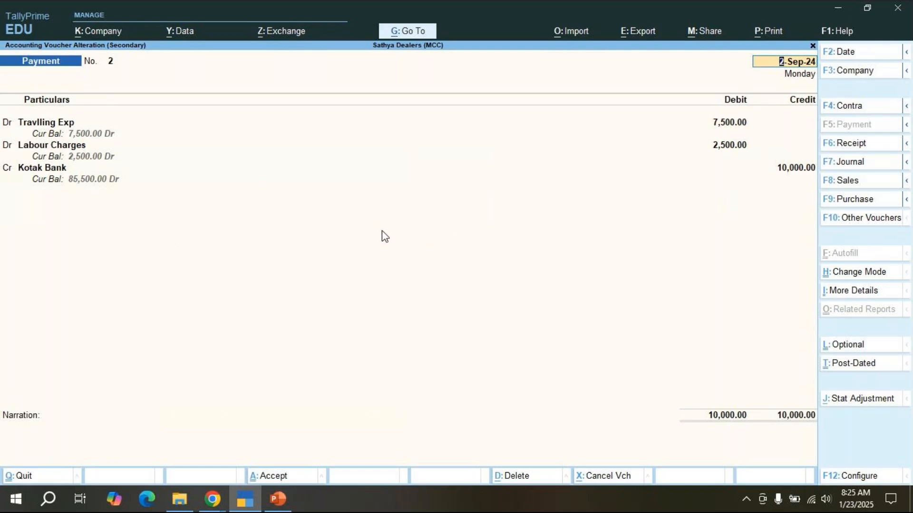
key(BackSpace)
key(Escape)
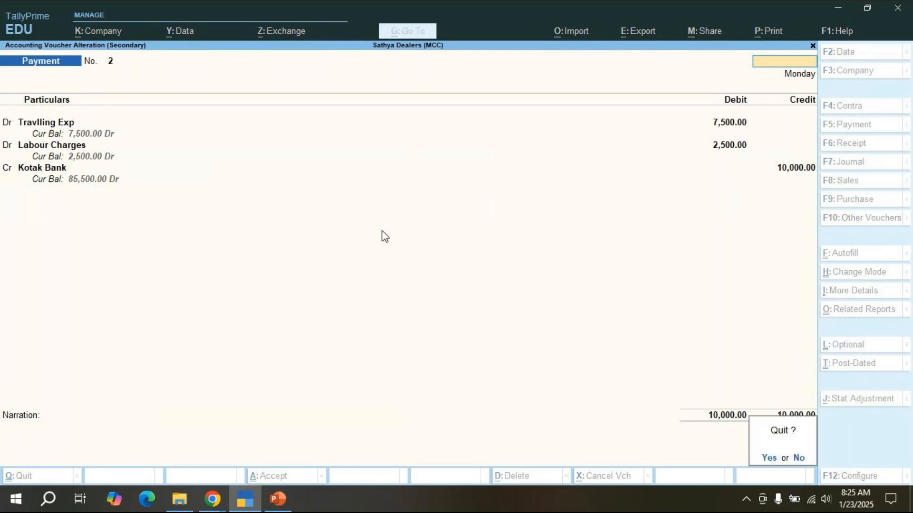
key(y)
- Switch to PowerPoint, advance to the Water Charges payment activity on slide 119 and clear all text from its journal entry table
key(alt+Tab)
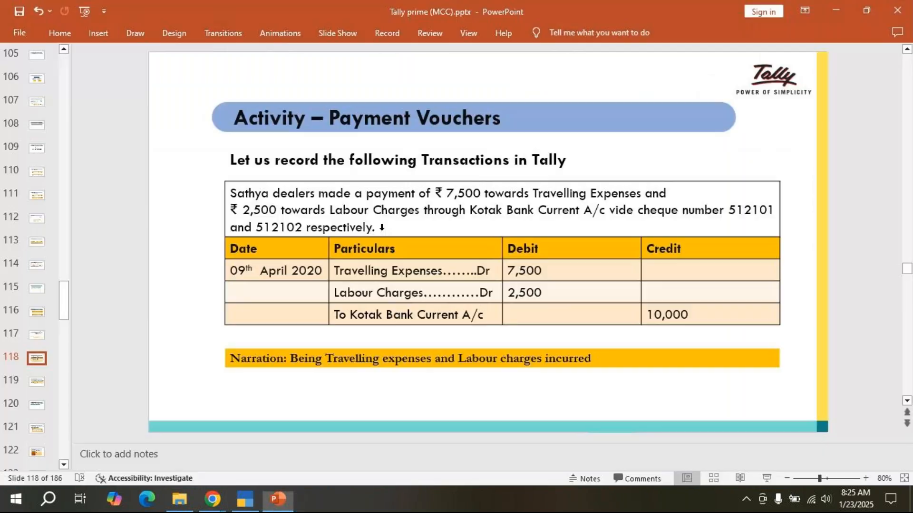
scroll(381, 228, down, 1)
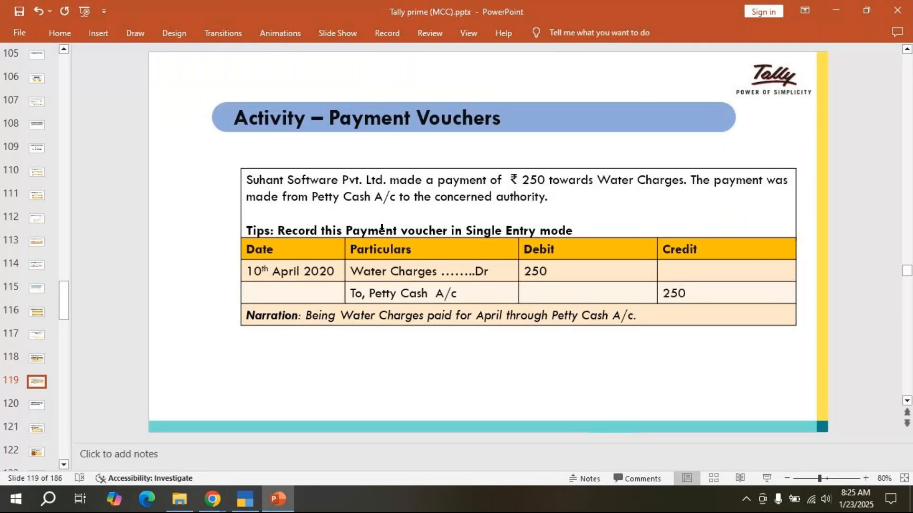
drag(323, 249, 855, 356)
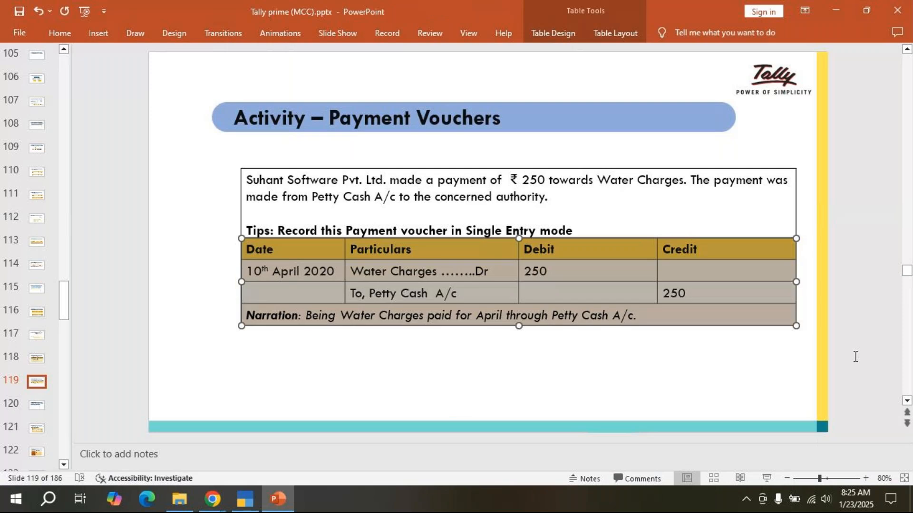
key(Delete)
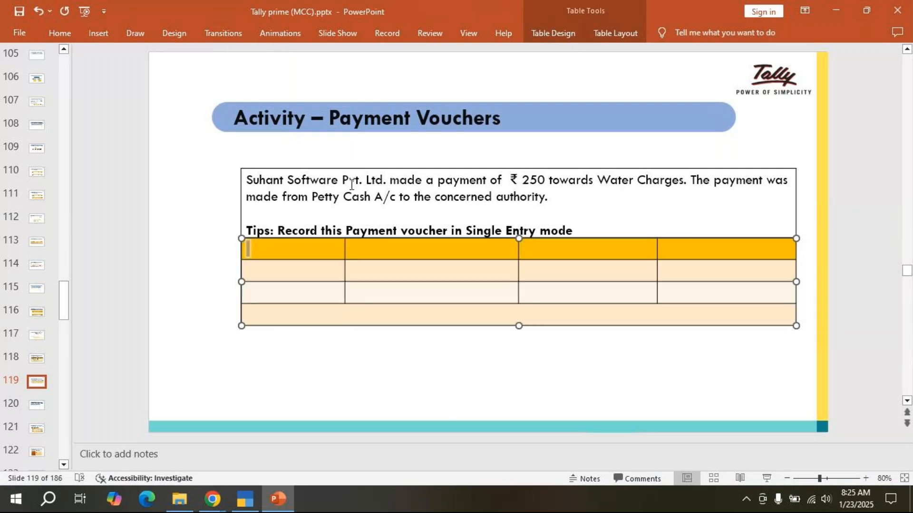
- Replace "Suhant Software Pvt. Ltd." with "Sathya dealers" in the Water Charges activity description
drag(389, 179, 245, 174)
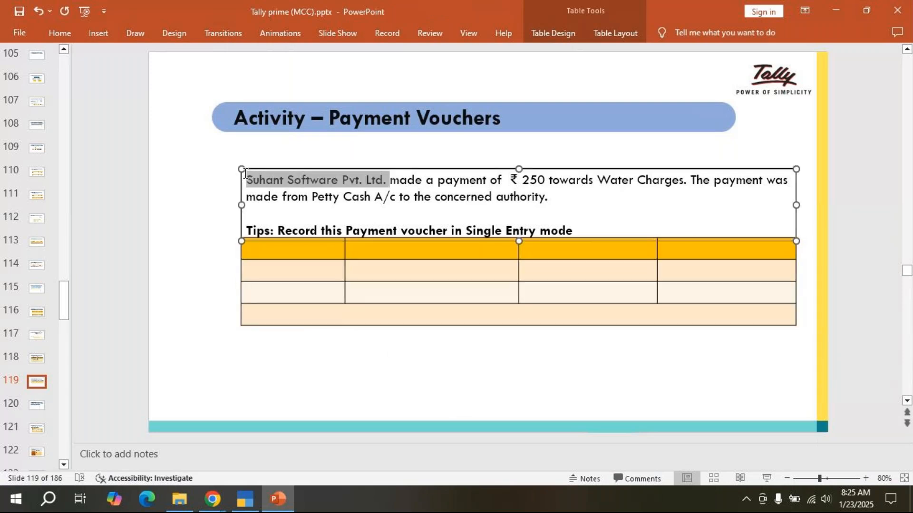
key(BackSpace)
text(sathya deak)
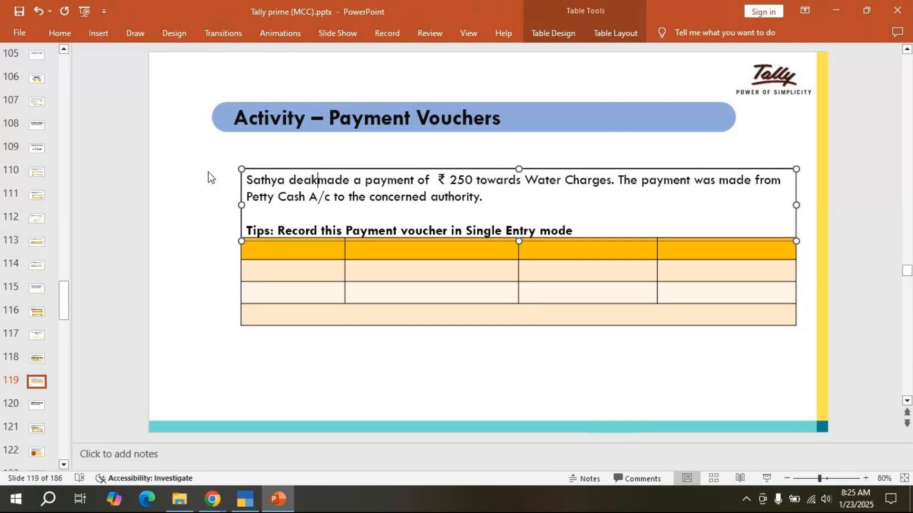
key(BackSpace)
text(le)
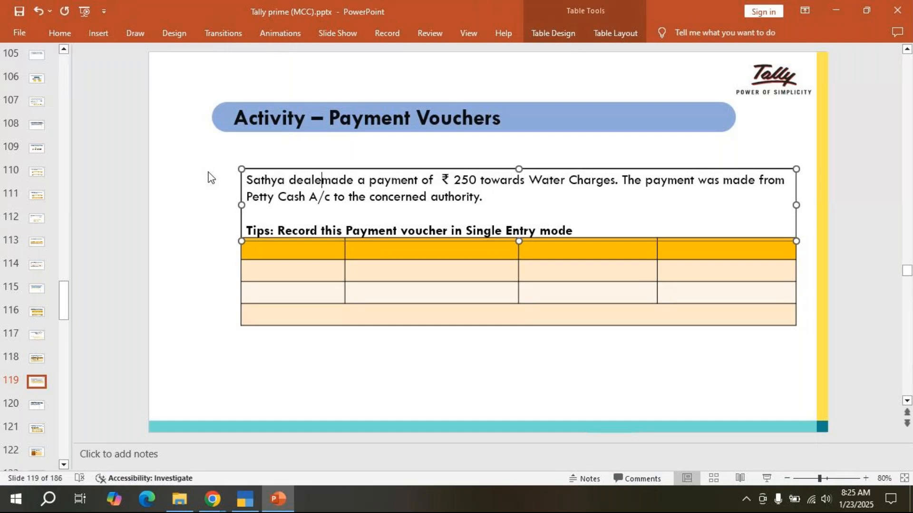
text(rs)
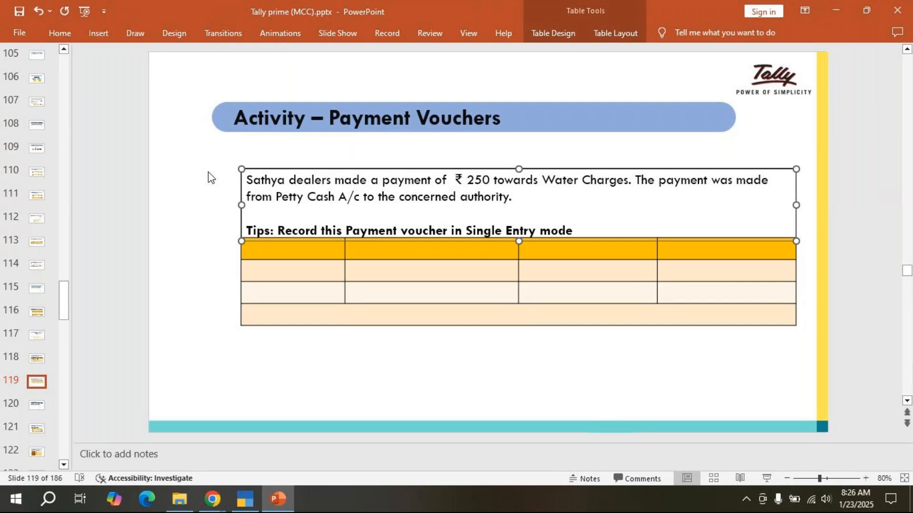
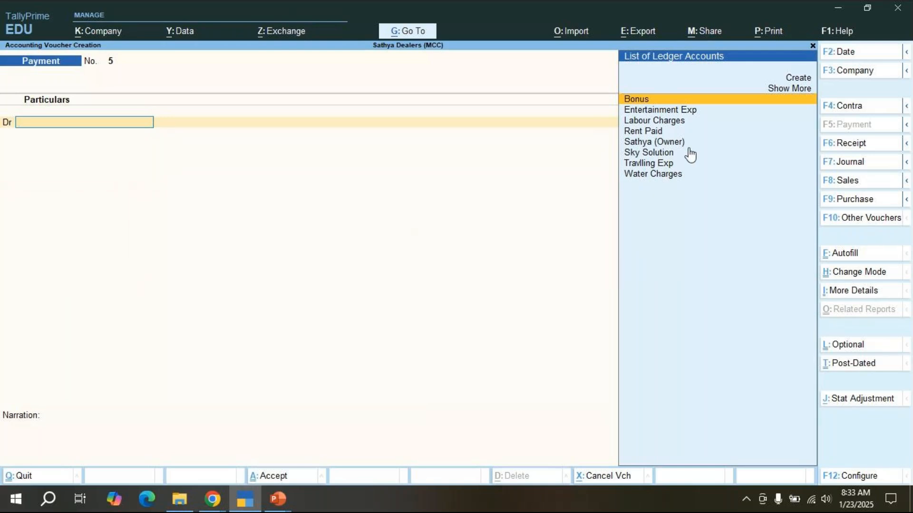
- Create a ledger named Furniture under the Fixed Assets group for the debit line of TallyPrime's payment voucher
key(Up)
key(Up)
key(Return)
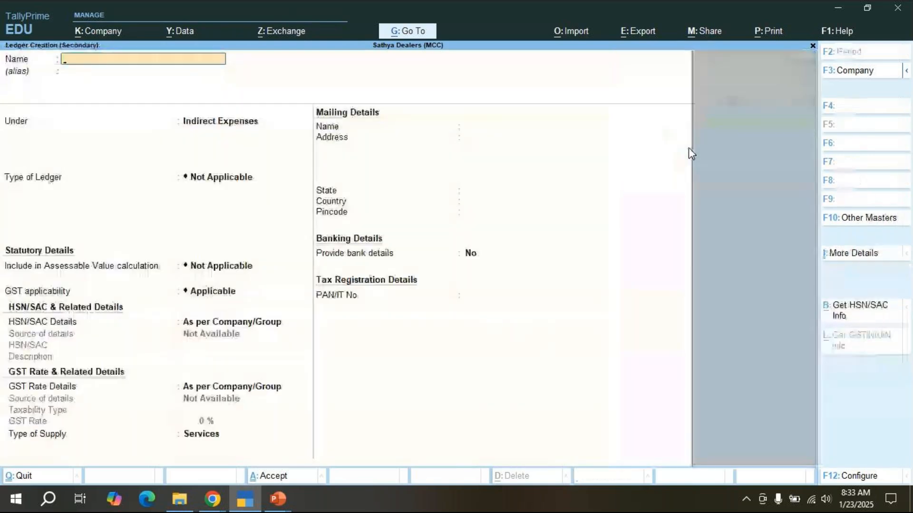
text(Furnitu)
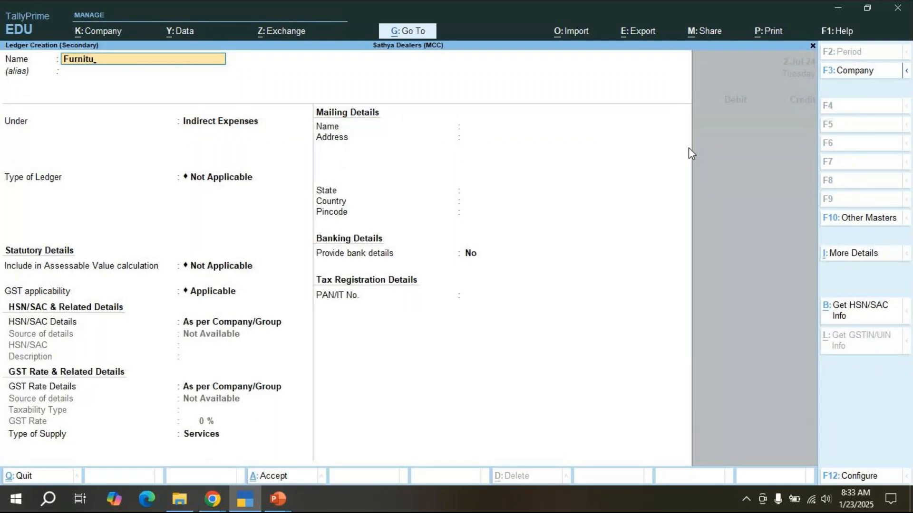
text(re)
key(Return)
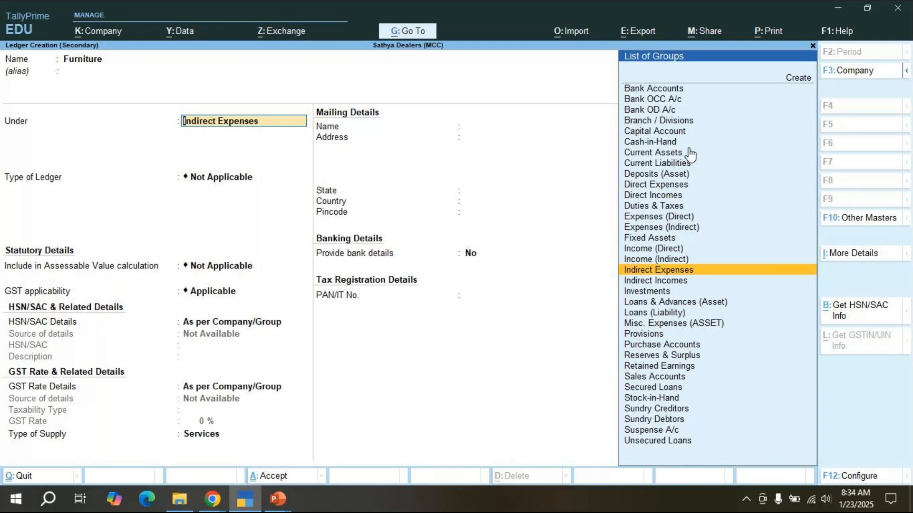
text(F)
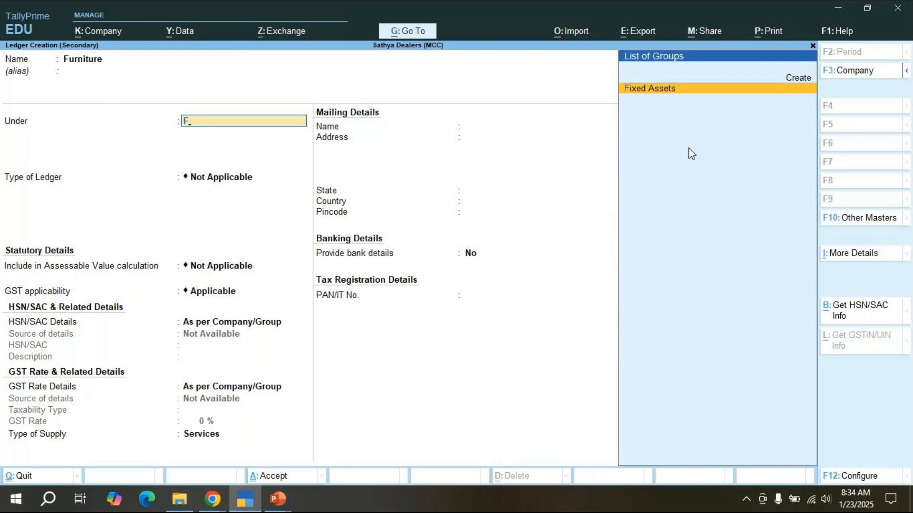
key(Return)
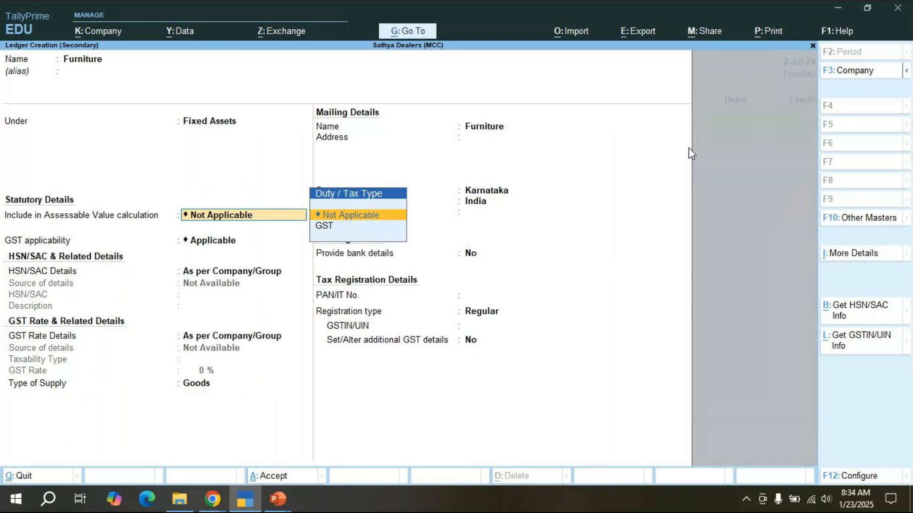
key(Return)
key(ctrl+a)
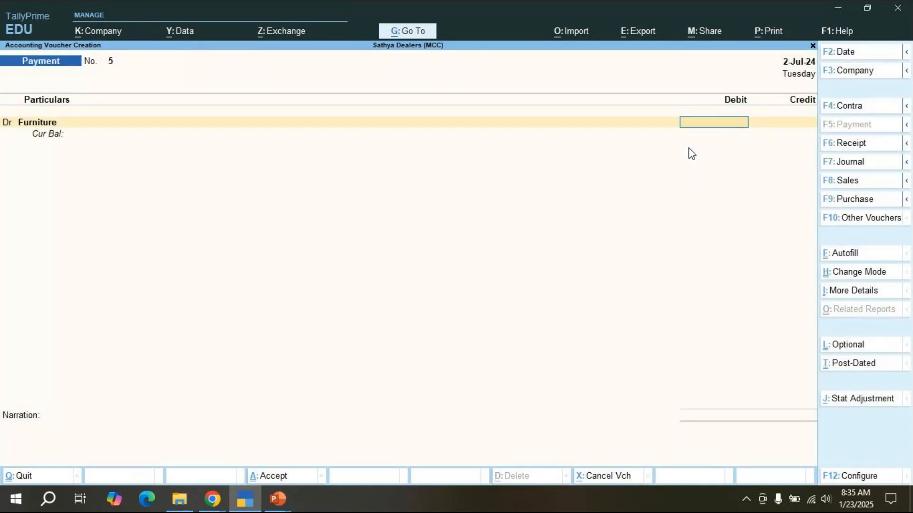
- Check the transaction in the tally madhu.pptx slides and enter 16000 as Furniture's debit amount in the payment voucher
key(alt)
key(alt+Tab)
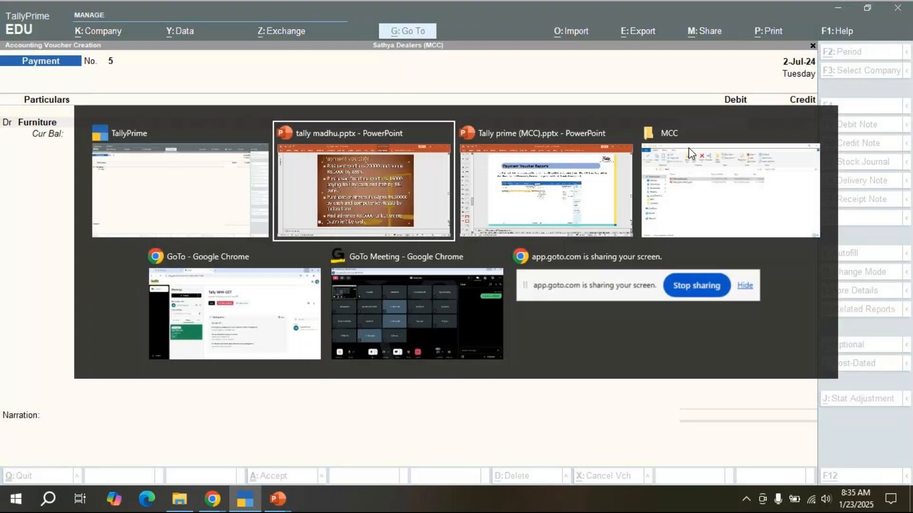
key(alt+Tab)
text(16000)
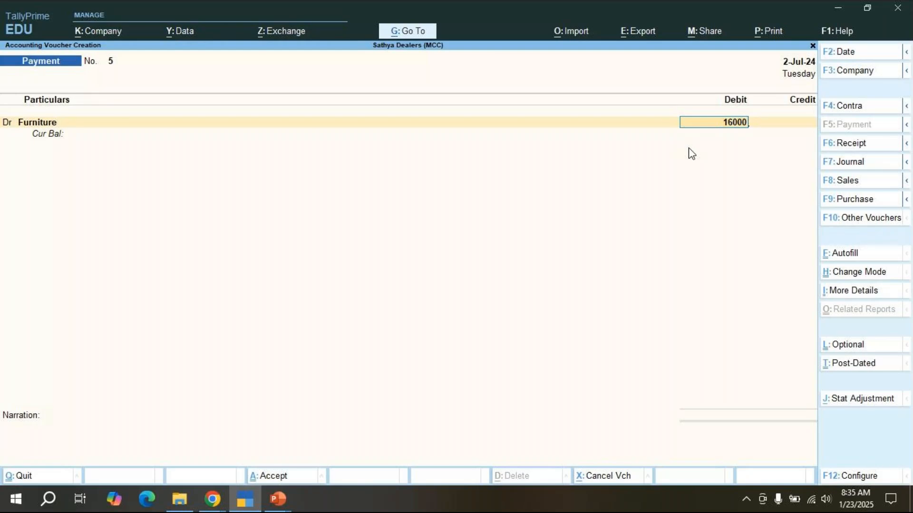
key(Return)
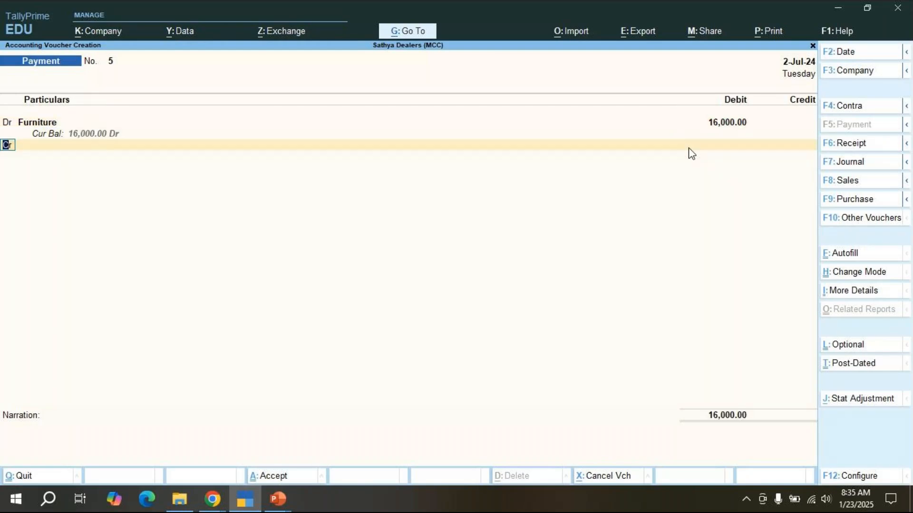
- Credit the Cash ledger with 8000 in the furniture payment voucher
key(Return)
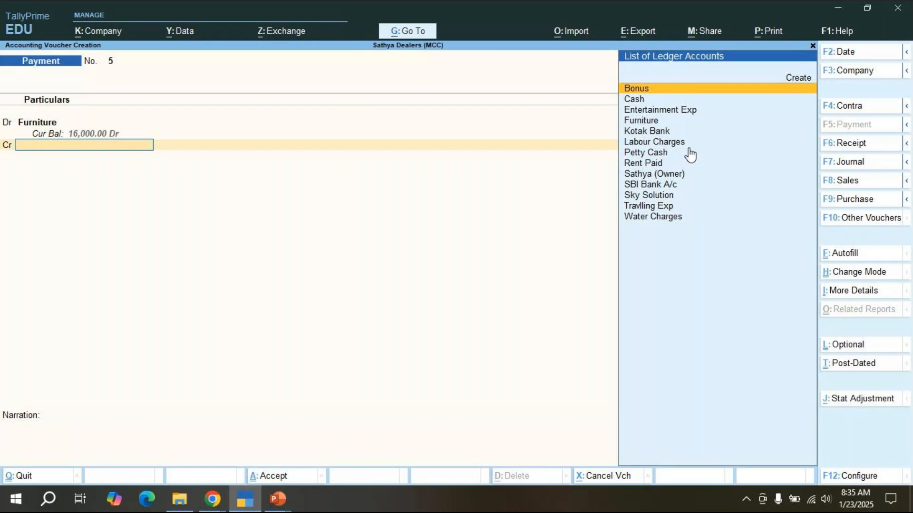
key(Down)
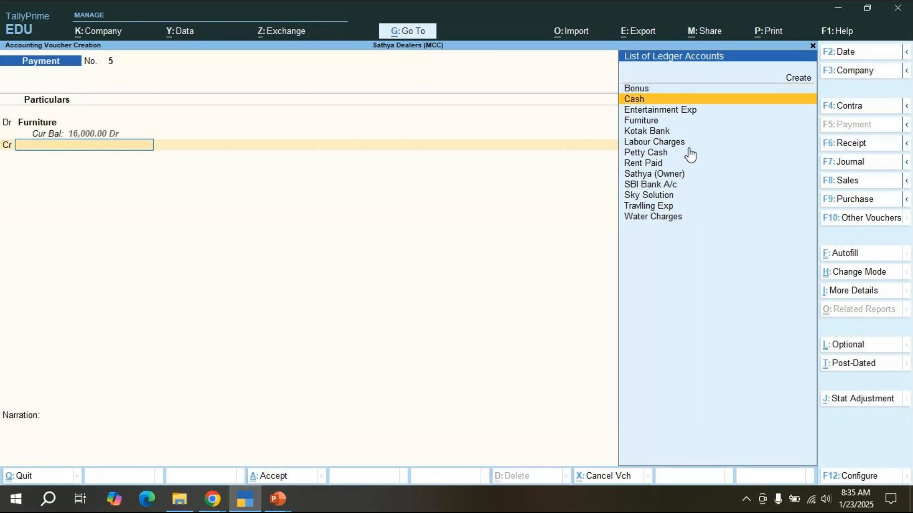
key(Return)
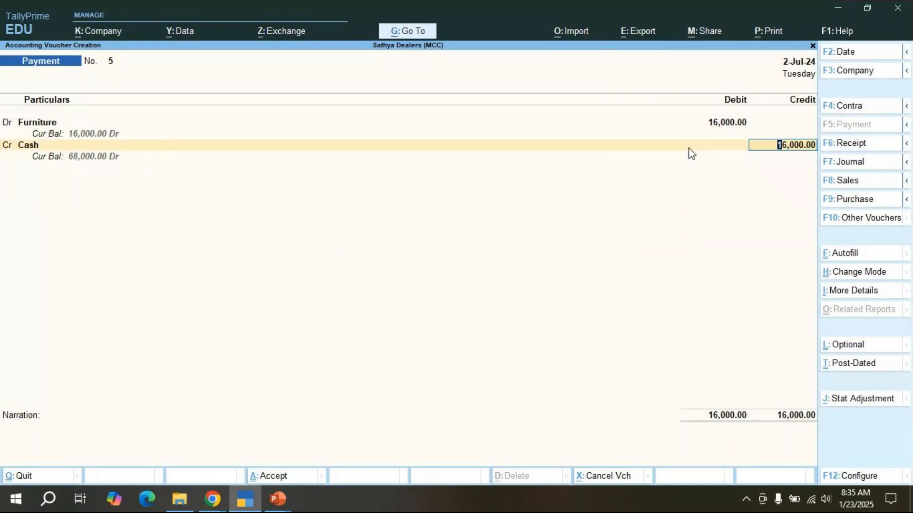
text(8000)
key(Return)
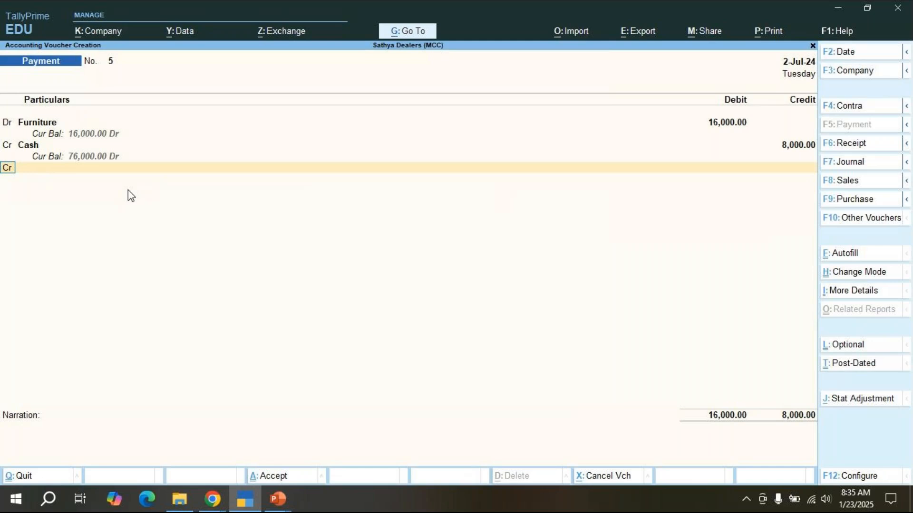
- Add SBI Bank A/c as the second credit line of the furniture payment with an amount of 8,000
key(Return)
key(Down)
key(Down)
key(Down)
key(Down)
key(Down)
key(Down)
key(Down)
key(Down)
key(Down)
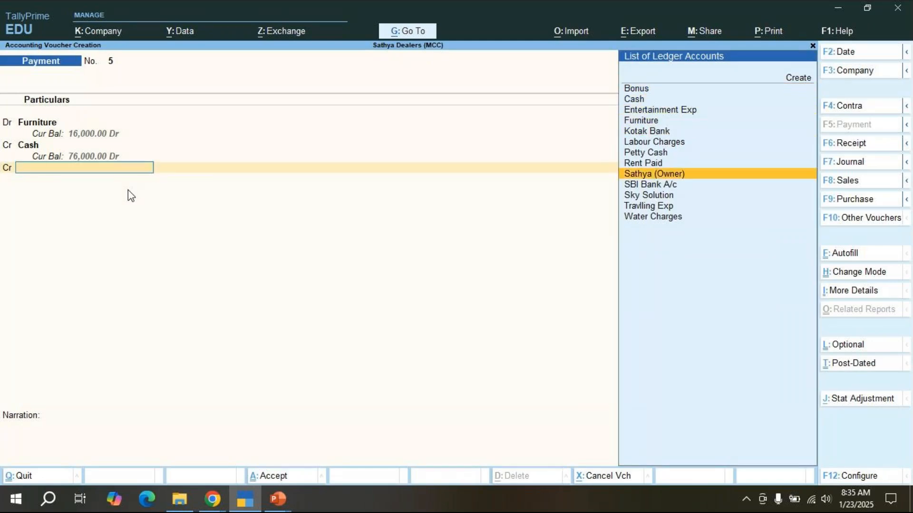
key(Return)
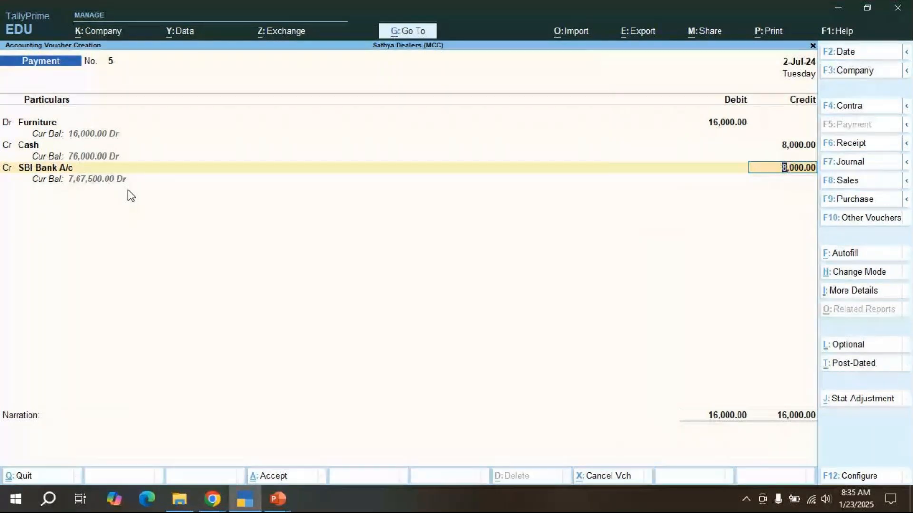
key(Return)
- Keep Cheque as the SBI bank allocation with a blank instrument number, leave the narration empty and save the payment voucher
key(Return)
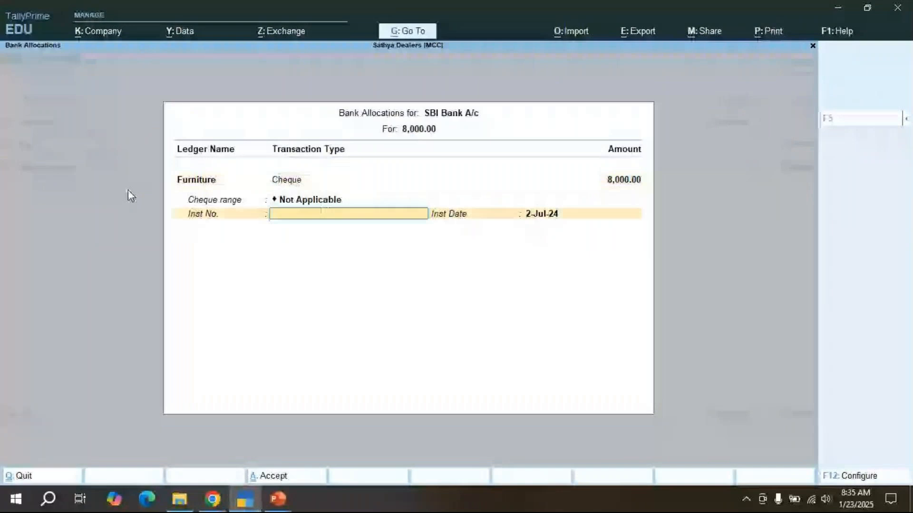
key(Return)
key(Return)
key(Return)
key(Return)
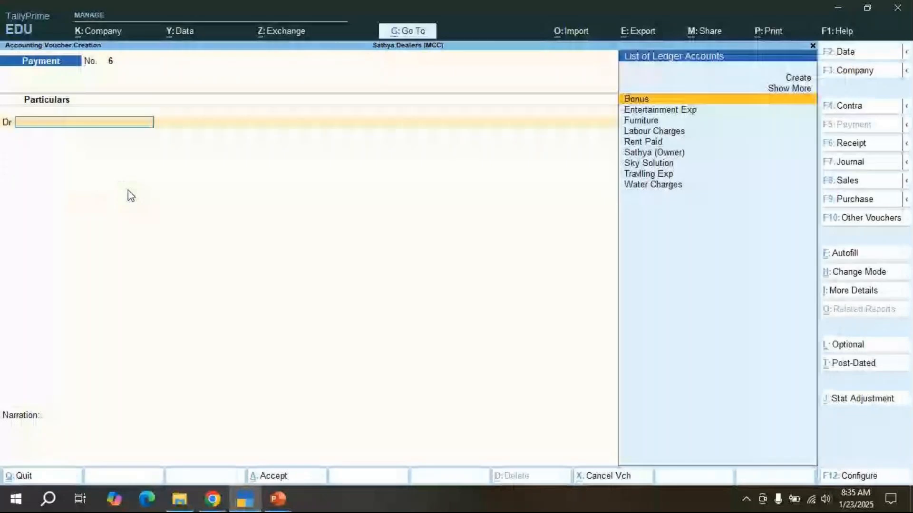
- Switch to the GoTo Meeting window, check the list of people in the session and minimize the window
key(alt)
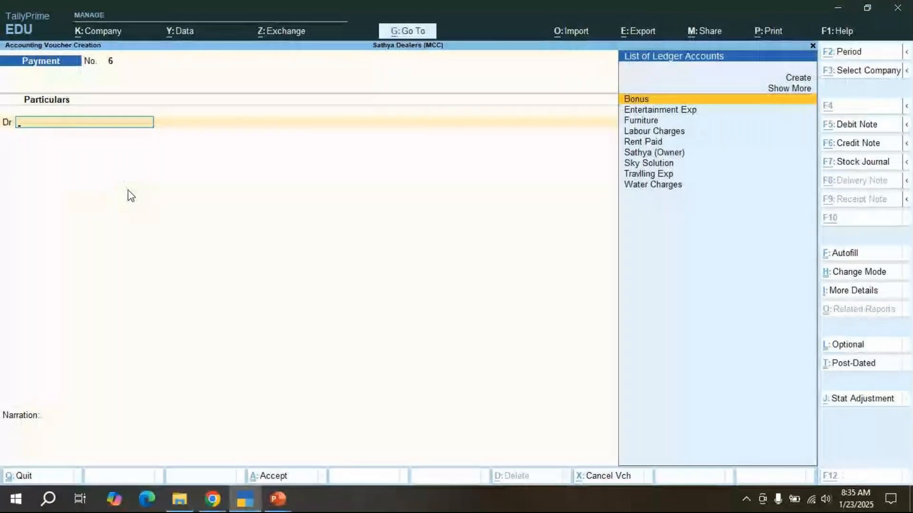
key(alt+Tab)
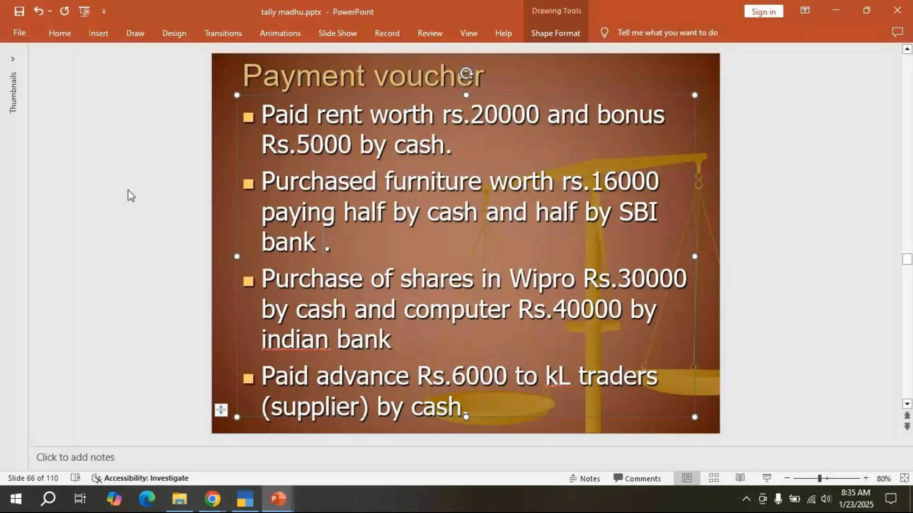
key(alt+Tab)
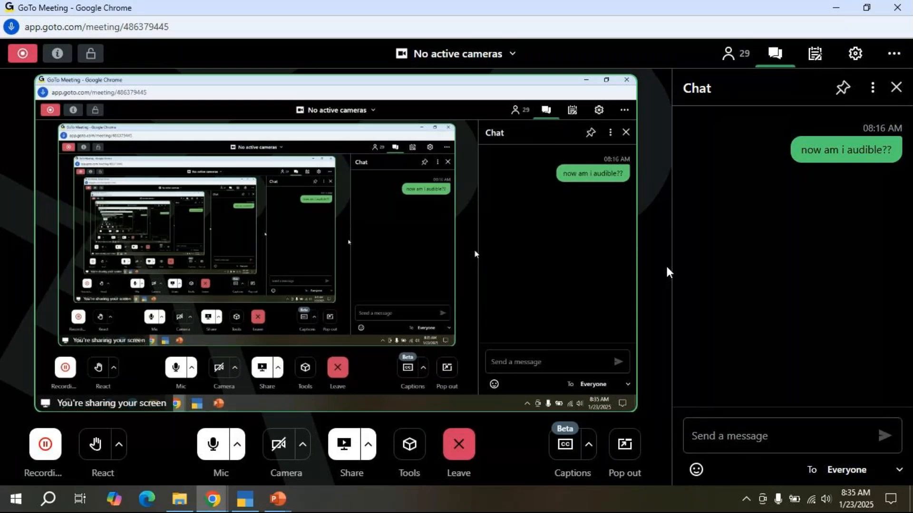
click(730, 55)
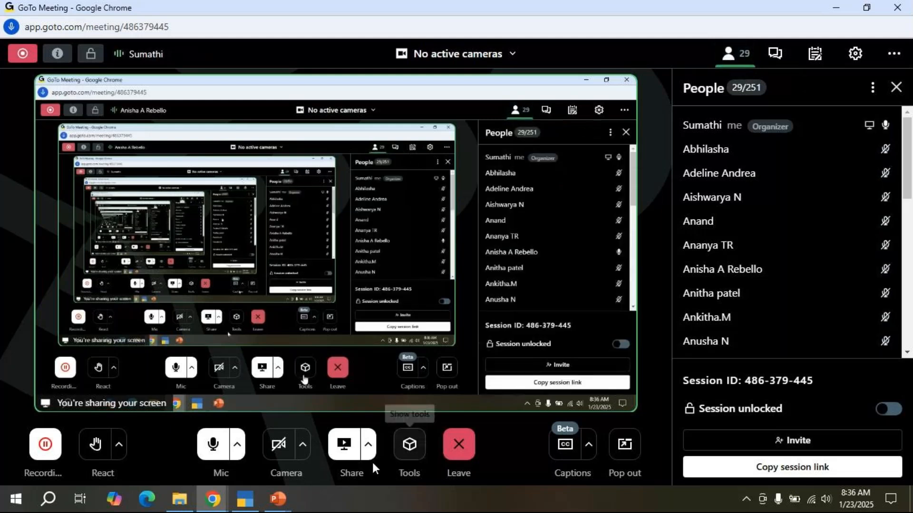
click(840, 11)
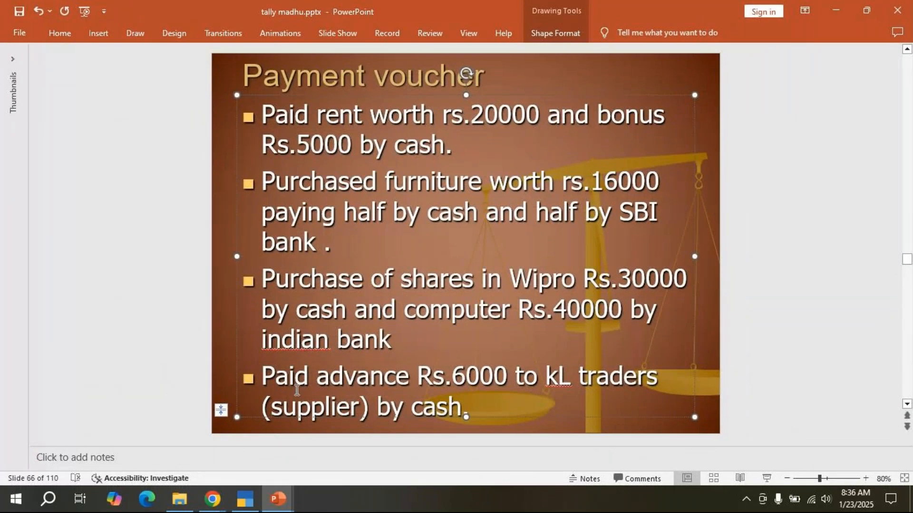
- Read the advance payment to kL traders (supplier) on the tally madhu.pptx Payment voucher slide and return to TallyPrime
drag(264, 377, 478, 418)
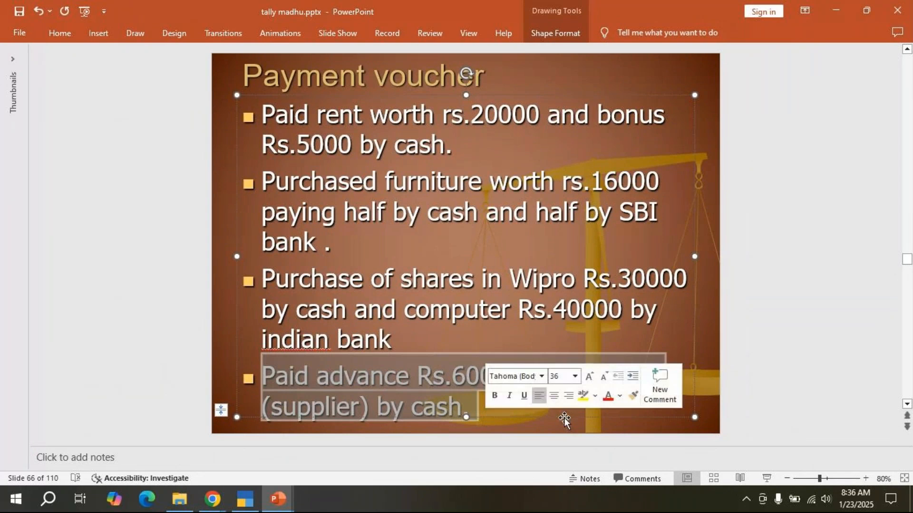
click(708, 373)
drag(544, 378, 636, 378)
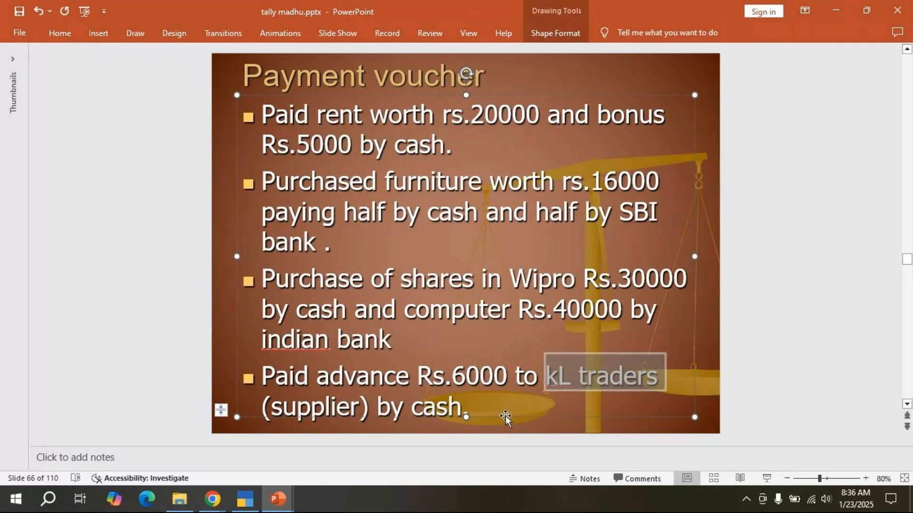
click(356, 408)
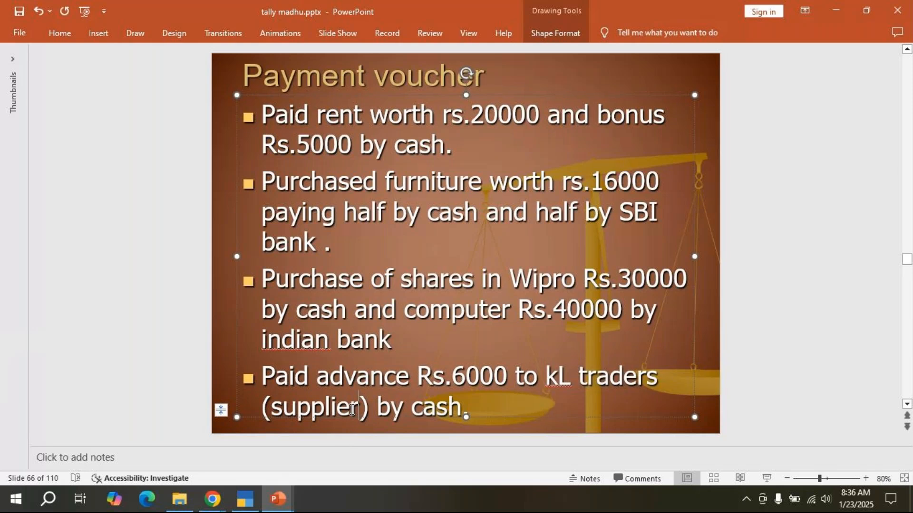
double_click(352, 410)
click(502, 413)
key(alt+Tab)
key(alt+Tab)
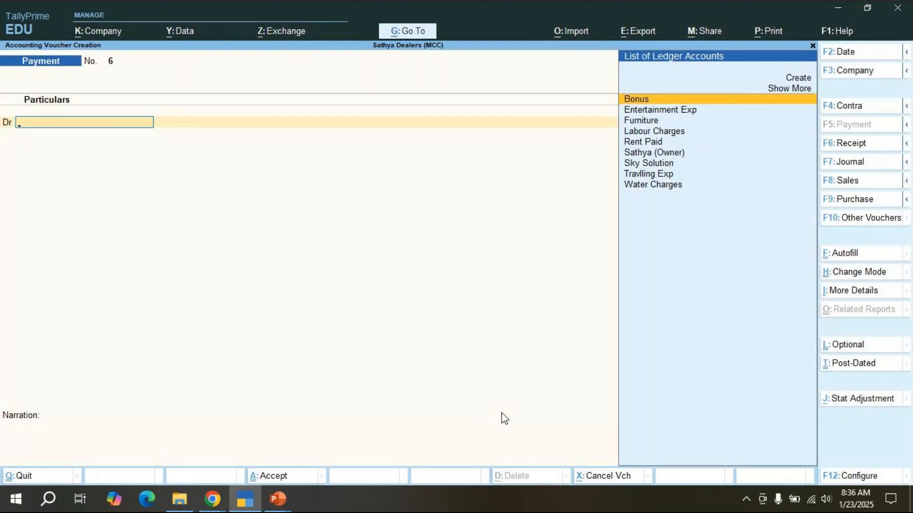
- Set the new payment voucher's date to 1-8, that is 1 August 2024
key(F2)
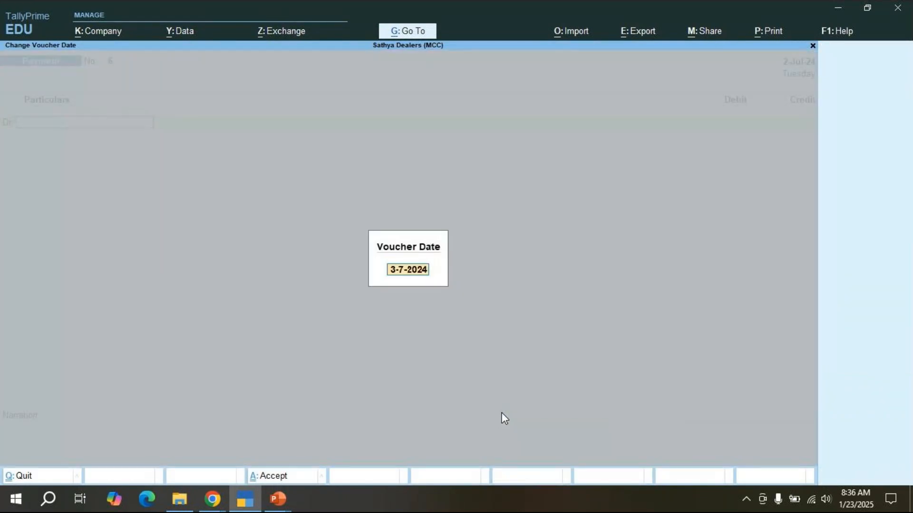
text(1-8)
key(Return)
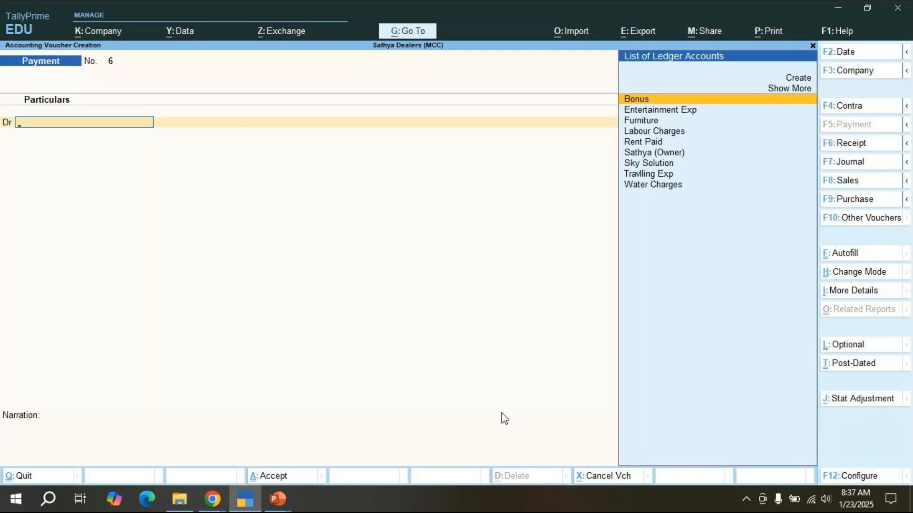
key(Up)
key(Up)
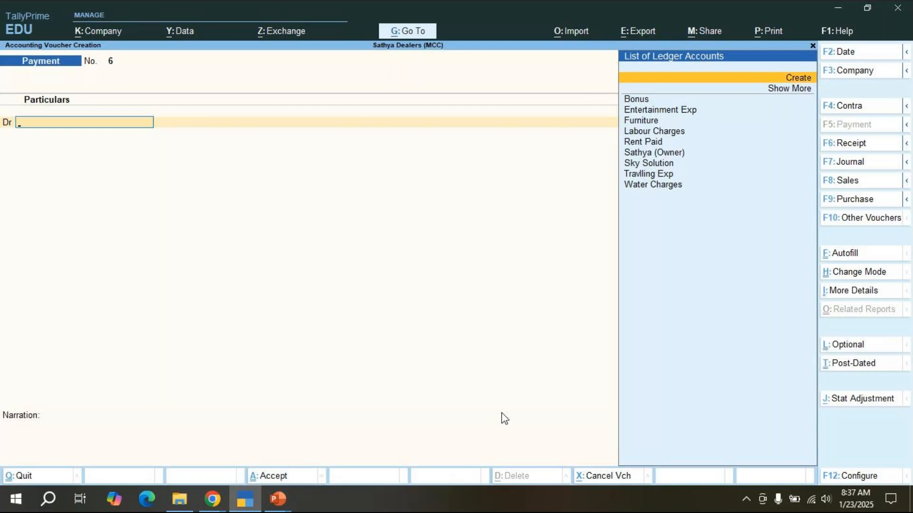
key(Return)
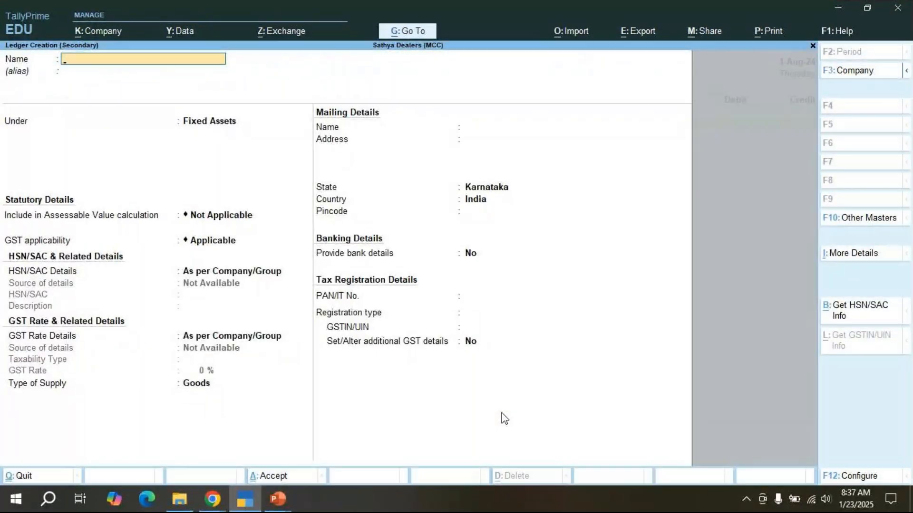
key(Escape)
key(y)
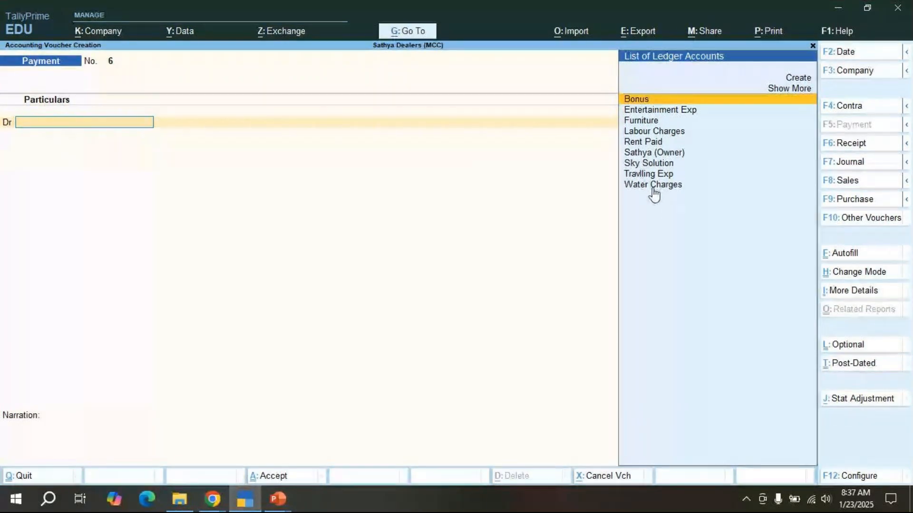
- Start creating a new ledger from the voucher's debit line and name it KL Traders (Sup)
key(Up)
key(Up)
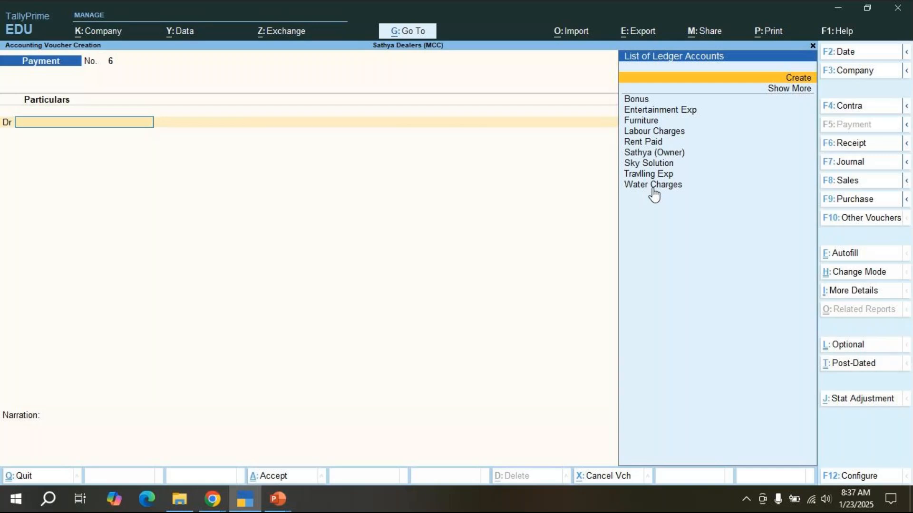
key(Return)
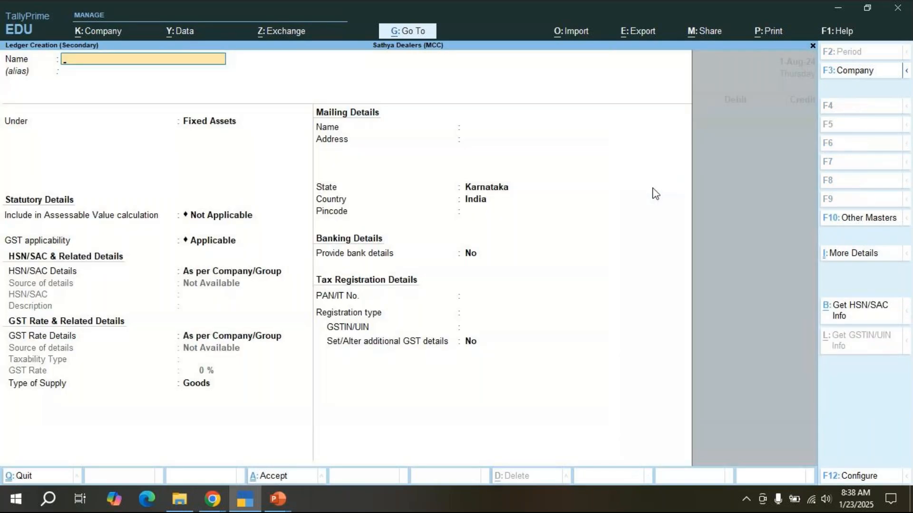
text(KL Traders)
key(Return)
key(Return)
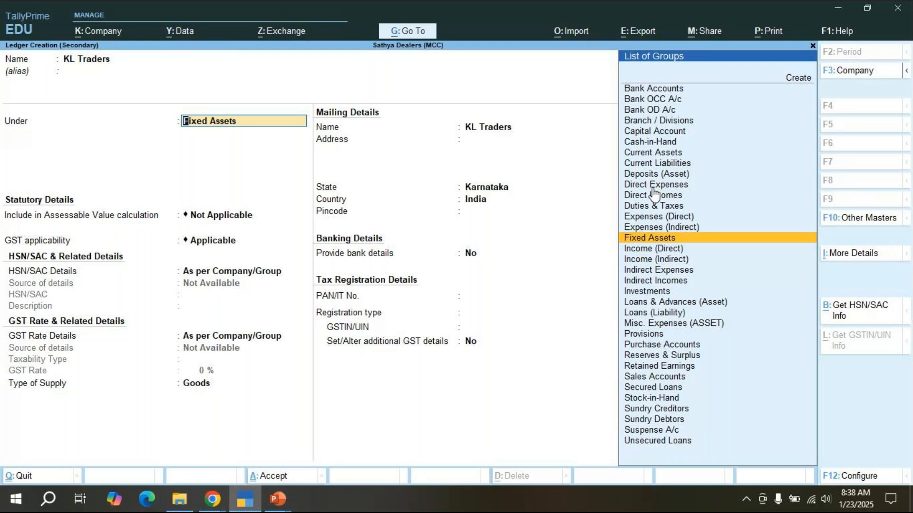
key(BackSpace)
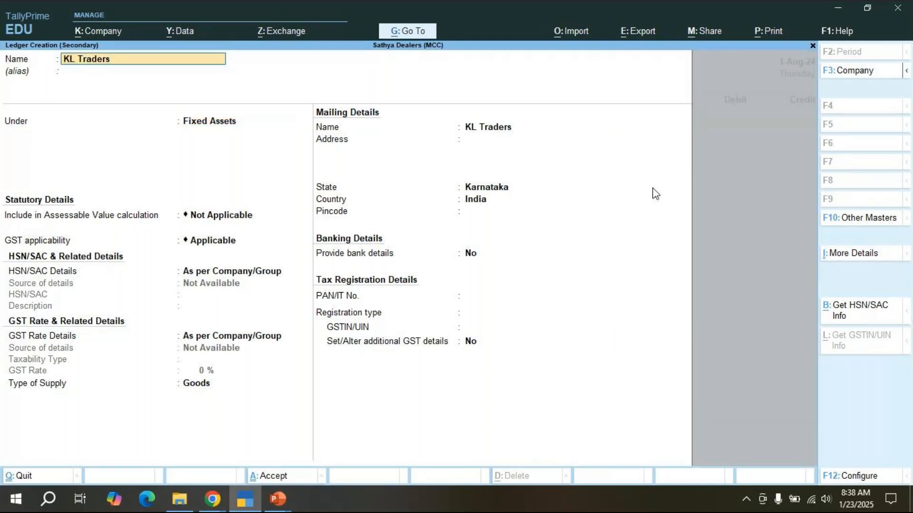
text((Sup))
key(Return)
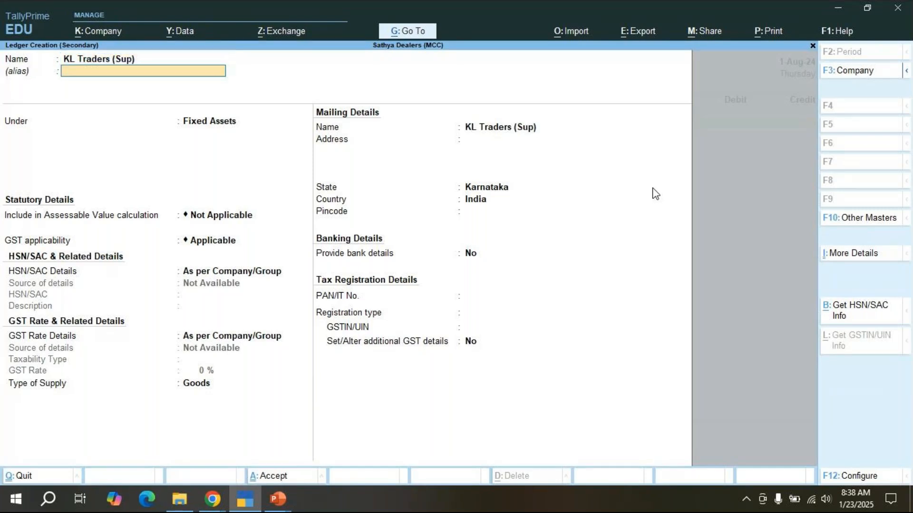
- Leave the KL Traders (Sup) ledger's alias blank and place the ledger under the Sundry Creditors group
key(Return)
text(s)
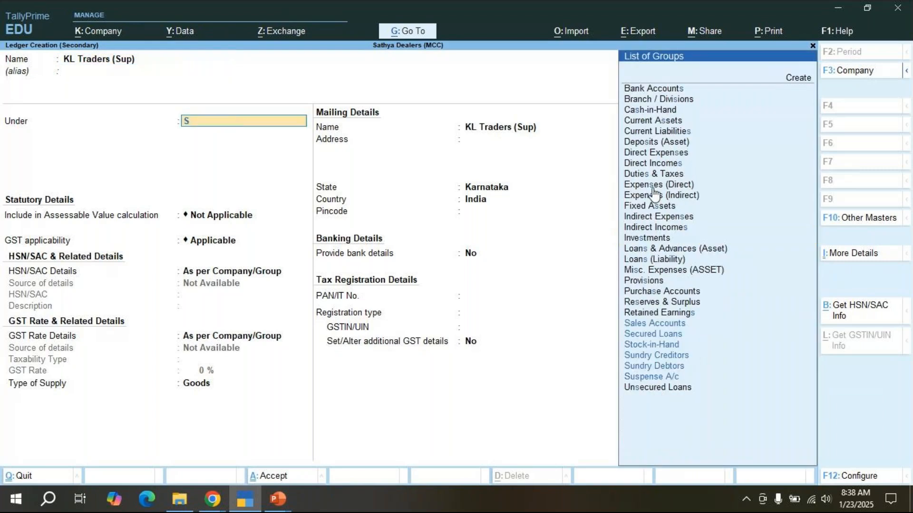
key(Down)
key(Down)
key(Down)
key(Down)
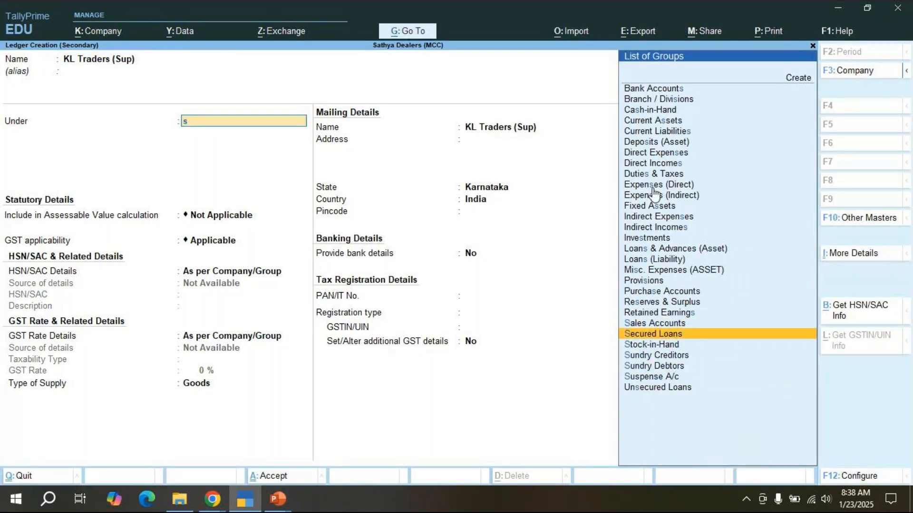
key(Return)
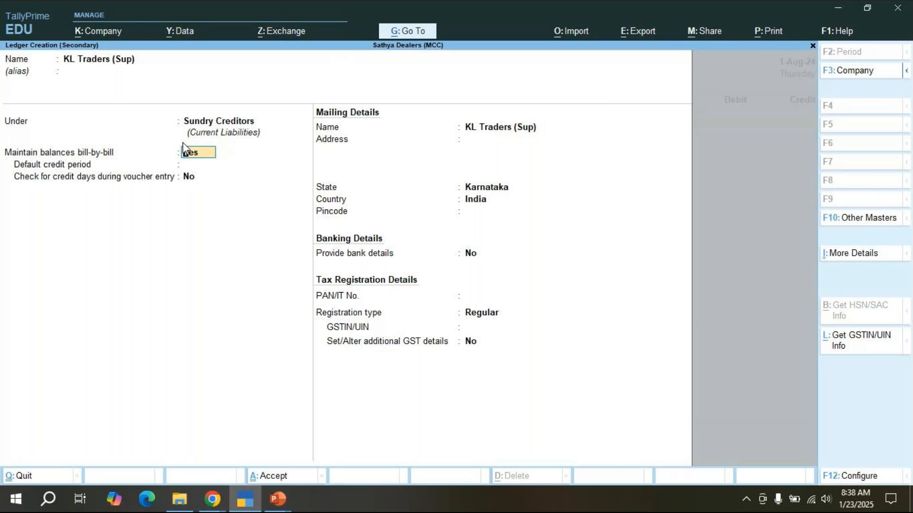
- Open Notepad and write the heading "Bill wise entry" in the blank document
click(44, 501)
text(n)
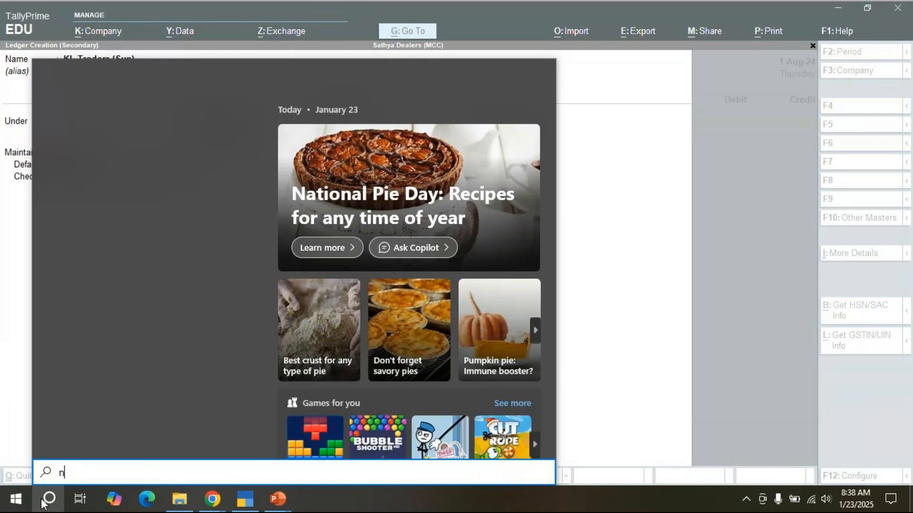
text(ote)
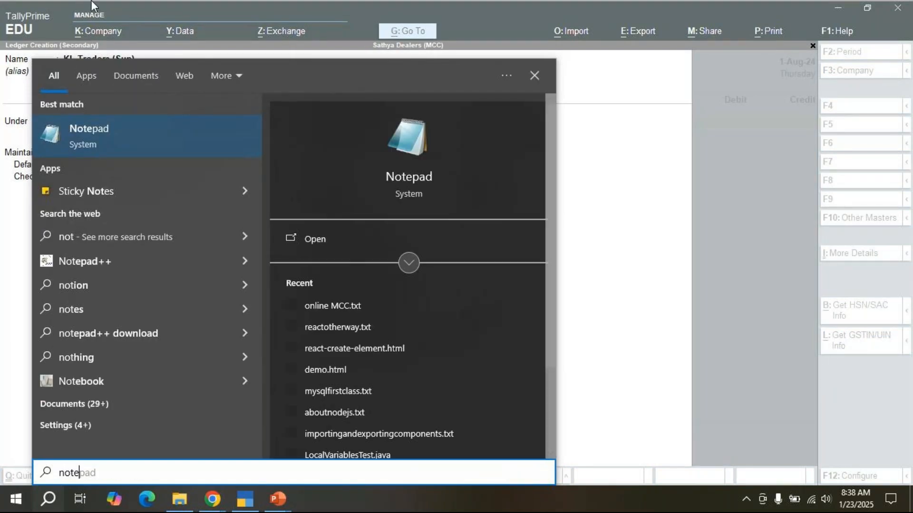
click(103, 133)
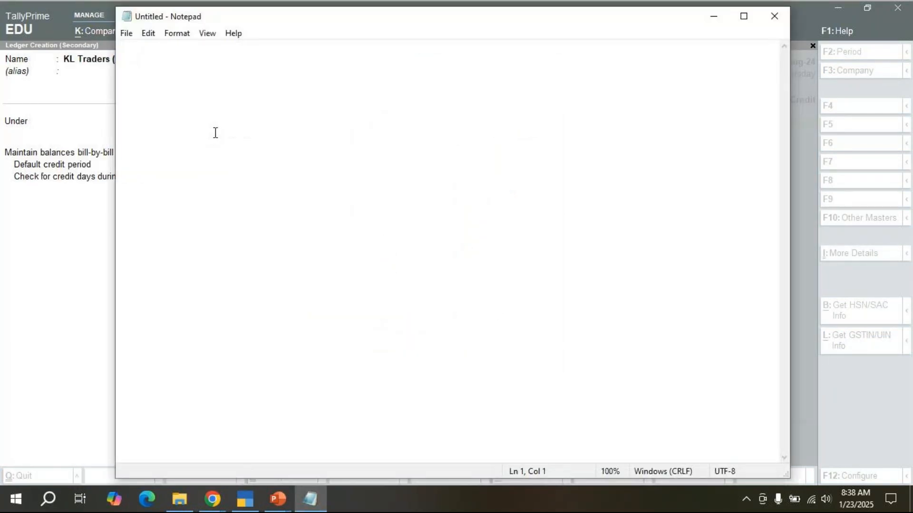
drag(513, 16, 529, 27)
text(Bil)
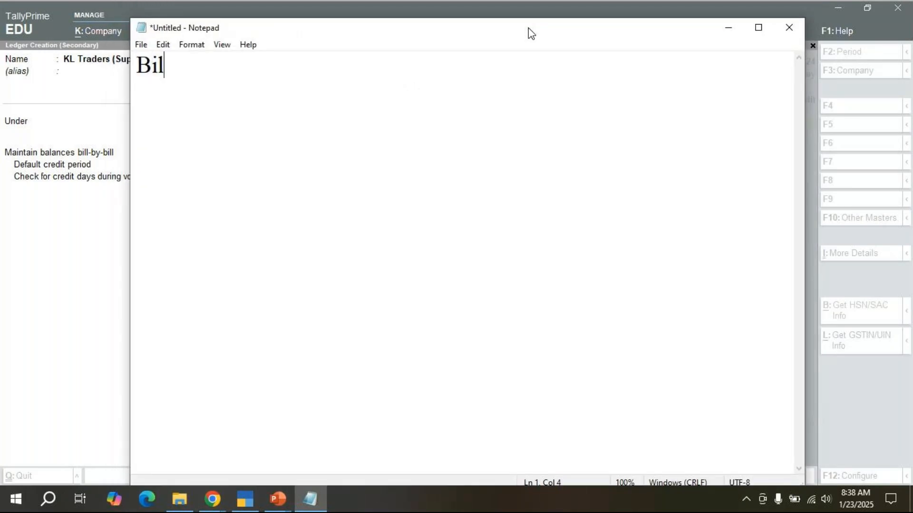
text(l wise en)
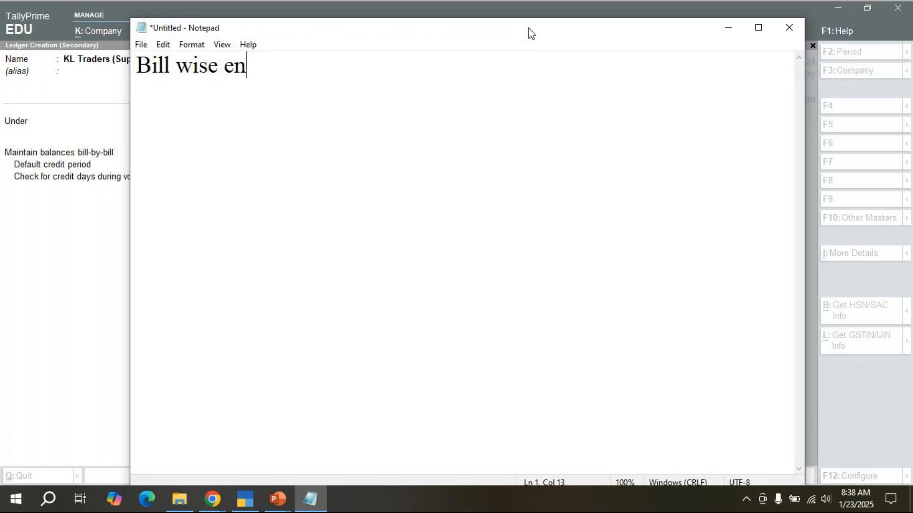
text(try)
- Add the line "1.--> new reference" below the "Bill wise entry" heading
key(Return)
text(1.-)
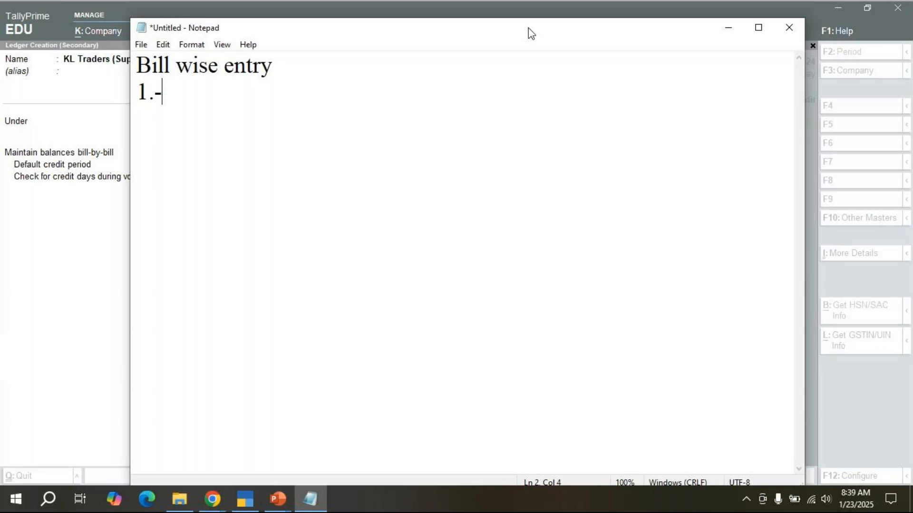
text(-> new ref)
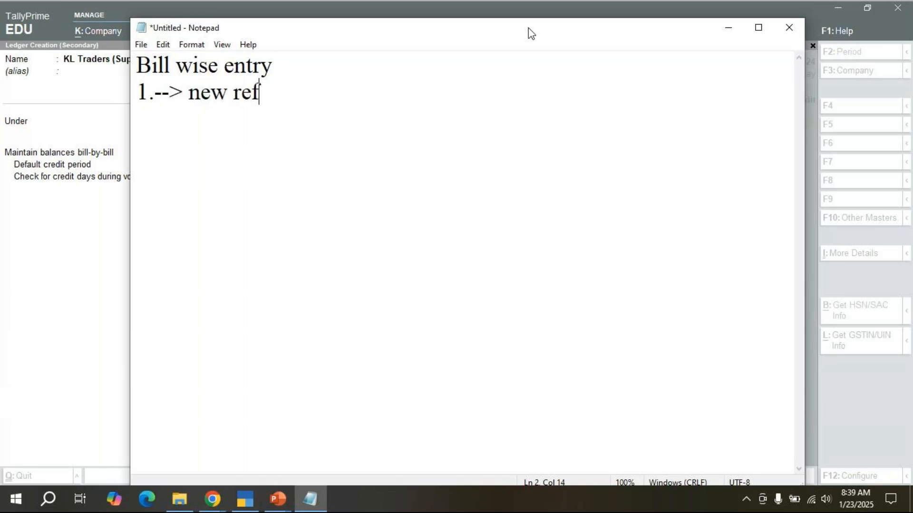
text(erenc)
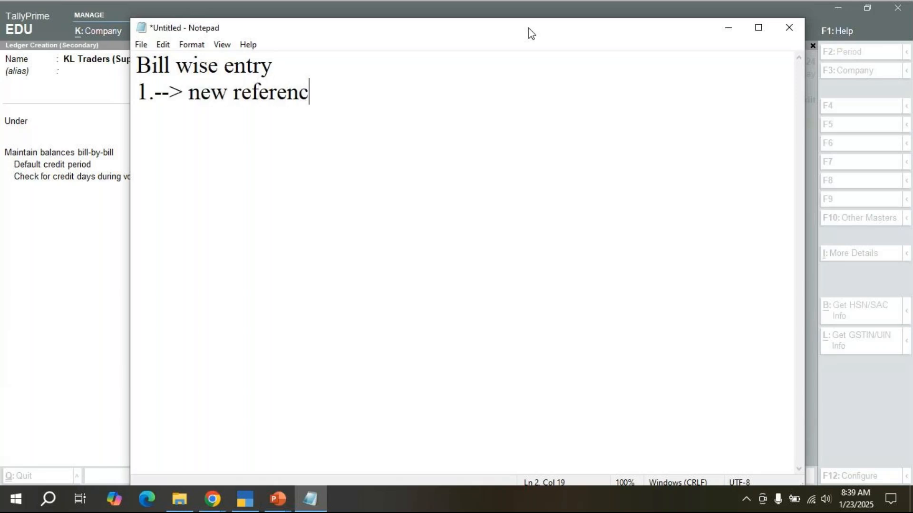
text(e)
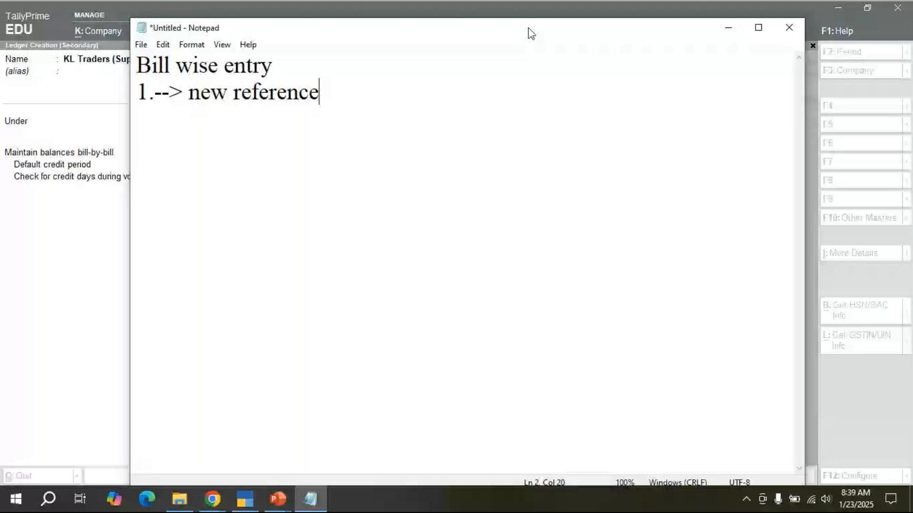
- Add the line "2.--> Agnst reference" below the new reference line
key(Return)
text(2.--> )
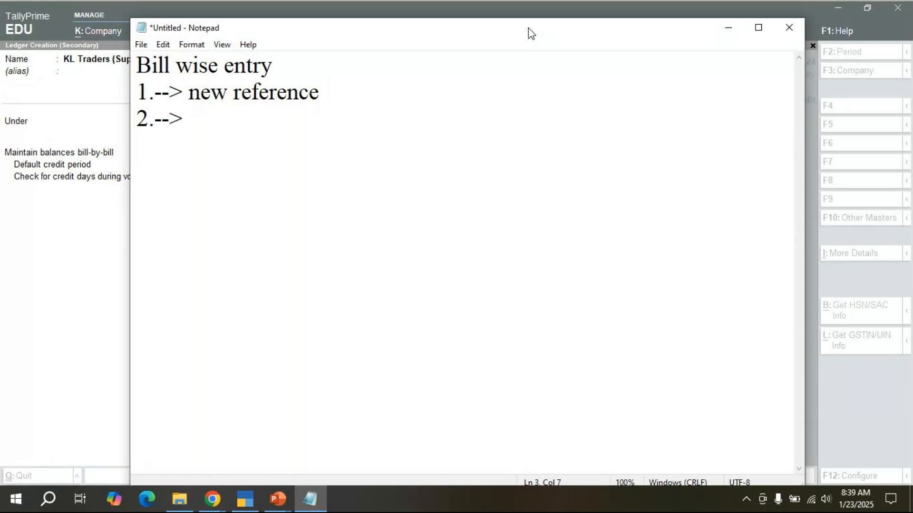
text(Agnst)
key(BackSpace)
key(BackSpace)
key(BackSpace)
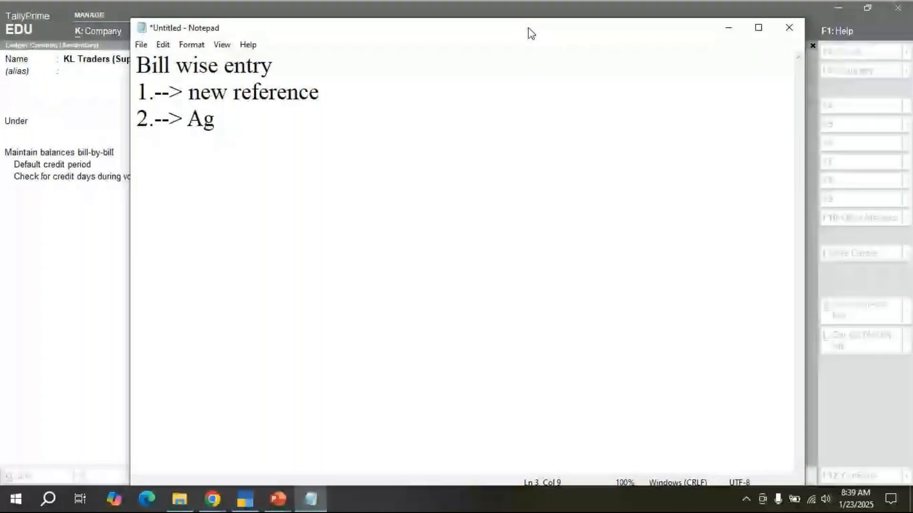
text(anst)
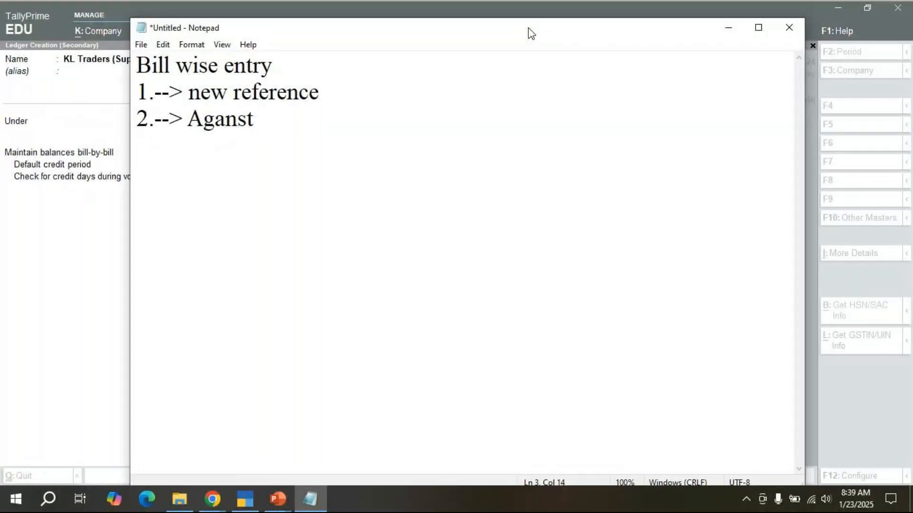
key(BackSpace)
key(BackSpace)
key(BackSpace)
key(BackSpace)
key(BackSpace)
key(BackSpace)
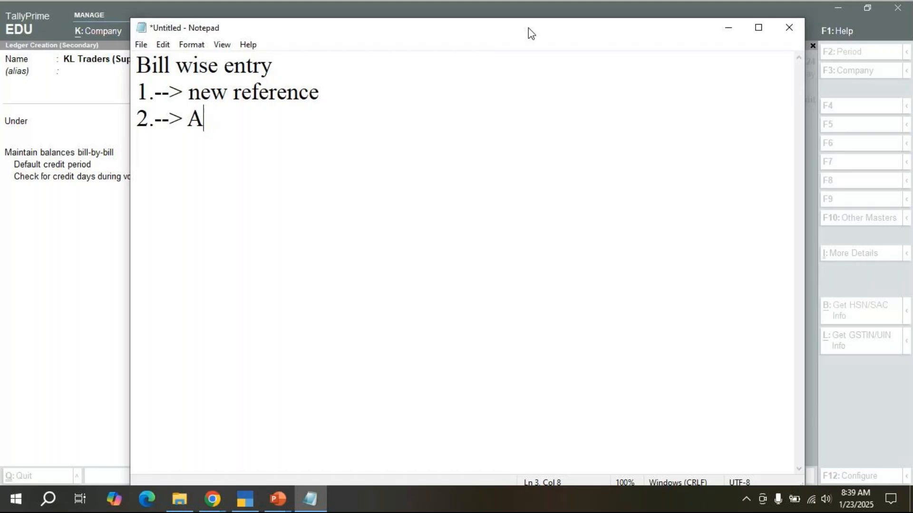
text(gnst )
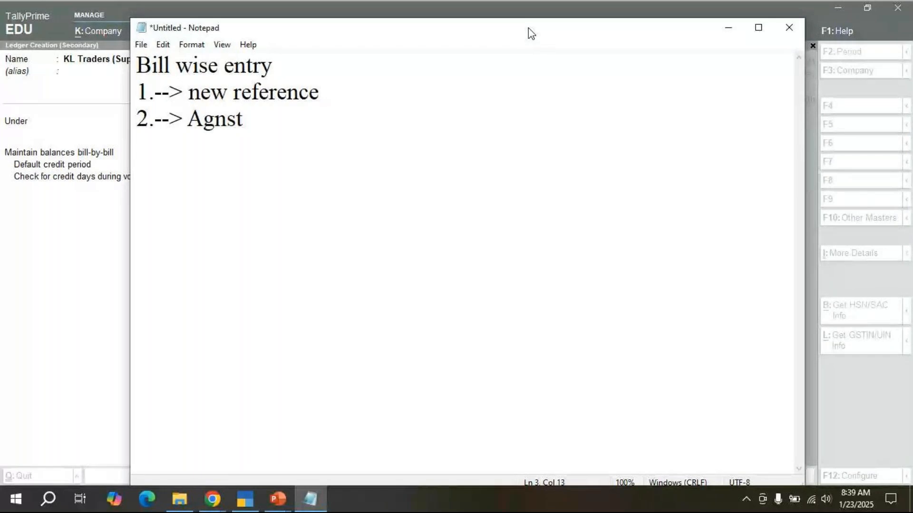
text(reference)
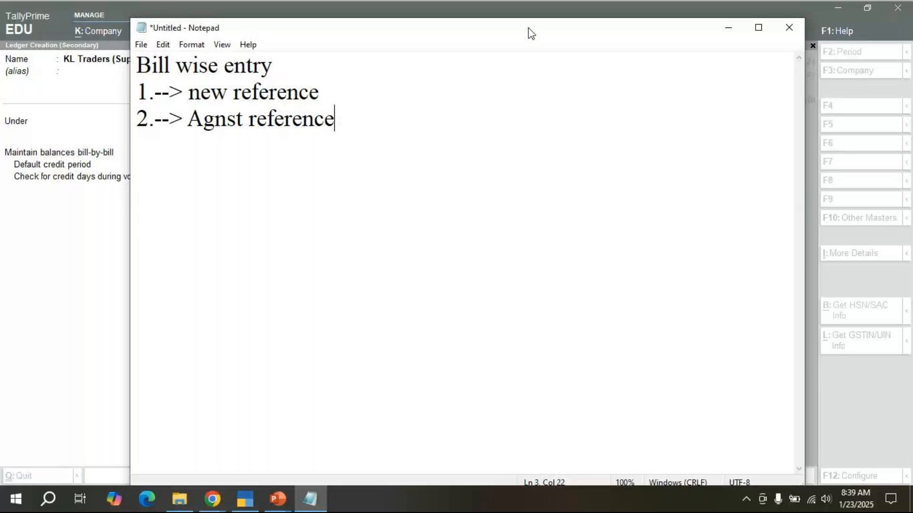
click(225, 119)
text(i)
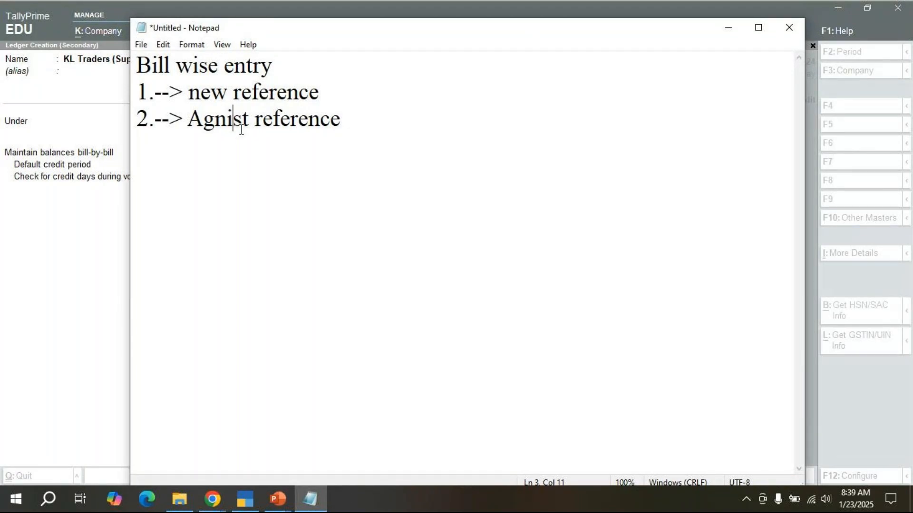
key(BackSpace)
- Add the lines "3-->Advance" and "4. On Account" to the list of bill-wise reference types
click(366, 125)
key(Return)
text(3.)
click(366, 124)
double_click(150, 146)
text(-->)
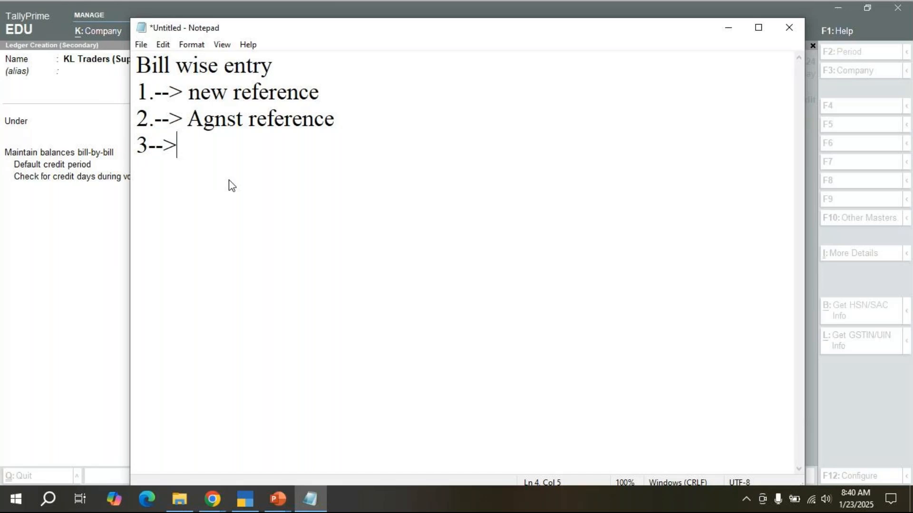
text(Advance)
key(Return)
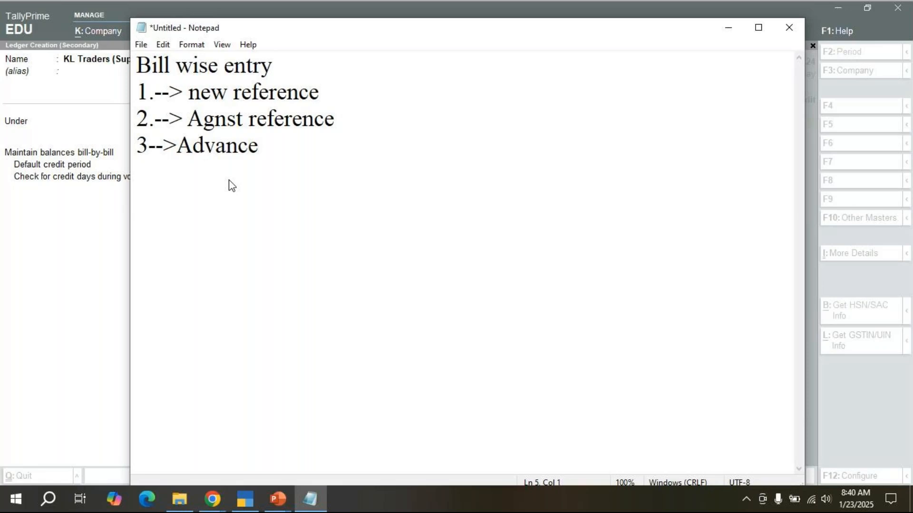
text(4. On Account)
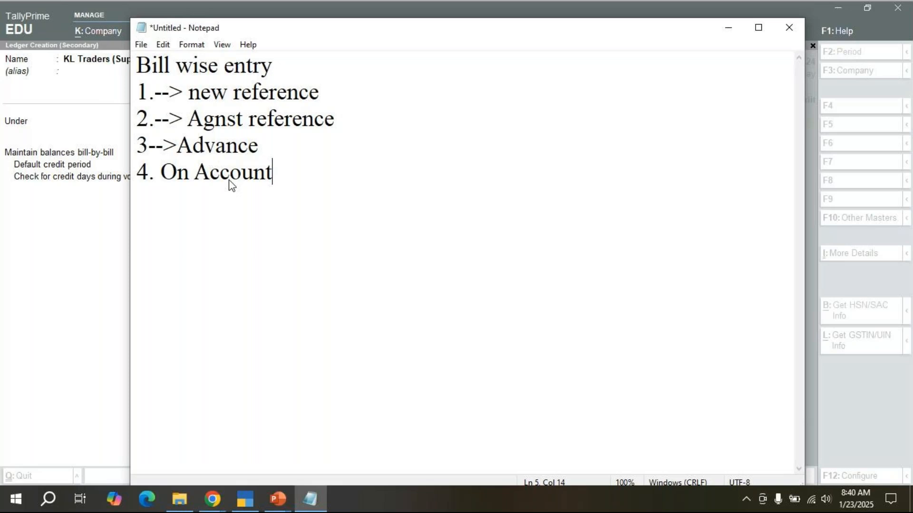
- Highlight the four bill-wise reference types one after another, from new reference down to On Account, to review them
drag(189, 92, 331, 93)
click(357, 188)
drag(189, 91, 337, 96)
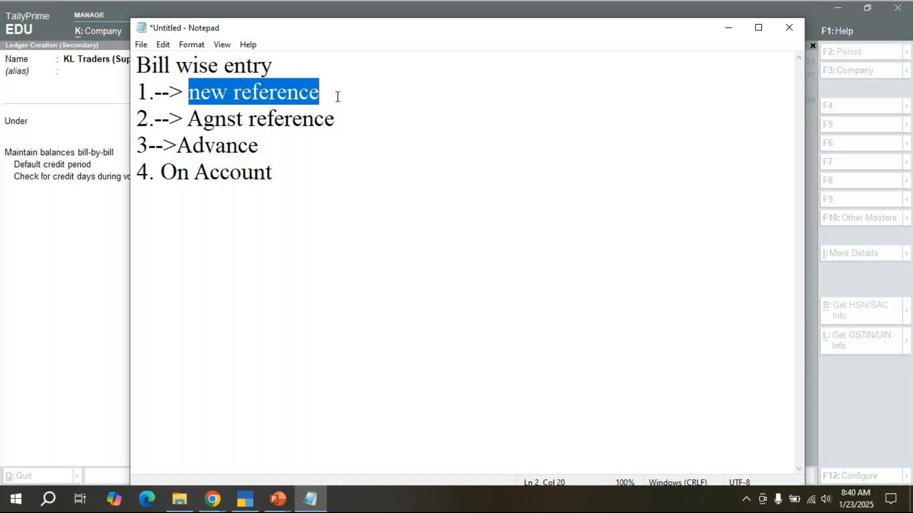
click(337, 97)
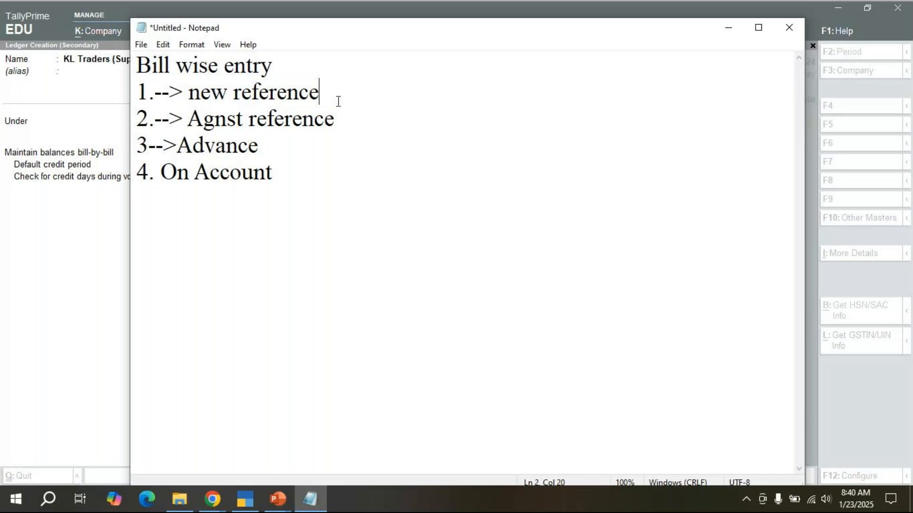
drag(337, 126, 187, 125)
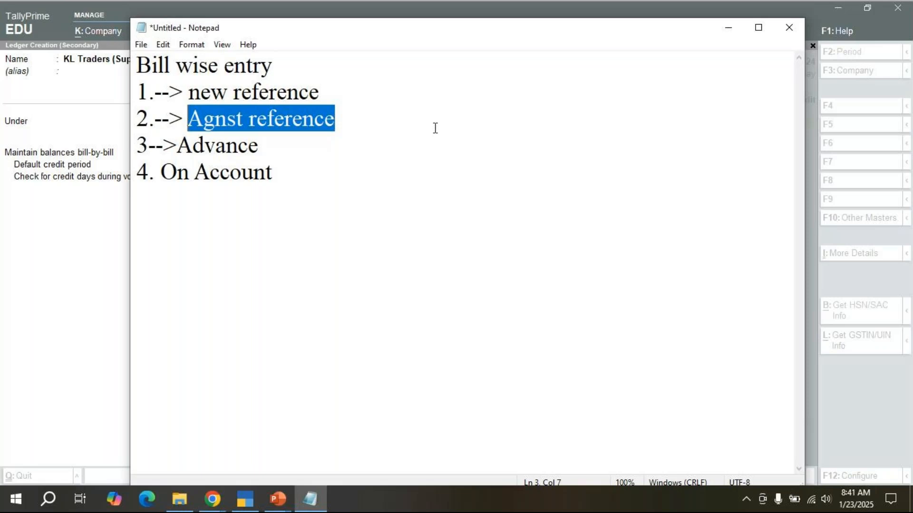
drag(187, 119, 368, 125)
click(309, 189)
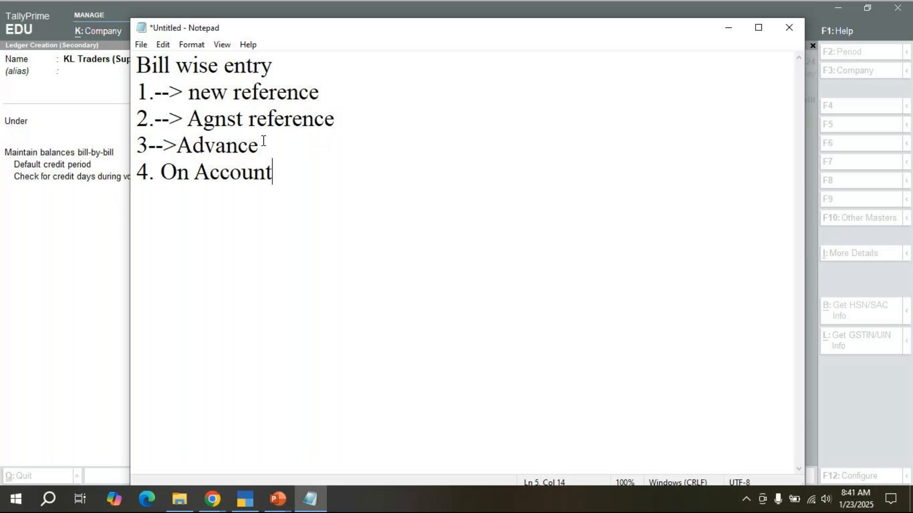
drag(176, 145, 274, 152)
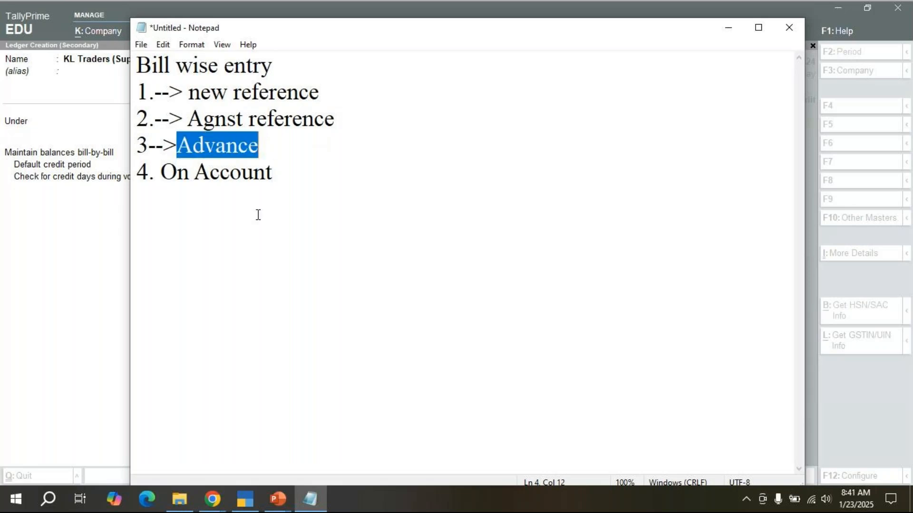
click(257, 215)
mouse_move(280, 184)
mouse_down()
mouse_move(151, 177)
mouse_move(274, 174)
mouse_up()
click(151, 176)
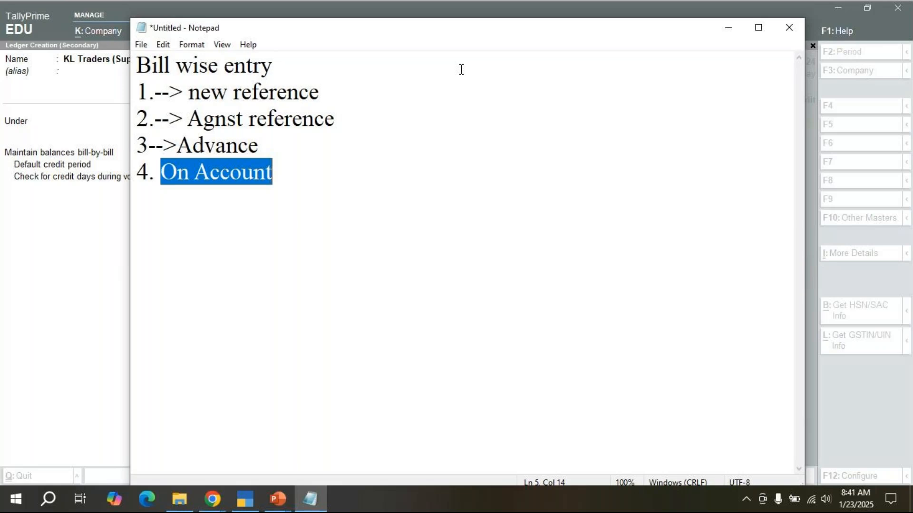
- Move the Notepad window aside to uncover the ledger's bill-by-bill setting, and highlight the Agnst reference and Advance entries
drag(460, 28, 636, 27)
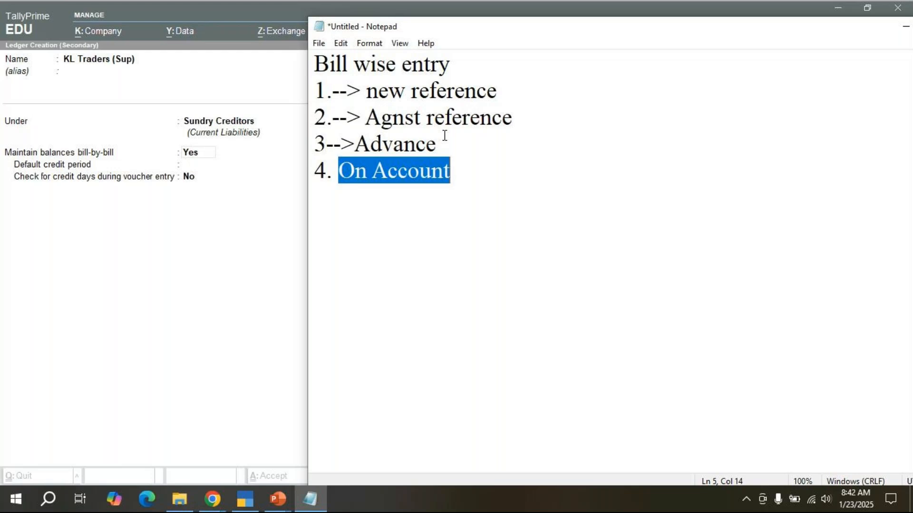
drag(365, 117, 561, 113)
click(433, 287)
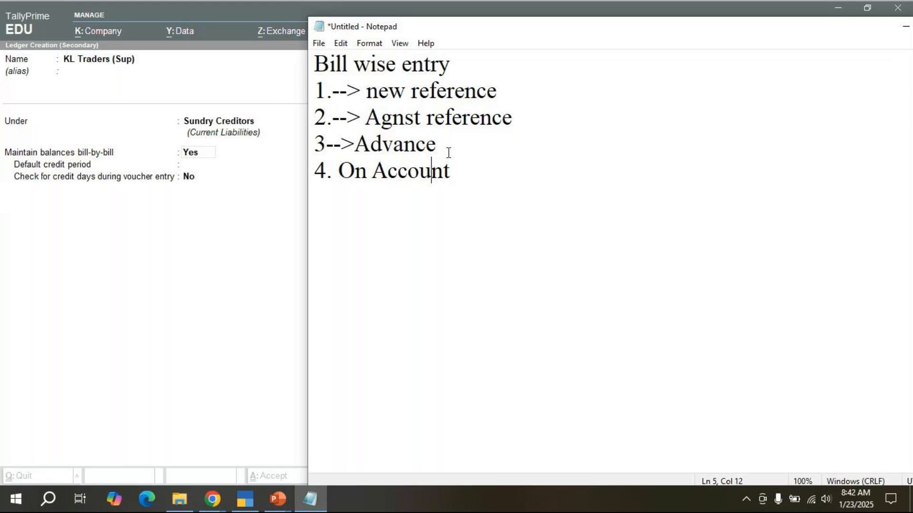
drag(356, 143, 450, 146)
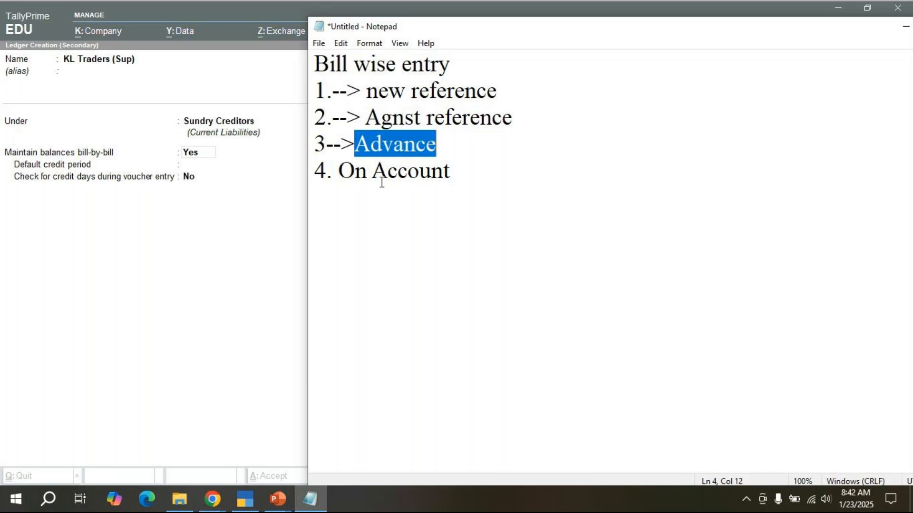
- Insert "-->" after "4." in the On Account line and minimize Notepad to return to TallyPrime
click(342, 171)
text(-->)
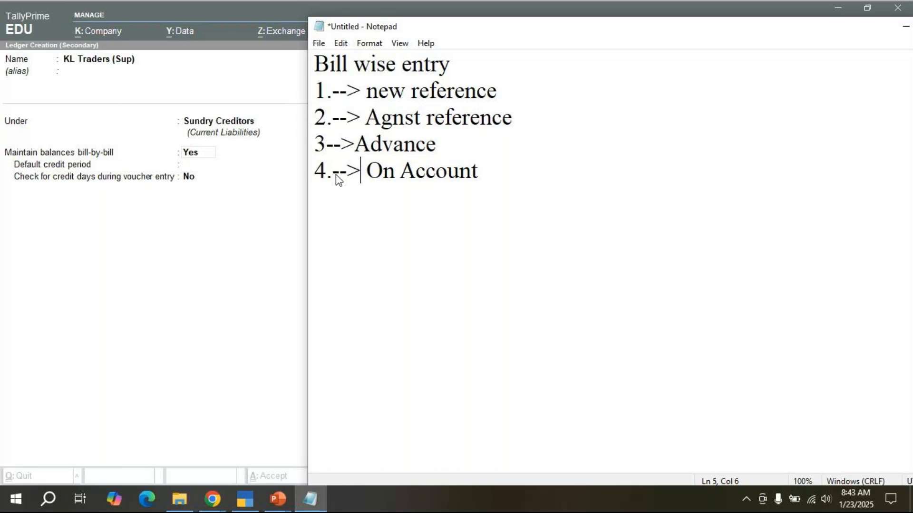
double_click(845, 31)
click(810, 44)
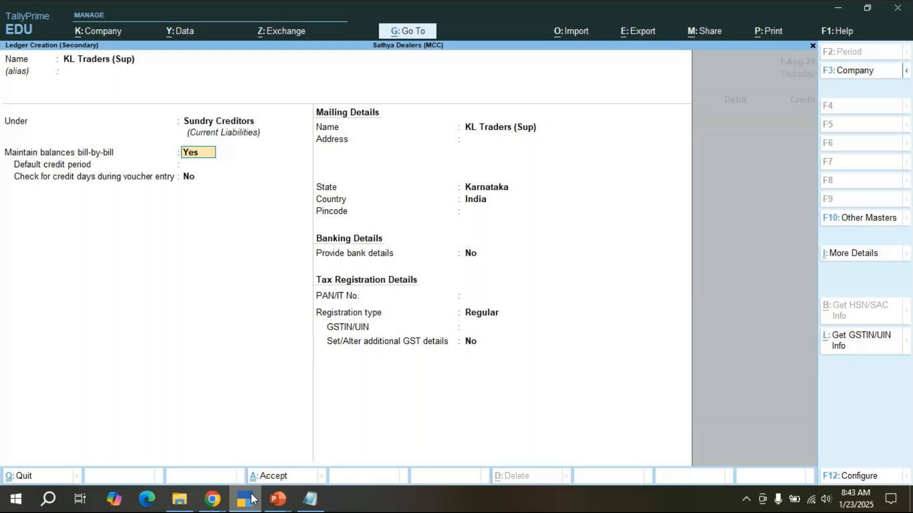
- Switch back to Notepad and add the line "enable--> f11--> ledger creation--> yes-->" below the list, separated by a blank line
click(306, 502)
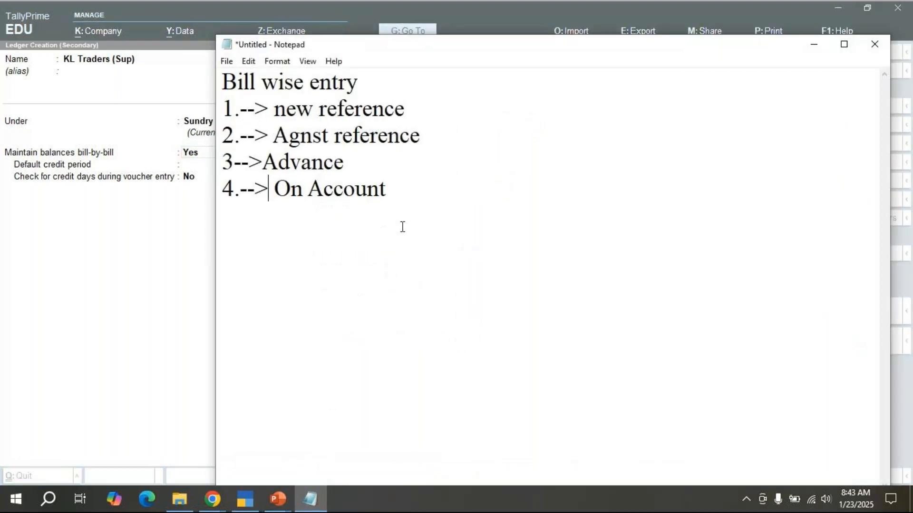
key(Return)
key(Return)
text(enable--)
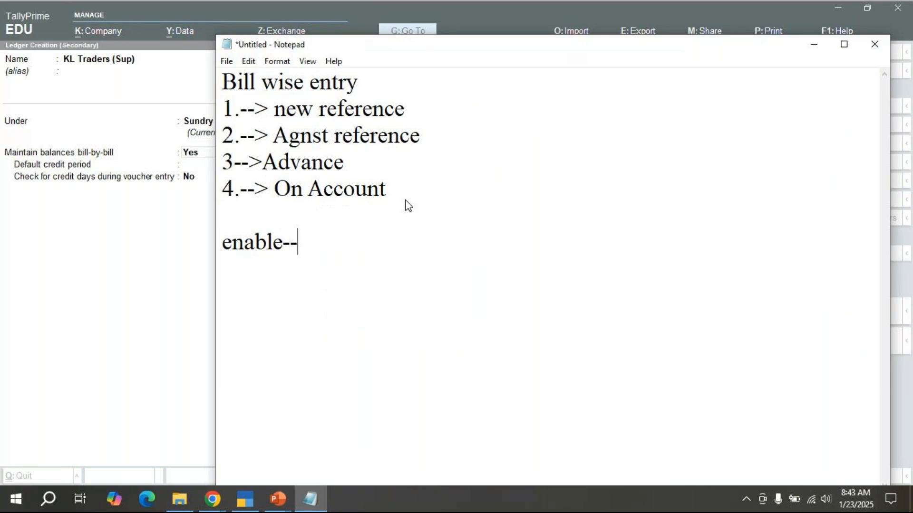
text(> f11-->)
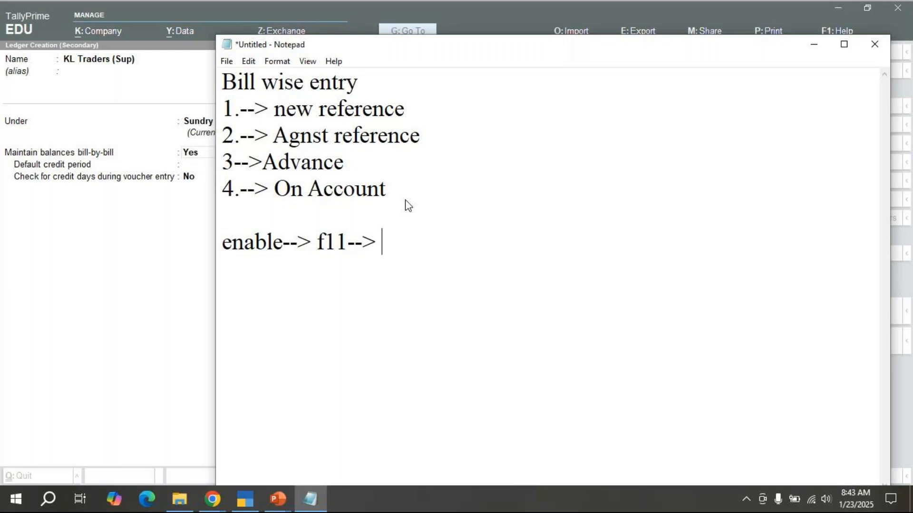
text(edger cratio)
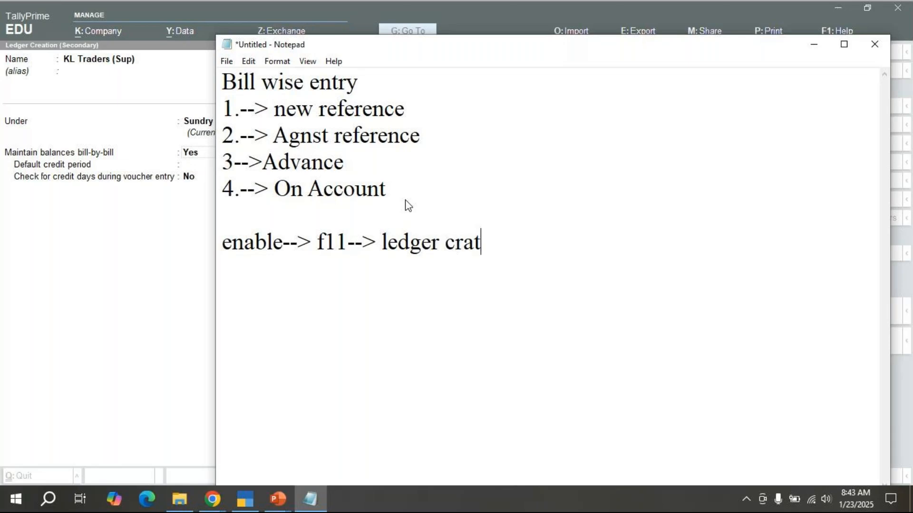
key(BackSpace)
key(BackSpace)
key(BackSpace)
key(BackSpace)
text(eation)
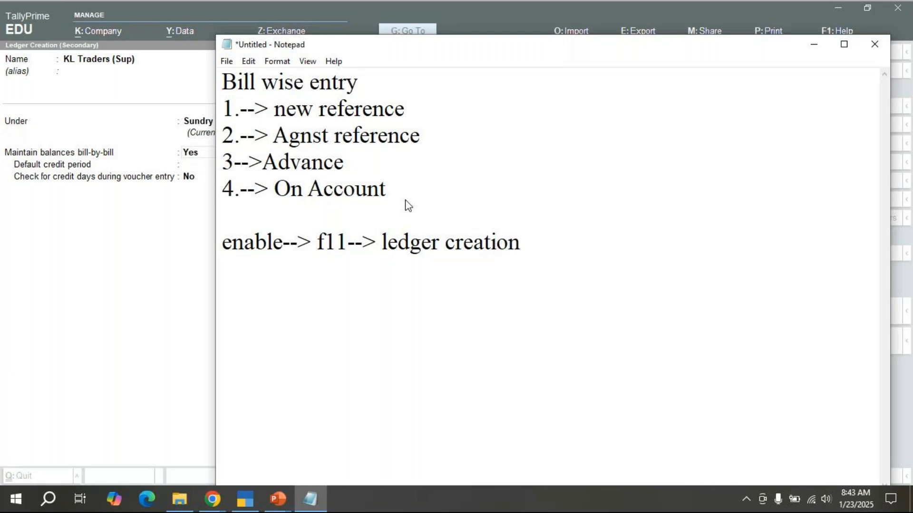
text(--> yes--> )
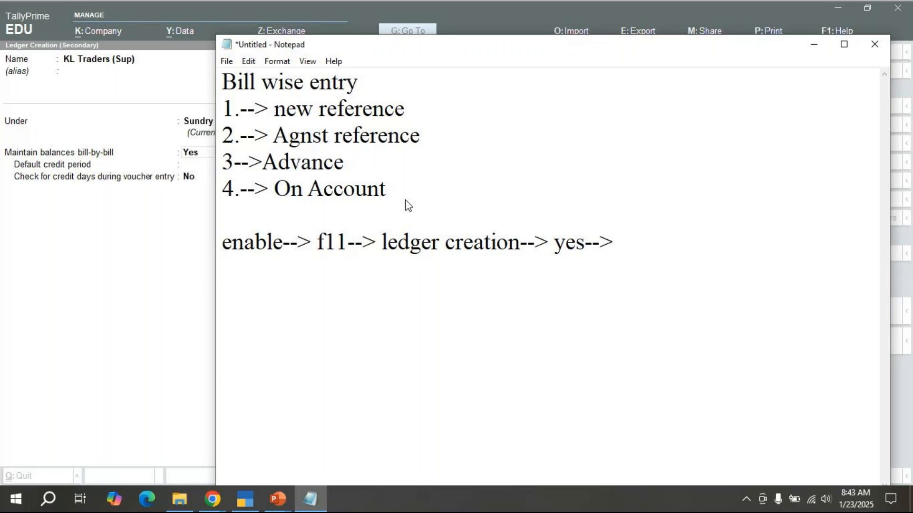
- Complete the enable line with the word "vouchers"
text(purchas)
key(BackSpace)
key(BackSpace)
key(BackSpace)
key(BackSpace)
key(BackSpace)
key(BackSpace)
key(BackSpace)
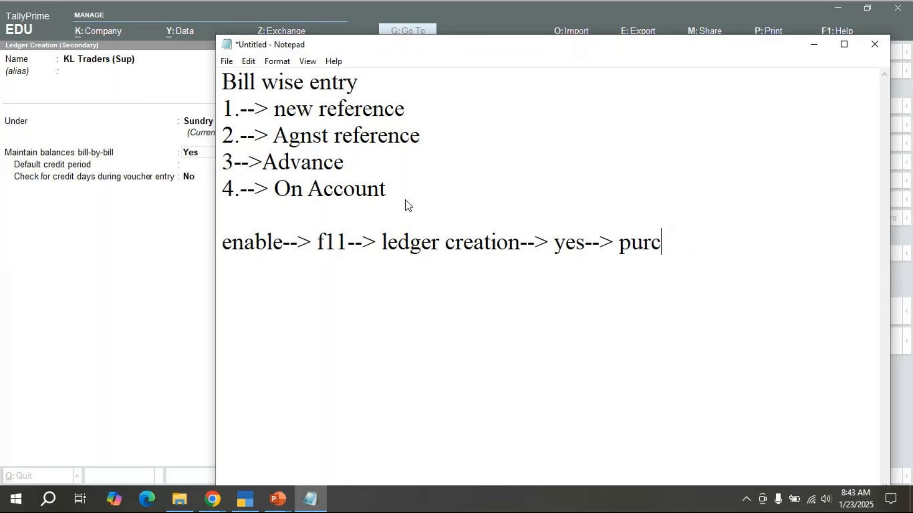
text(c)
key(BackSpace)
text(vouche)
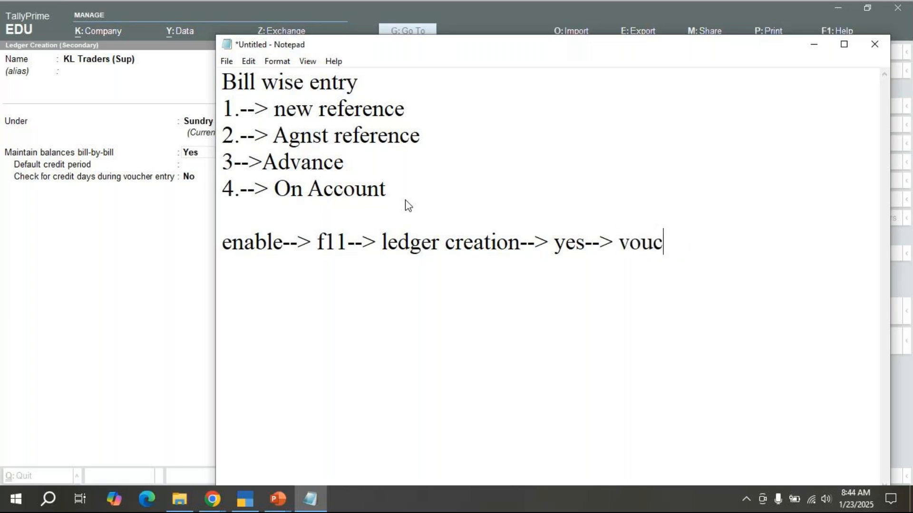
text(rs)
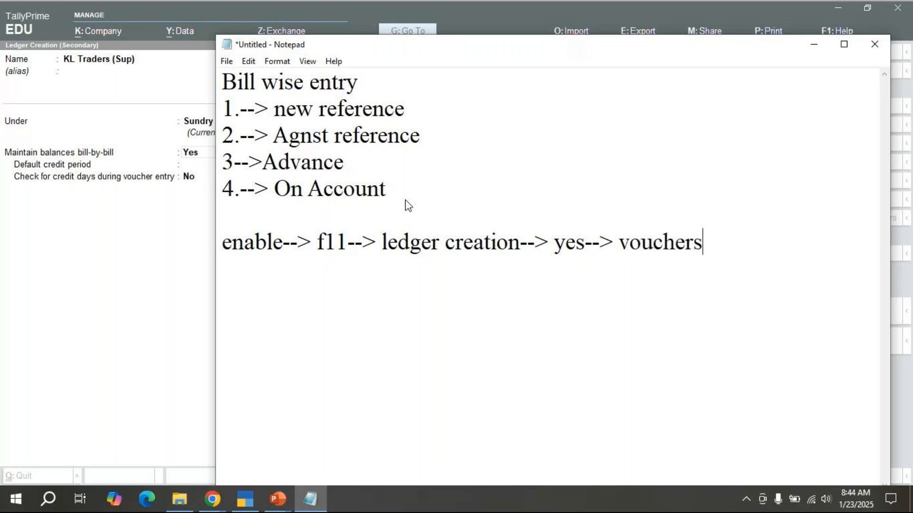
- Return to the KL Traders (Sup) ledger in TallyPrime, keep its Sundry Creditors group and decline quitting the form
click(814, 44)
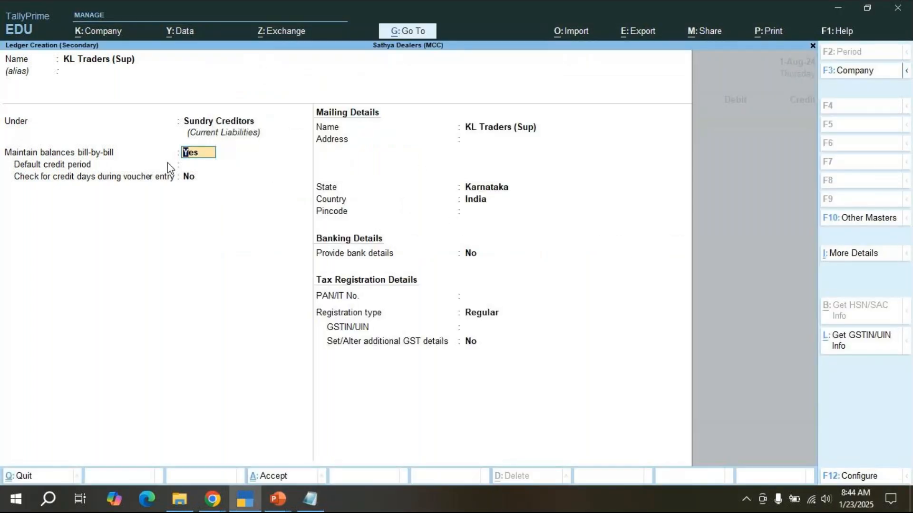
key(BackSpace)
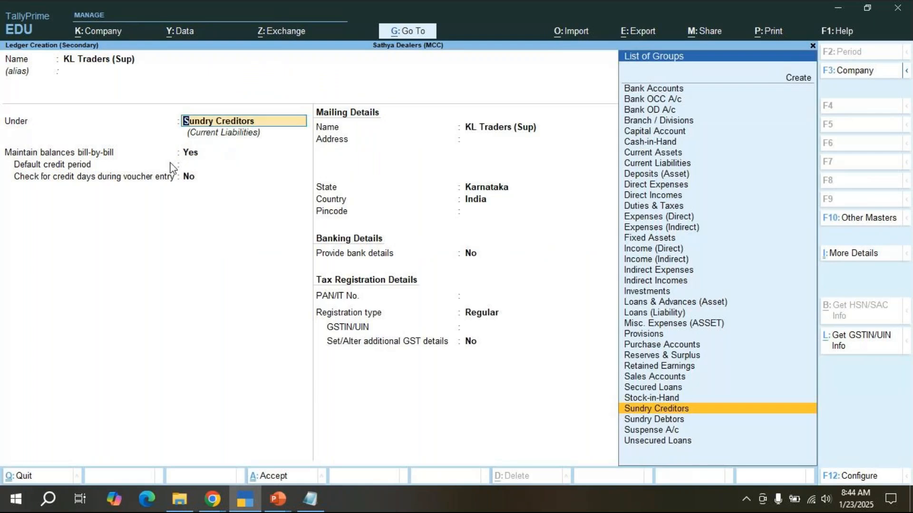
key(Return)
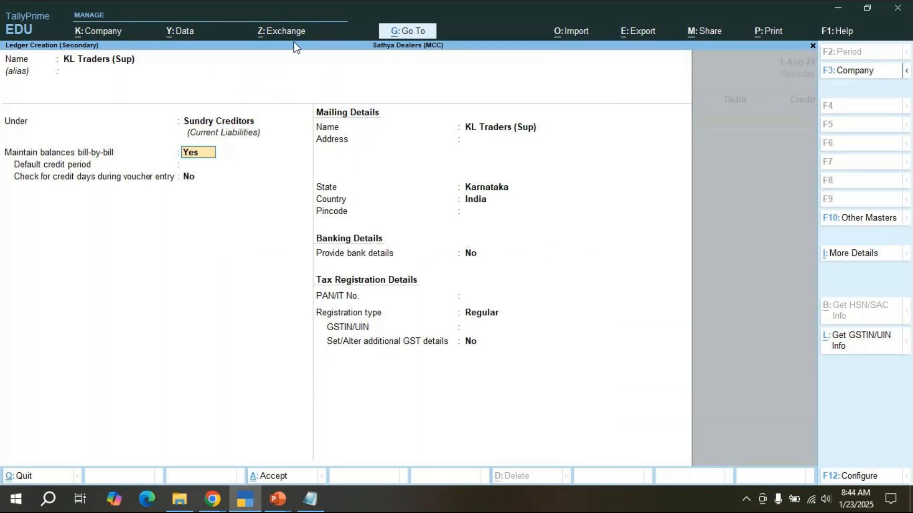
key(Escape)
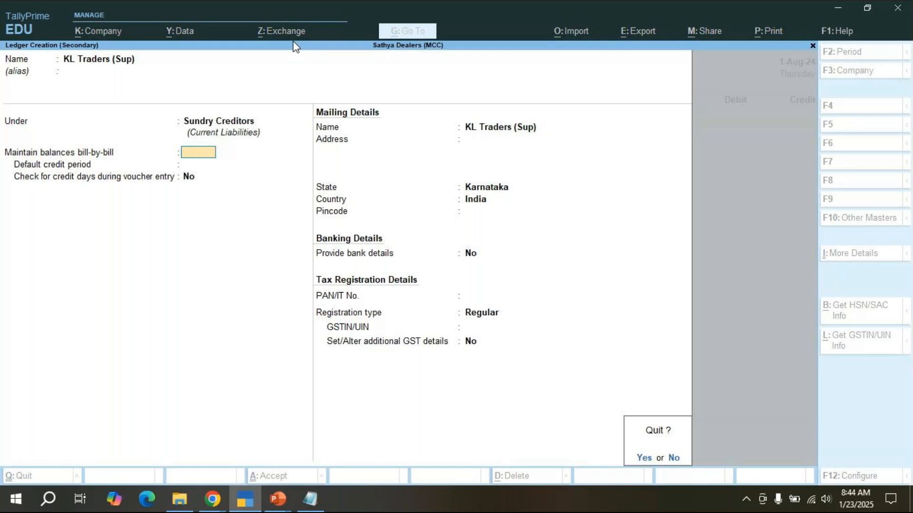
key(n)
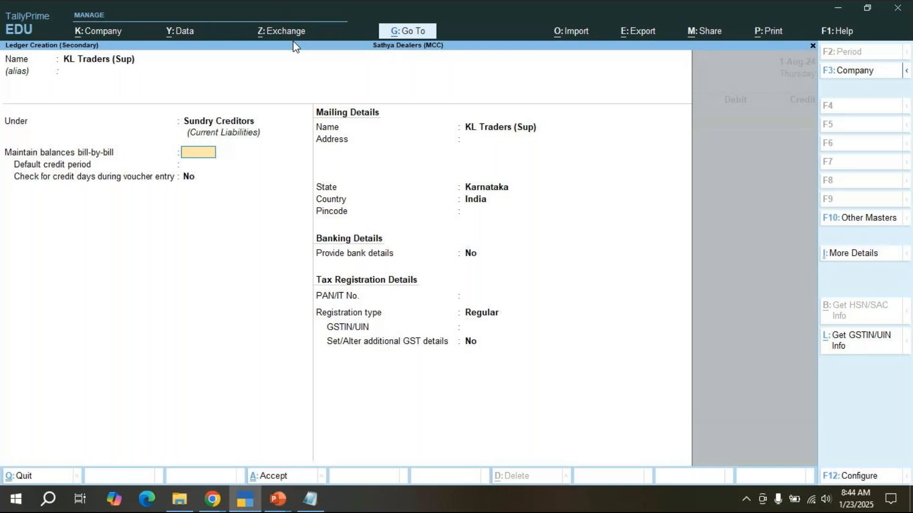
- Set Enable Bill-wise entry to No in the company features and save them
key(F11)
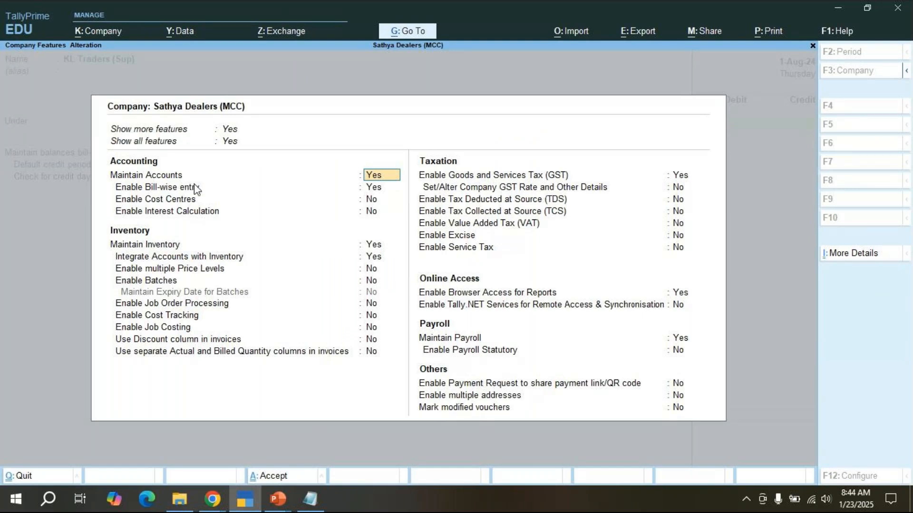
click(379, 191)
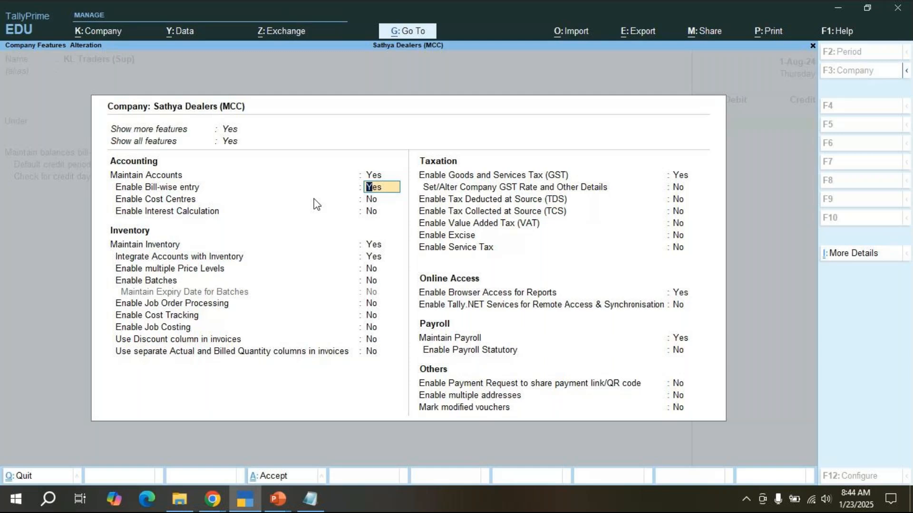
text(no)
key(Return)
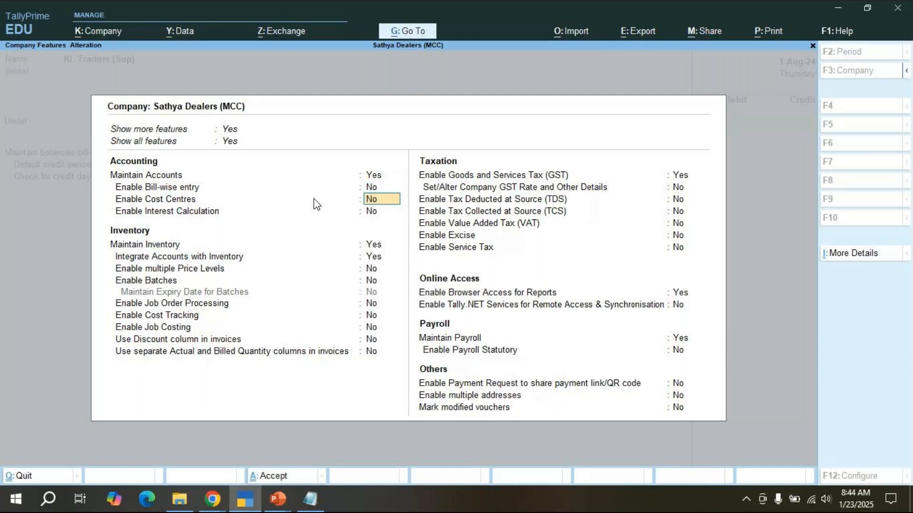
key(Return)
key(Return)
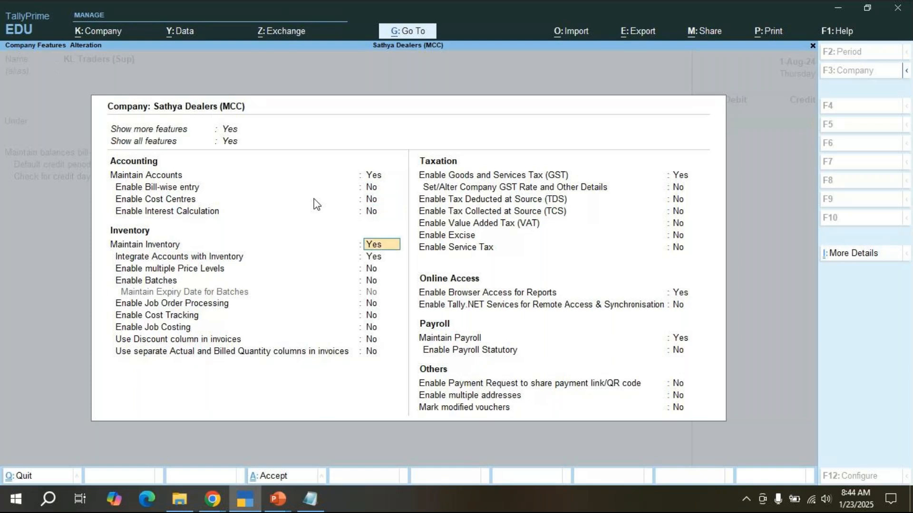
key(ctrl)
key(ctrl+a)
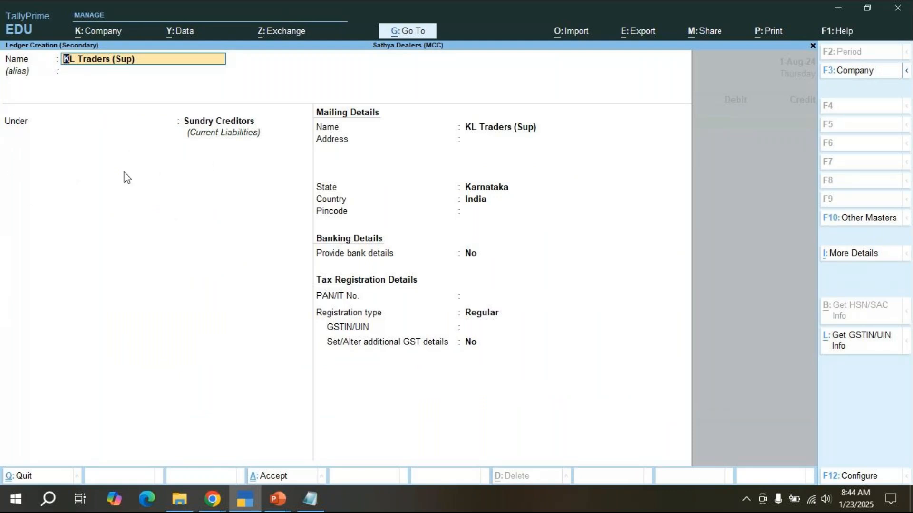
- Save the KL Traders (Sup) ledger under Sundry Creditors with state Karnataka and Regular registration, leaving the GSTIN/UIN blank
key(Return)
key(Return)
key(Return)
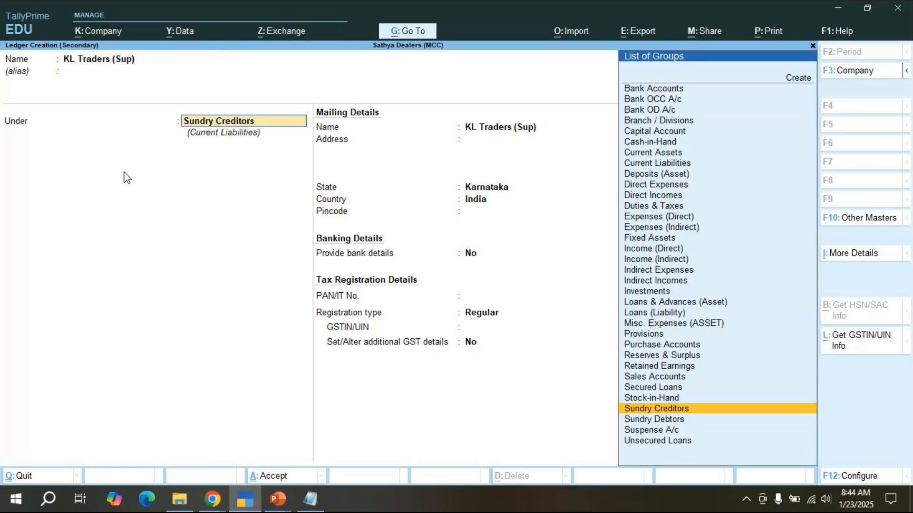
key(Return)
key(Return)
key(Return)
key(Return)
key(Return)
key(Return)
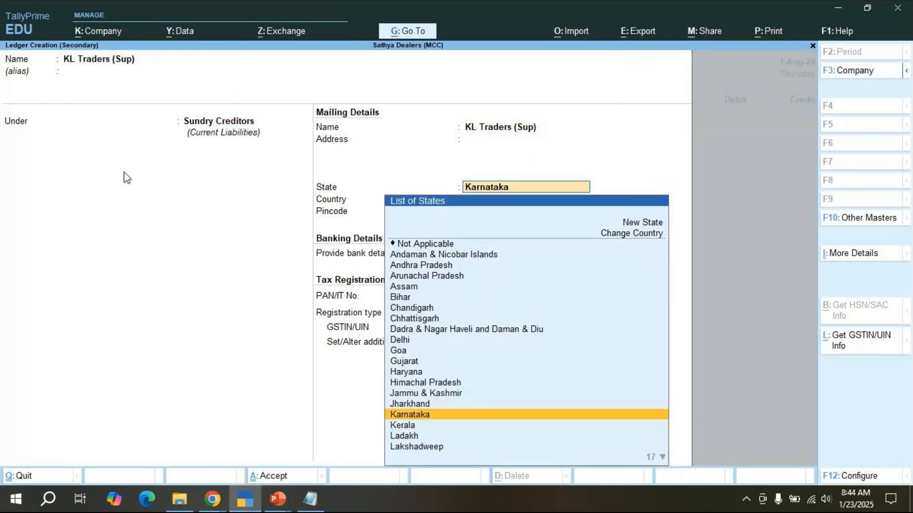
key(Return)
key(Return)
key(Return)
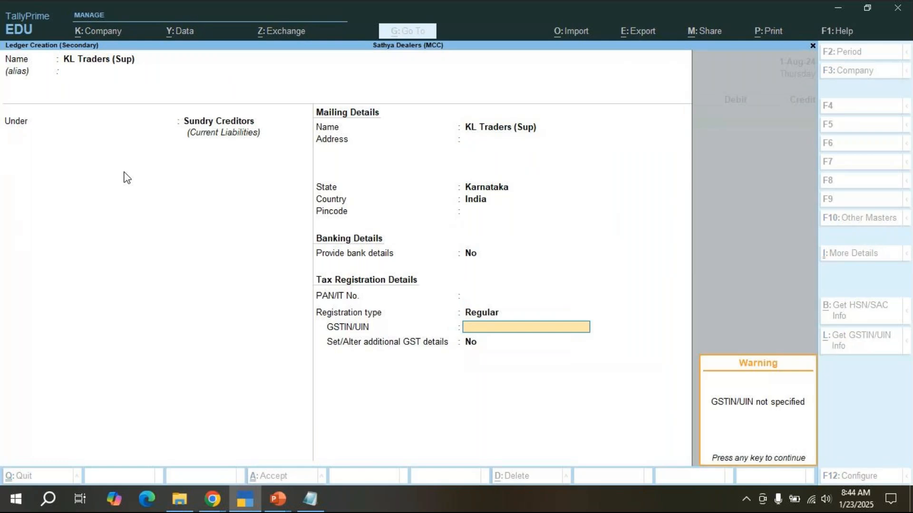
key(Return)
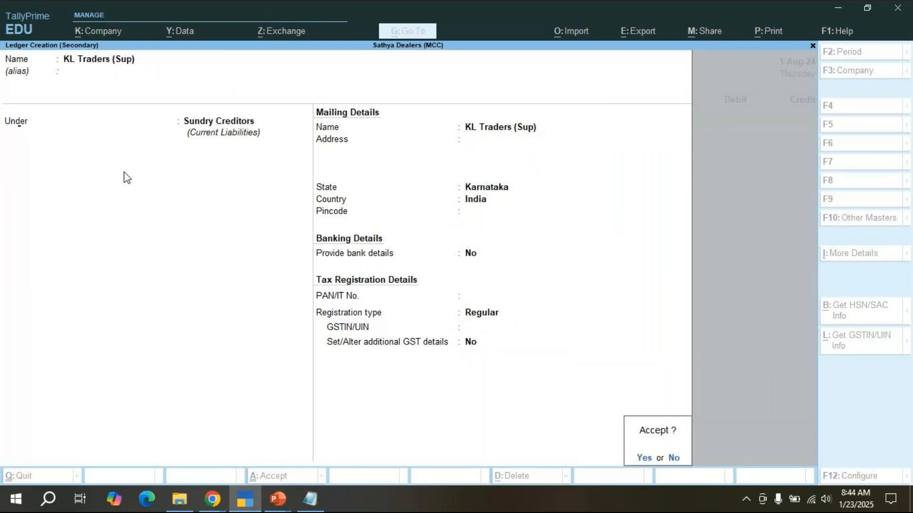
key(Return)
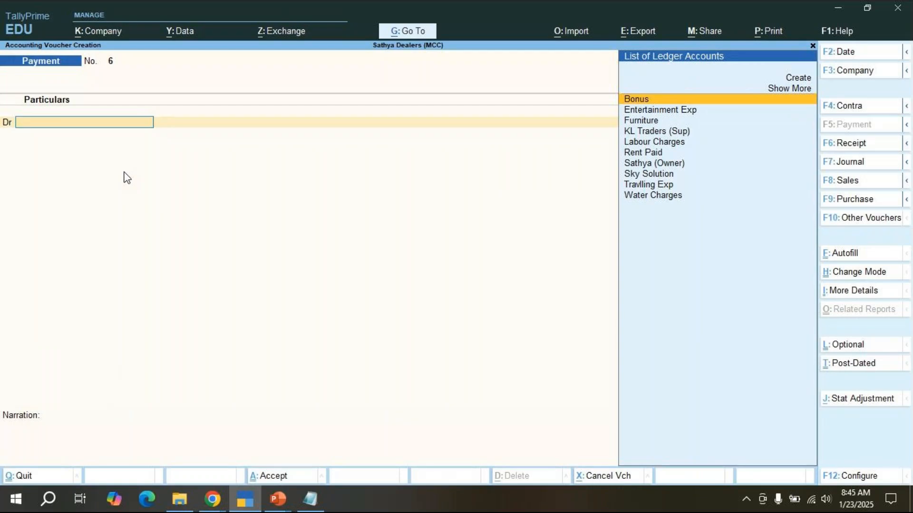
- Debit KL Traders (Sup) with 6,000 in the payment voucher
key(Down)
key(Down)
key(Down)
key(Return)
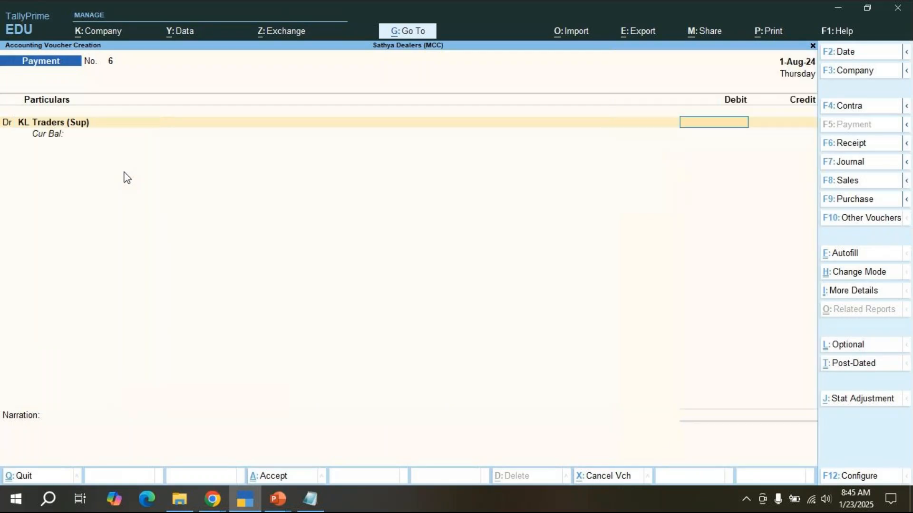
text(6000)
key(Return)
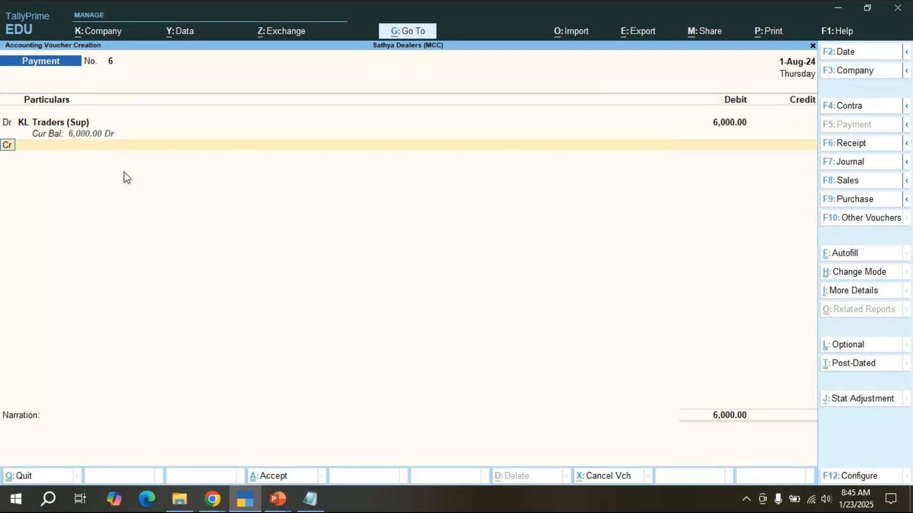
- Credit Cash on the second line of the payment voucher and clear its credit amount for editing
key(Return)
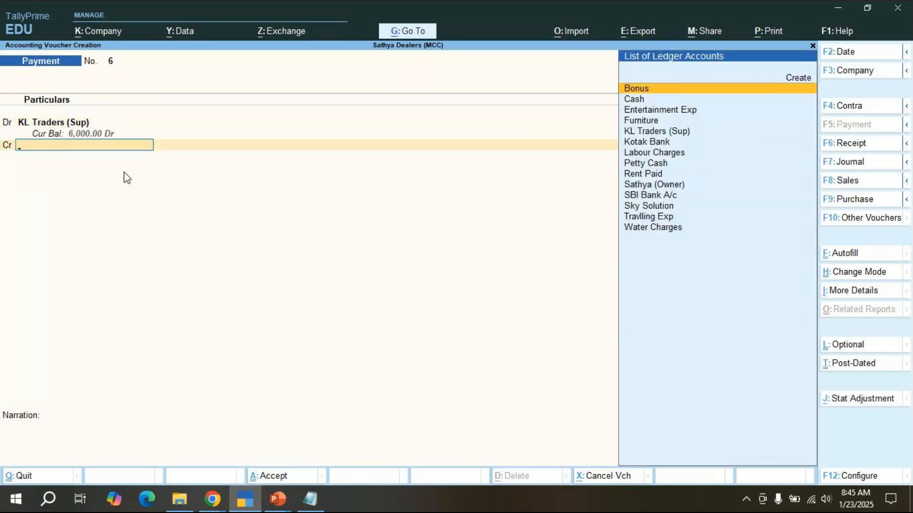
key(Down)
key(Return)
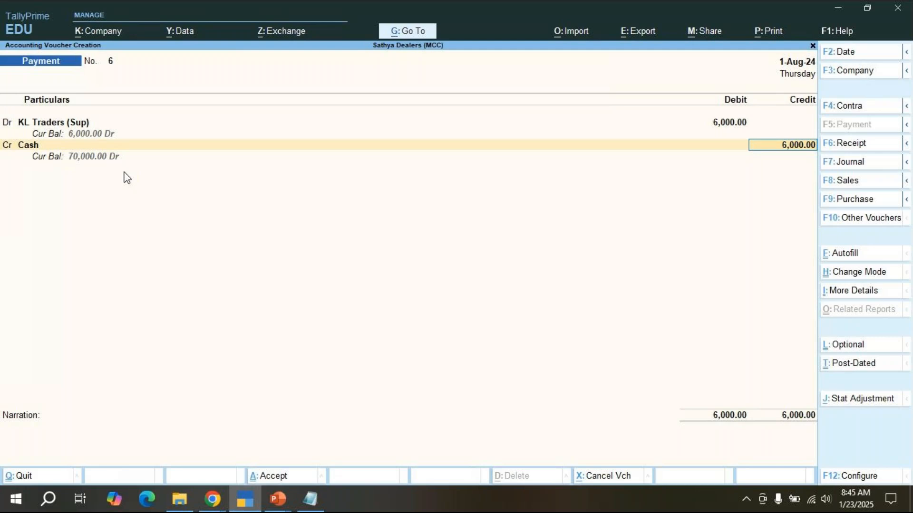
key(XF86MonBrightnessDown)
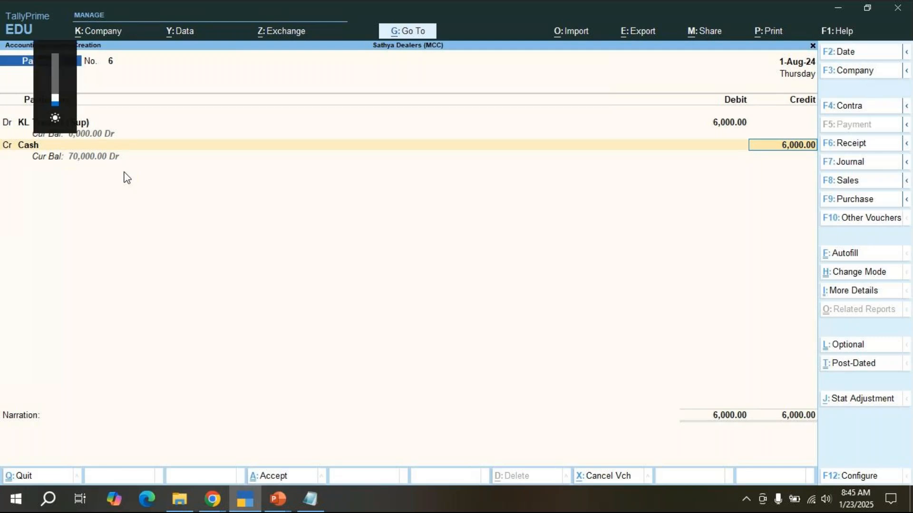
key(BackSpace)
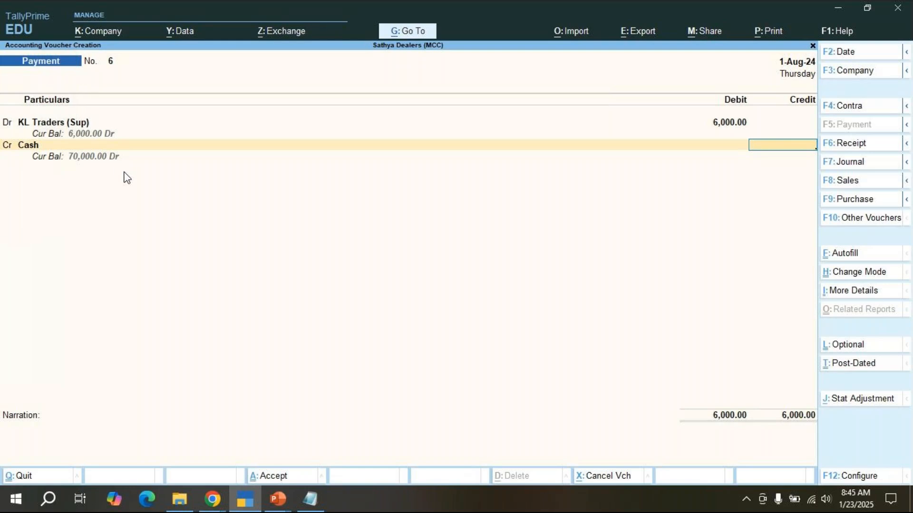
- Set Enable Bill-wise entry to Yes in the company features and save them
key(F11)
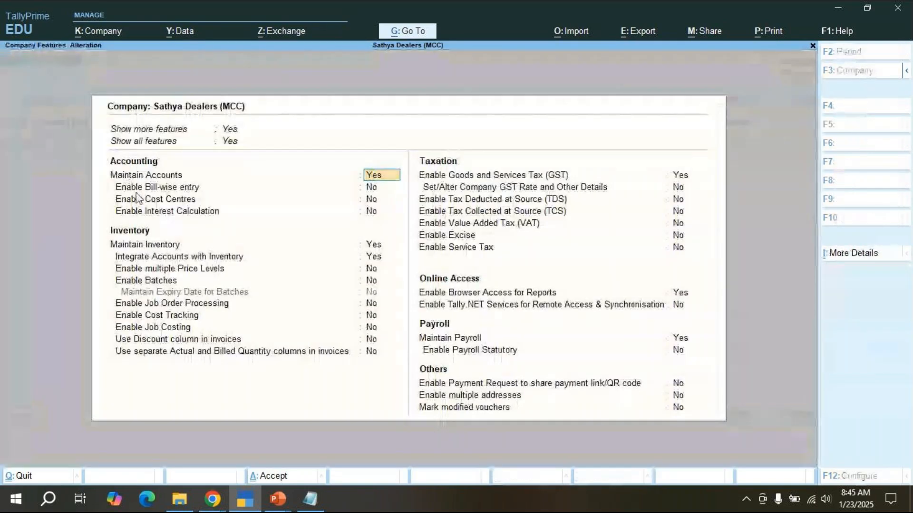
key(Return)
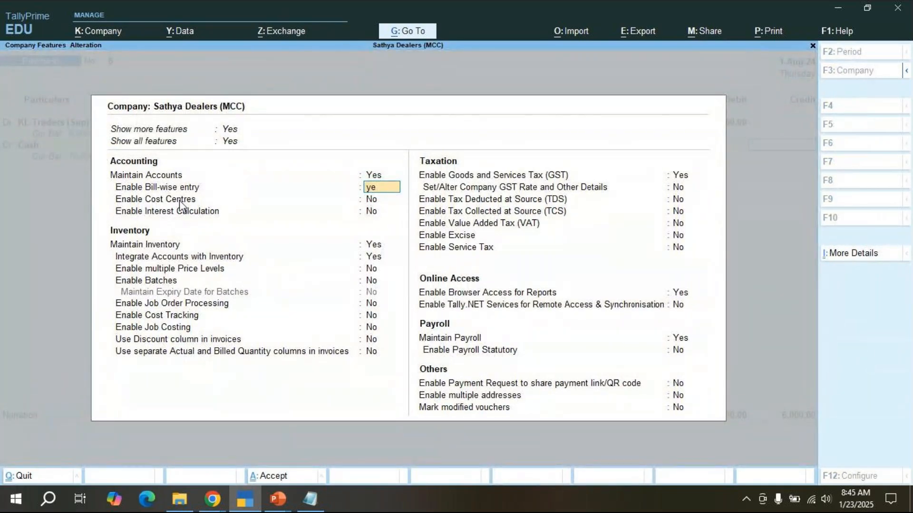
key(y)
key(ctrl)
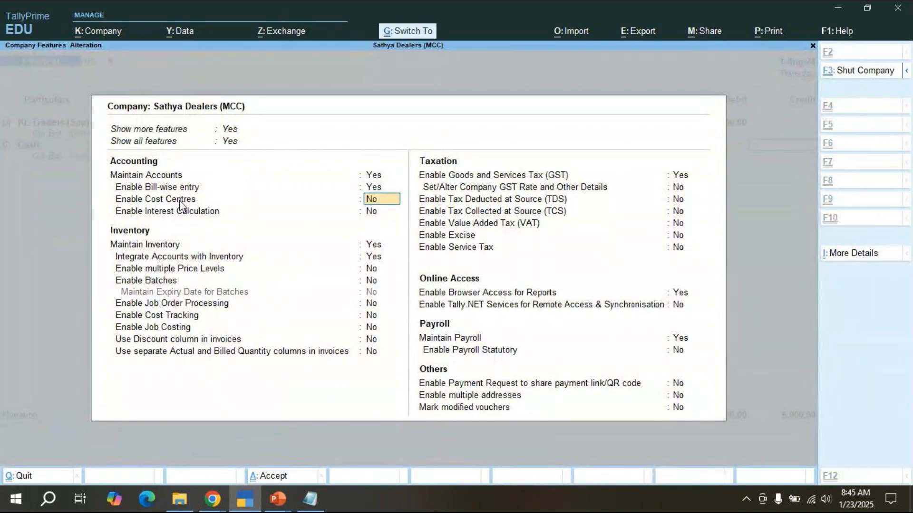
key(ctrl+a)
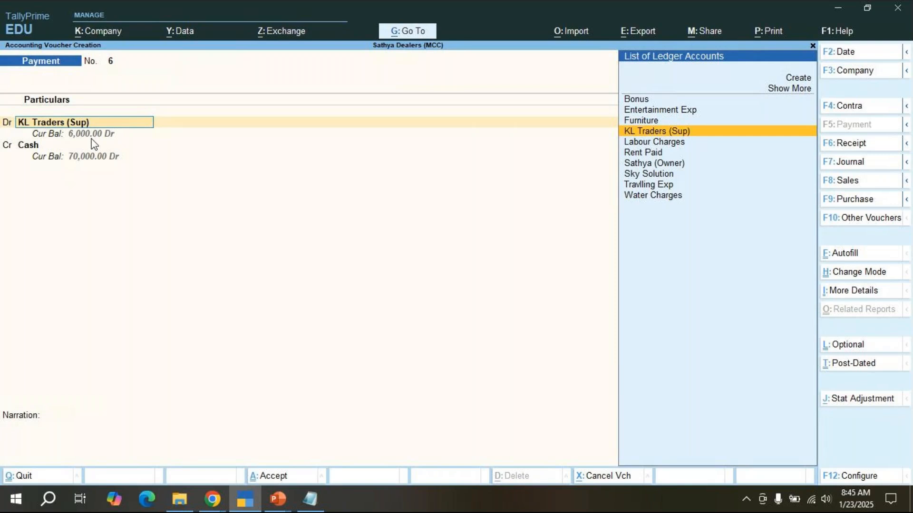
- Switch to Notepad and add the line "Alter the ledger--> ctrl + enter" below the enable line
click(314, 504)
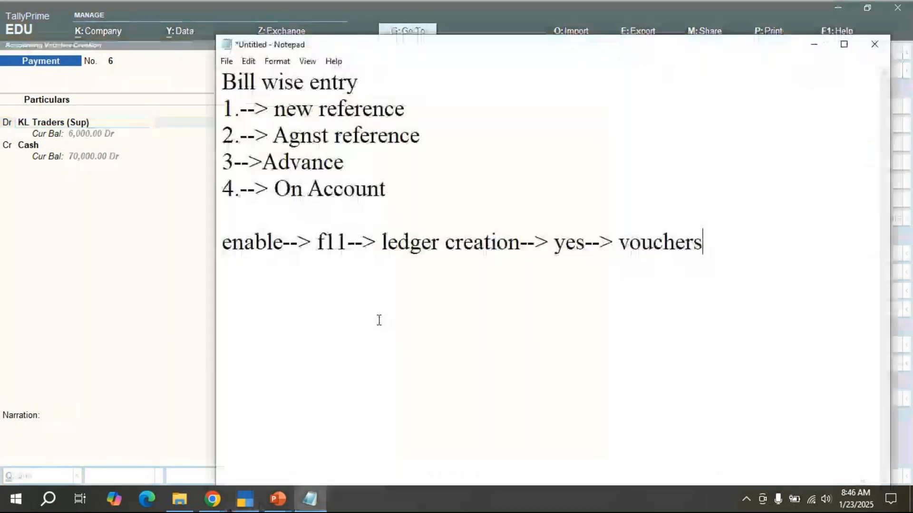
click(690, 251)
click(798, 266)
key(Return)
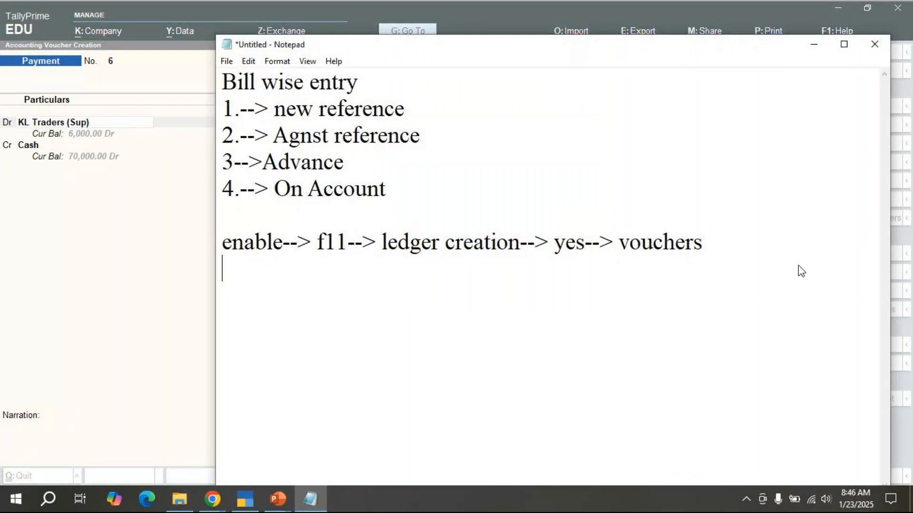
text(Alter the l)
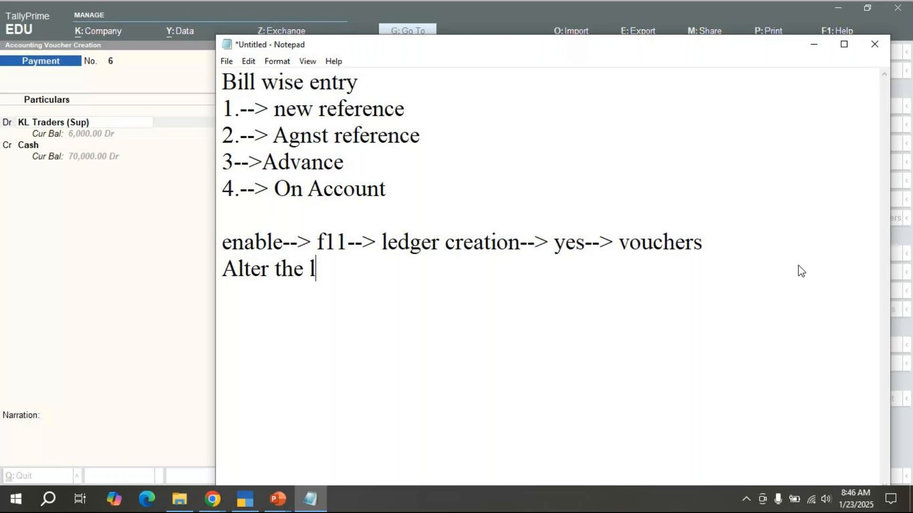
text(edger)
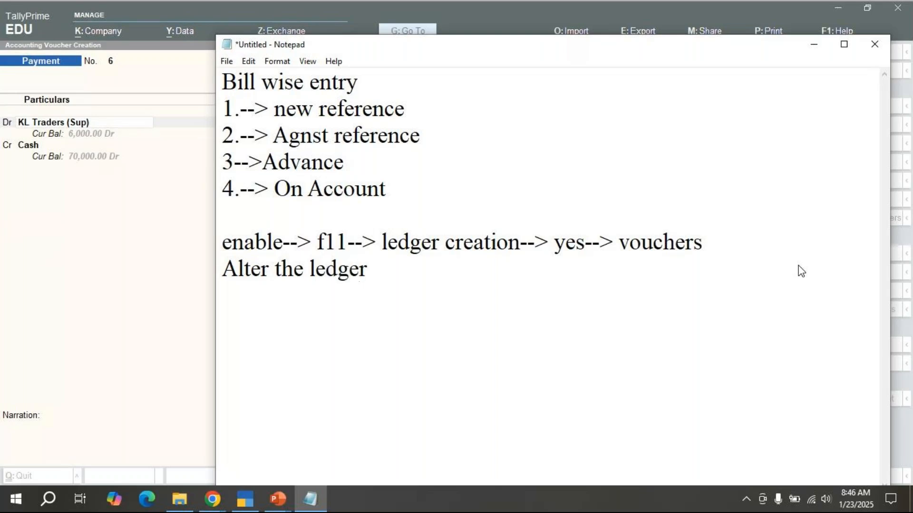
text(--> ctrl + enter)
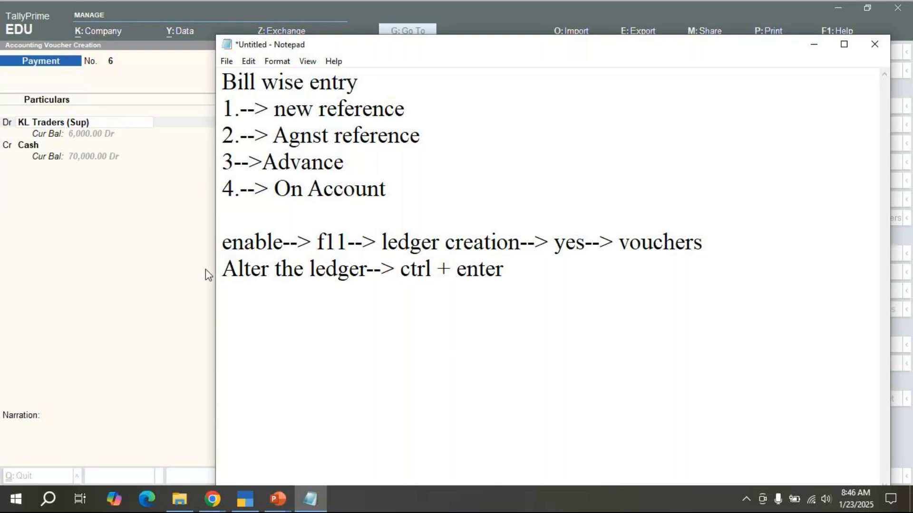
- Return to TallyPrime and open the KL Traders (Sup) ledger for alteration from the payment voucher, keeping its Sundry Creditors group
click(184, 269)
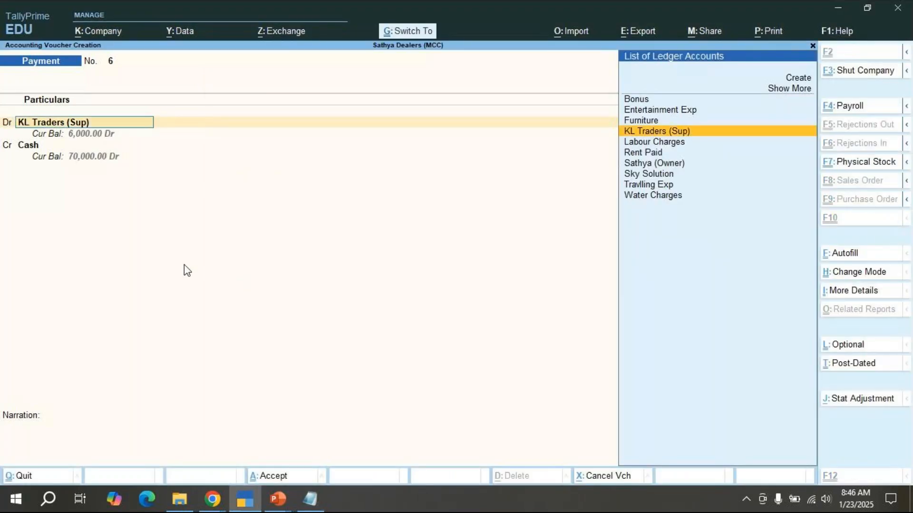
key(ctrl+Return)
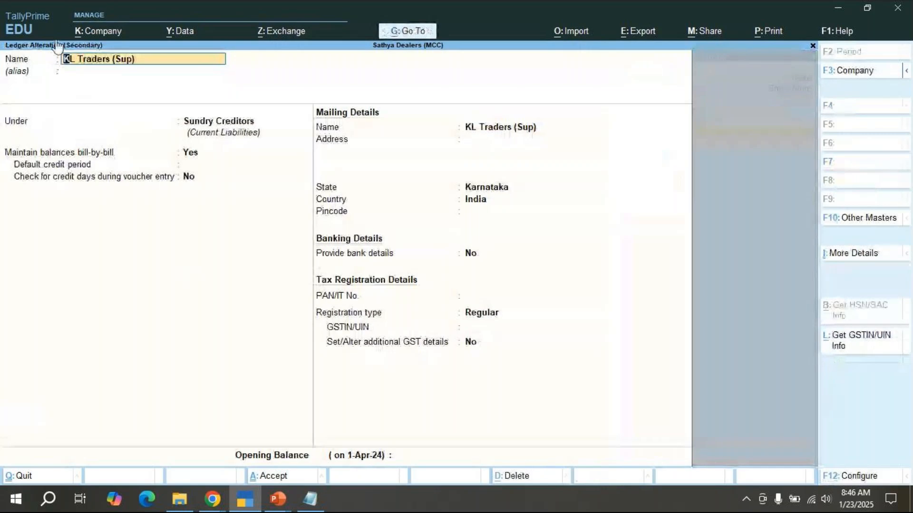
key(Return)
key(Return)
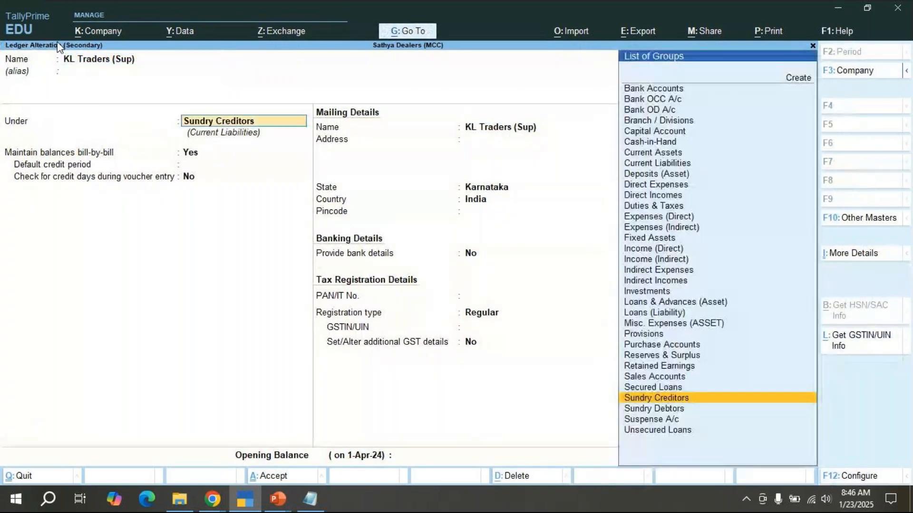
key(Return)
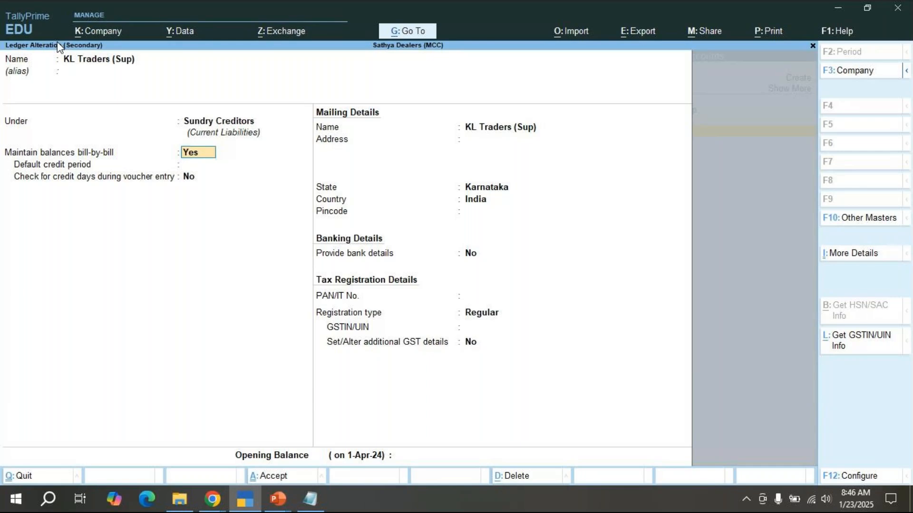
- Keep bill-by-bill balances at Yes and the remaining details of the KL Traders (Sup) ledger as they are, and accept the alteration
key(Return)
key(Return)
key(Return)
key(Return)
key(Return)
key(Return)
key(Return)
key(Return)
key(Return)
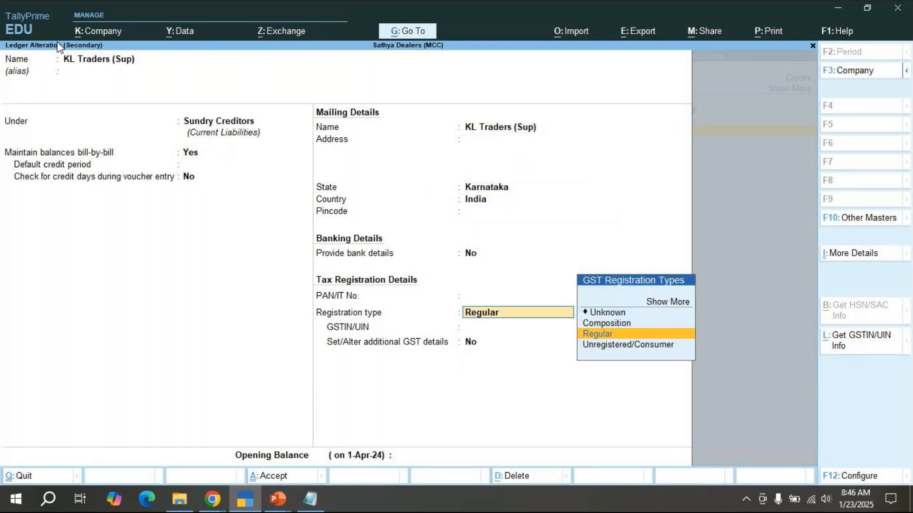
key(Return)
key(Return)
key(Return)
key(Return)
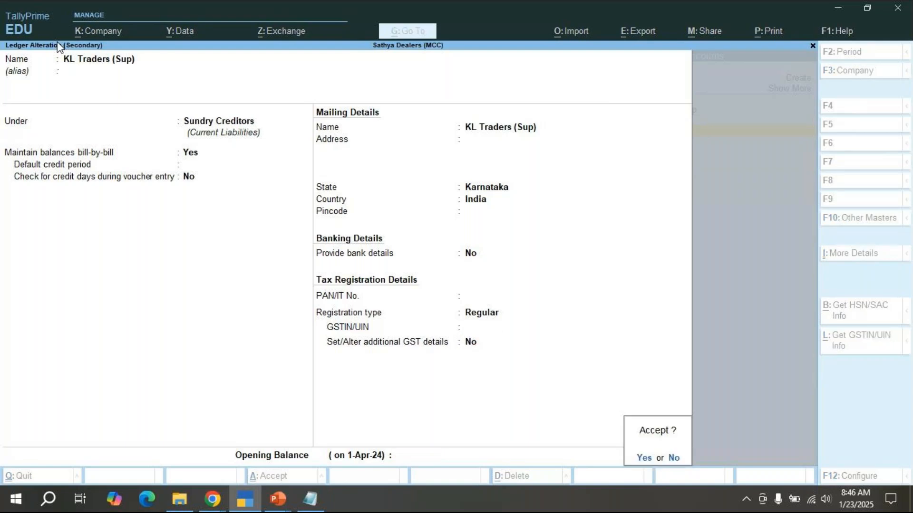
key(Return)
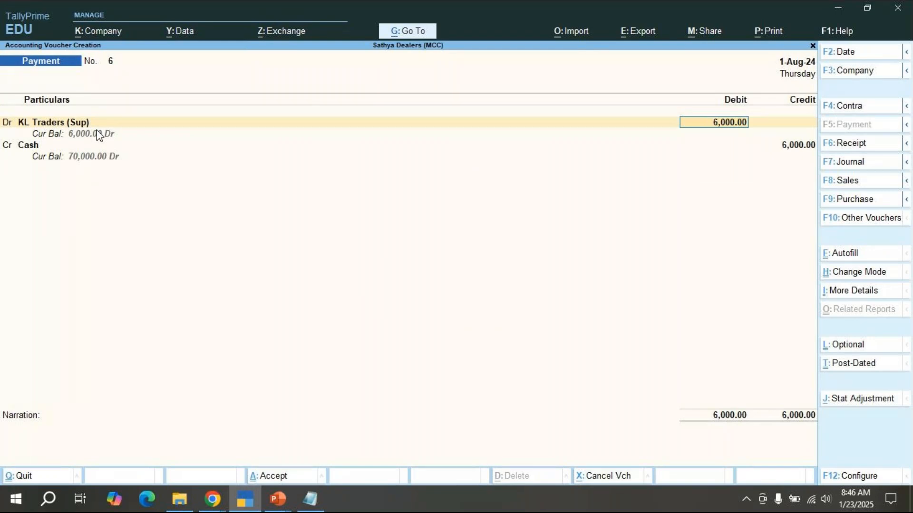
- Allocate the 6,000 debit to KL Traders (Sup) as On Account and reopen its method of adjustment choices
key(Return)
key(Return)
key(Return)
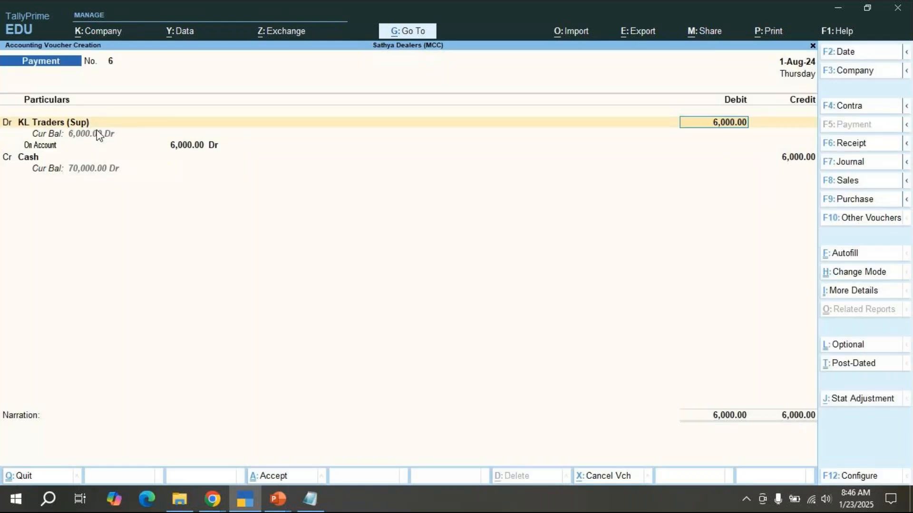
key(Return)
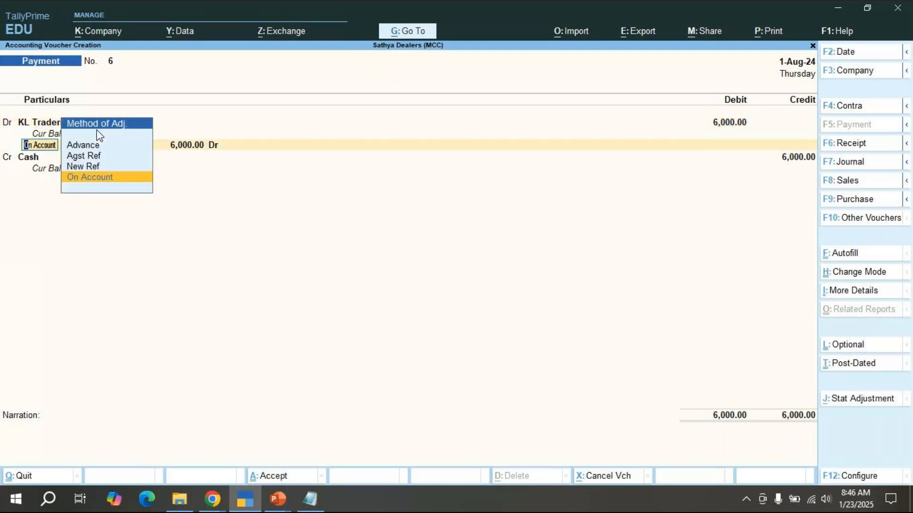
- Quit the payment voucher without saving it and return to the Gateway of Tally
key(BackSpace)
key(Escape)
key(y)
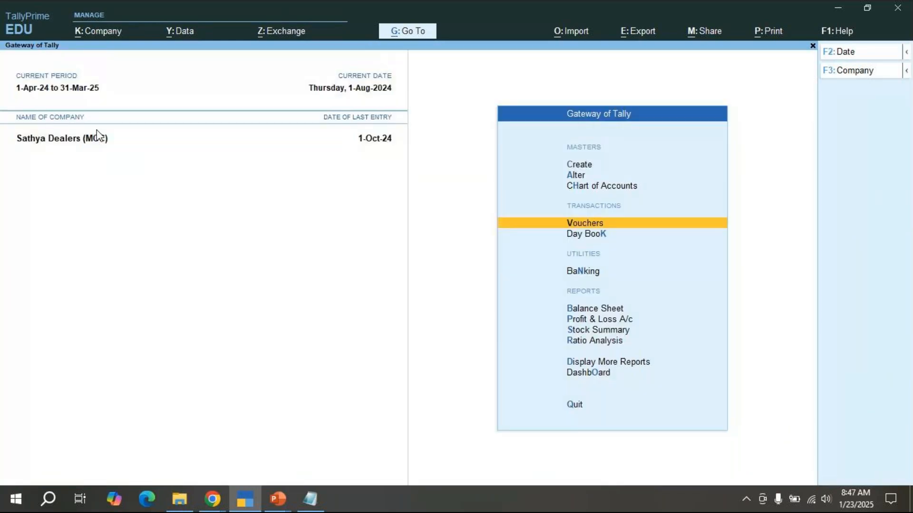
- Open the list of ledgers for master alteration from the Gateway of Tally
key(Up)
key(Up)
key(Up)
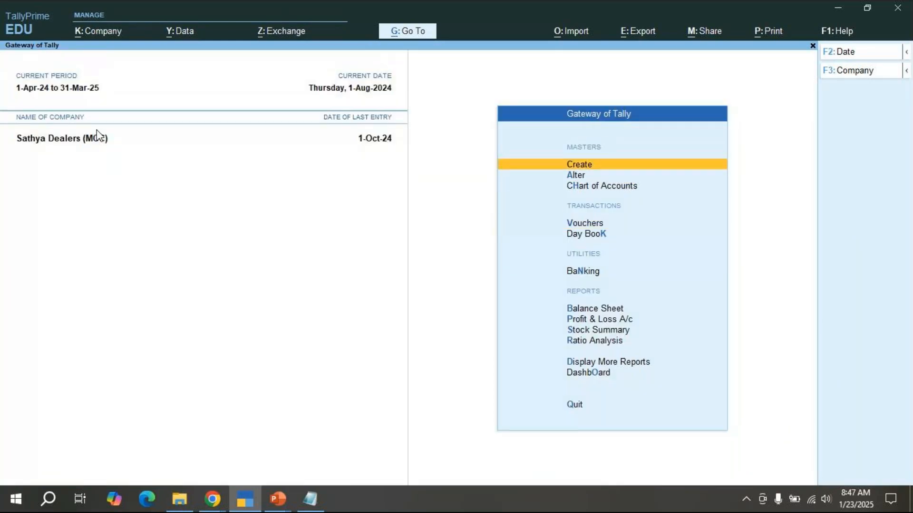
key(Down)
key(Return)
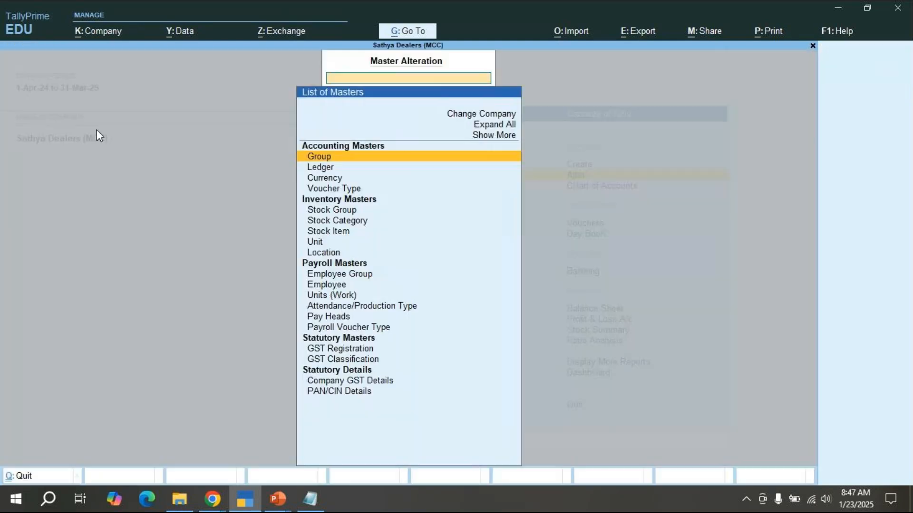
key(Down)
key(Return)
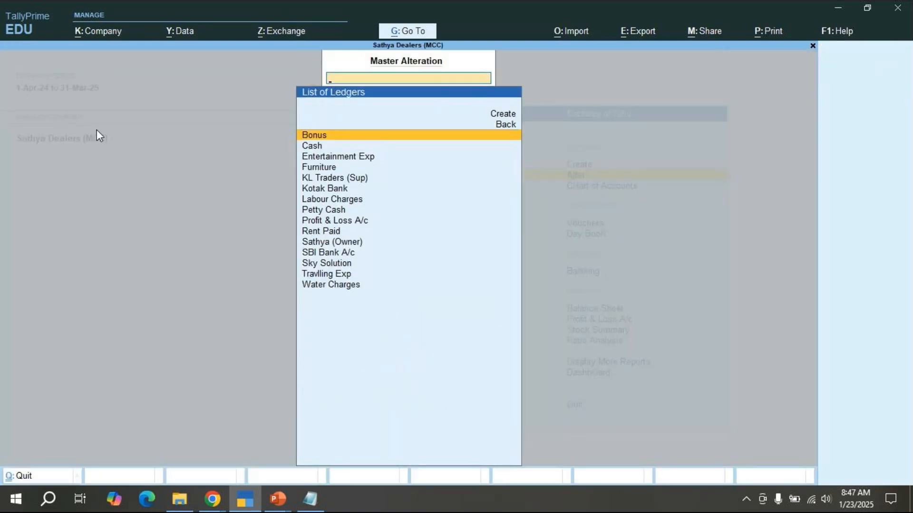
- Open the KL Traders (Sup) ledger for alteration
key(Down)
key(Down)
key(Down)
key(Down)
key(Down)
key(Down)
key(Down)
key(Up)
key(Up)
key(Up)
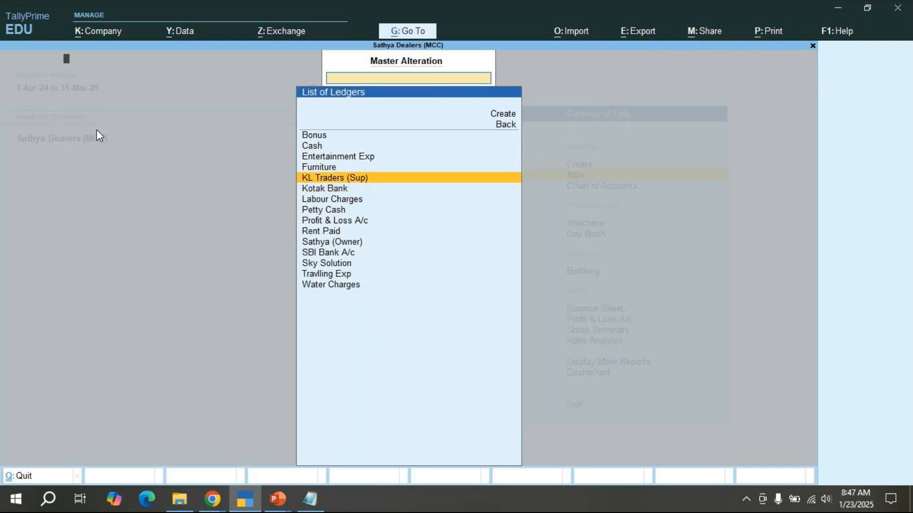
key(Return)
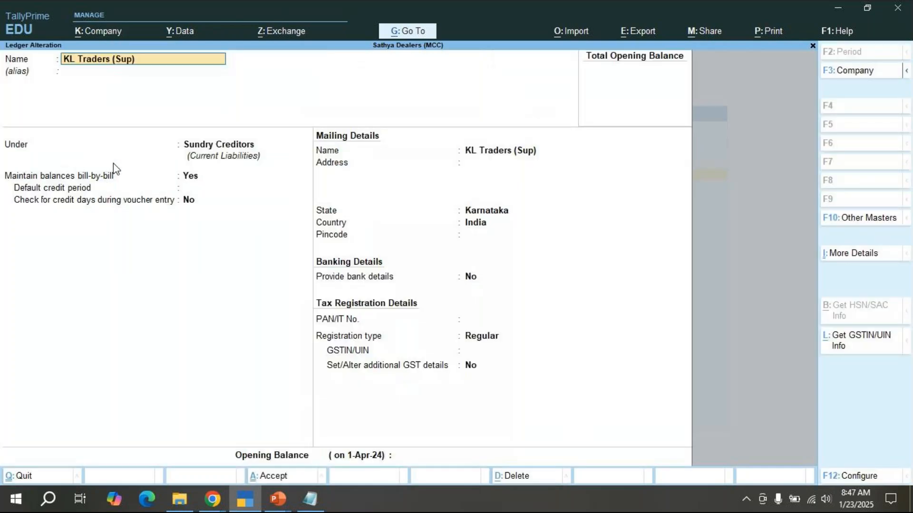
- Review the ledger's Maintain balances bill-by-bill setting, accept the ledger as it is and return to the Gateway of Tally
key(Return)
key(Return)
key(Return)
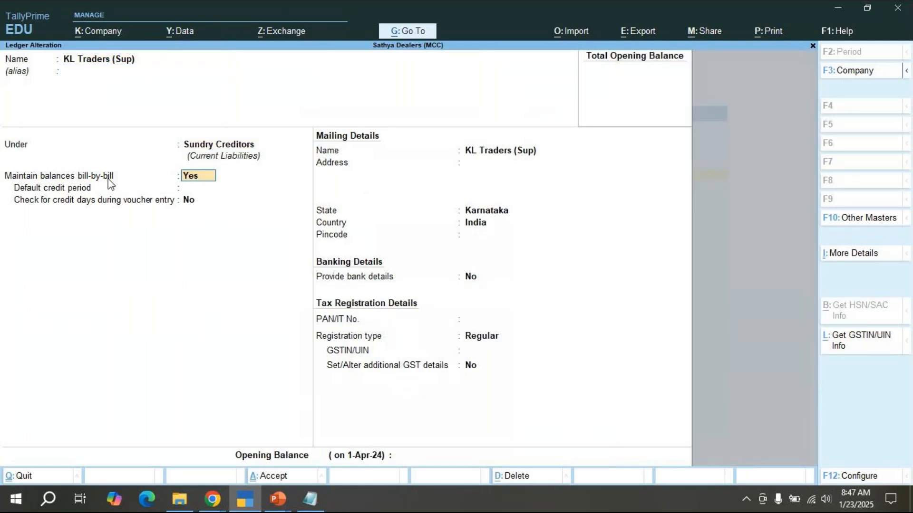
key(ctrl+a)
key(Escape)
key(Escape)
- Start a payment voucher and debit KL Traders (Sup) with 6,000
key(Down)
key(Down)
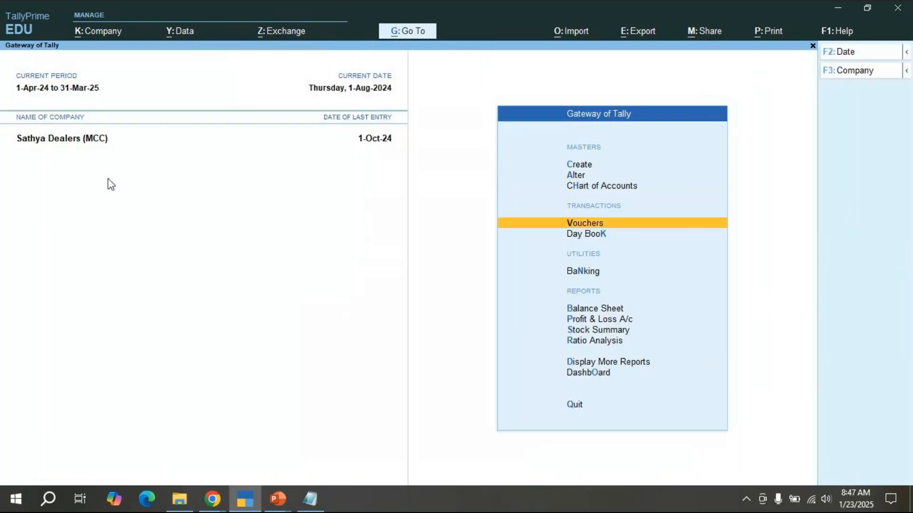
key(Return)
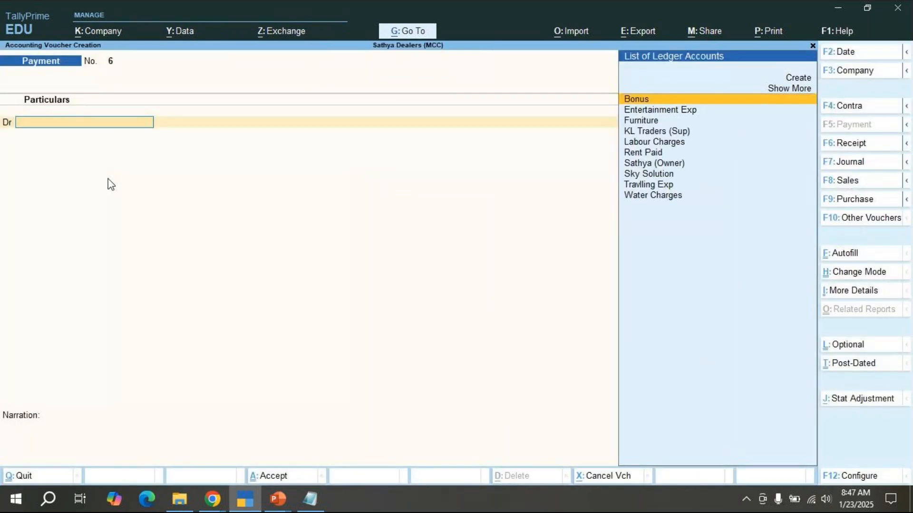
key(Down)
key(Down)
key(Down)
key(Down)
key(Down)
key(Down)
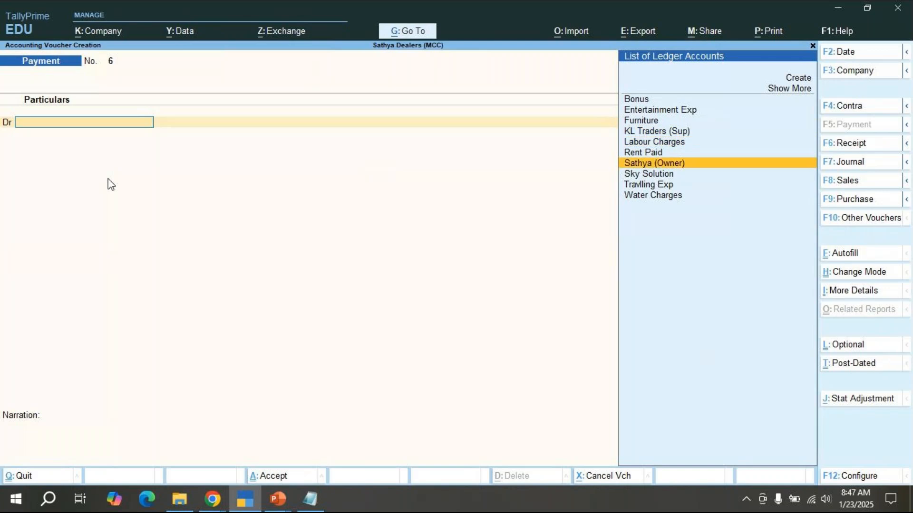
key(Up)
key(Up)
key(Up)
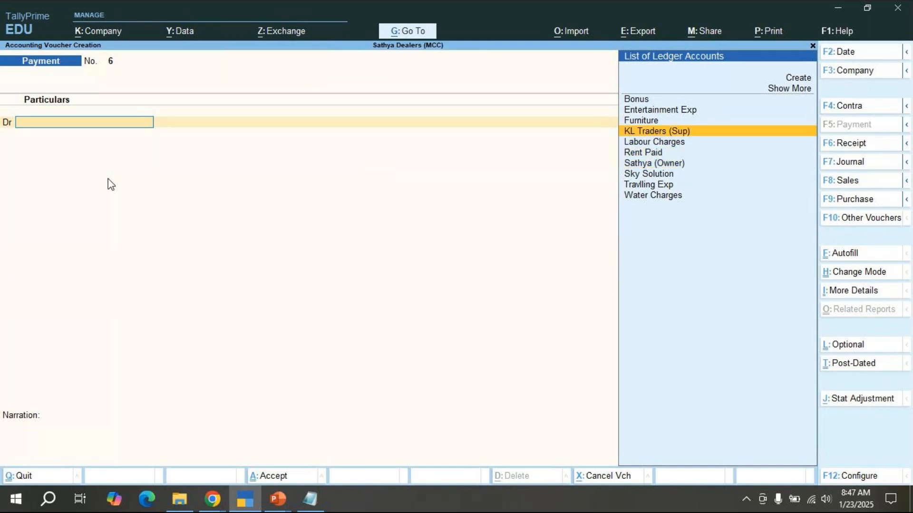
key(Return)
text(6000)
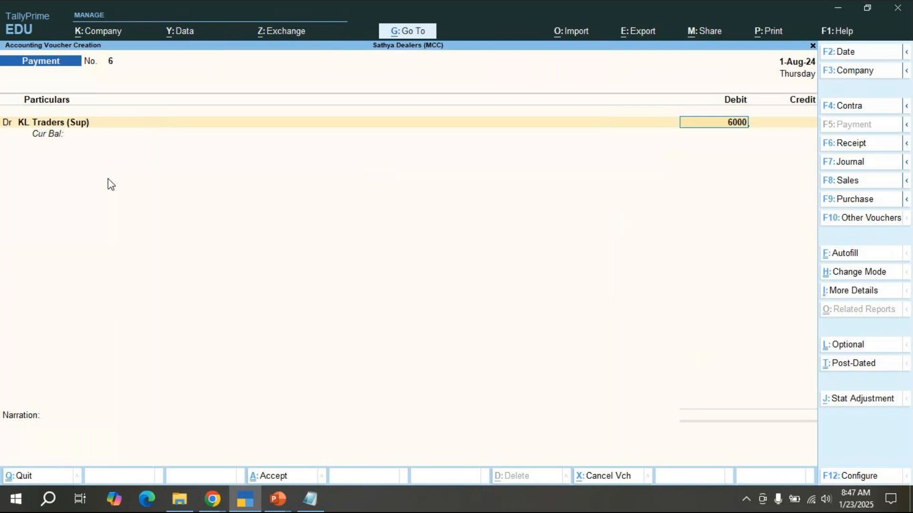
key(Return)
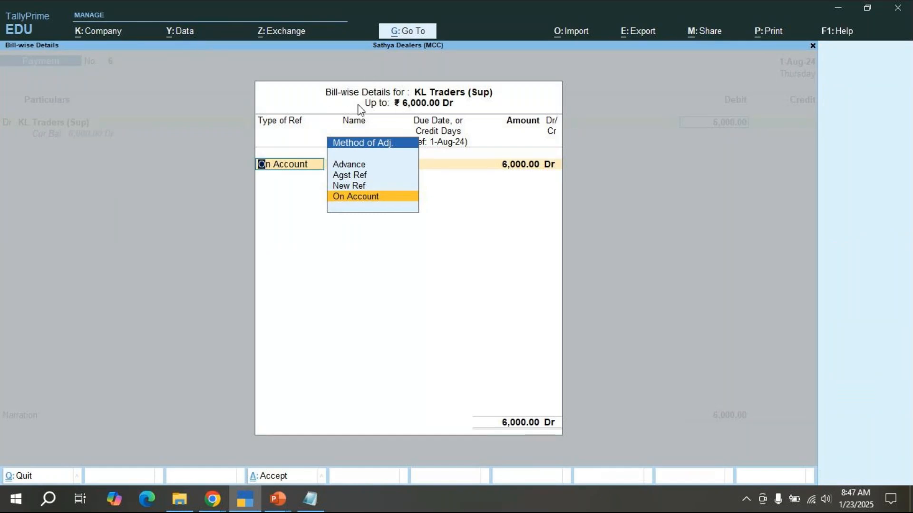
- Look through the methods of adjustment for the 6,000 debit: Advance, Agst Ref, New Ref and On Account
key(Up)
key(Up)
key(Up)
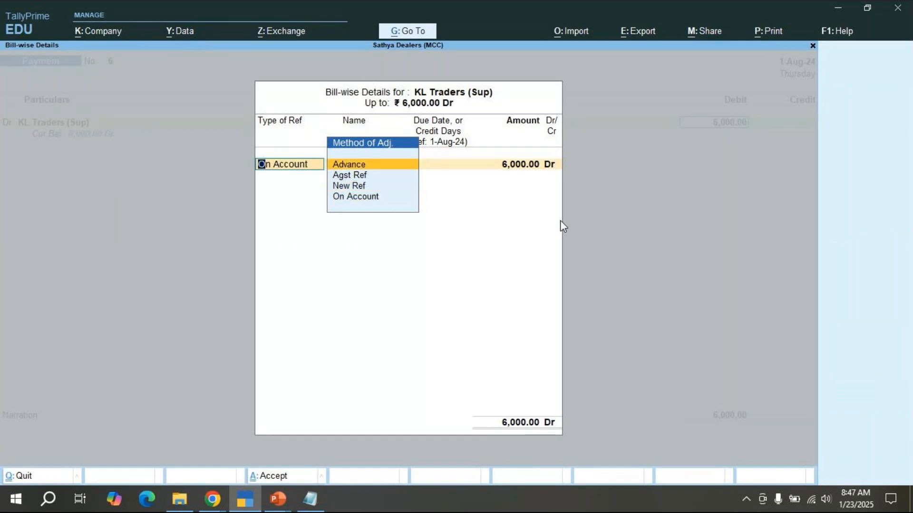
key(Down)
key(Down)
key(Up)
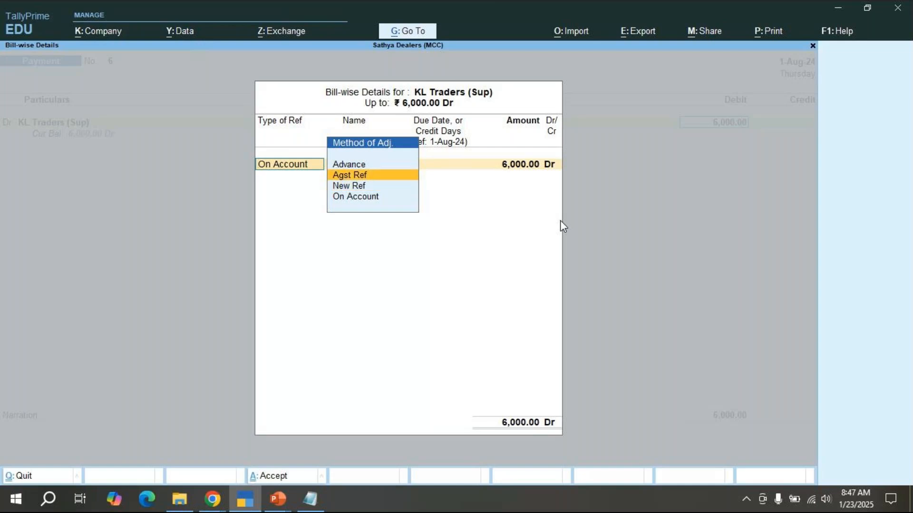
key(Up)
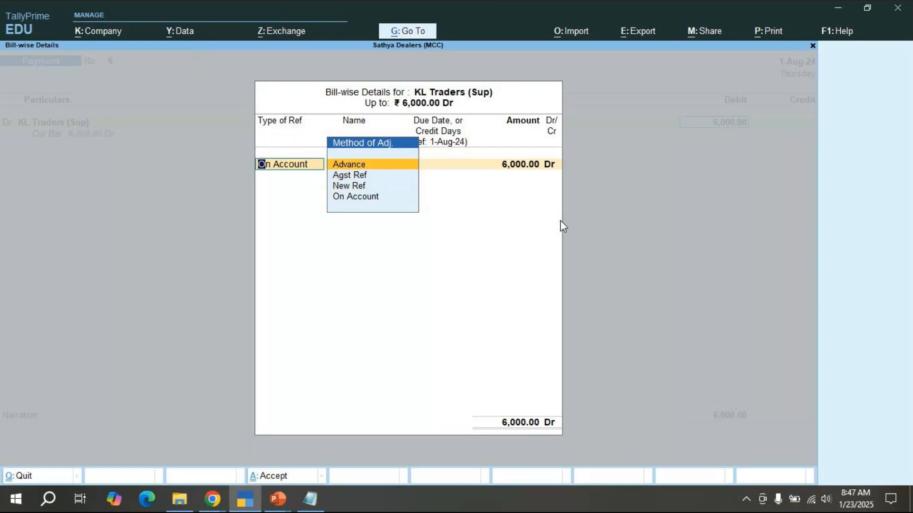
key(Down)
key(Down)
key(Down)
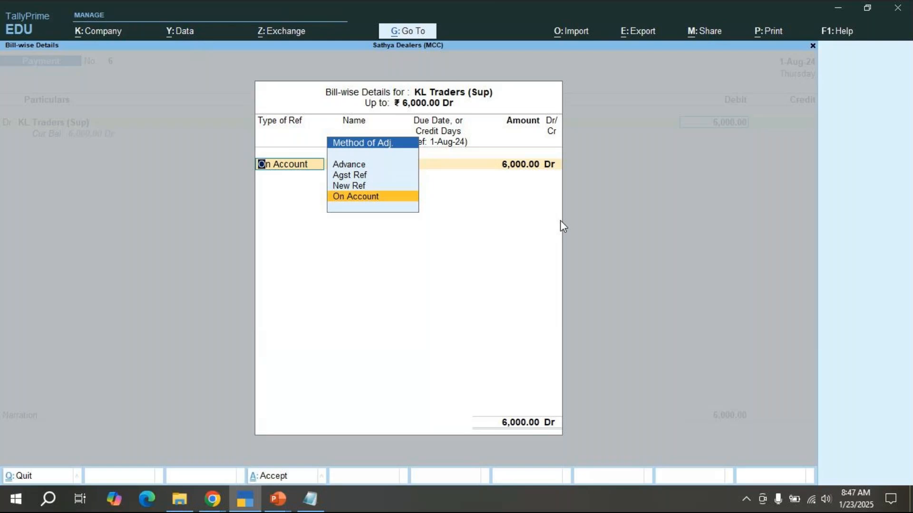
- Allocate the 6,000 debit to KL Traders (Sup) as Advance with reference name 6 and complete the bill-wise details
key(Up)
key(Up)
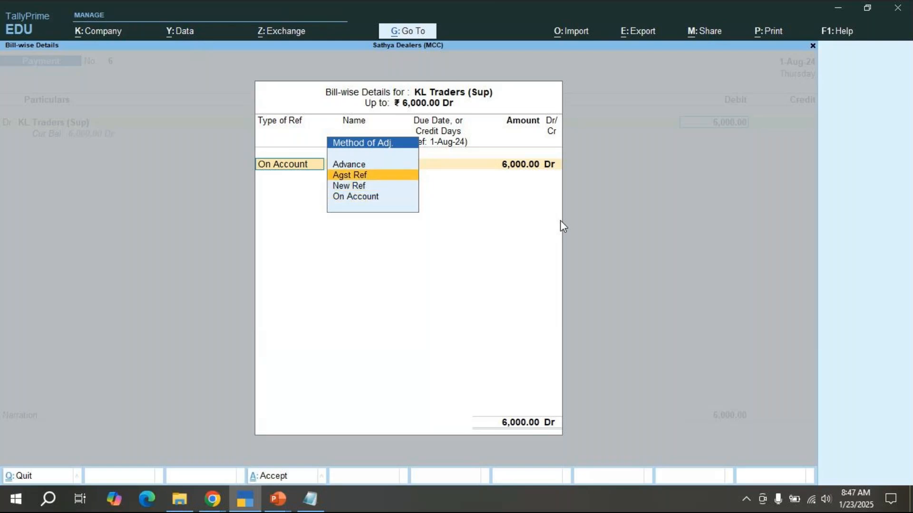
key(Up)
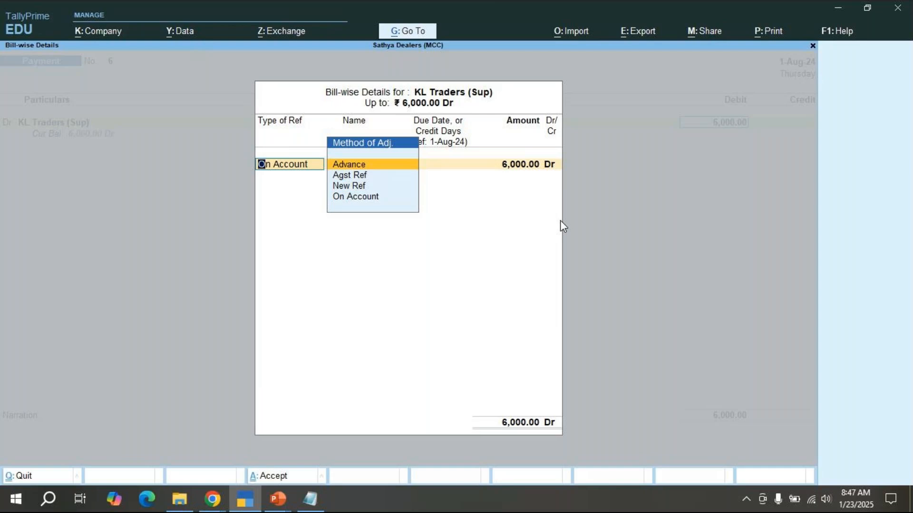
key(Return)
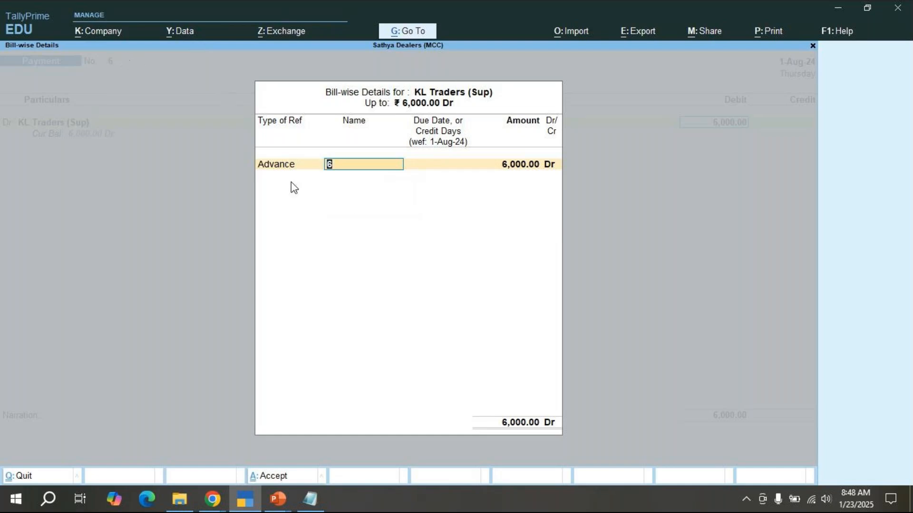
key(Return)
key(Return)
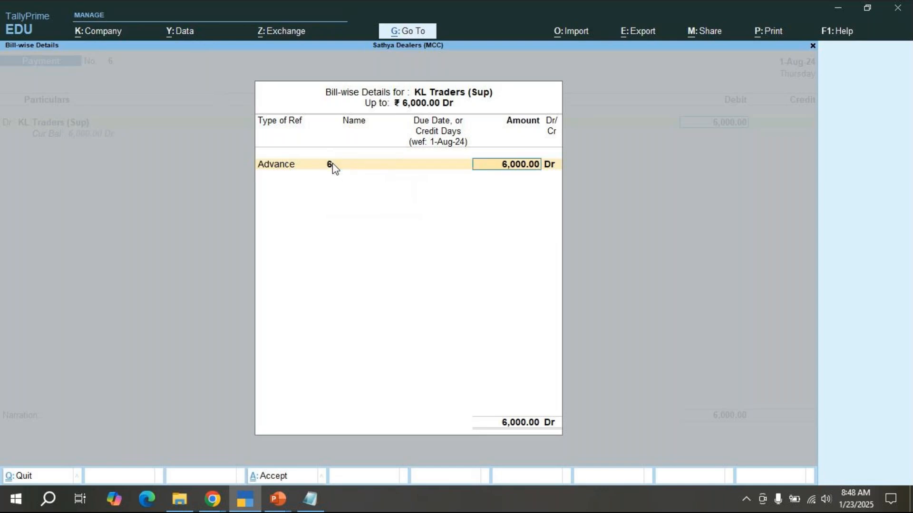
key(Return)
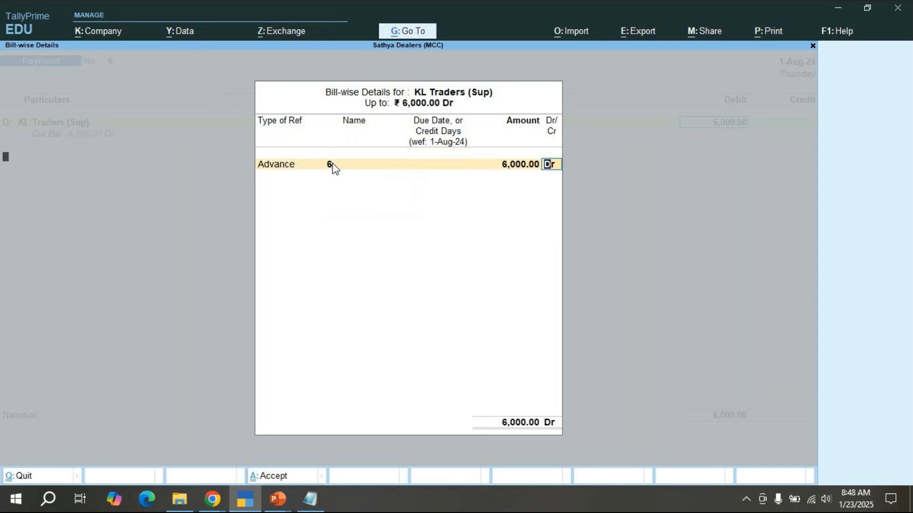
key(Return)
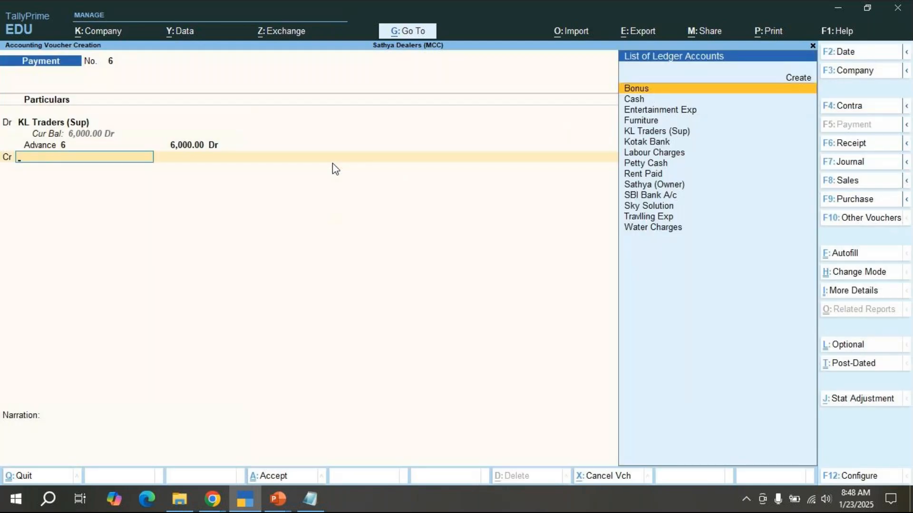
- Switch to PowerPoint, highlight the word "cash" in the KL Traders advance transaction, and return to TallyPrime
key(alt+Tab)
key(alt+Tab)
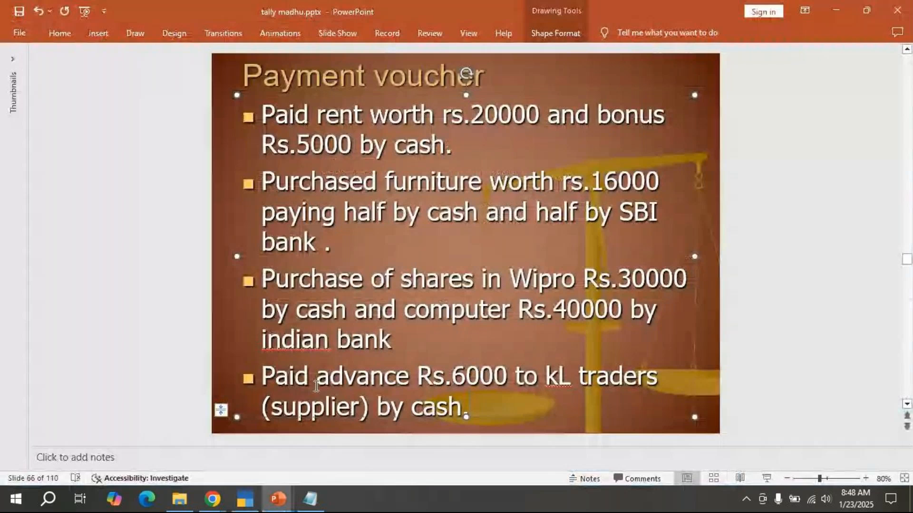
drag(416, 419, 473, 418)
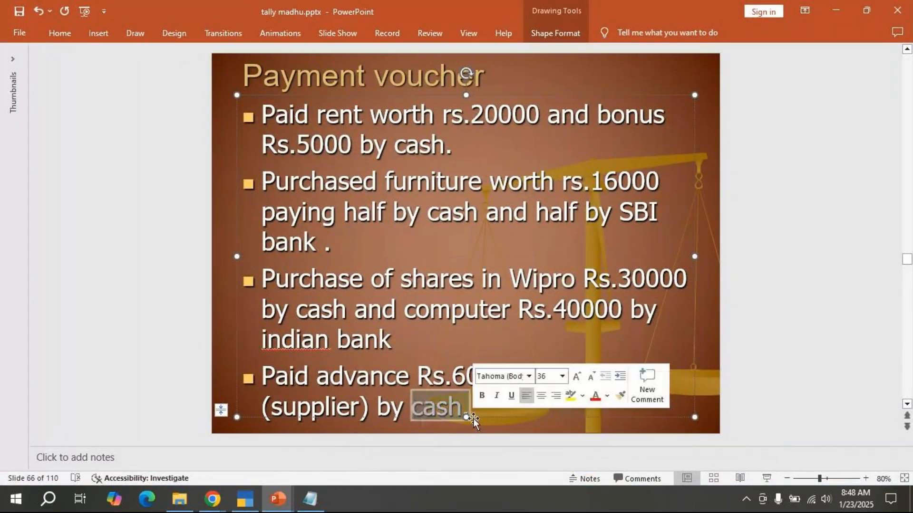
key(alt+Tab)
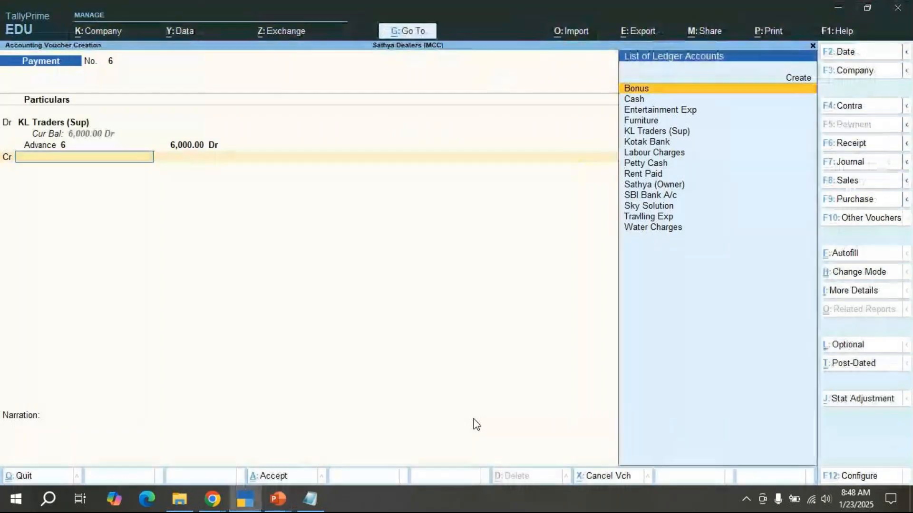
- Credit Cash with 6,000 and save the payment voucher with the narration "paid advance to KL Traders"
key(Return)
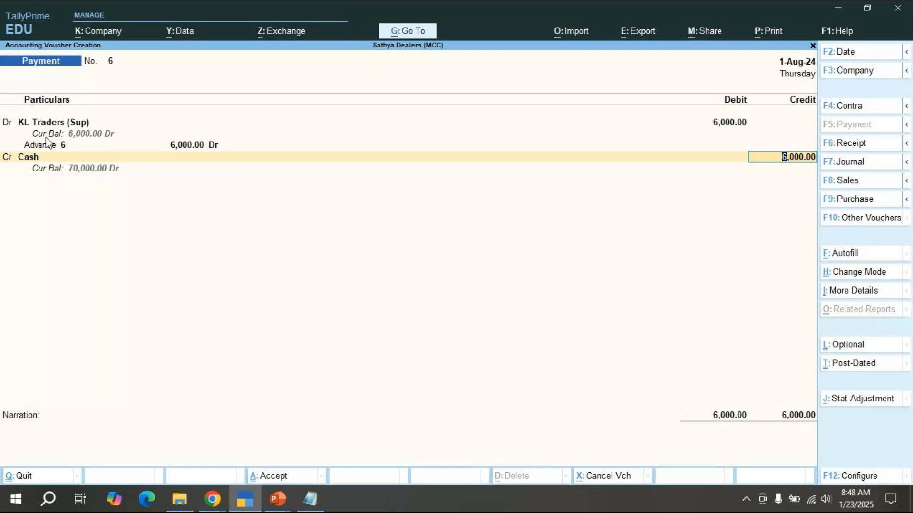
key(Return)
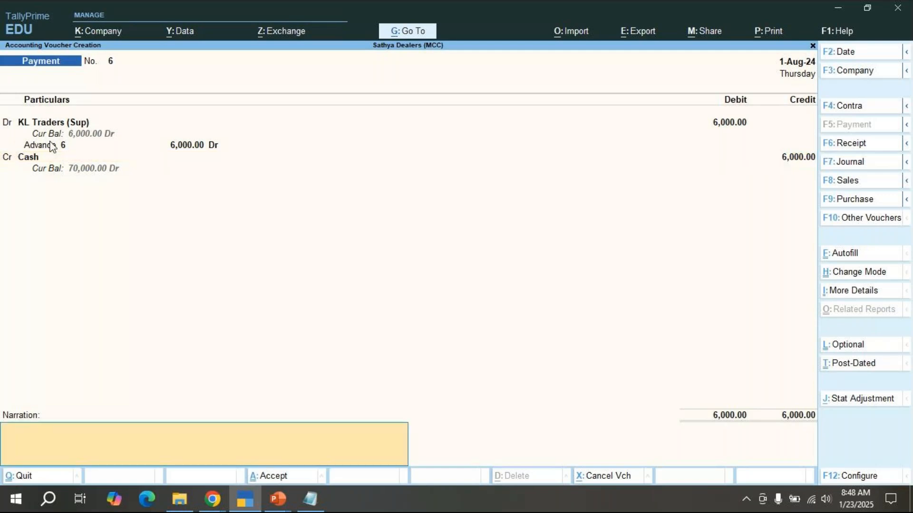
text(paid advance to KL Traders)
key(Return)
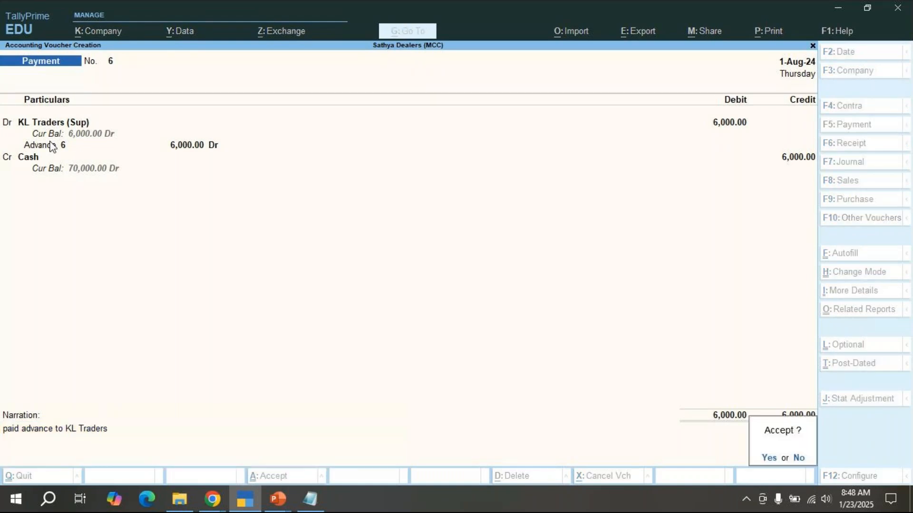
key(Return)
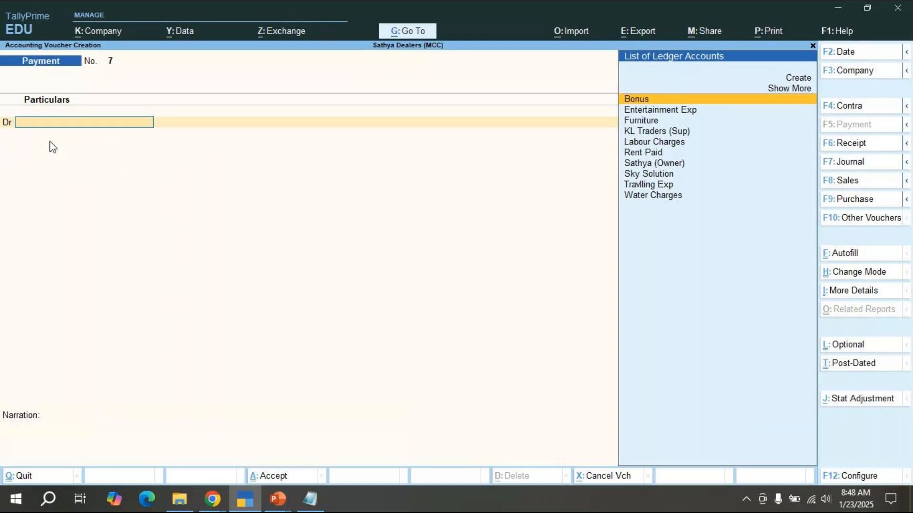
- Check the Payment voucher slide in PowerPoint again and return to TallyPrime
key(alt)
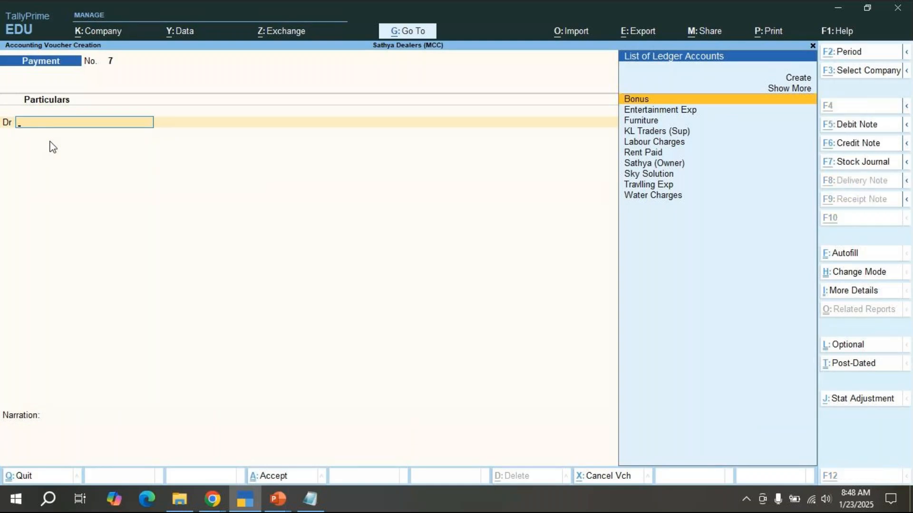
key(alt+Tab)
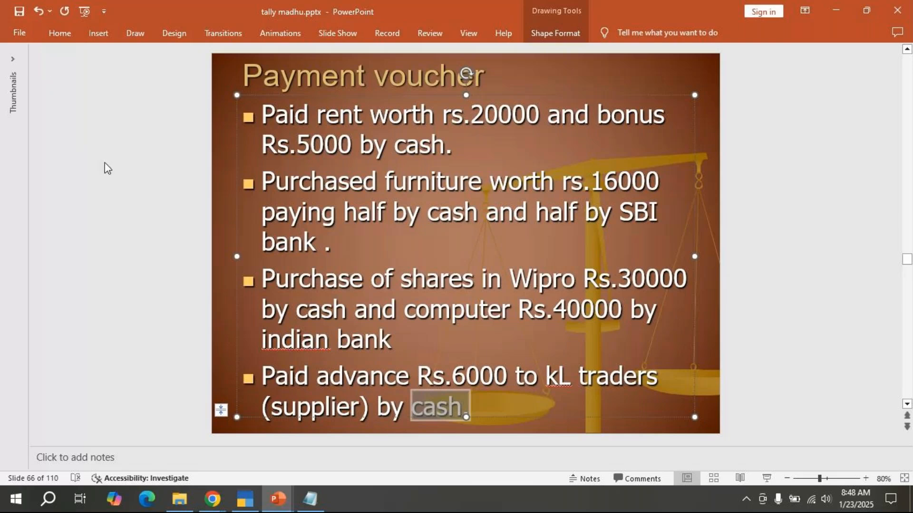
key(alt+Tab)
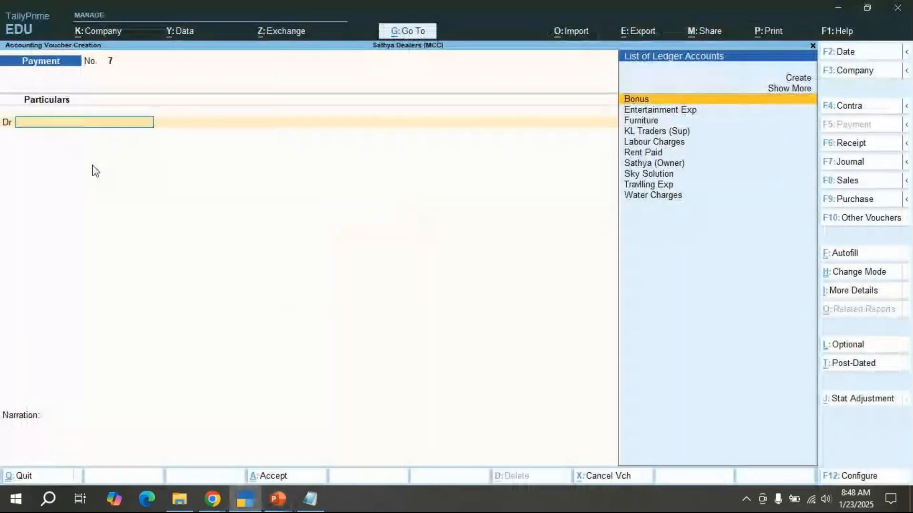
- Quit the blank payment voucher and open the Day Book from the Gateway of Tally
key(Escape)
key(y)
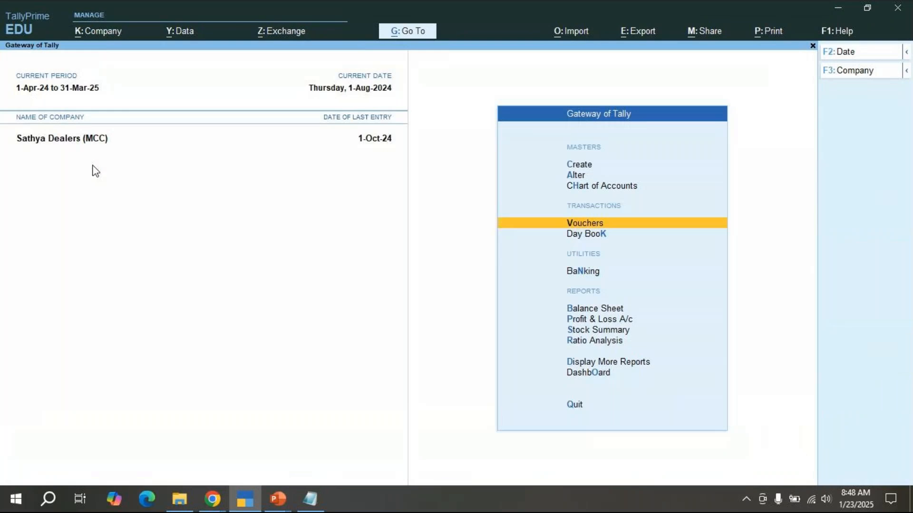
key(Down)
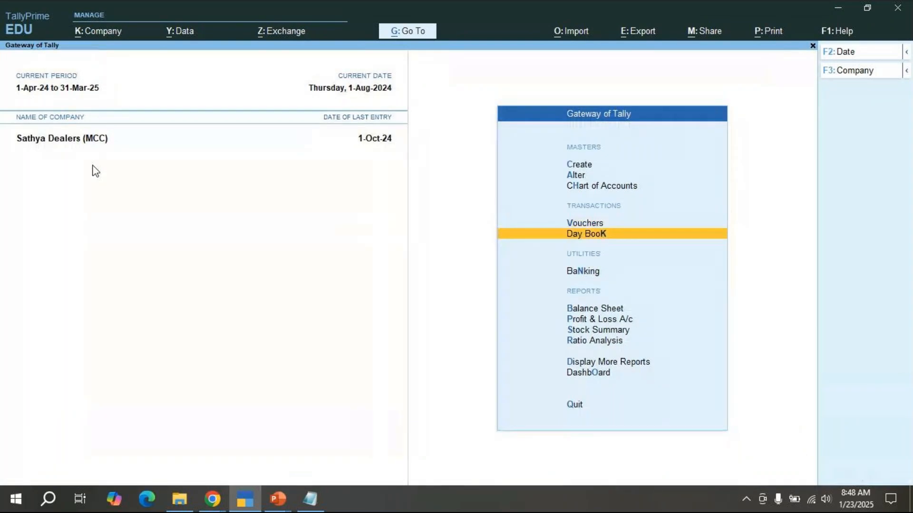
key(Return)
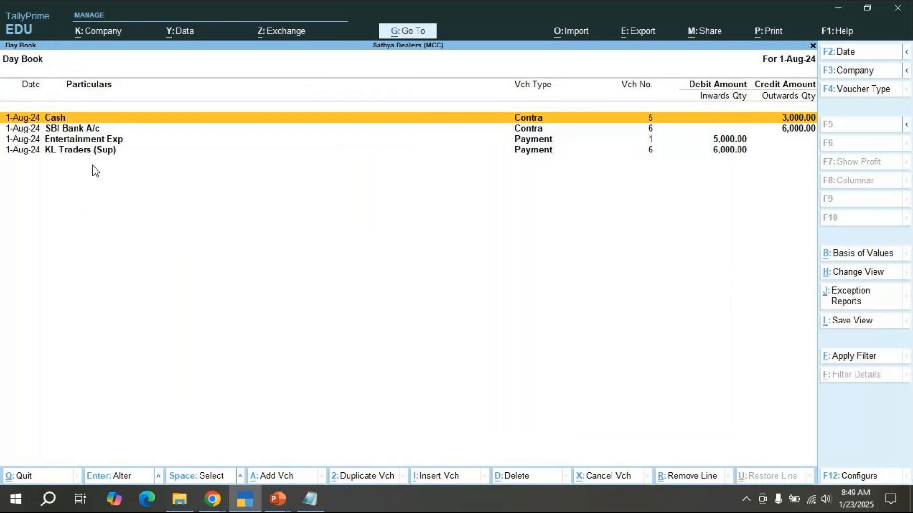
- Clear the From and To dates of the Day Book period to list vouchers from all dates
key(alt+F2)
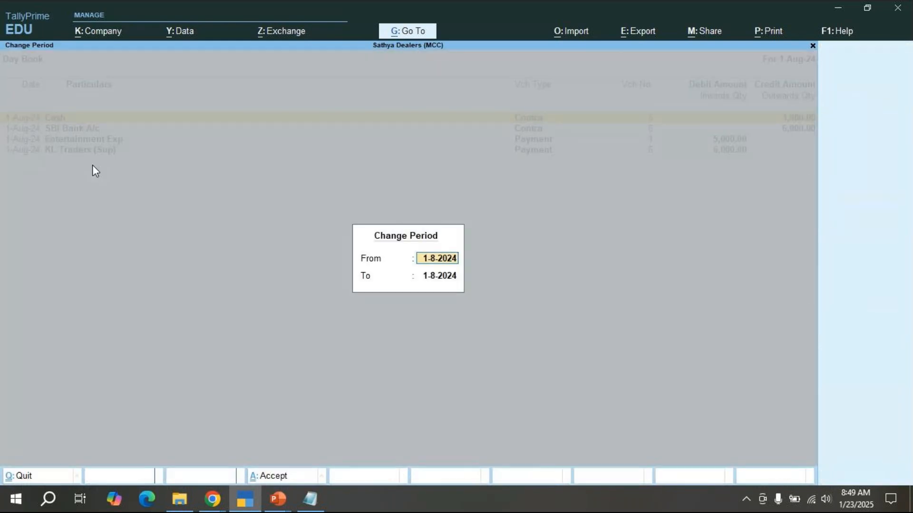
key(BackSpace)
key(Return)
key(BackSpace)
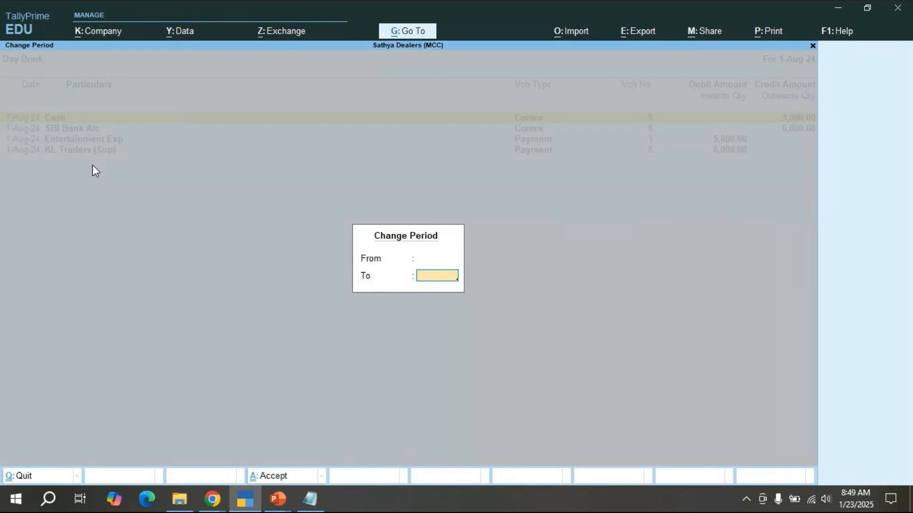
key(Return)
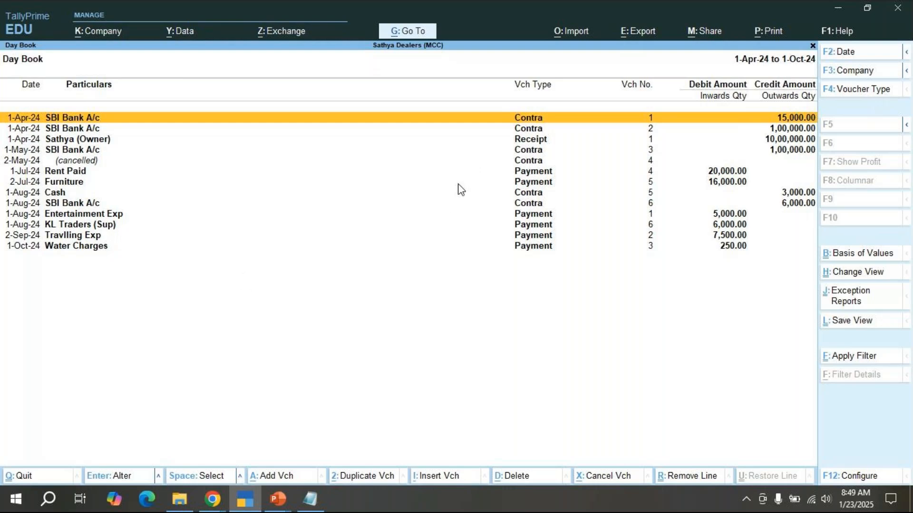
- Filter the Day Book to the Payment voucher type
key(F4)
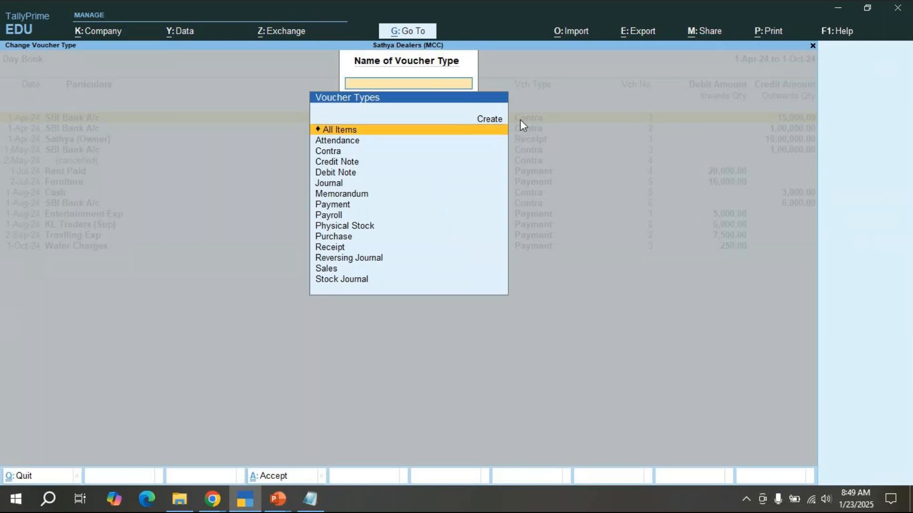
key(Down)
key(Down)
key(Down)
key(Down)
key(Down)
key(Down)
key(Down)
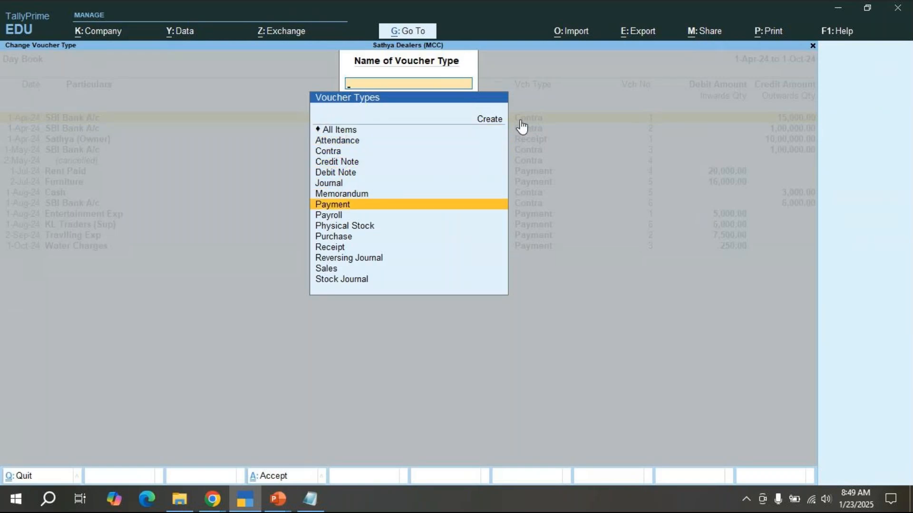
key(Return)
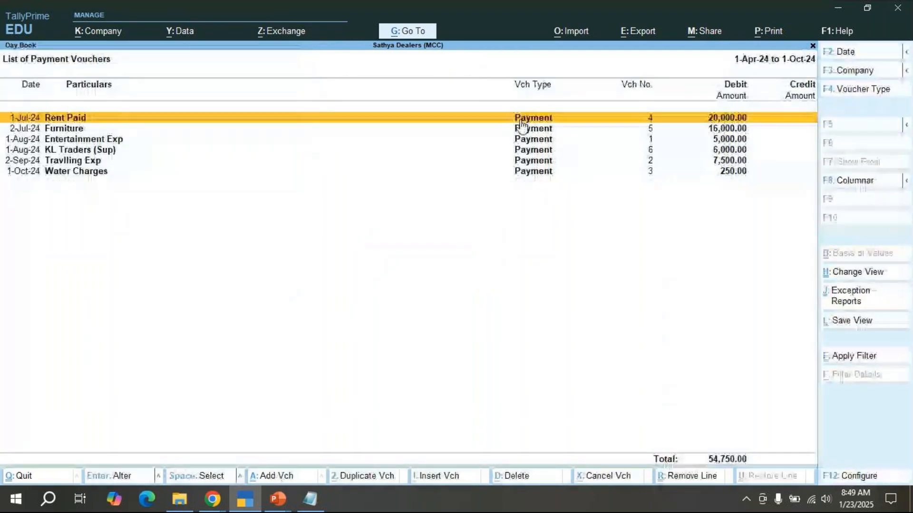
- Show the list of payment vouchers in detailed format with each voucher's ledger entries
key(alt)
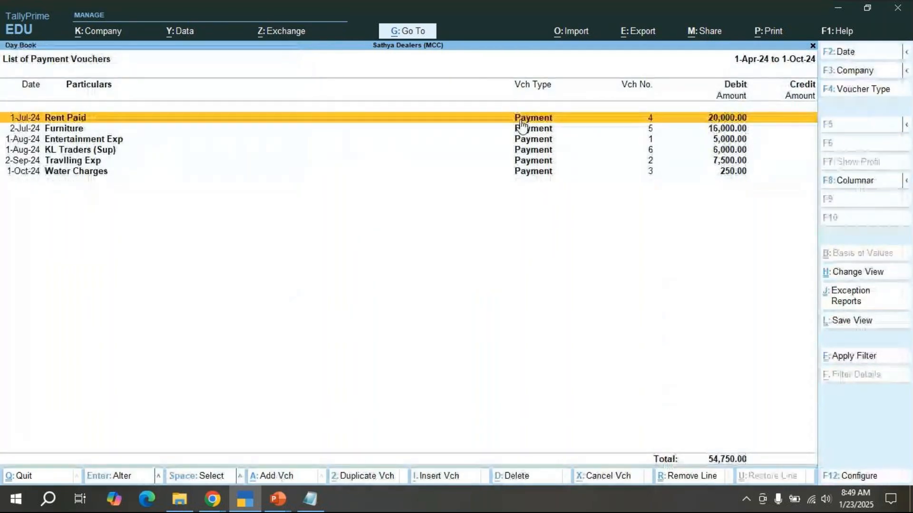
key(alt)
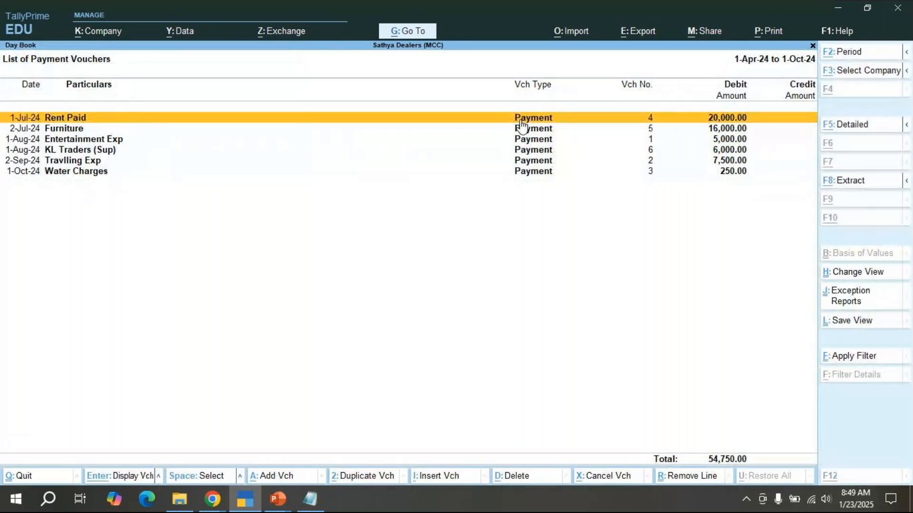
key(alt+F5)
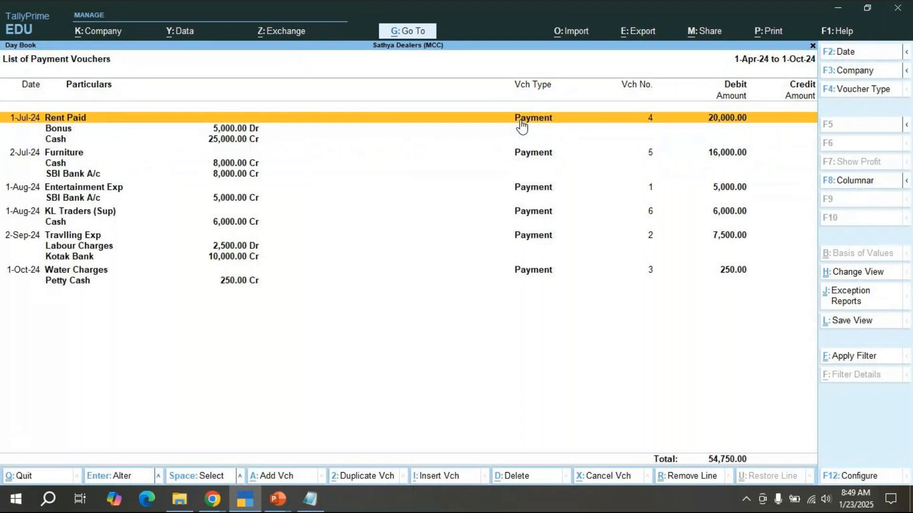
- Configure the export of the current report with PDF (Read-only document) as file format and no digital signature
click(651, 35)
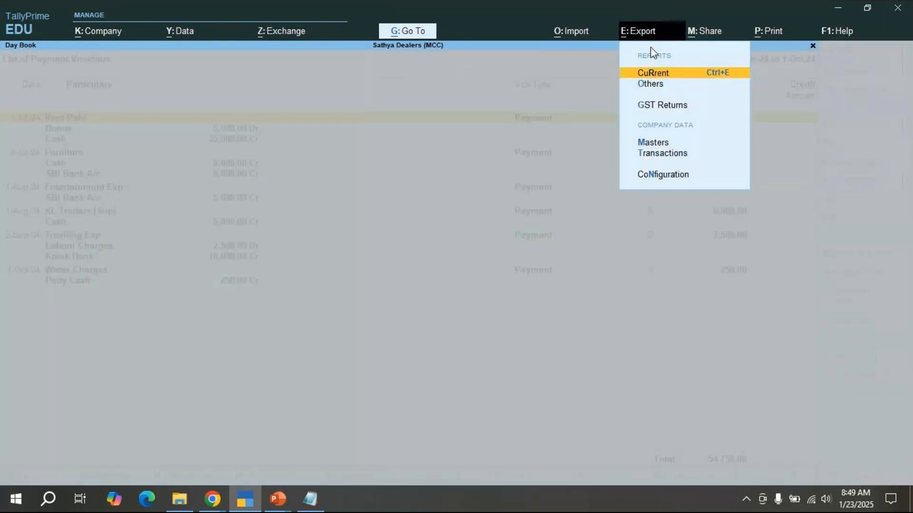
click(670, 79)
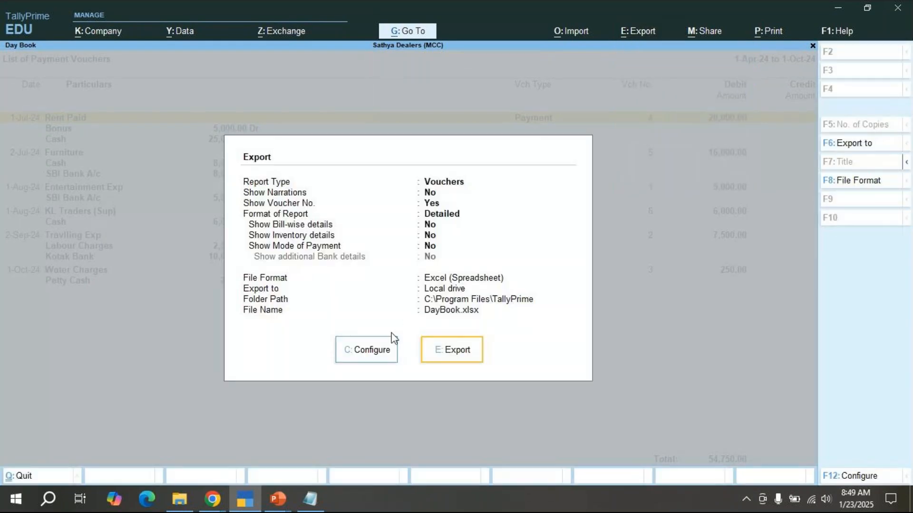
click(373, 352)
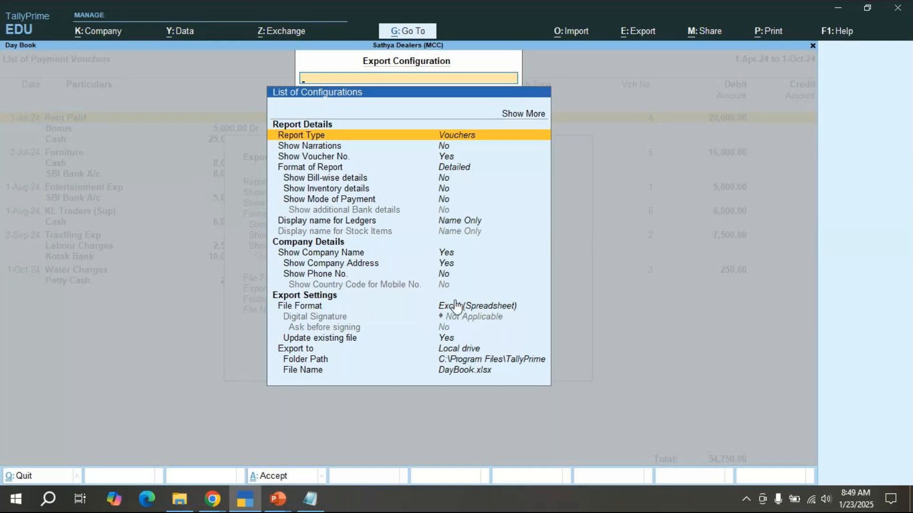
click(469, 310)
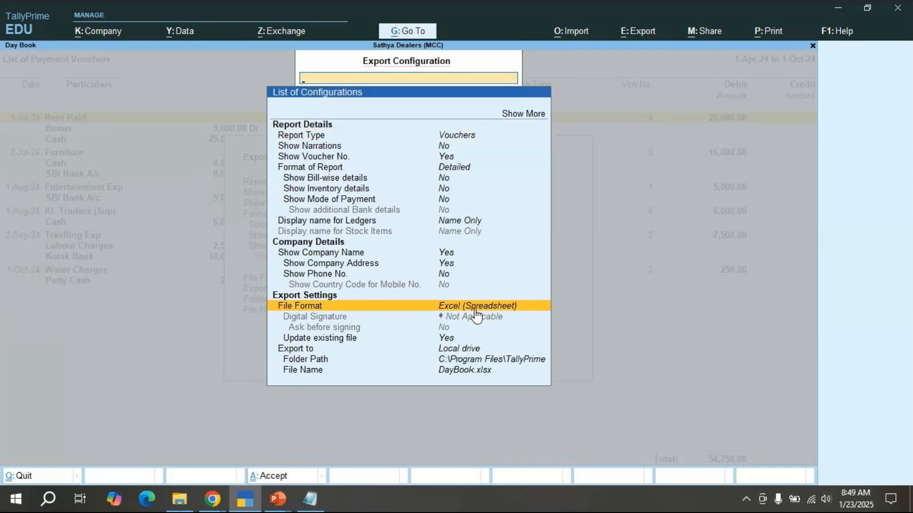
click(475, 311)
key(Down)
key(Down)
key(Down)
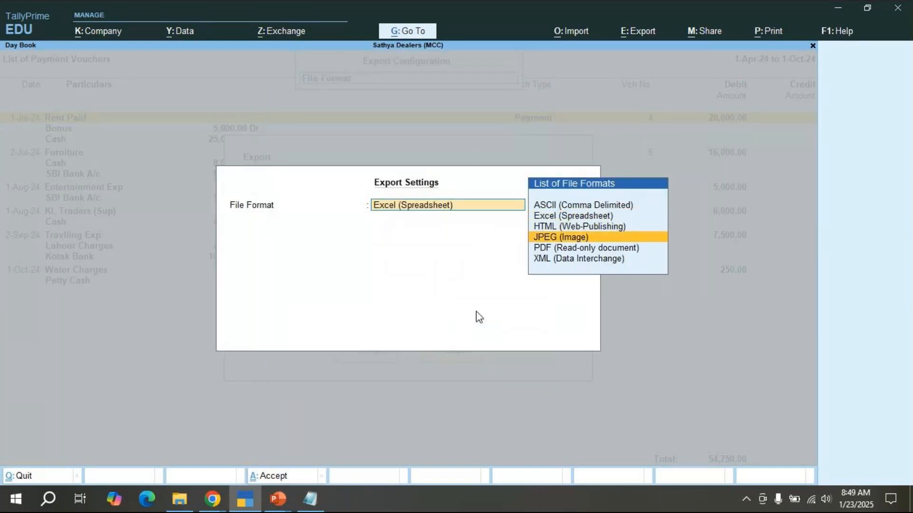
key(Return)
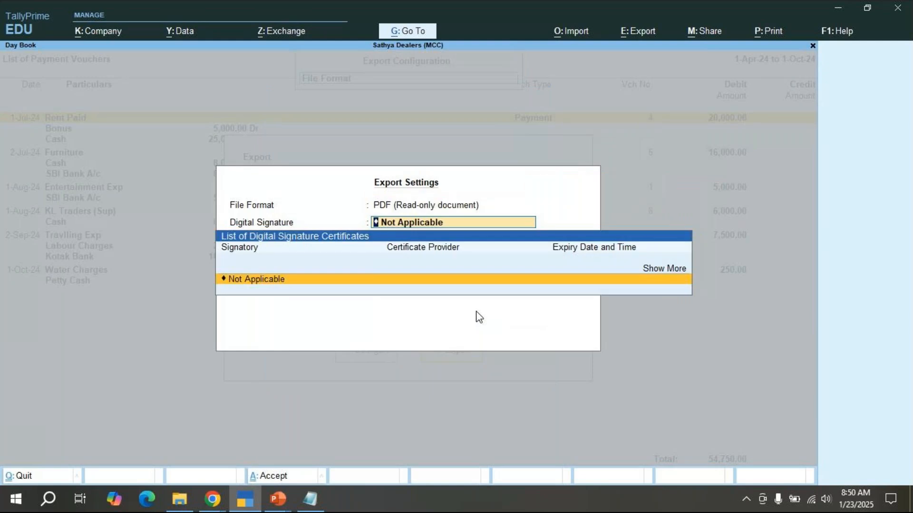
key(Return)
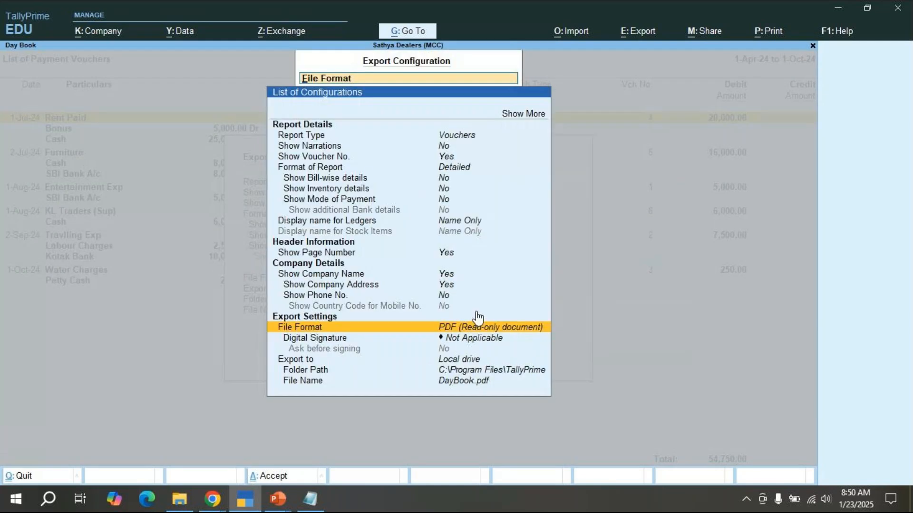
- Set the export folder path to the Desktop
key(Down)
key(Down)
key(Down)
key(Down)
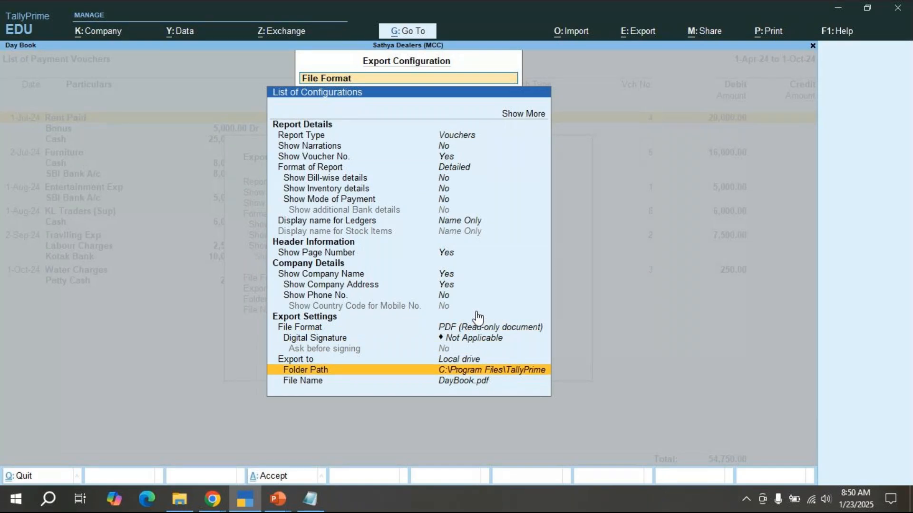
key(Return)
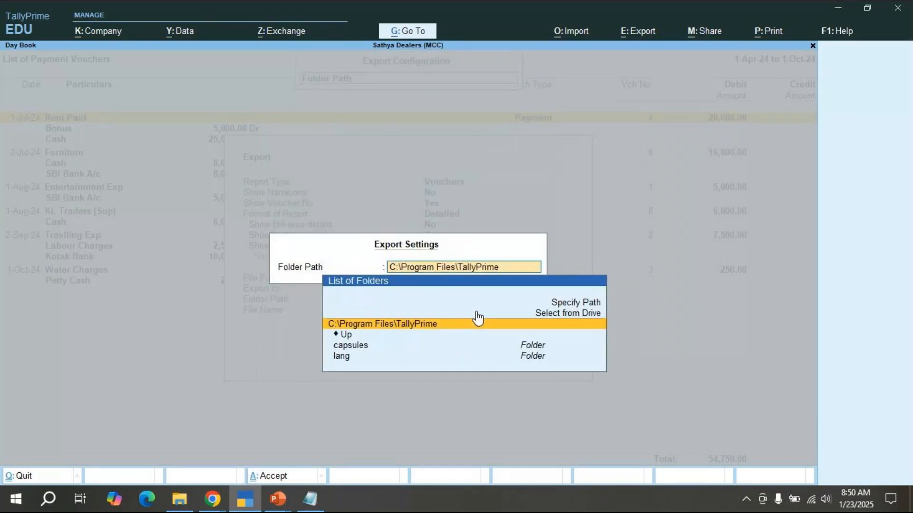
key(Up)
key(Return)
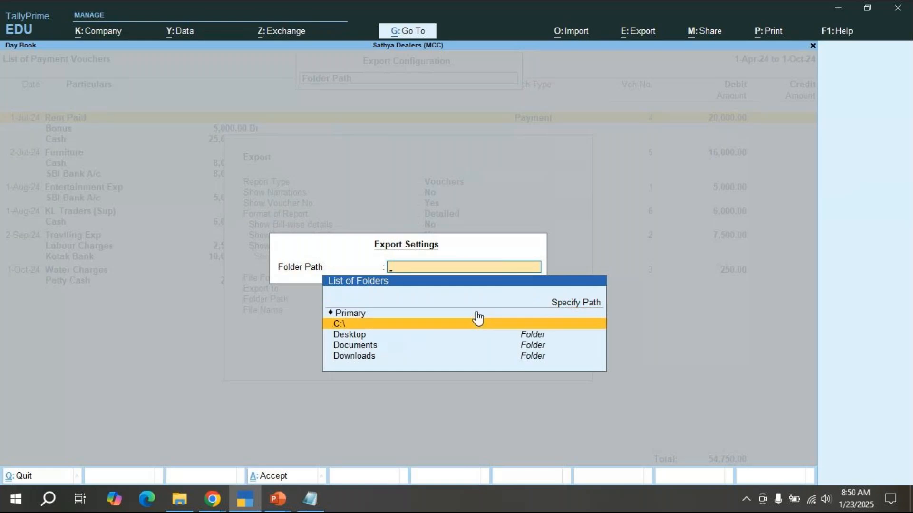
key(Down)
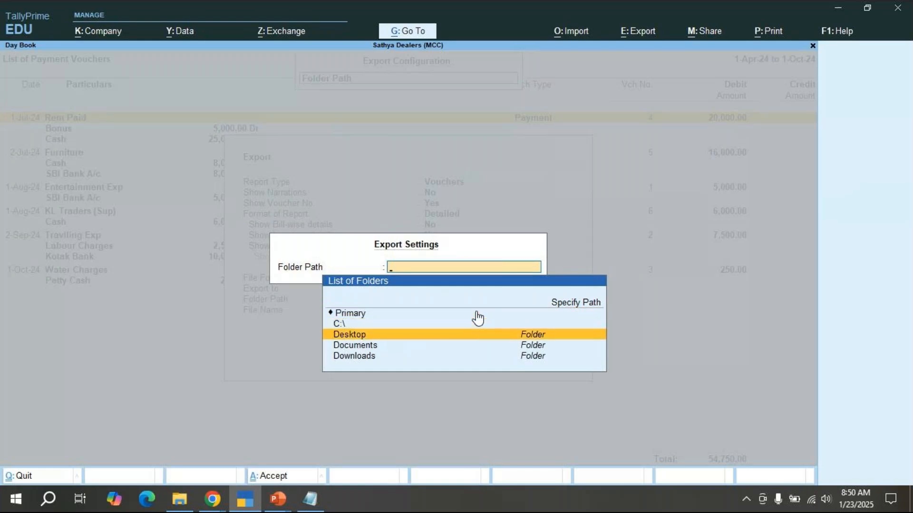
key(Return)
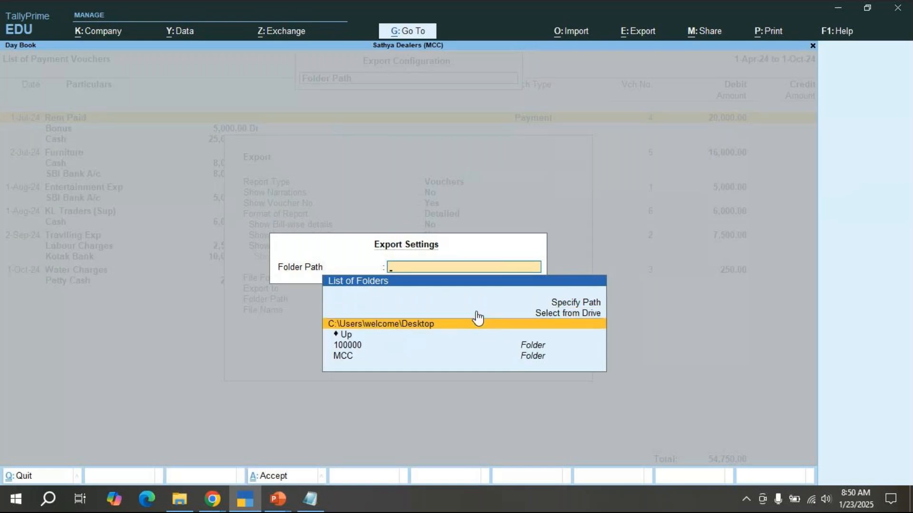
key(Return)
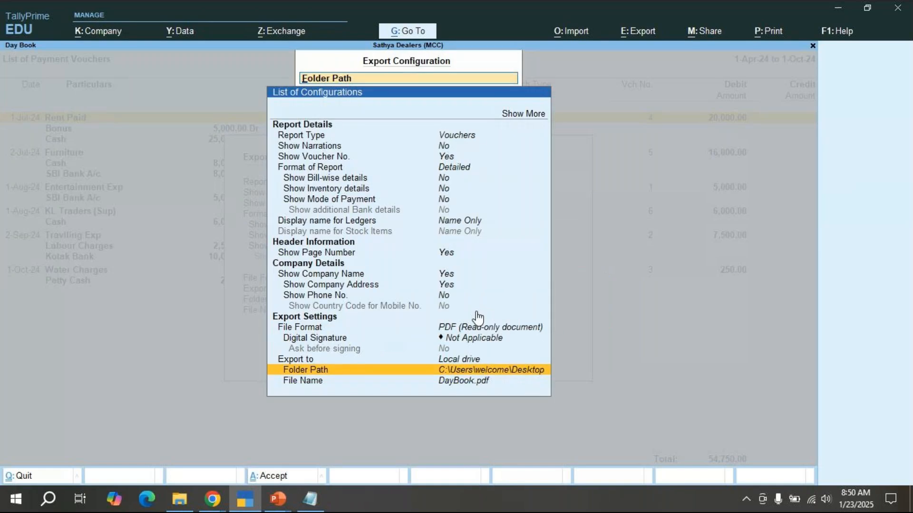
- Accept the export configuration, export the report as DayBook.pdf and close the opened PDF
key(ctrl+a)
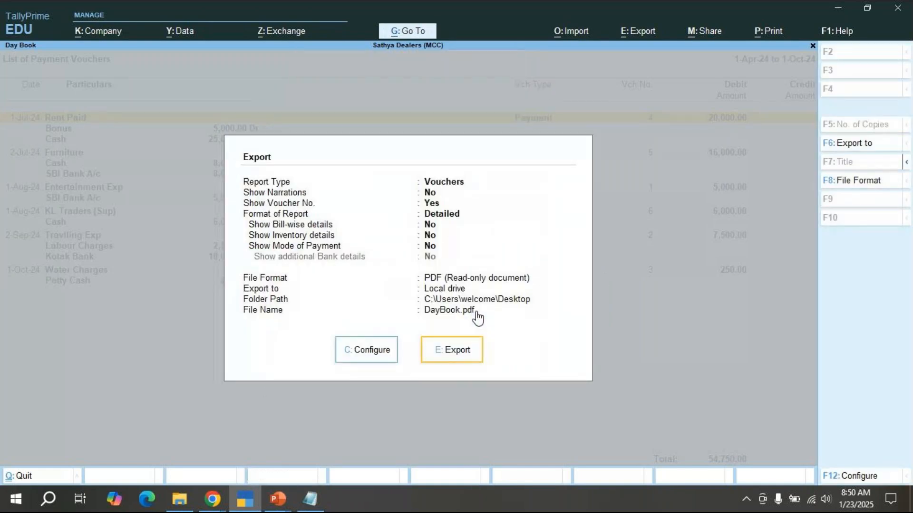
click(474, 350)
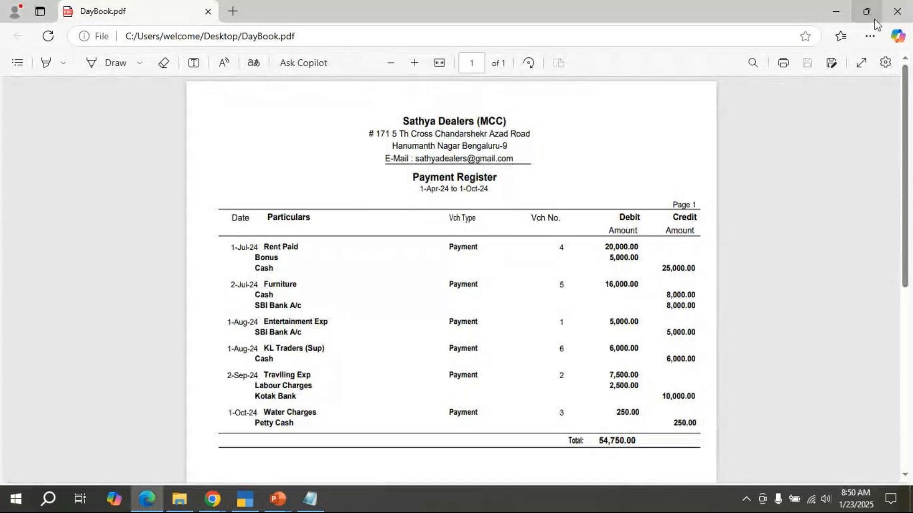
click(903, 16)
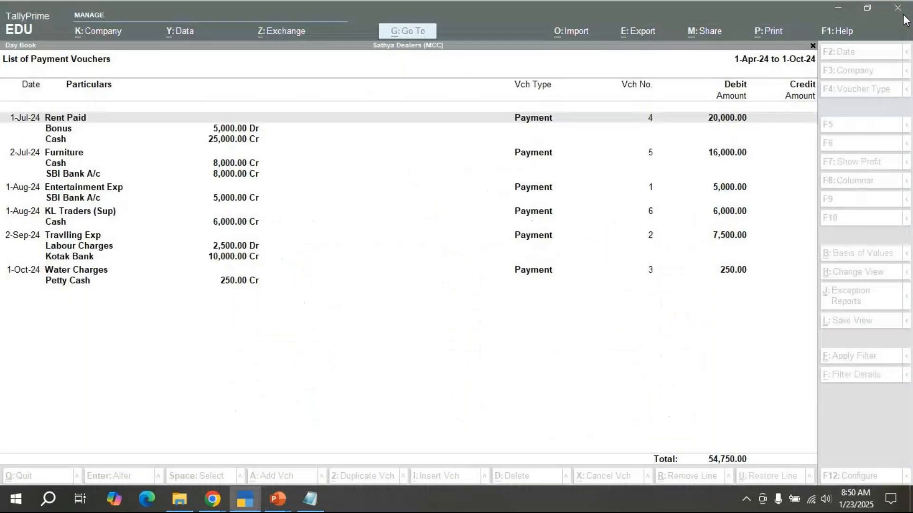
- Minimize TallyPrime, PowerPoint and the other open windows to reach the desktop
click(841, 10)
click(840, 9)
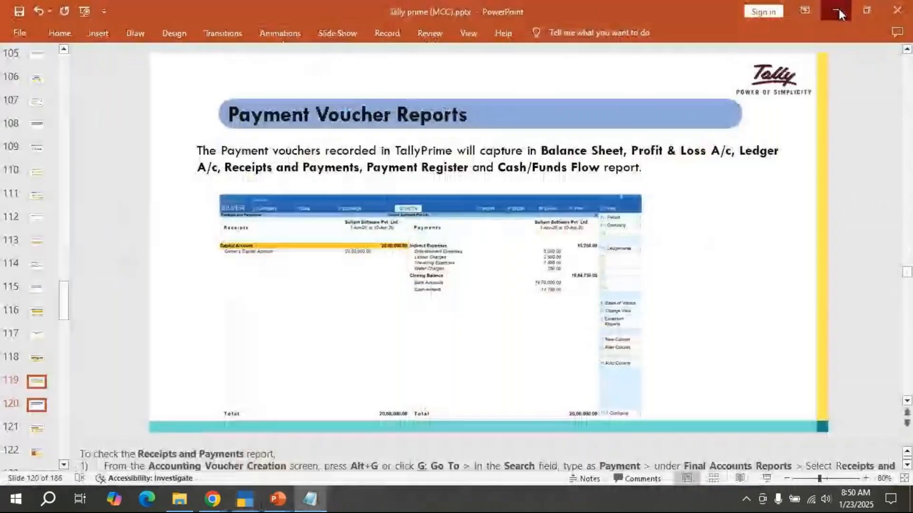
click(839, 8)
click(831, 39)
click(714, 95)
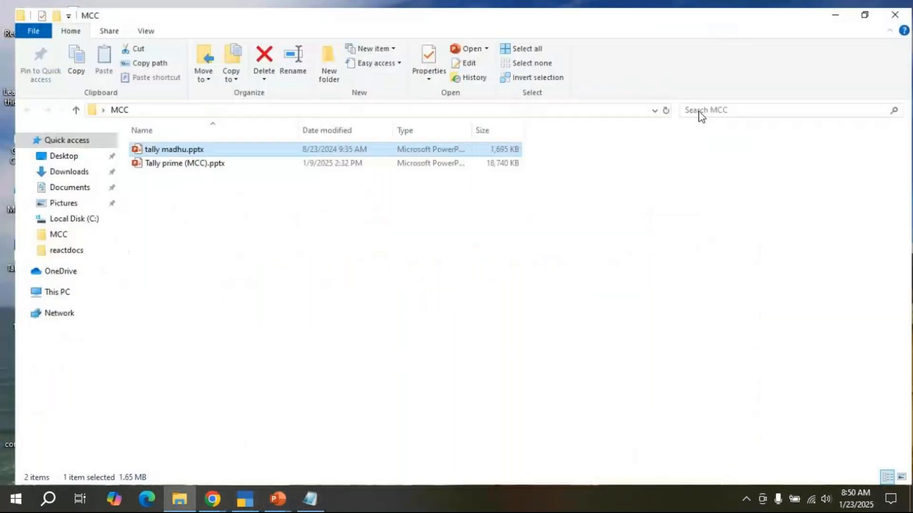
click(838, 17)
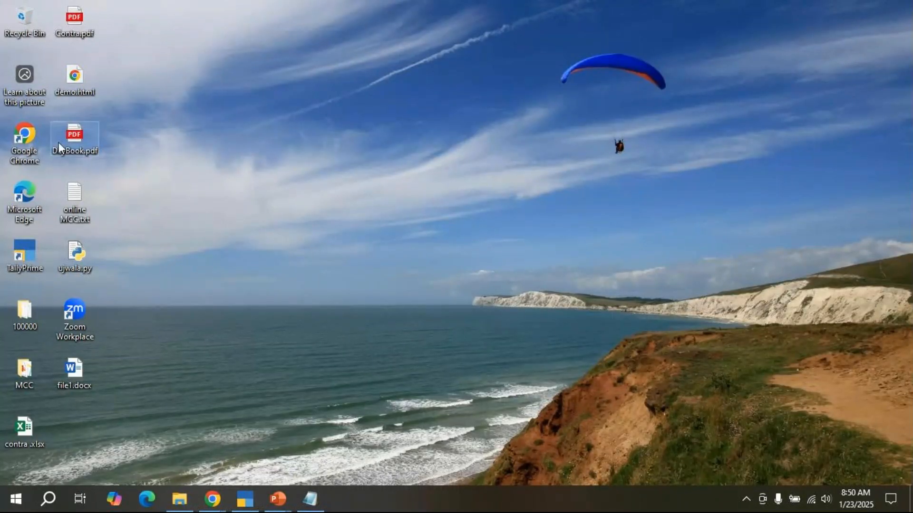
- Rename the DayBook.pdf file on the desktop as Payment, keeping the pdf extension
double_click(83, 148)
right_click(83, 149)
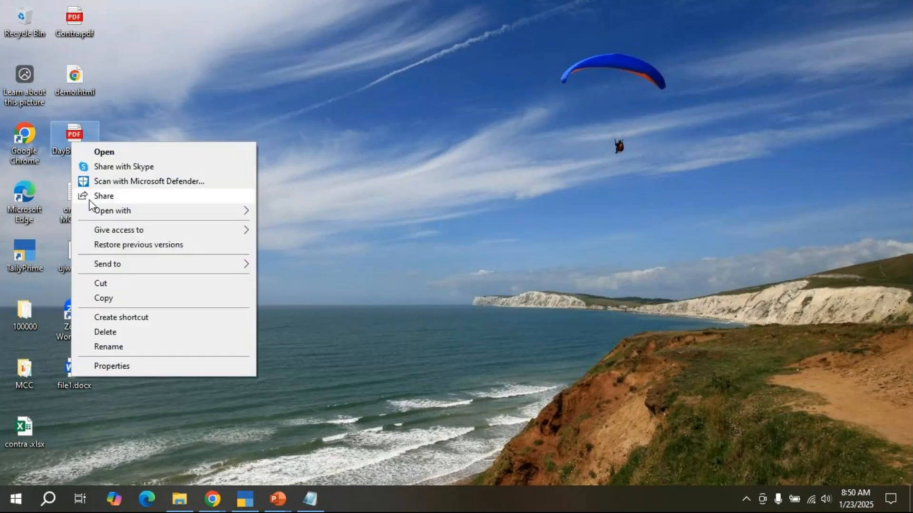
click(109, 349)
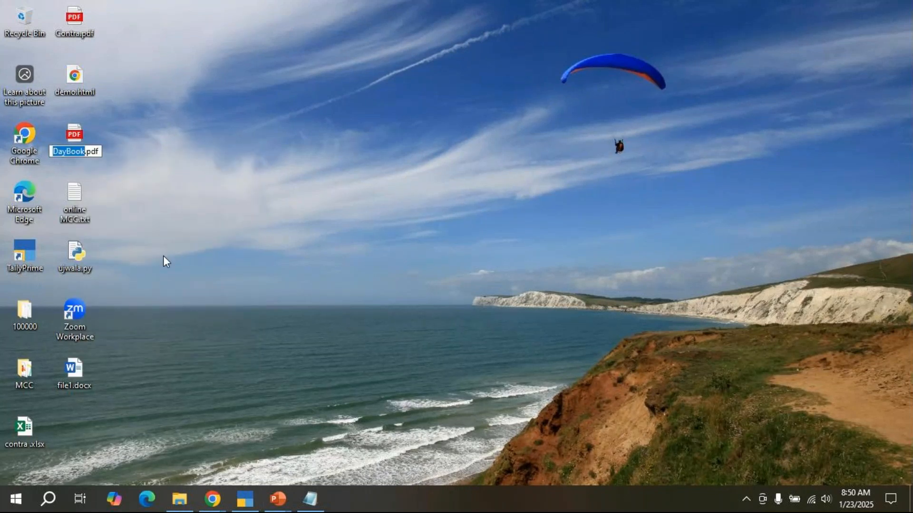
key(BackSpace)
text(Payme)
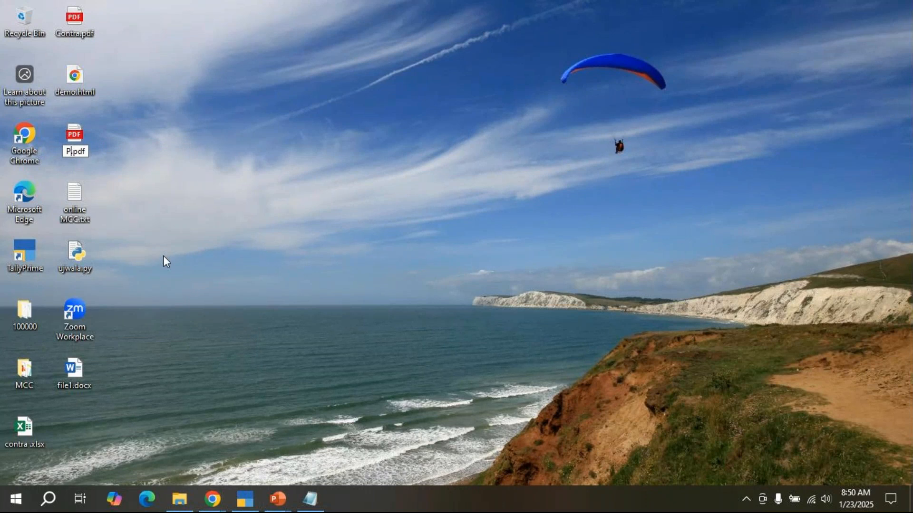
text(nt)
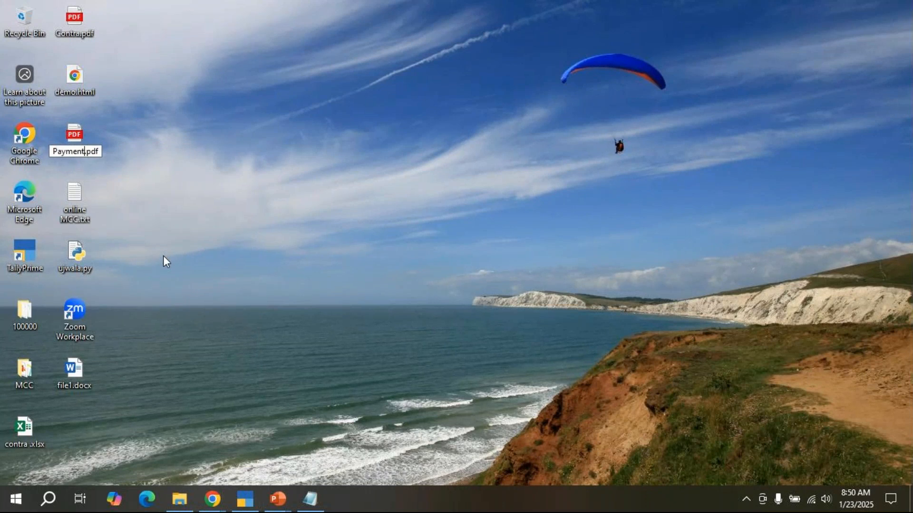
key(Return)
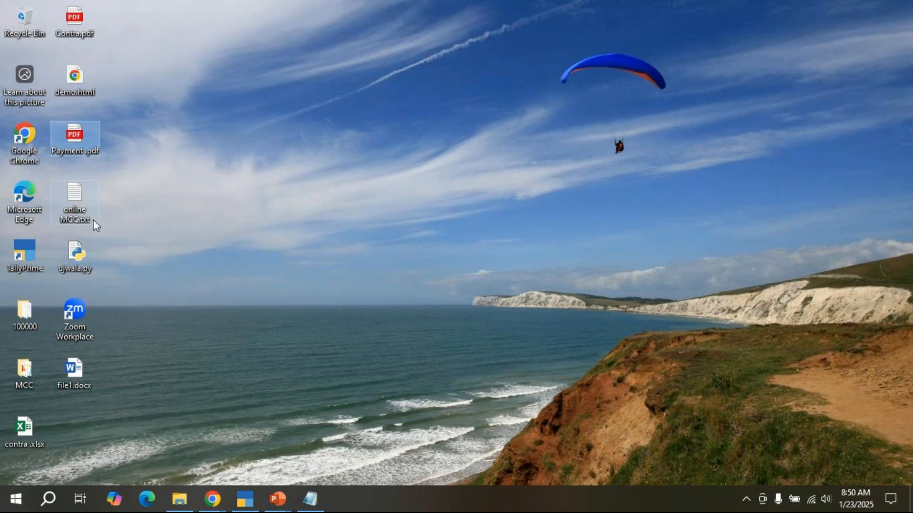
- Switch to TallyPrime and reapply the default full period to the list of payment vouchers
click(238, 508)
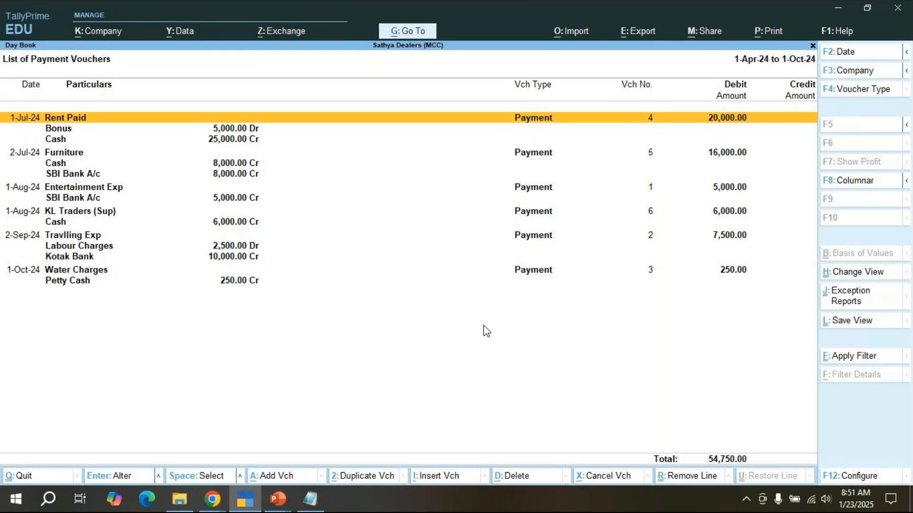
key(alt+F2)
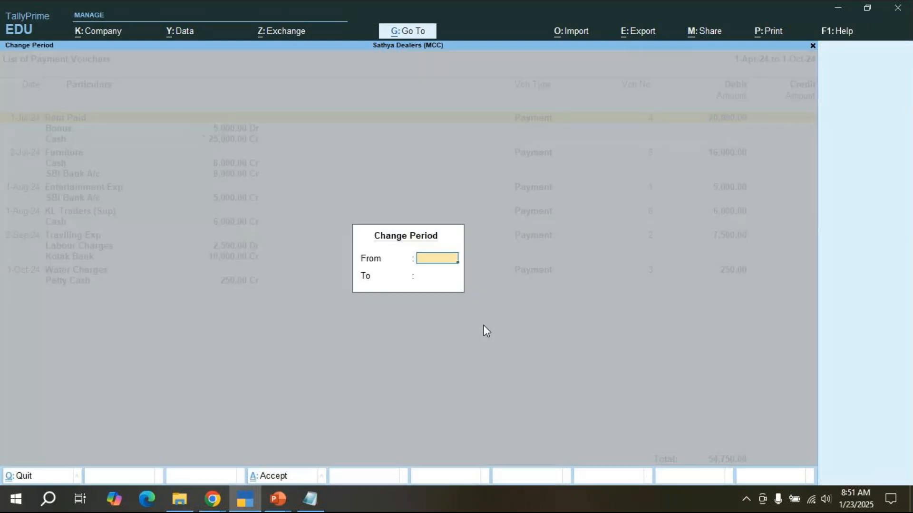
key(Return)
key(Return)
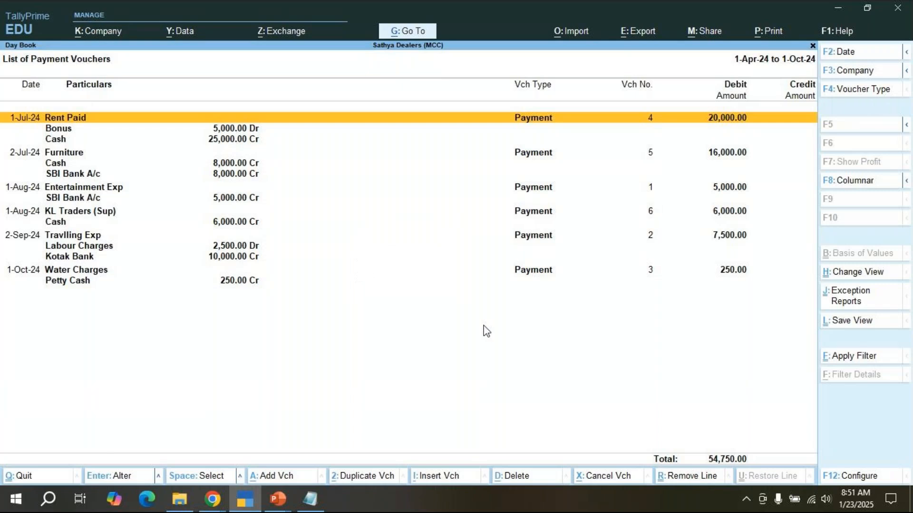
- Reopen the Day Book, view all vouchers for the period 1-Apr-24 to 1-Oct-24, and return to the Gateway of Tally
key(Escape)
key(Return)
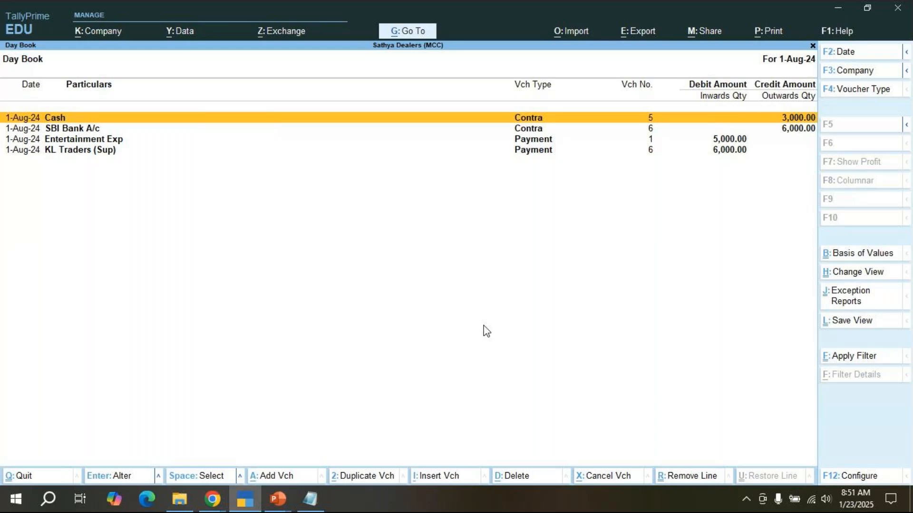
key(alt+F2)
key(BackSpace)
key(Return)
key(BackSpace)
key(Return)
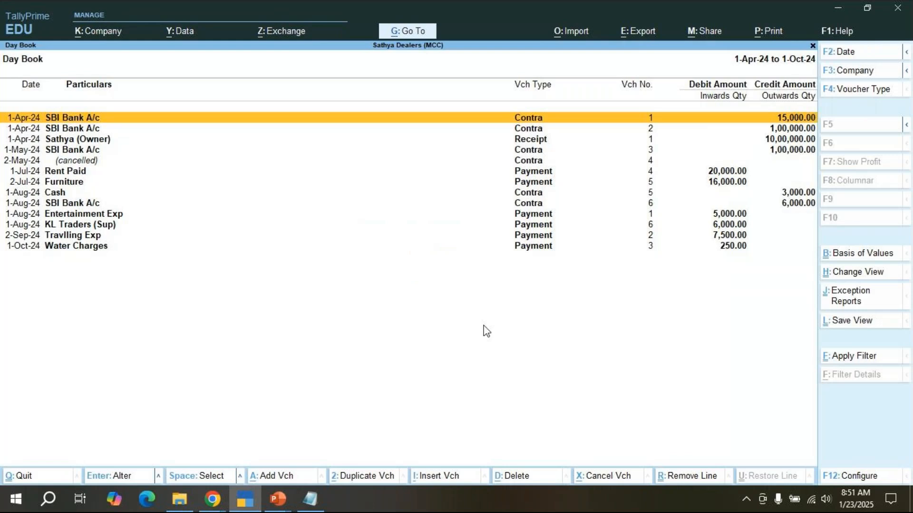
key(Escape)
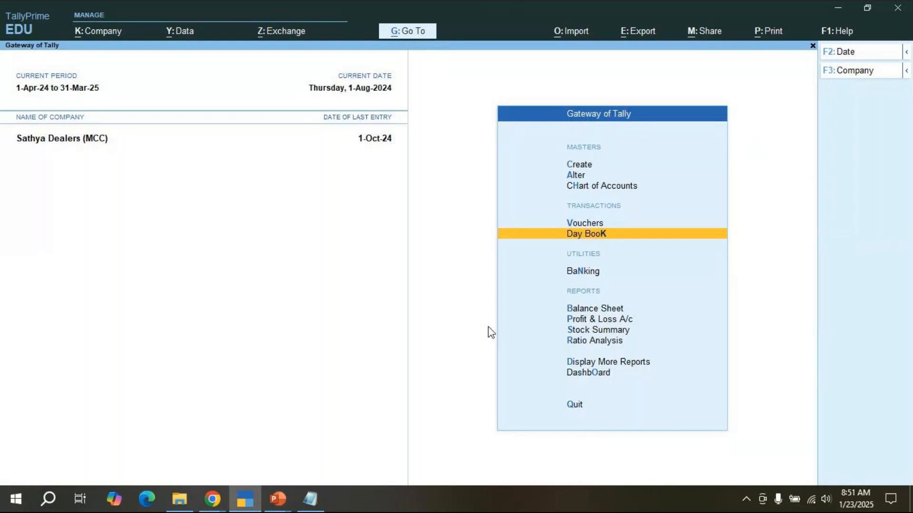
- Switch to PowerPoint and read the Payment Voucher Reports slide in the Tally prime (MCC) presentation
click(276, 509)
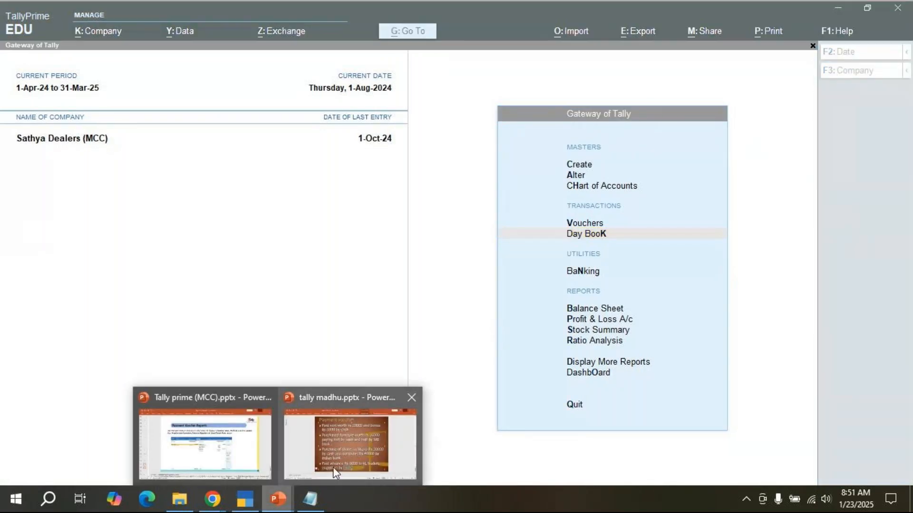
click(362, 265)
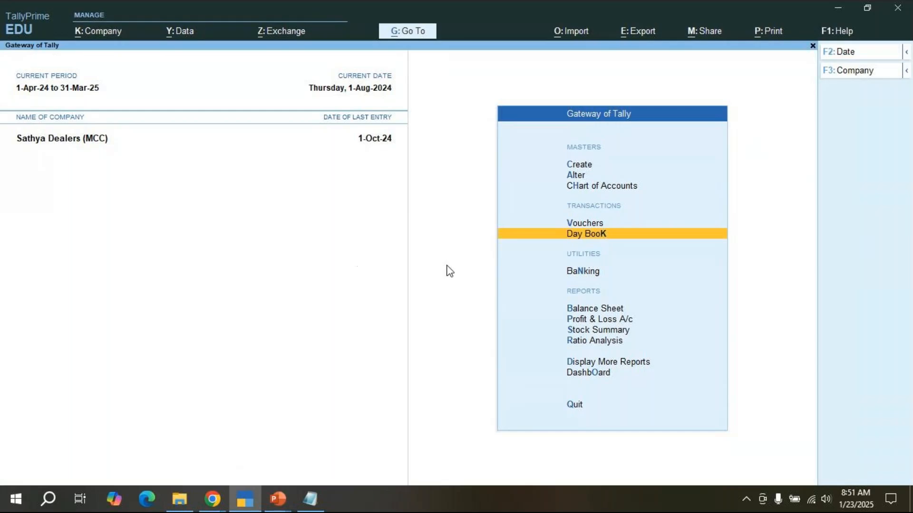
click(278, 504)
click(230, 457)
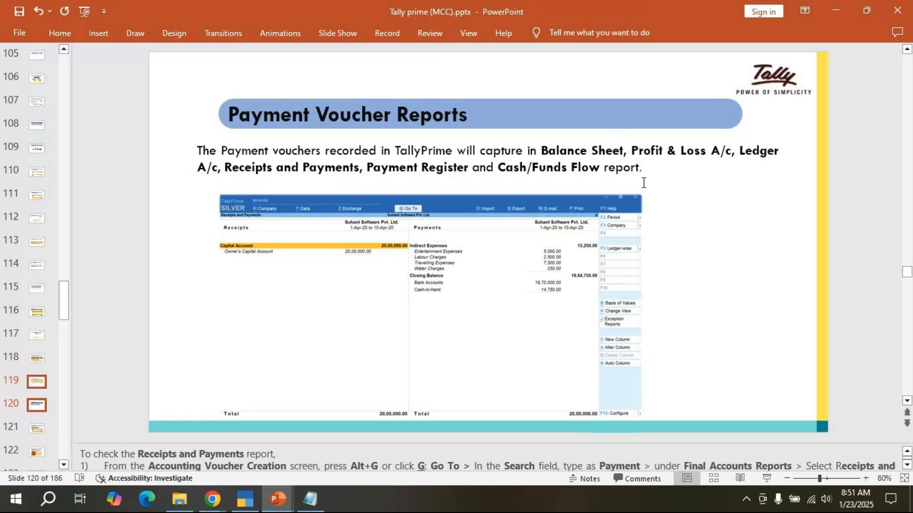
- Switch back to TallyPrime and open the Profit & Loss A/c report from the Gateway of Tally
key(alt+Tab)
key(Down)
key(Down)
key(Down)
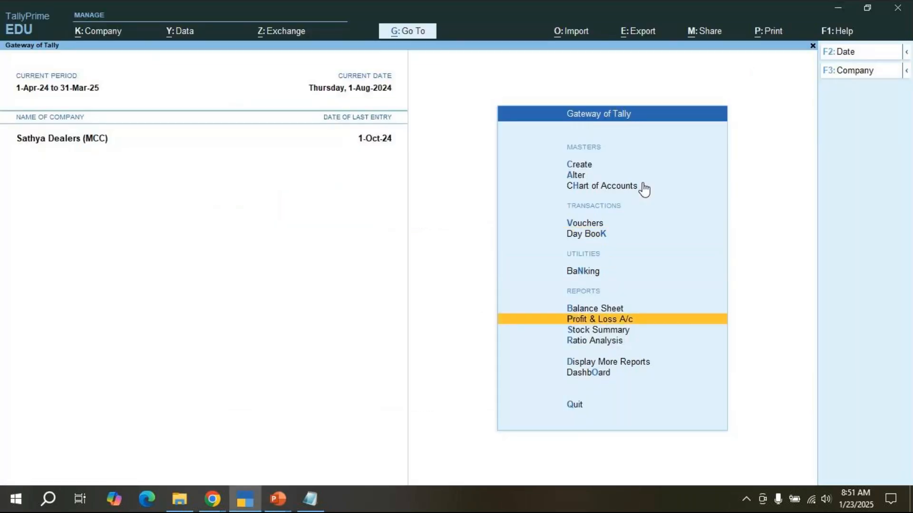
key(Return)
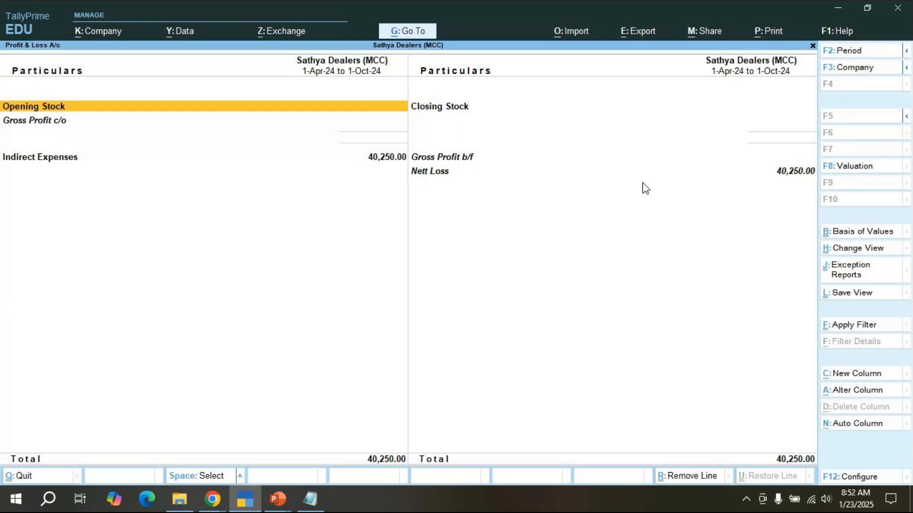
- Expand the Profit & Loss A/c to review the ledgers under Indirect Expenses, and close the report
key(alt+F5)
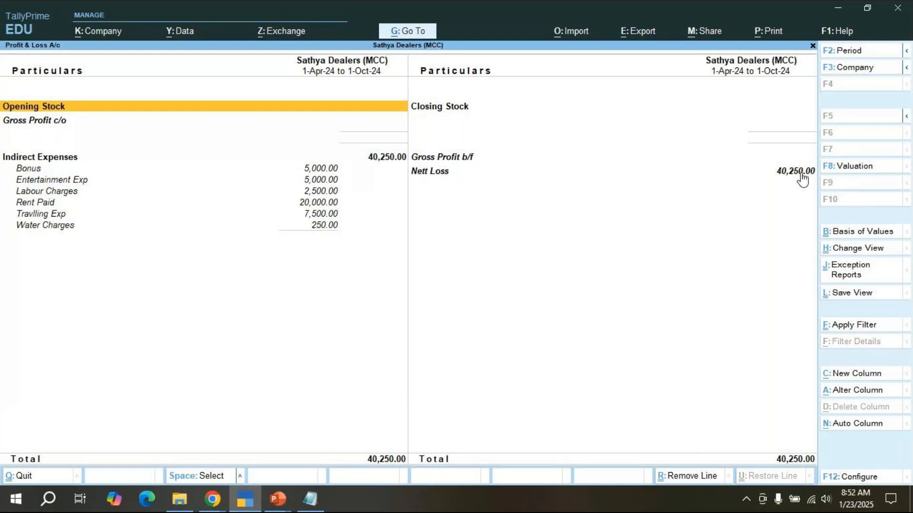
key(Escape)
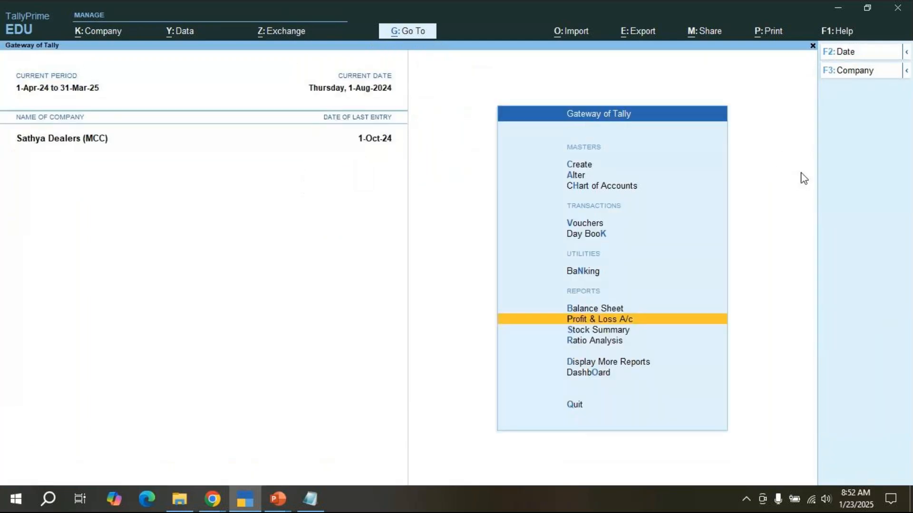
key(Down)
key(Down)
key(Down)
key(Return)
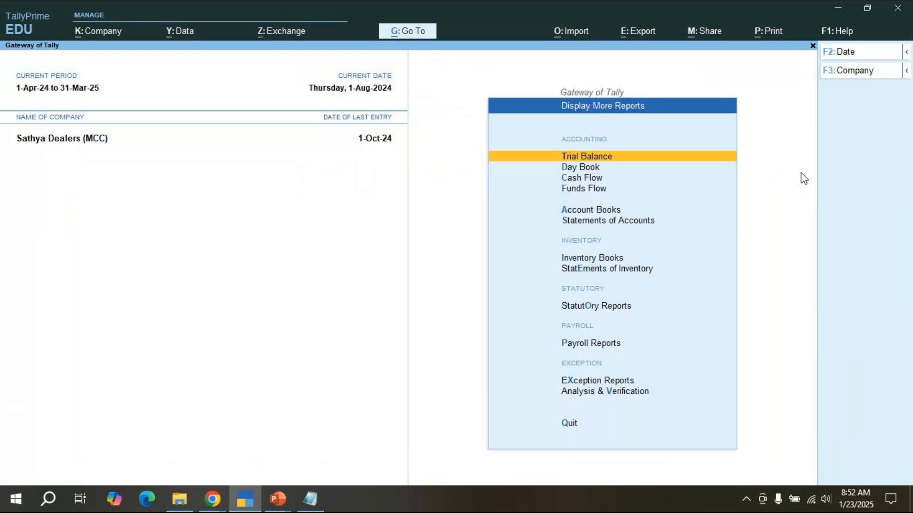
click(611, 212)
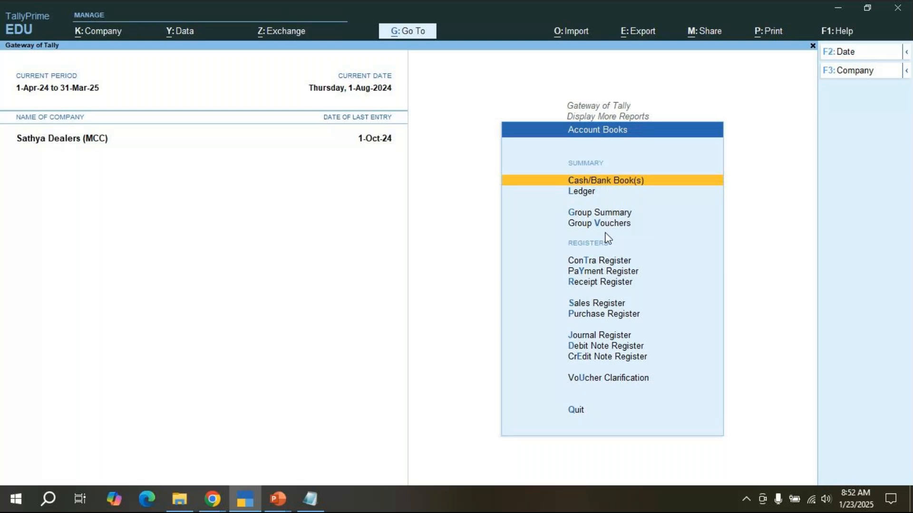
key(Escape)
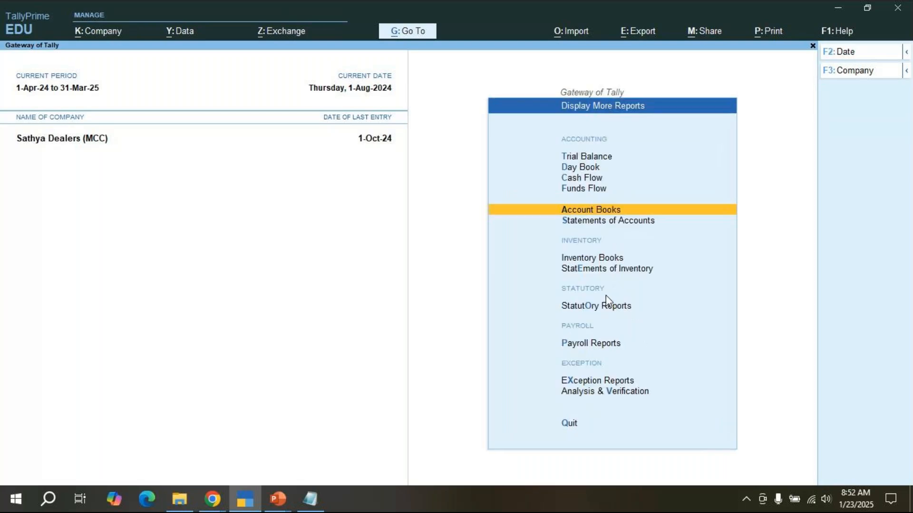
key(Escape)
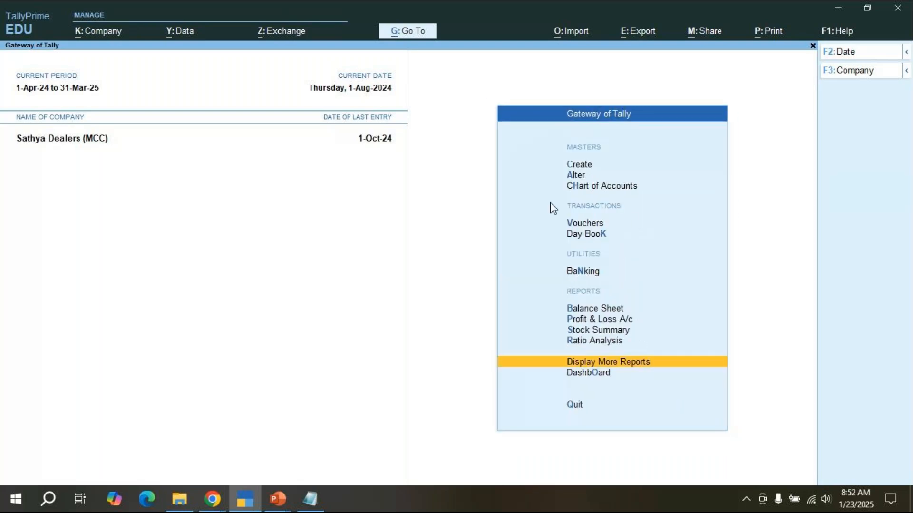
- Open the Payment Register from the account books and review the monthly payment voucher entries from July to October
click(619, 364)
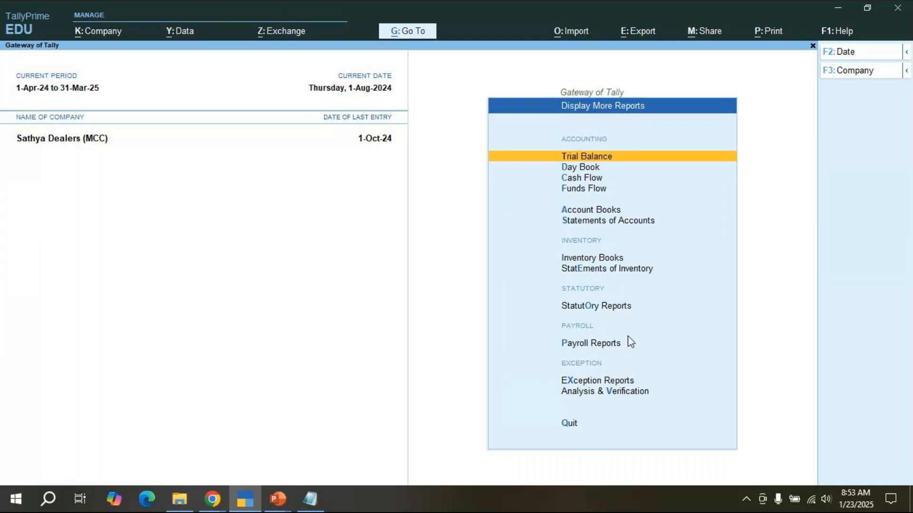
click(603, 211)
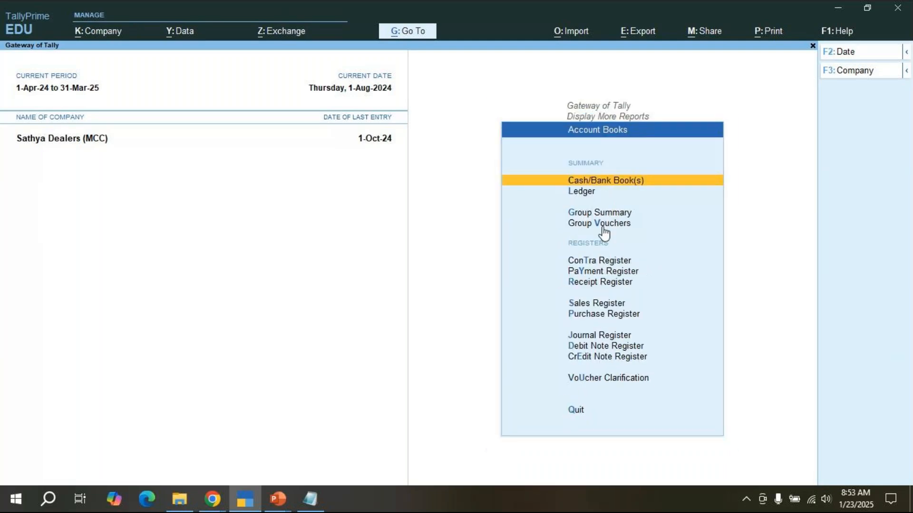
click(616, 271)
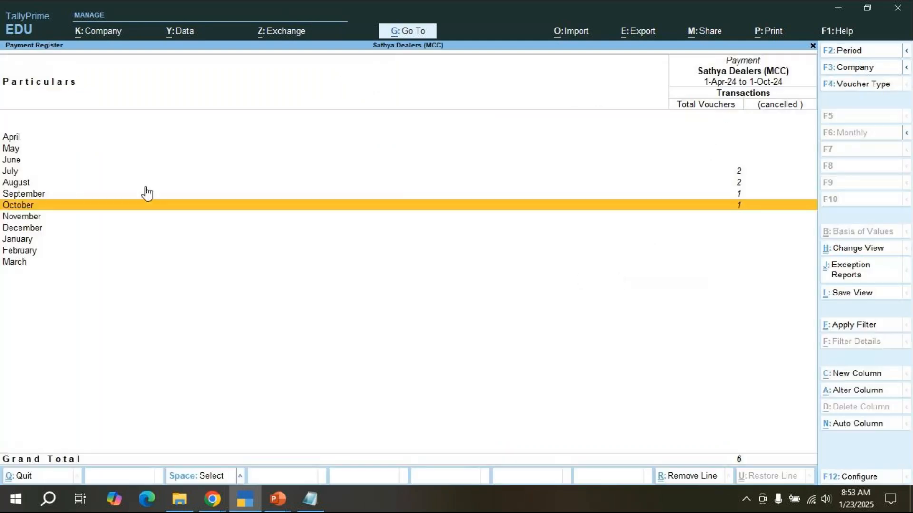
key(Up)
key(Up)
key(Up)
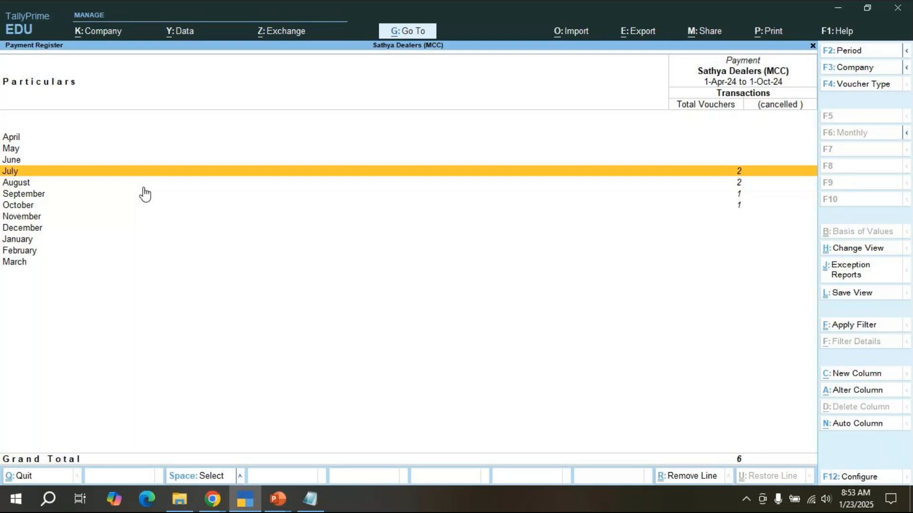
key(Down)
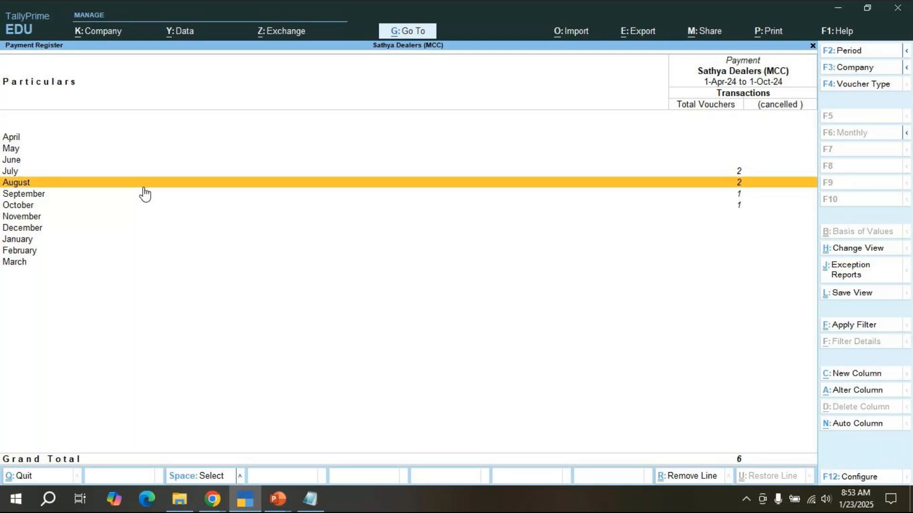
key(Down)
key(Down)
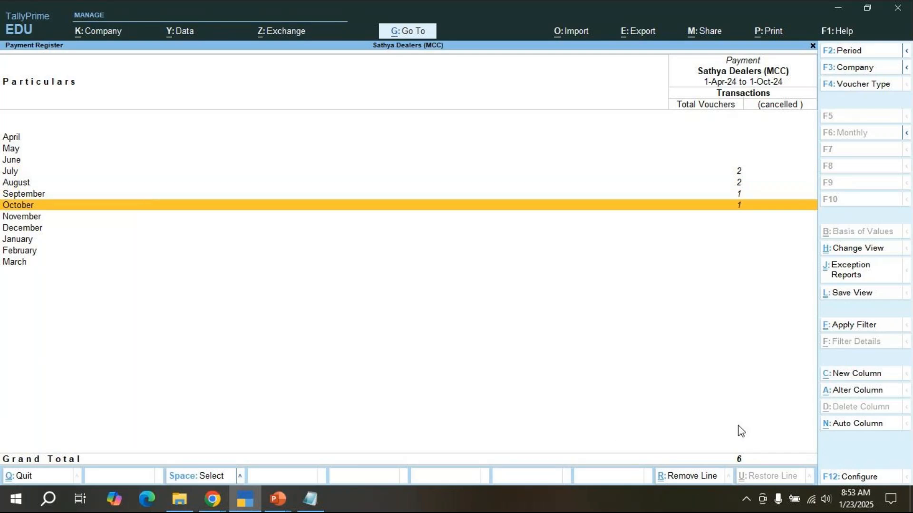
key(Escape)
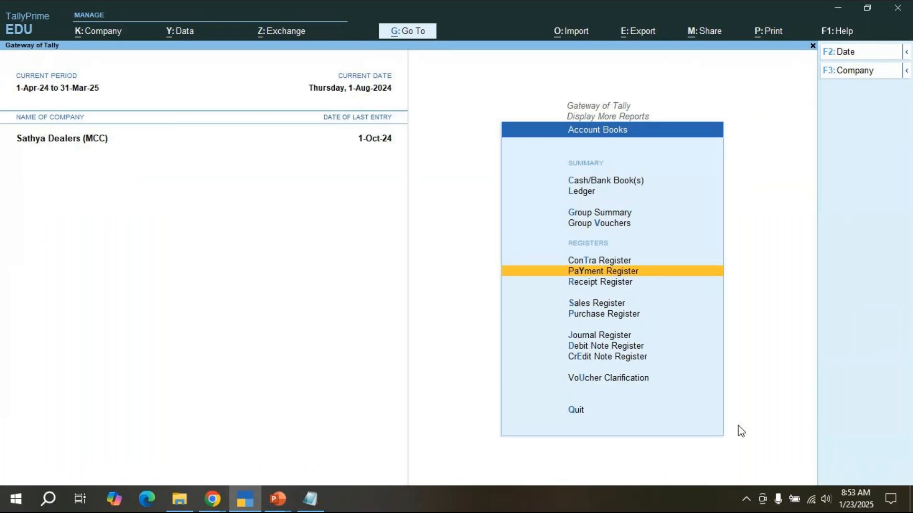
- Open the Contra Register, examine May's contra vouchers including the cancelled entry, and return to the account books
key(Up)
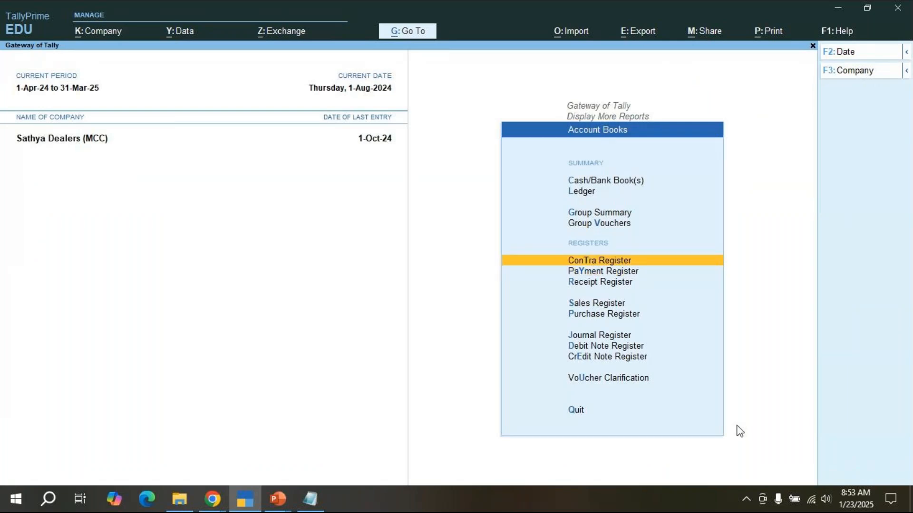
key(Return)
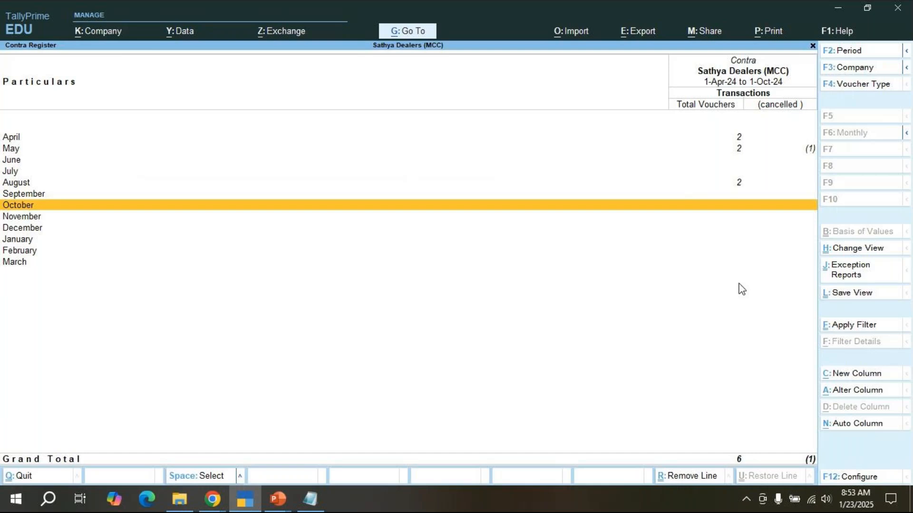
key(Up)
key(Up)
key(Up)
key(Up)
key(Up)
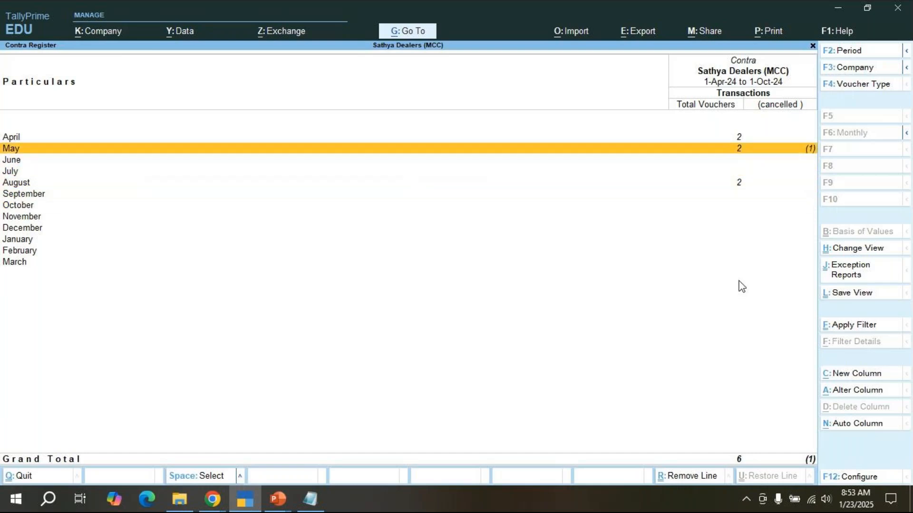
key(Return)
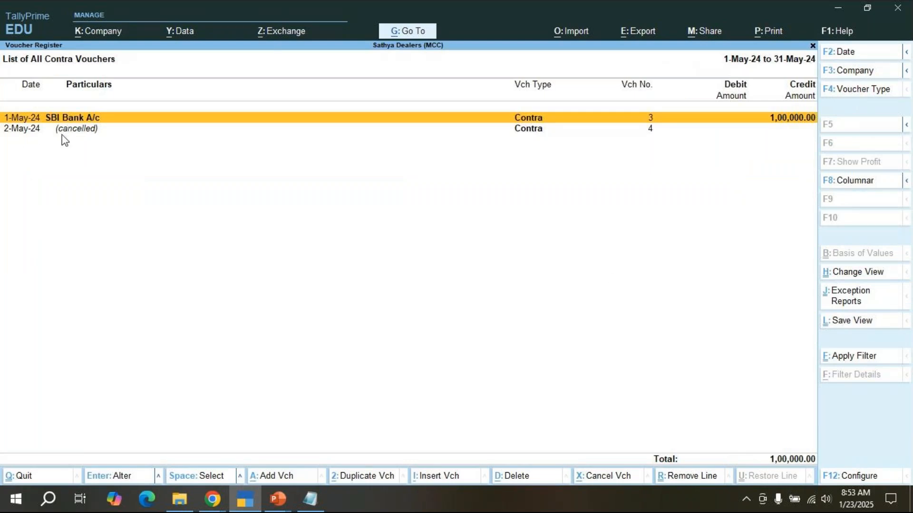
key(Escape)
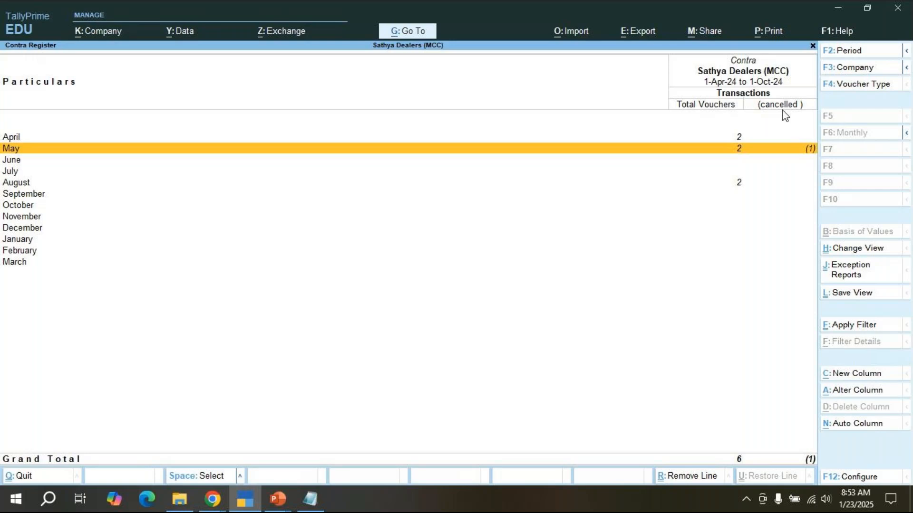
key(Escape)
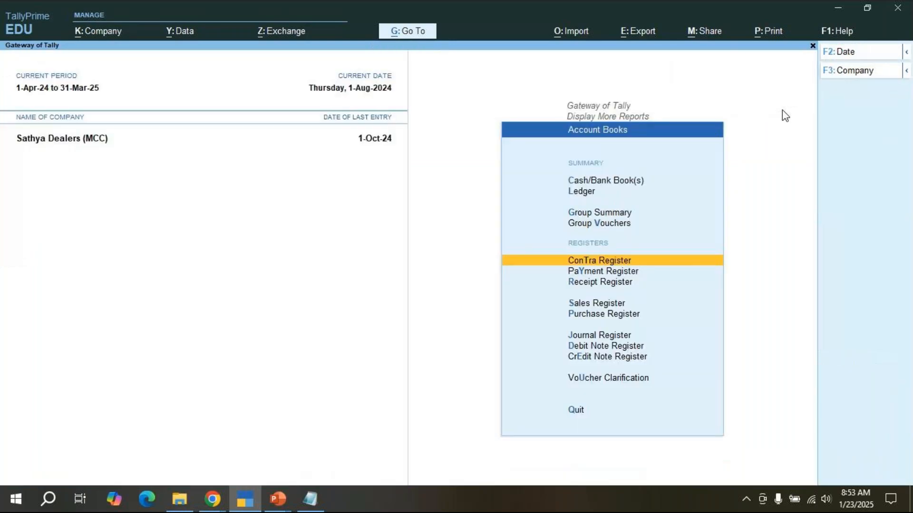
- Open the Receipt Register, examine April's receipt vouchers, and return to the account books
key(Down)
key(Down)
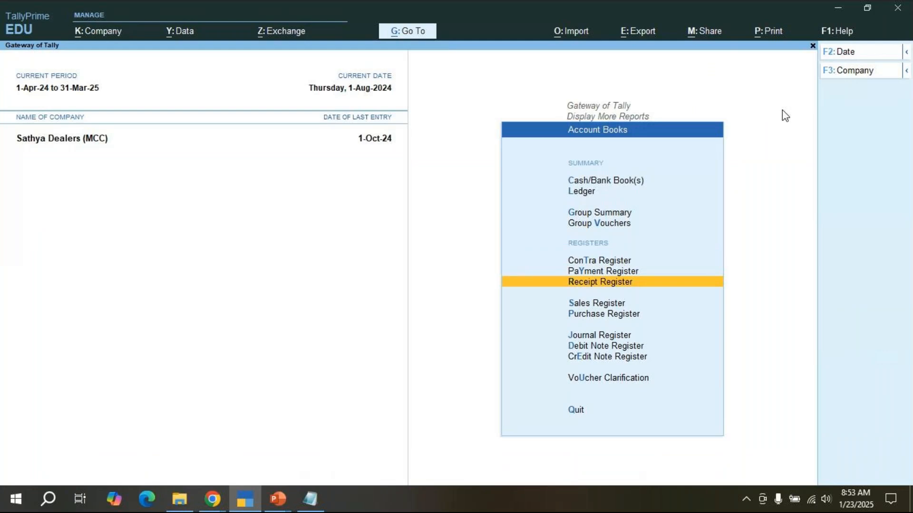
key(Return)
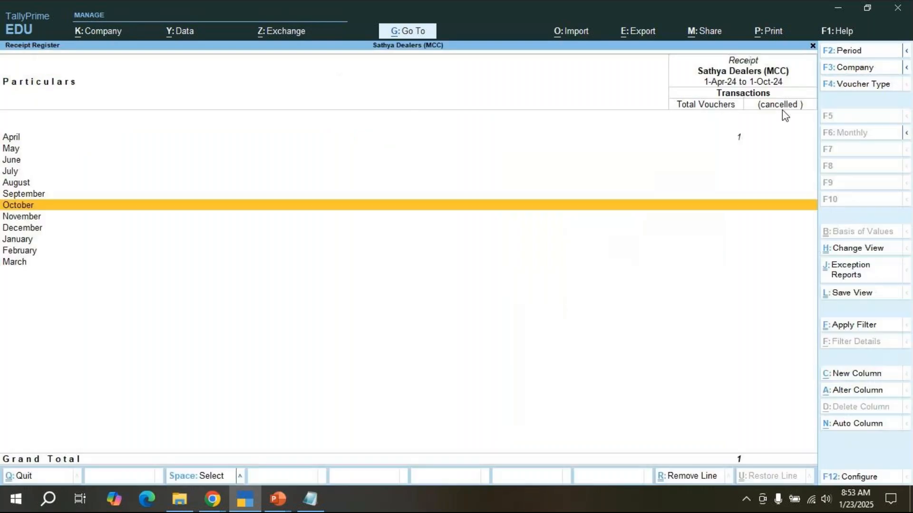
key(Up)
key(Up)
key(Up)
key(Up)
key(Up)
key(Up)
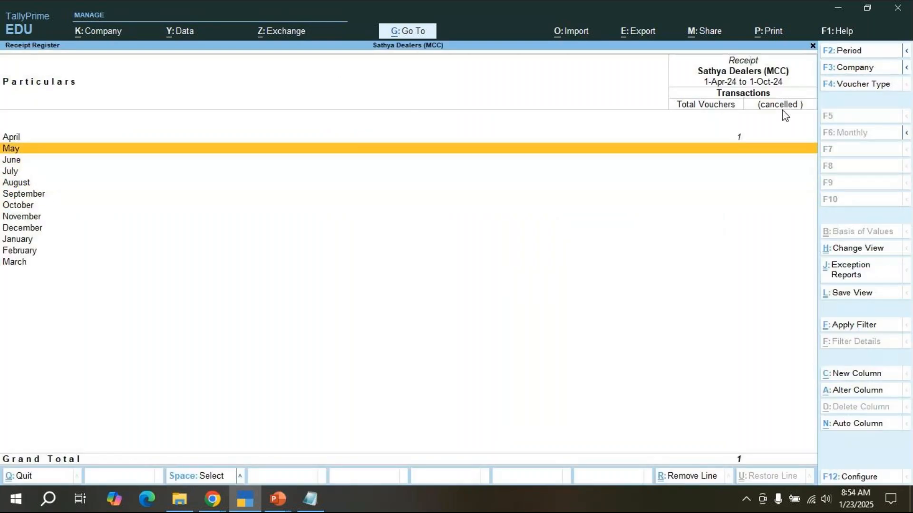
key(Return)
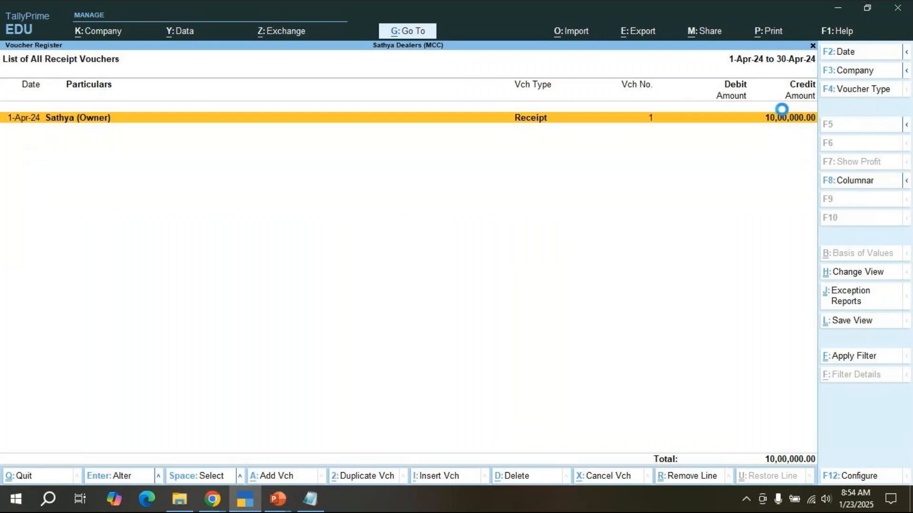
key(Return)
key(BackSpace)
key(Escape)
key(Return)
key(Escape)
key(Escape)
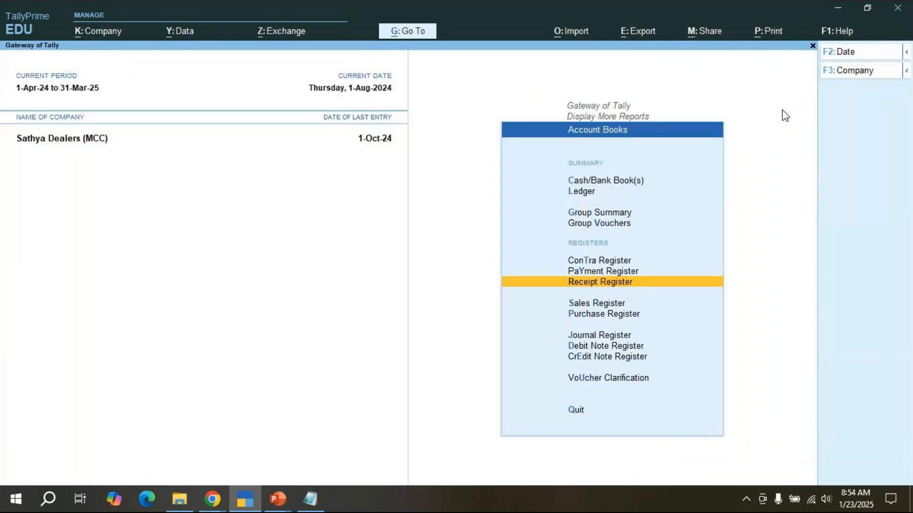
- Search TallyPrime's reports for "Payment", open Receipts and Payments under Final Accounts Reports, and inspect the Indirect Expenses line
key(alt+Tab)
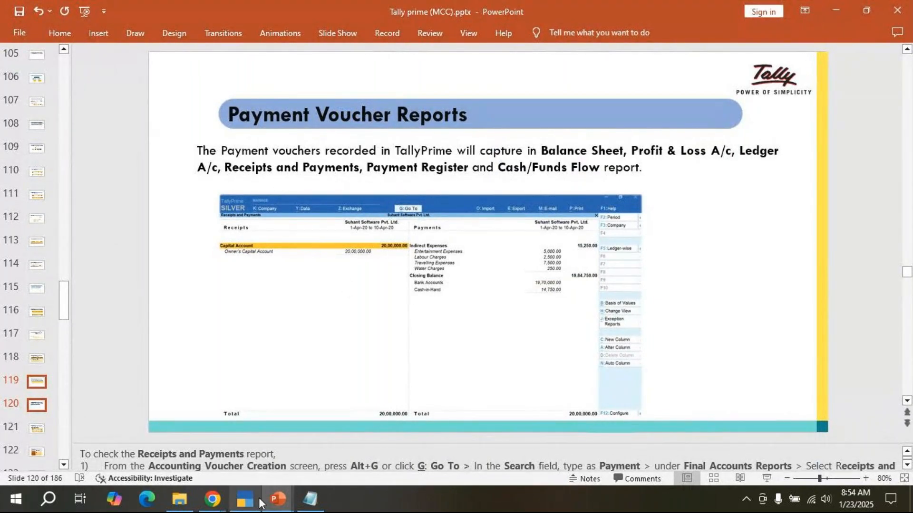
click(260, 502)
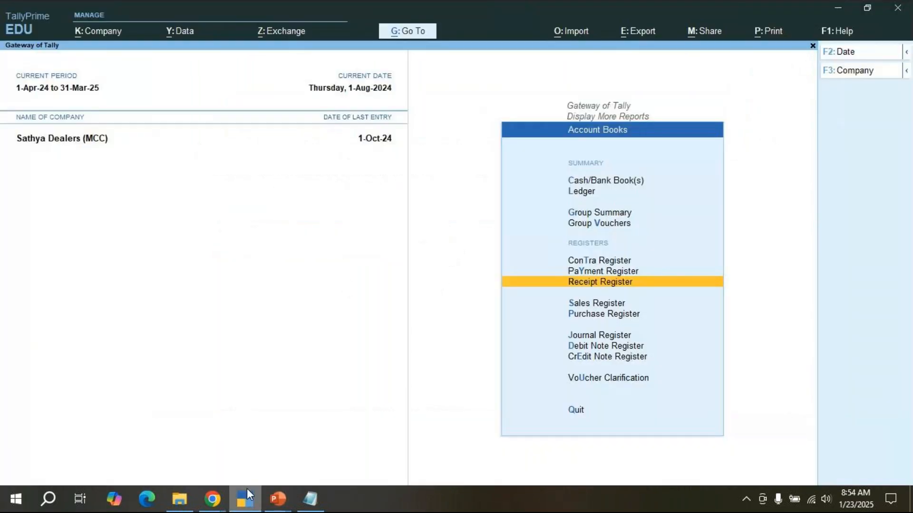
click(414, 33)
text(Payment)
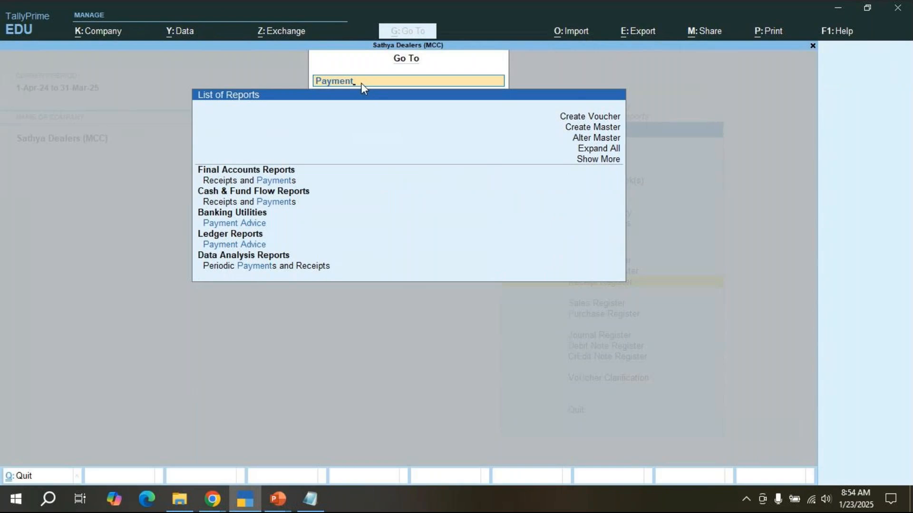
click(257, 182)
click(258, 183)
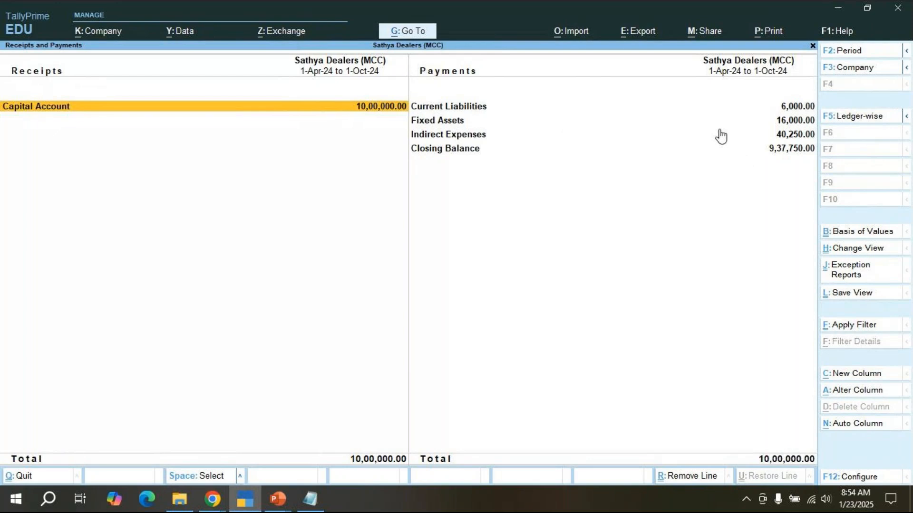
click(472, 137)
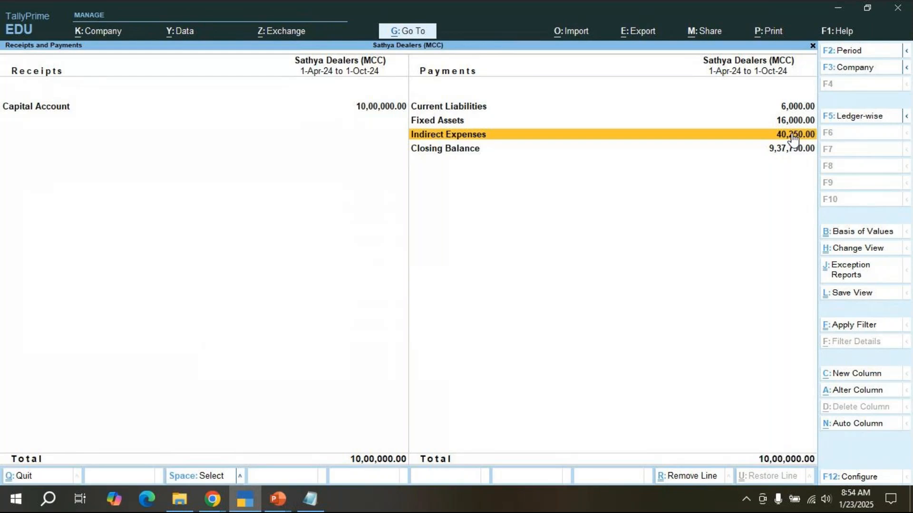
key(Escape)
key(Escape)
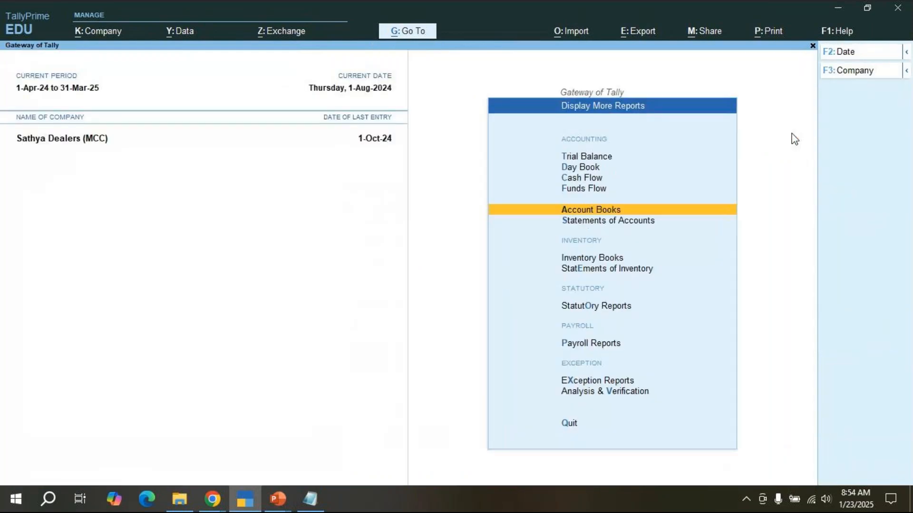
- Switch to the Tally prime (MCC).pptx presentation in PowerPoint and look over the Payment Voucher Reports and Purchase Vouchers slides
key(alt+Tab)
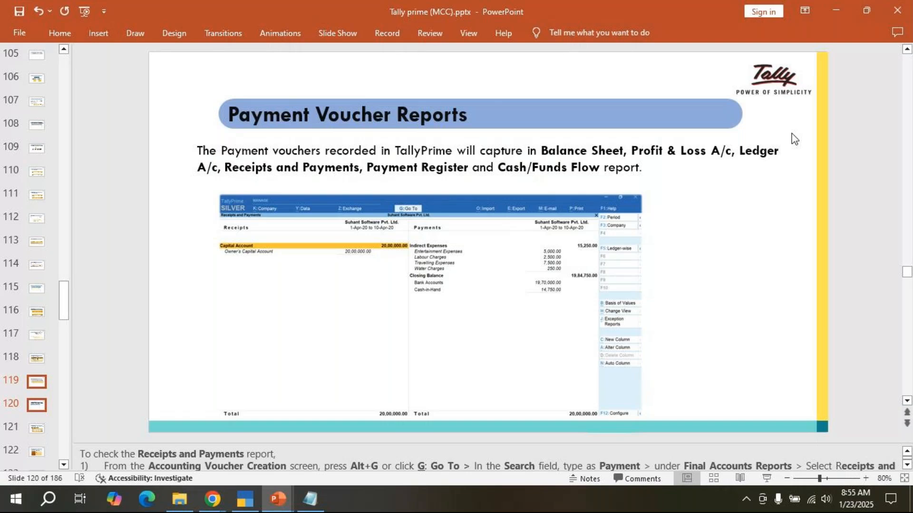
key(Down)
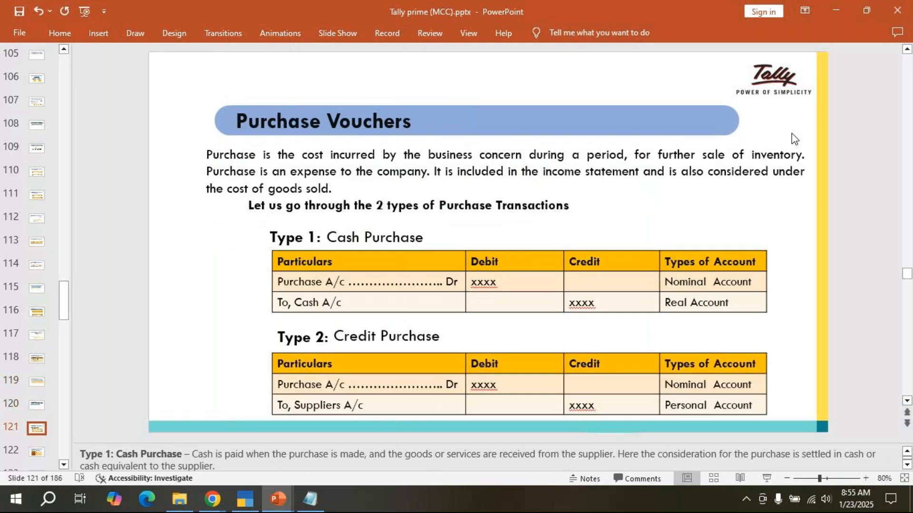
key(Up)
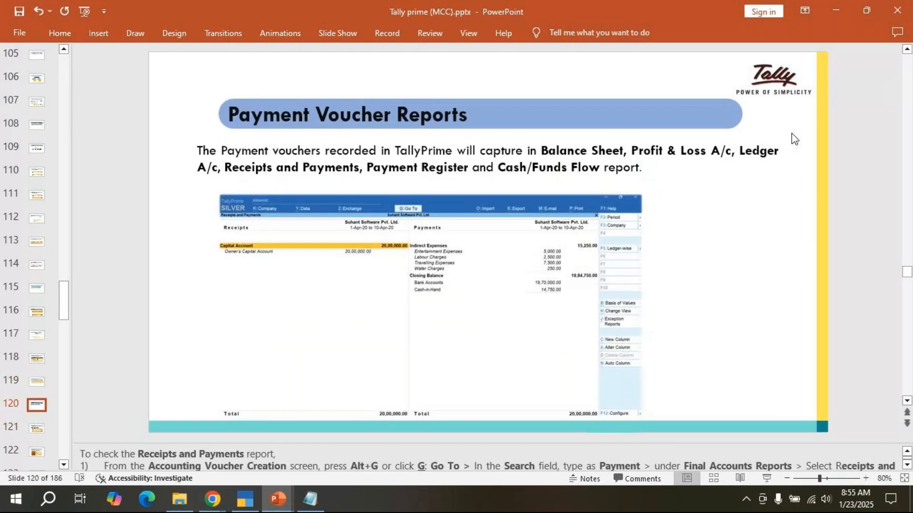
- Switch to the tally madhu.pptx presentation and advance from the Payment voucher exercises to the Receipt voucher slide
key(alt+Tab)
key(alt+Tab)
key(alt+Tab)
key(alt+Tab)
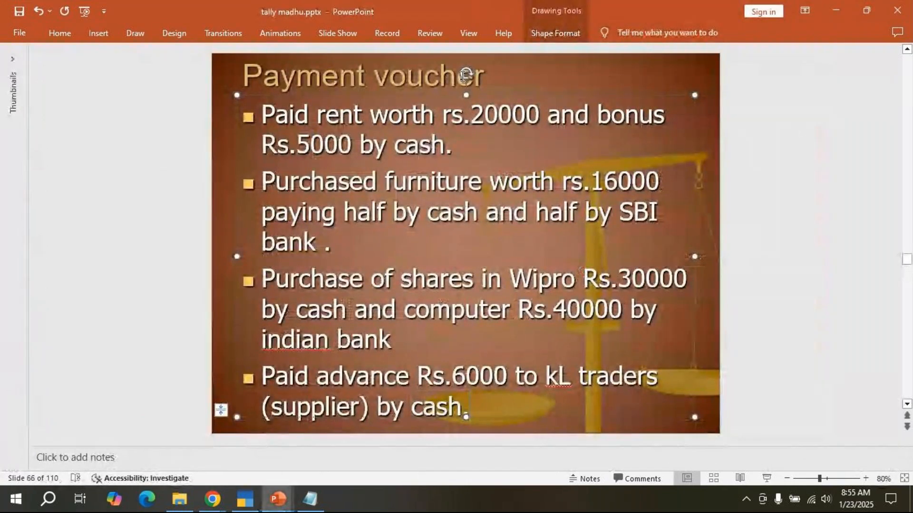
click(166, 213)
scroll(167, 213, down, 1)
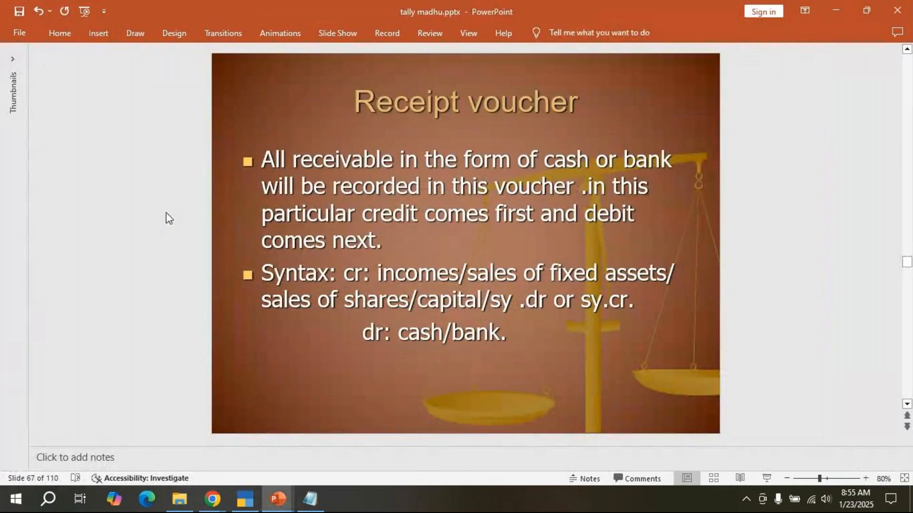
- Switch to the Tally prime (MCC).pptx presentation and check the Payment Voucher Reports and Purchase Vouchers slides again
scroll(166, 214, up, 1)
key(alt+Tab)
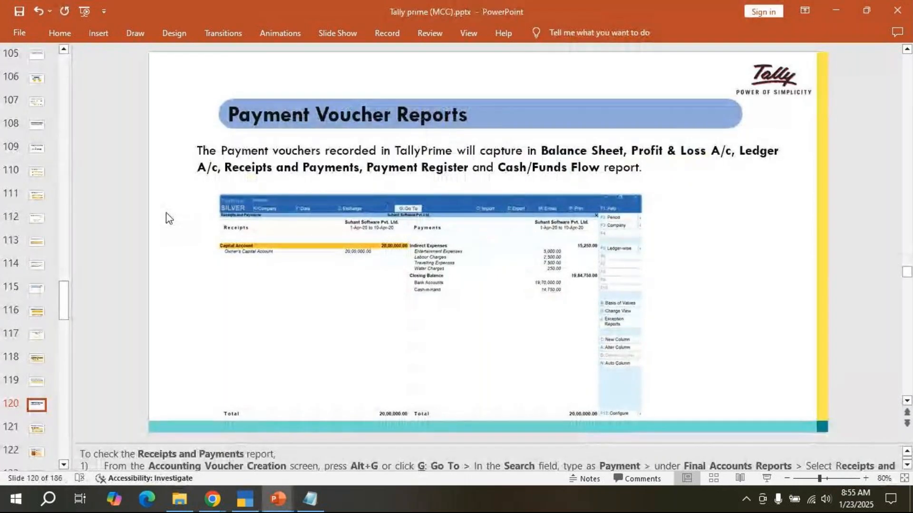
scroll(166, 213, down, 1)
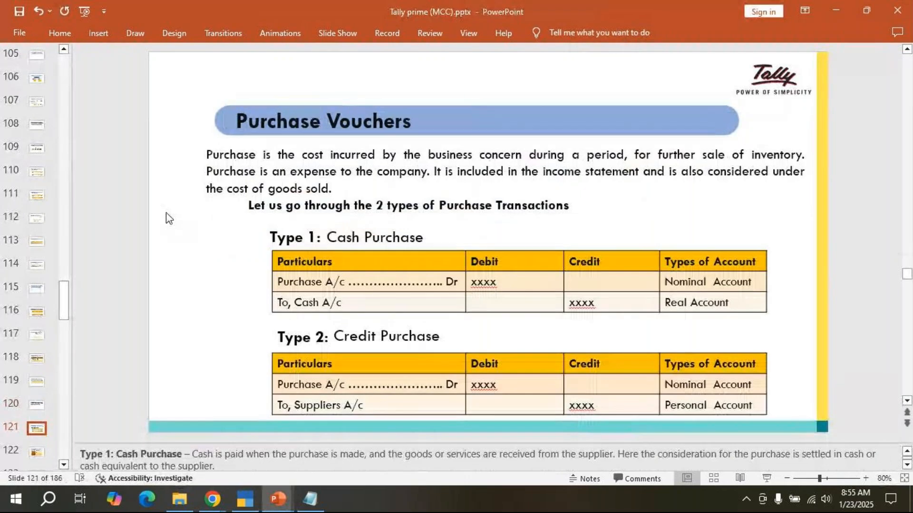
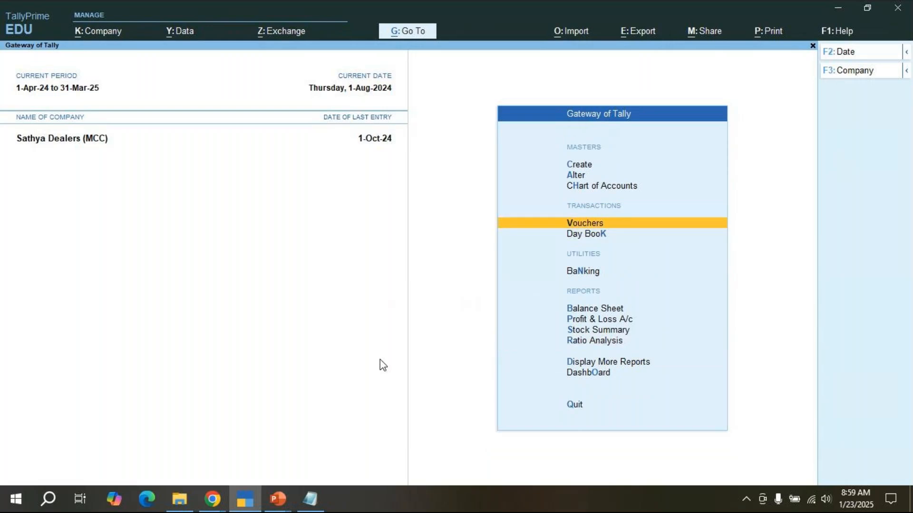
- Open voucher entry in TallyPrime, and add the line "Journal --> F7" to the Notepad notes
key(Return)
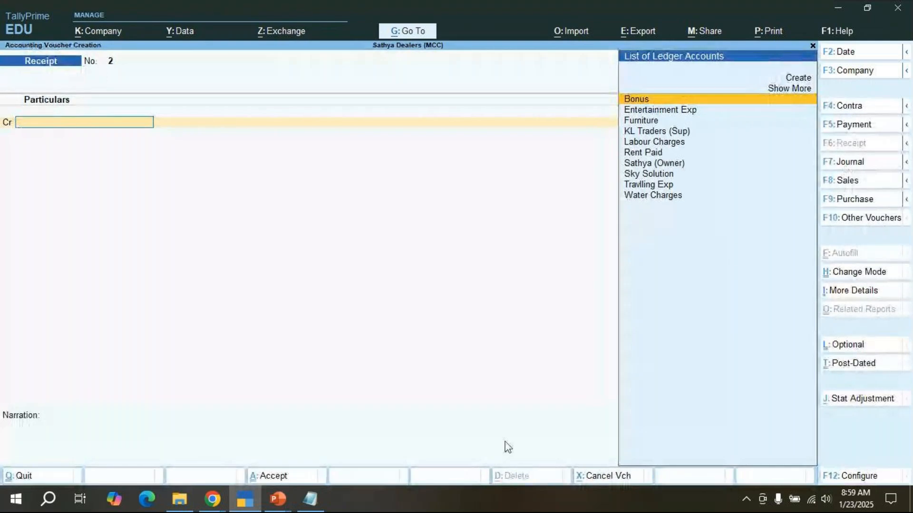
click(307, 502)
click(307, 501)
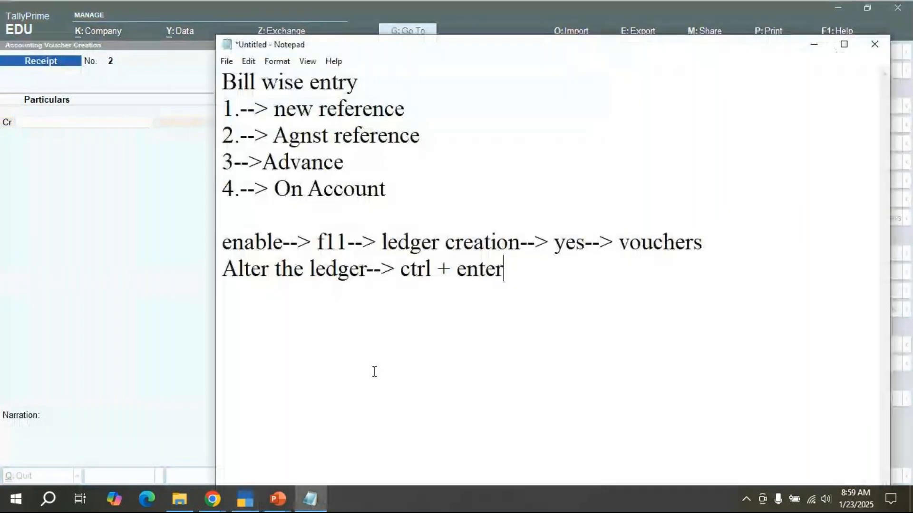
key(Return)
text(Journa)
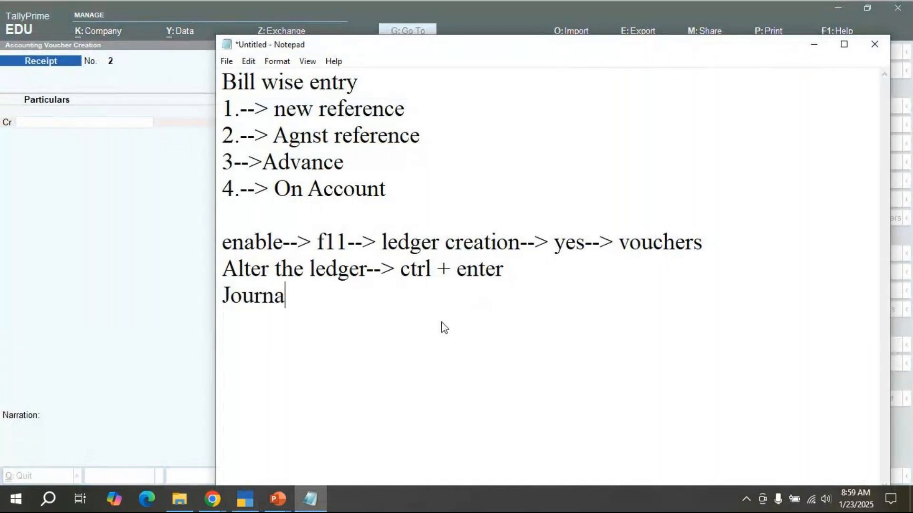
text(l --> F7)
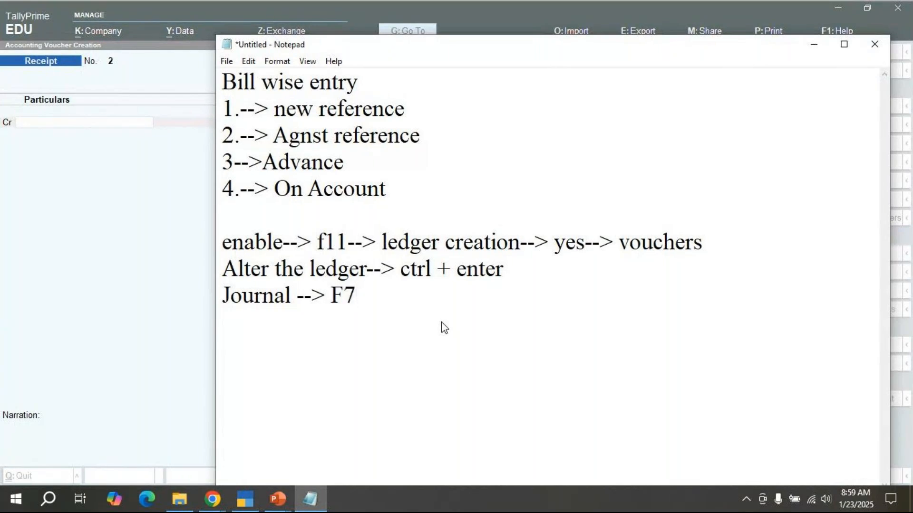
- Change the TallyPrime voucher type to Journal, and review the Journal voucher exercises in tally madhu.pptx before returning to the voucher
key(alt+Tab)
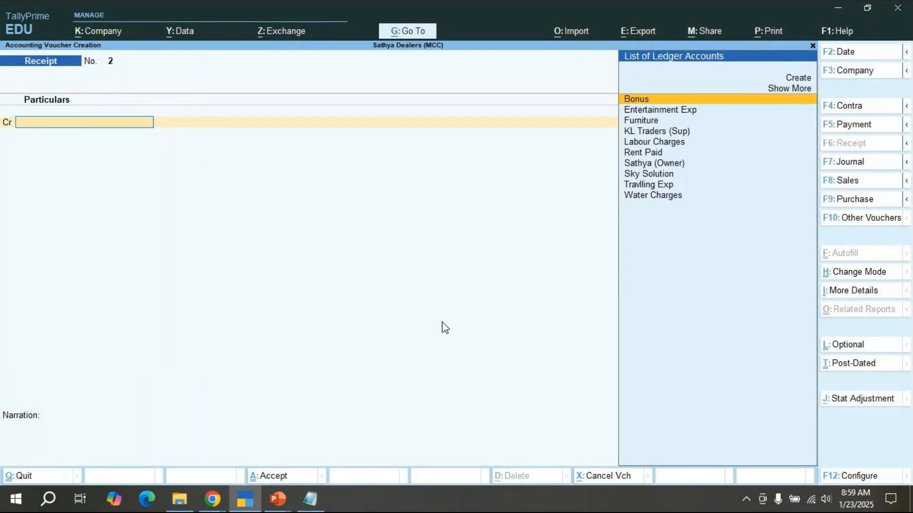
click(834, 164)
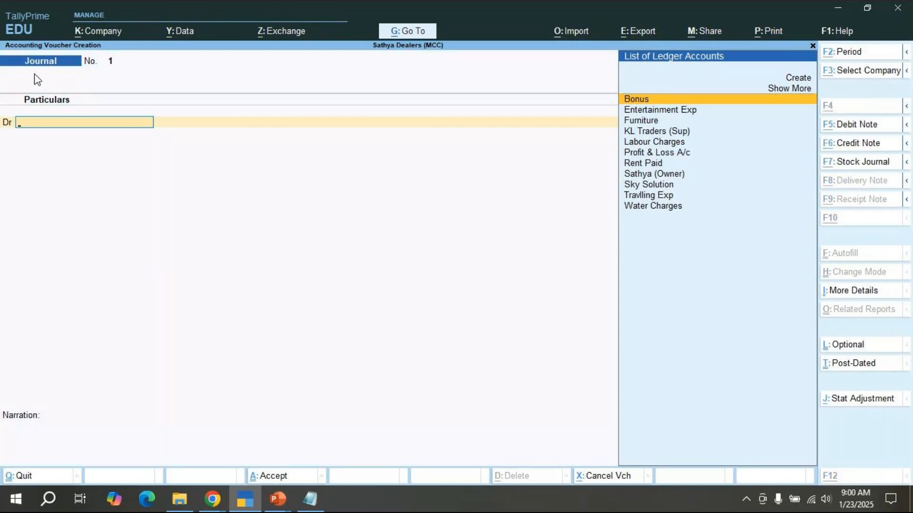
key(alt+Tab)
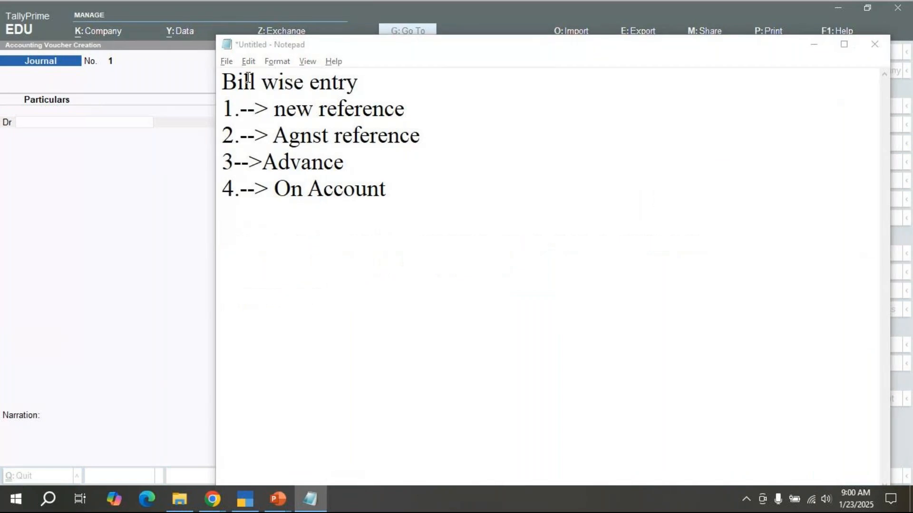
key(alt+Tab)
key(alt+Tab)
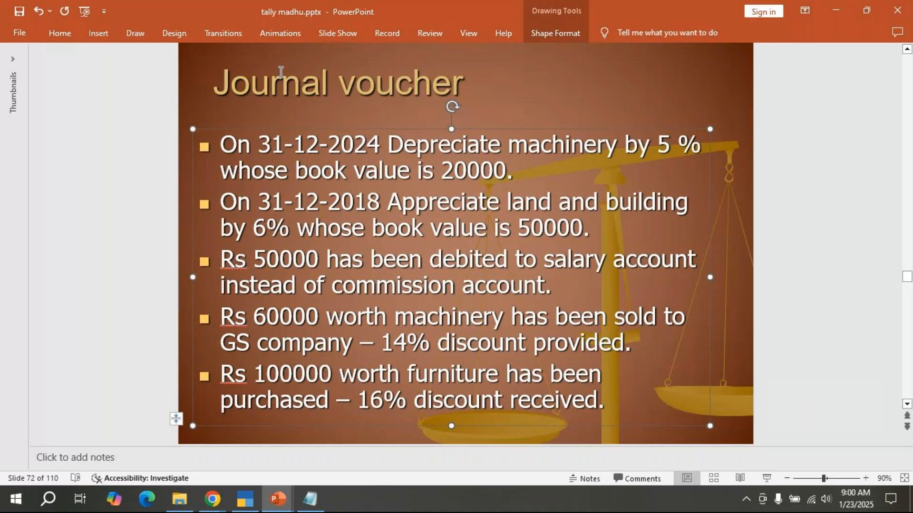
key(alt+Tab)
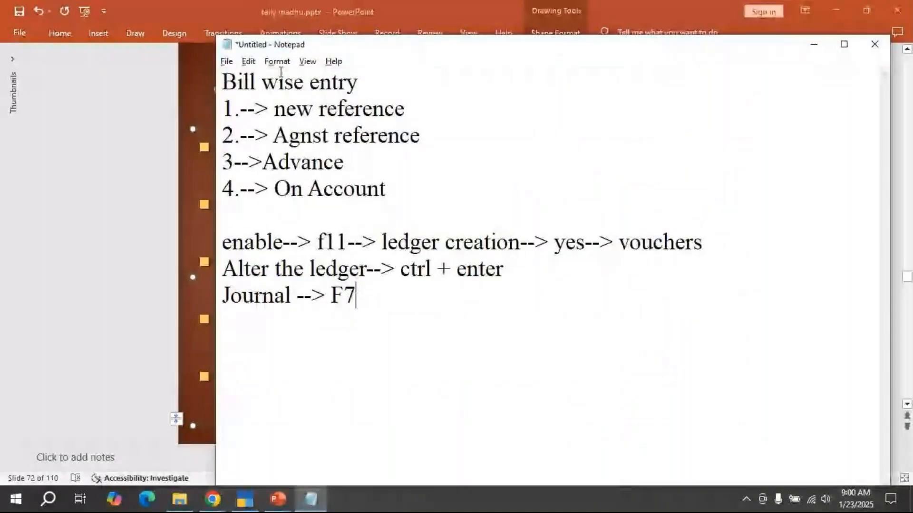
key(alt+Tab)
key(Tab)
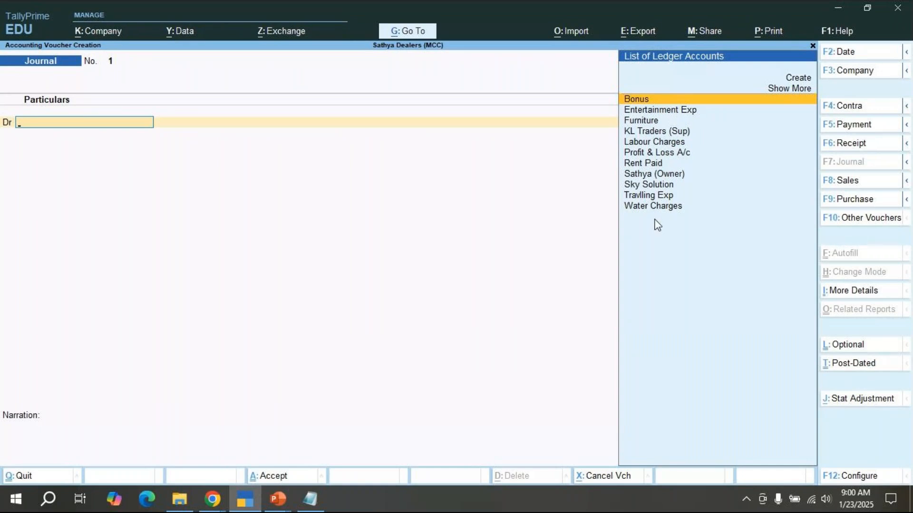
key(Up)
key(Up)
key(Return)
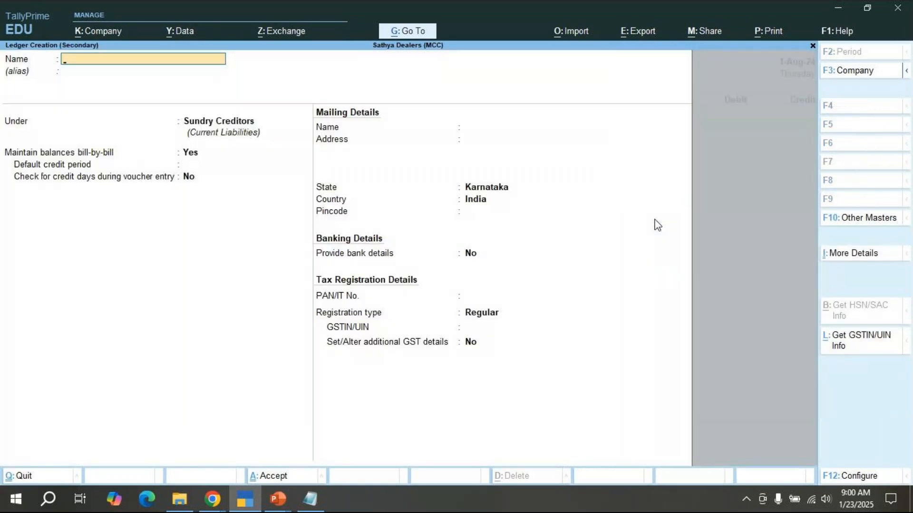
text(Machinary)
key(Return)
key(Return)
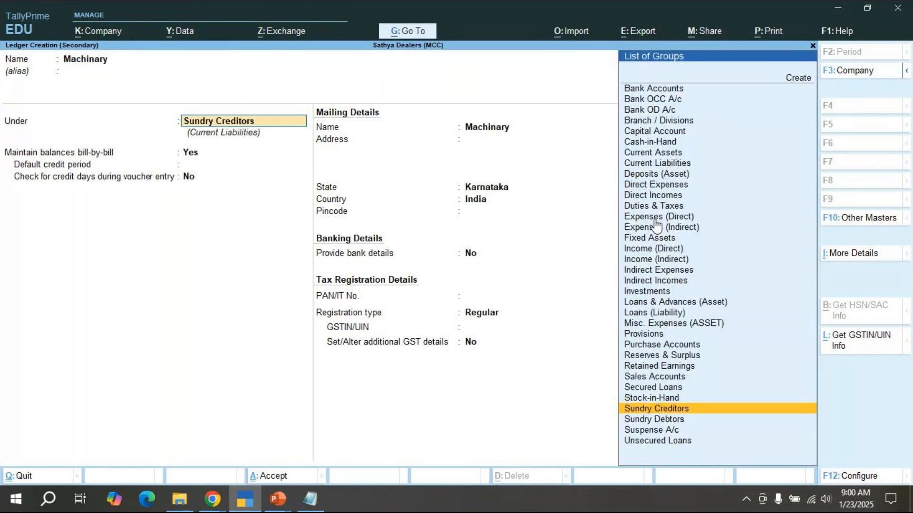
text(Fi)
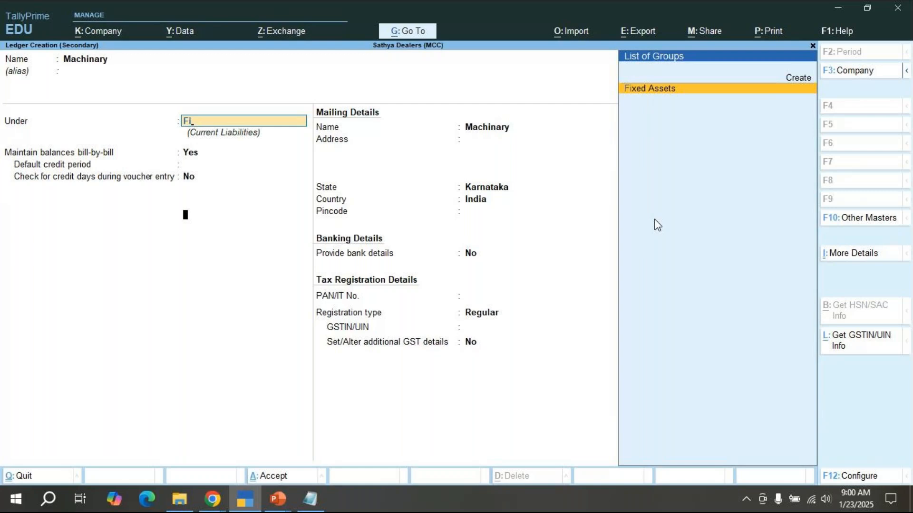
key(Return)
key(Return)
key(Return)
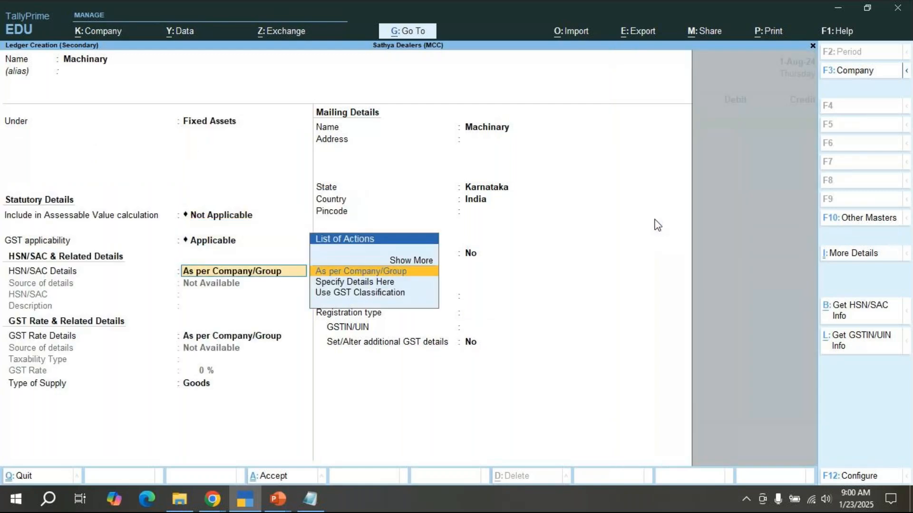
key(Escape)
key(y)
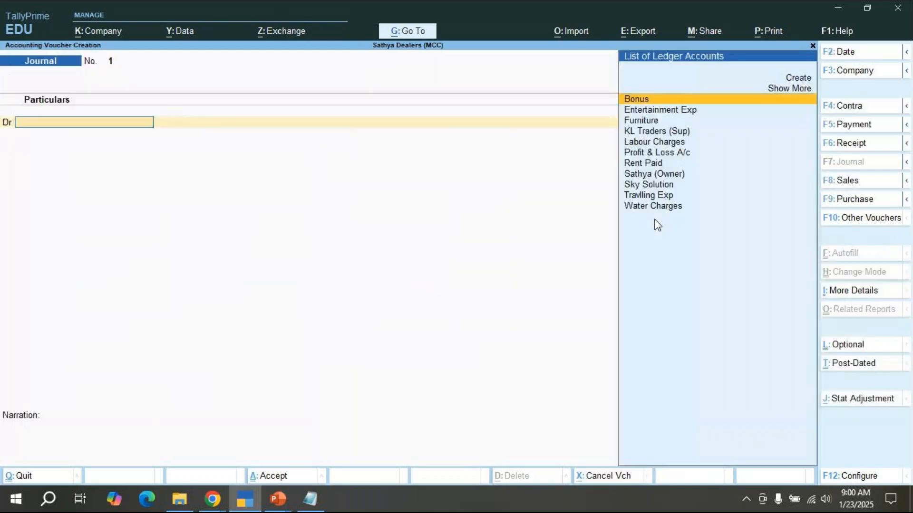
key(Escape)
key(y)
- Start a new ledger master named Machinery and place it under the Fixed Assets group
key(Up)
key(Up)
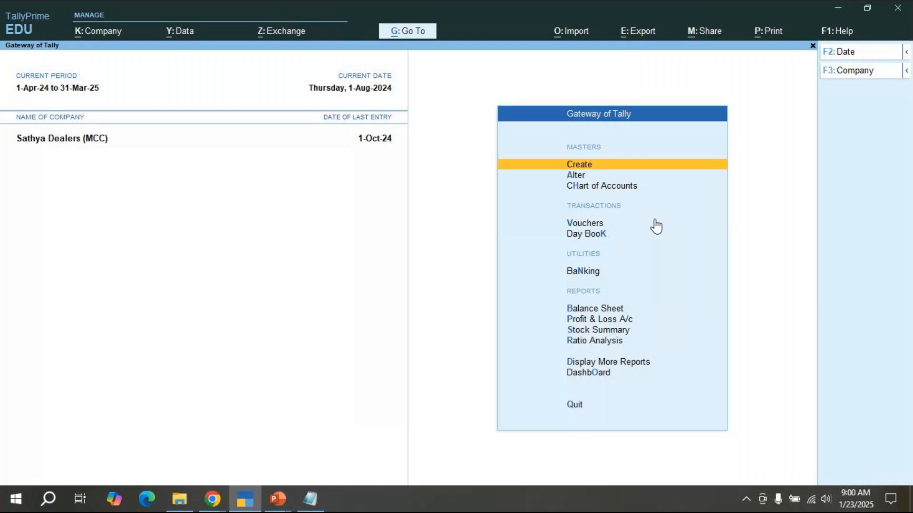
key(Return)
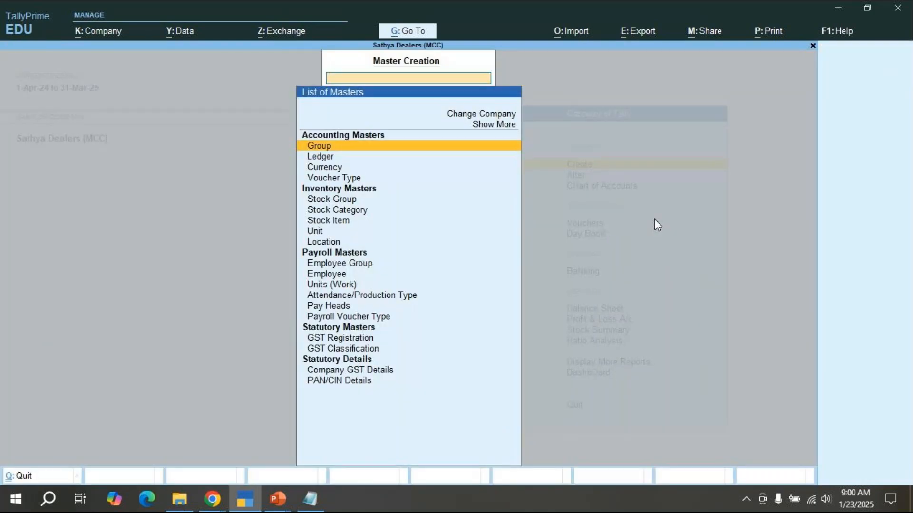
key(Down)
key(Return)
text(Machinery)
key(Return)
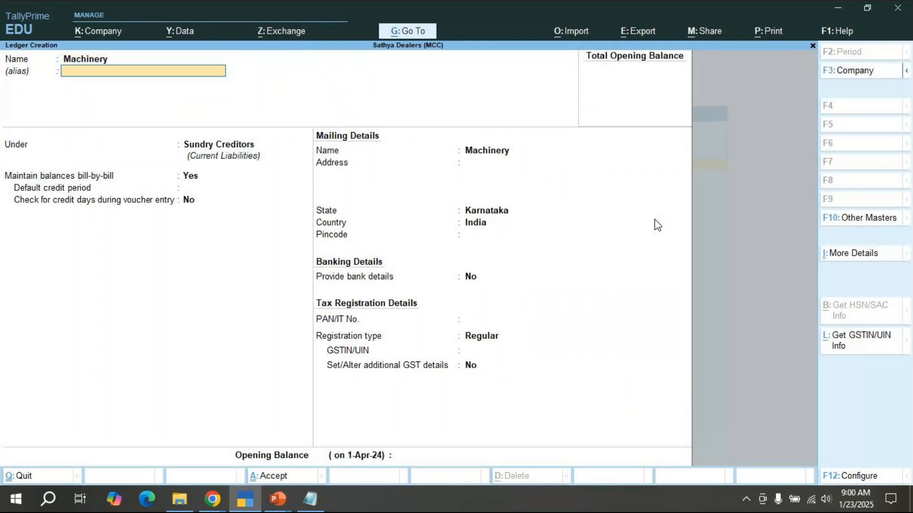
text(F)
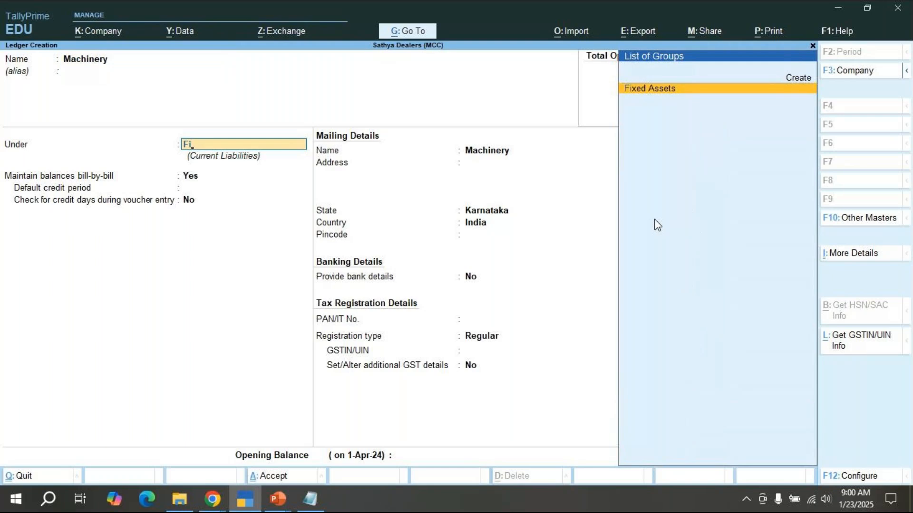
text(i)
key(Return)
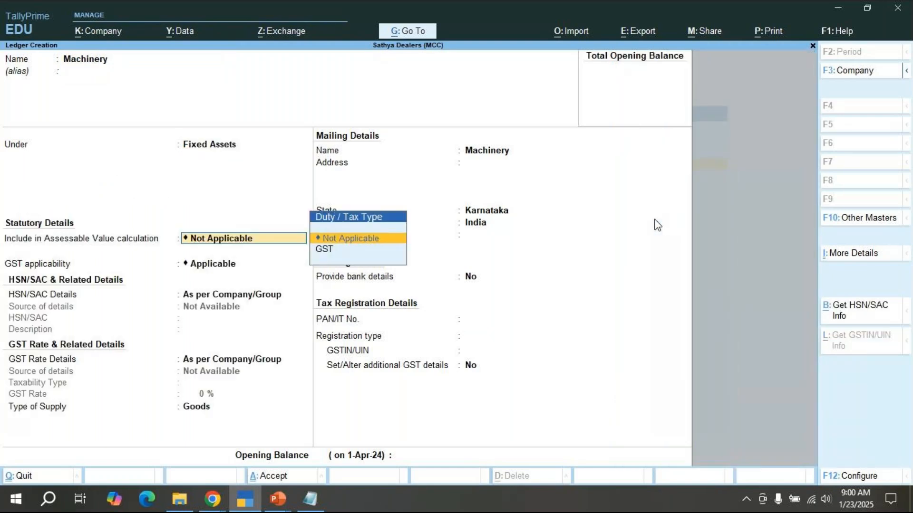
- Keep the ledger's default statutory and GST details, set its opening balance to 20,000 Dr, and save it, returning to the Gateway of Tally
key(Return)
key(Return)
key(Return)
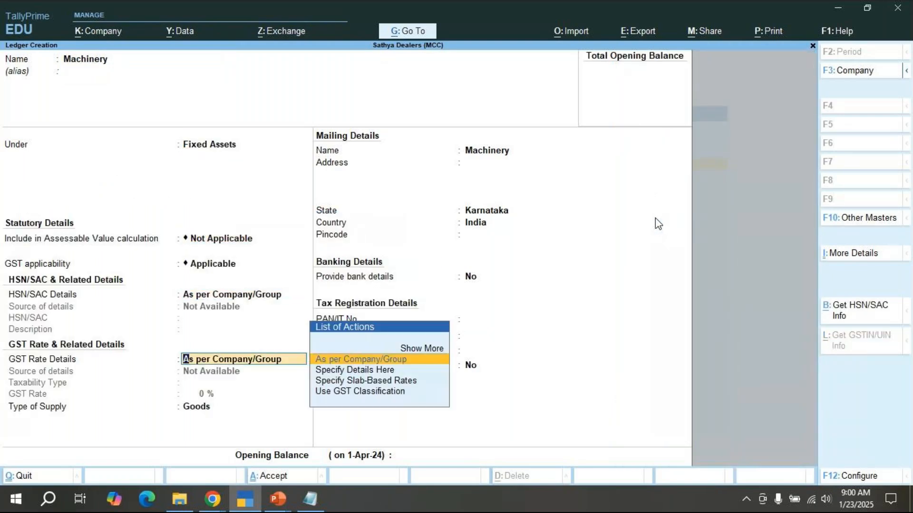
key(Return)
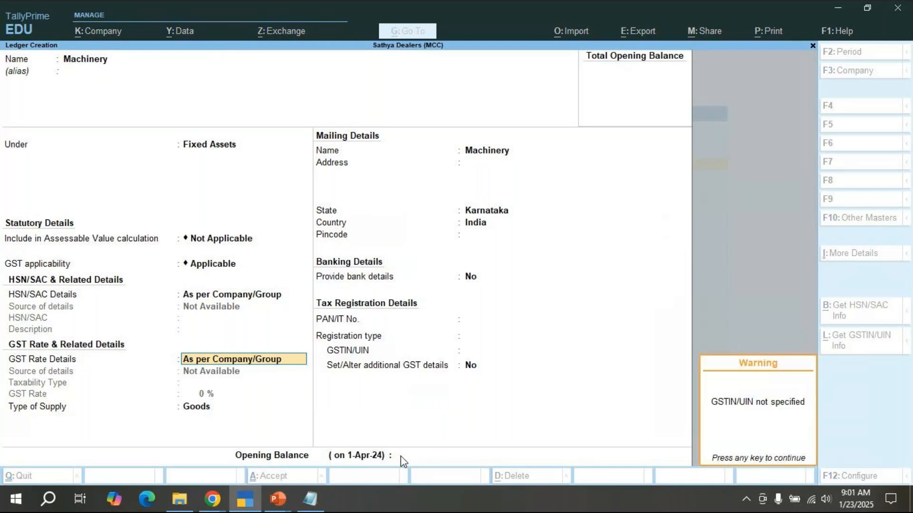
key(Return)
text(20000)
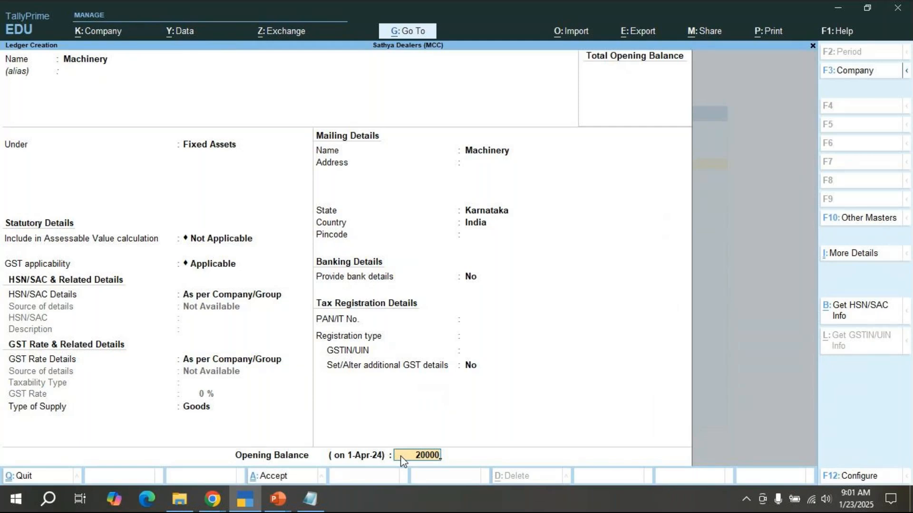
key(Return)
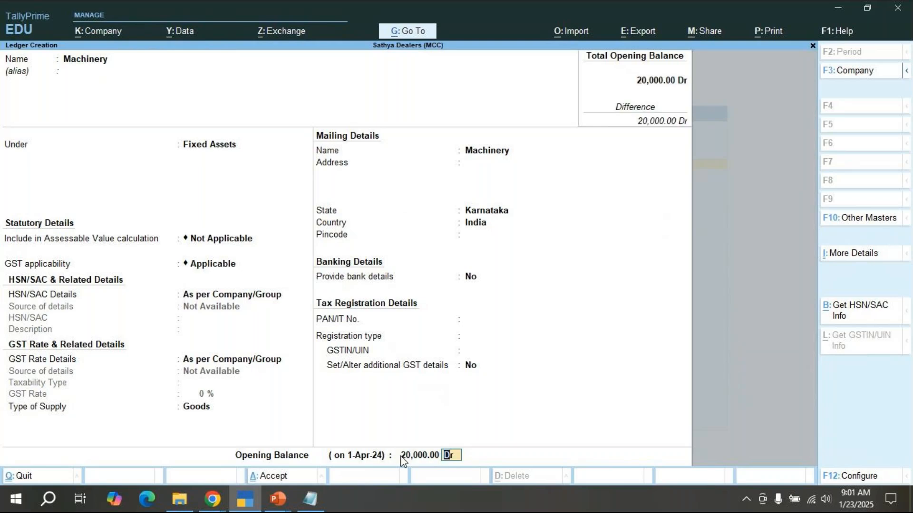
key(Return)
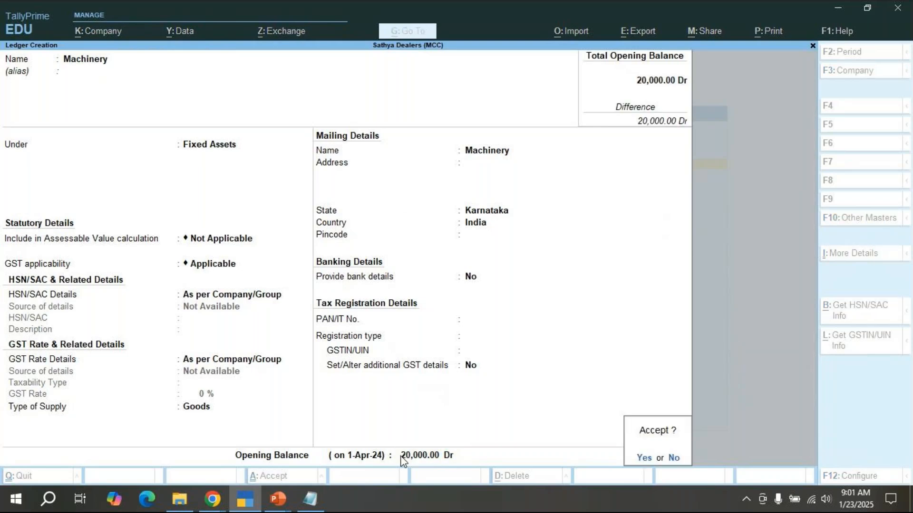
key(Return)
key(Escape)
key(Return)
key(Escape)
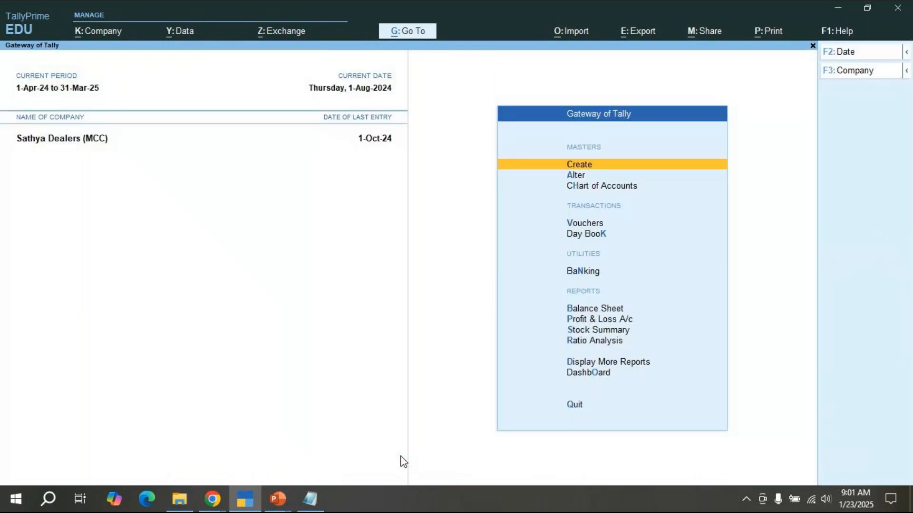
- Open the Balance Sheet, drill down into Fixed Assets, and inspect the Machinery ledger's closing balance
key(Down)
key(Down)
key(Down)
key(Down)
key(Down)
key(Down)
key(Down)
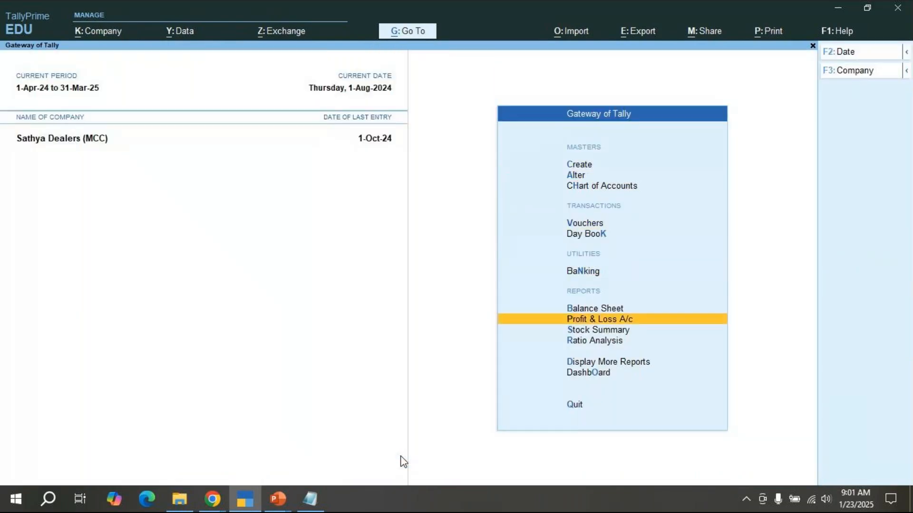
key(Up)
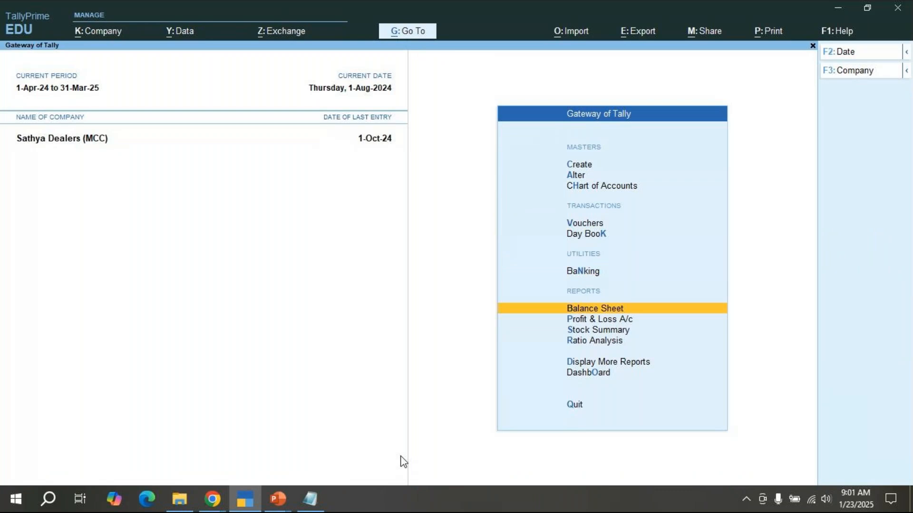
key(Return)
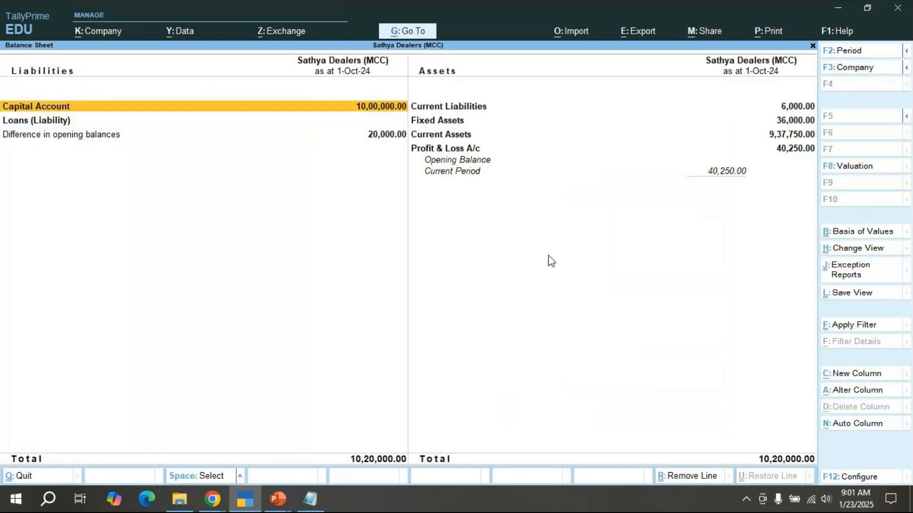
click(448, 121)
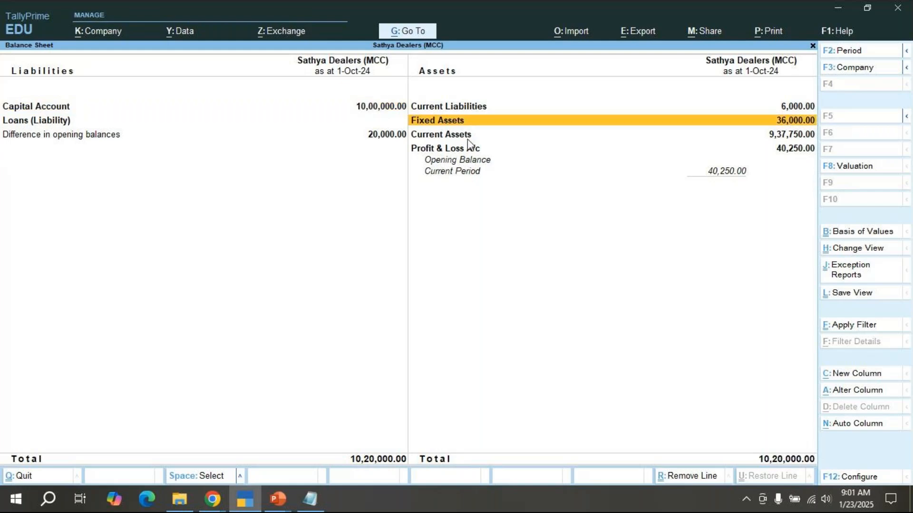
key(Return)
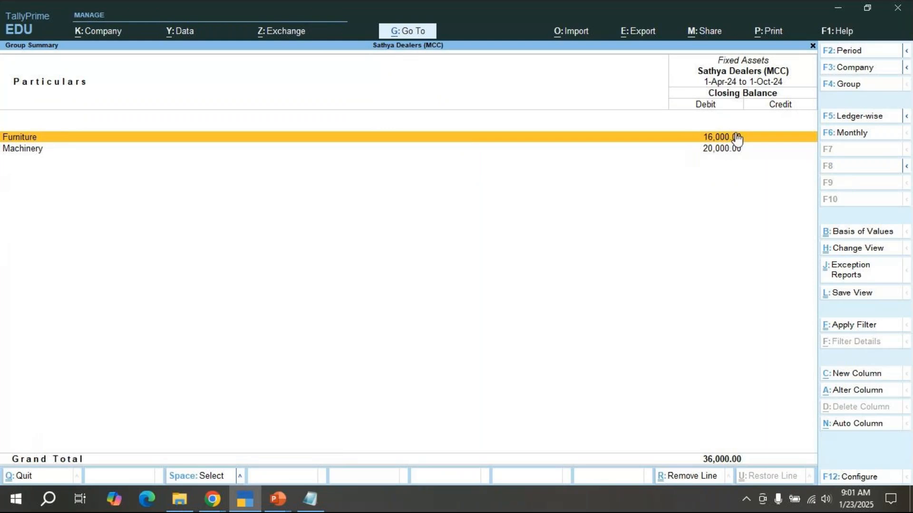
key(Down)
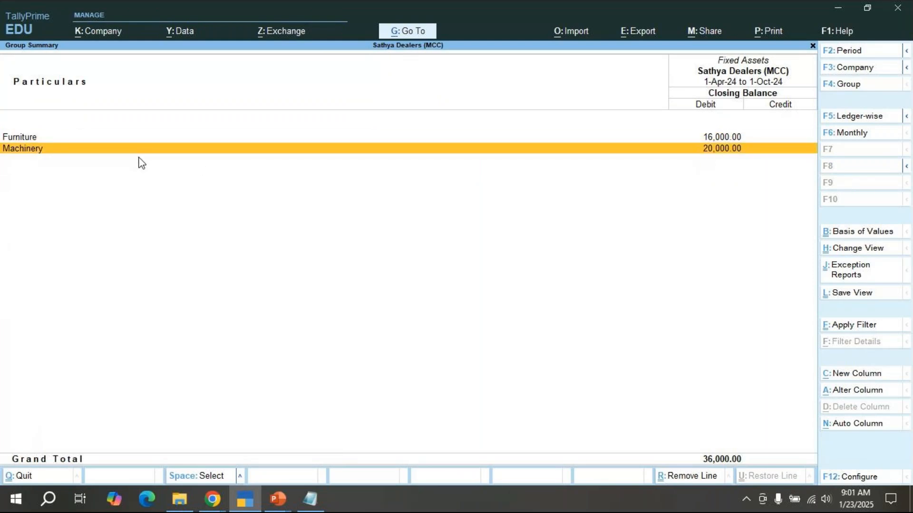
- Return to the Balance Sheet, expand it to the detailed view, and examine the Machinery value under Fixed Assets
key(Escape)
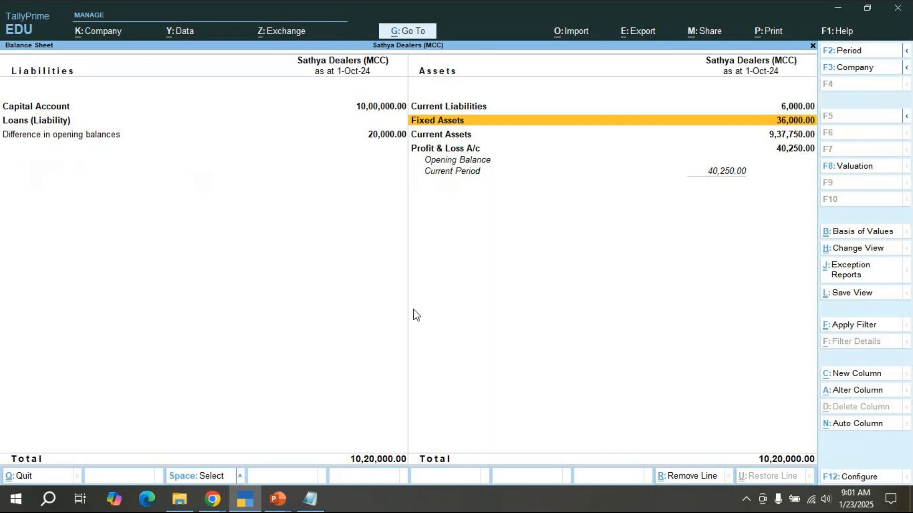
key(alt)
key(alt+F5)
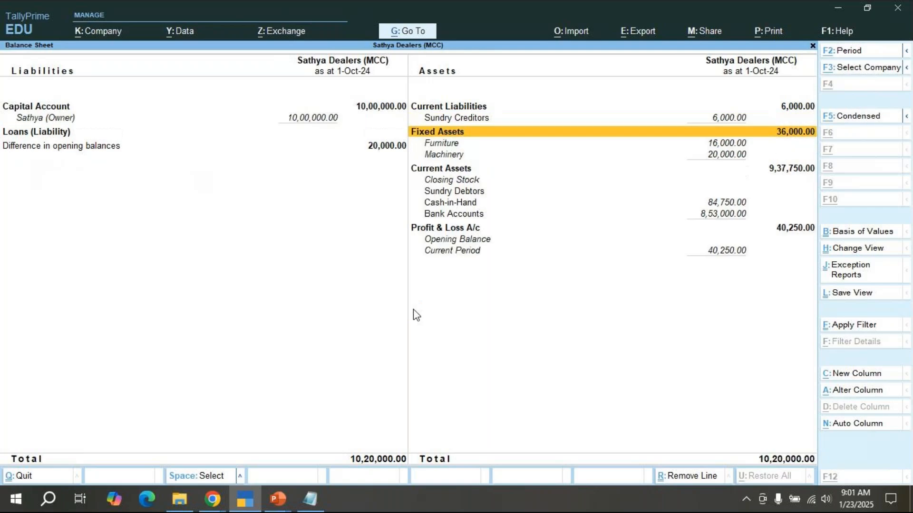
key(Down)
key(Down)
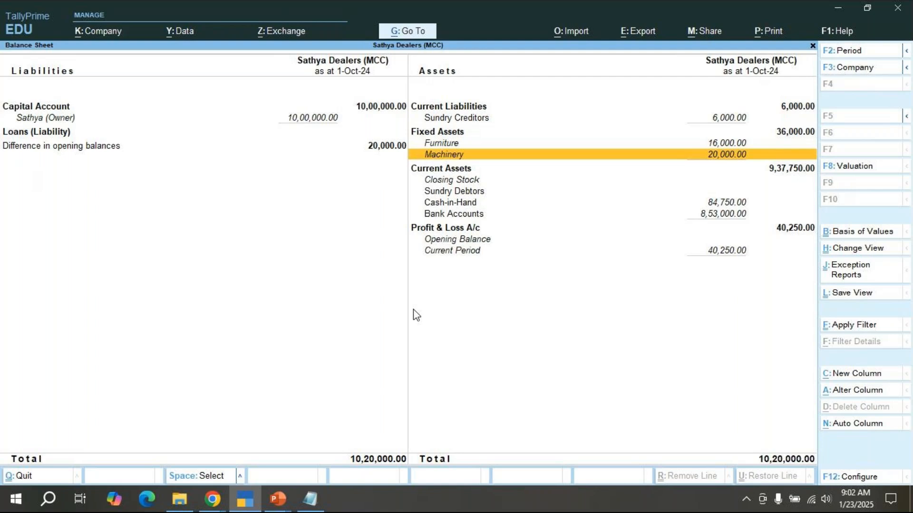
key(alt)
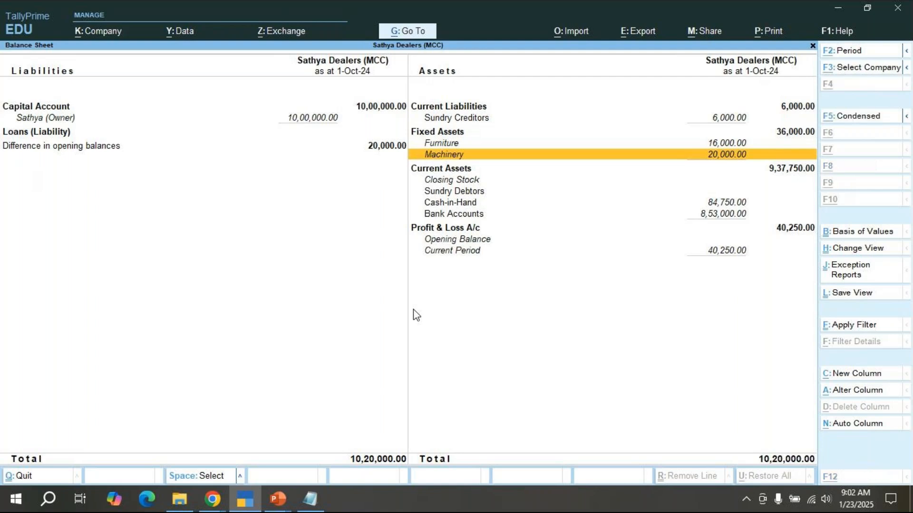
- Switch to tally madhu.pptx, reread the Journal voucher exercise on depreciating machinery by 5%, and return to TallyPrime
key(alt+Tab)
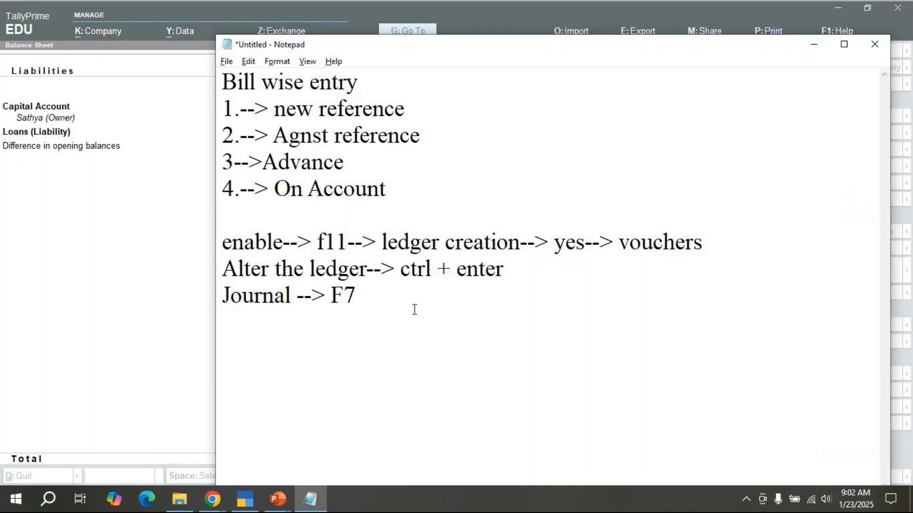
key(alt+Tab)
key(alt+Tab)
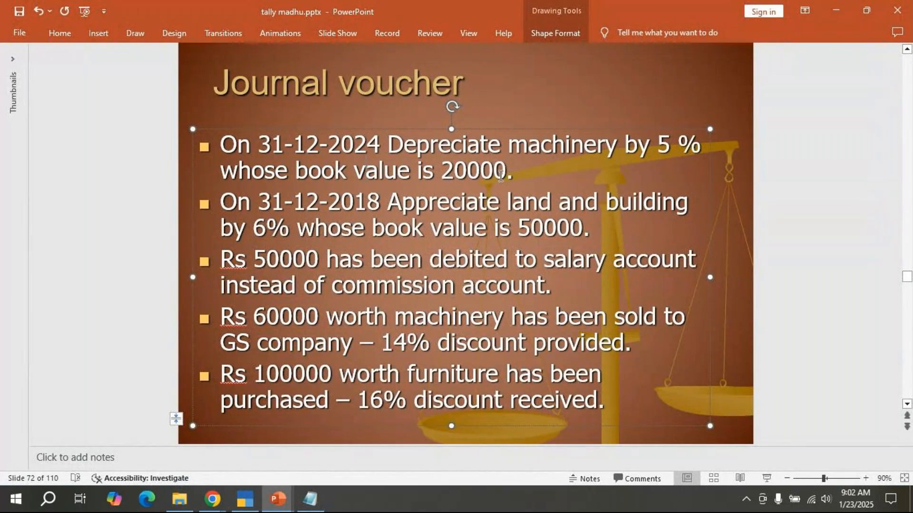
key(alt+Tab)
key(alt+Tab)
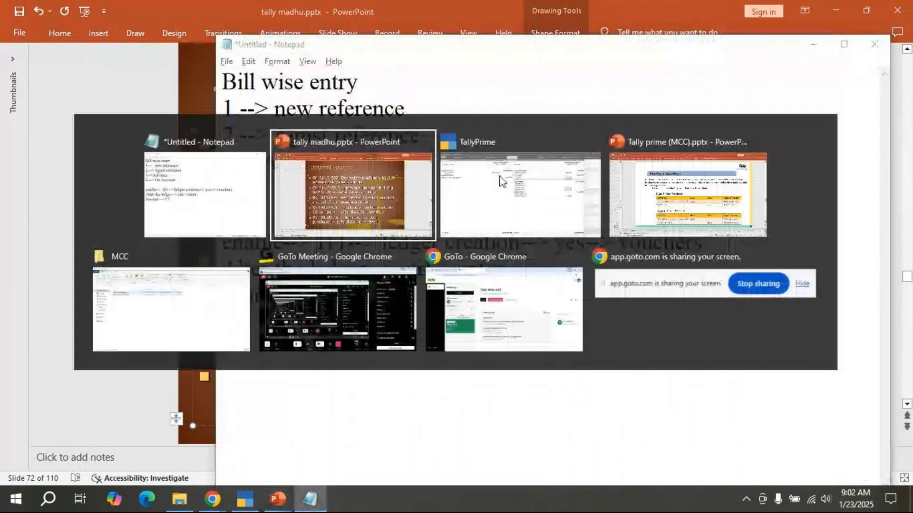
key(alt+Tab)
key(alt+Tab)
key(alt+Tab)
key(alt+Tab)
key(alt+Tab)
key(alt+Tab)
key(alt+Tab)
key(alt+Tab)
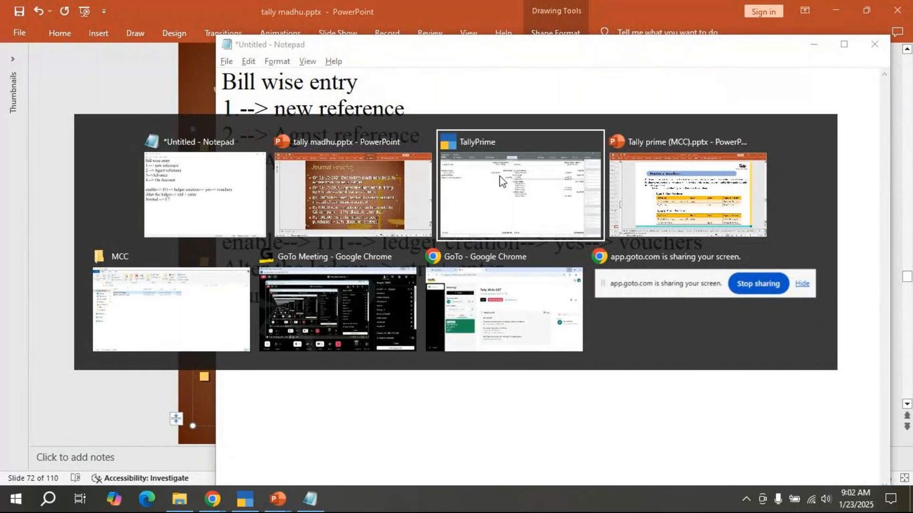
- Leave the Balance Sheet, open a new Journal voucher, and choose Machinery as the debit ledger
key(Escape)
key(Up)
key(Up)
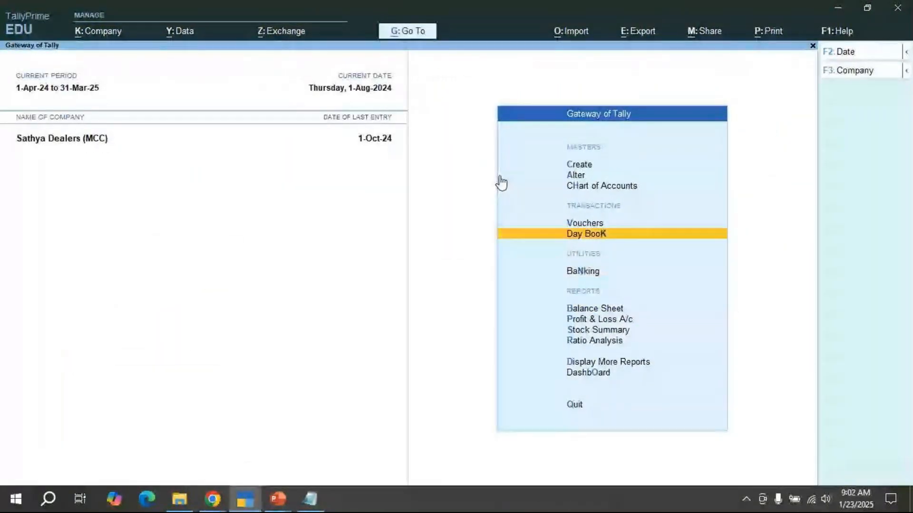
key(v)
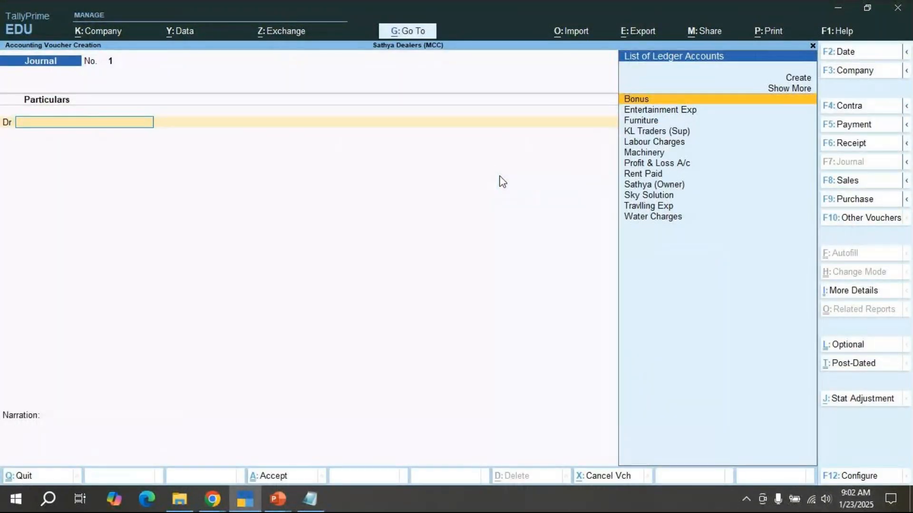
key(Down)
key(Down)
key(Down)
key(Down)
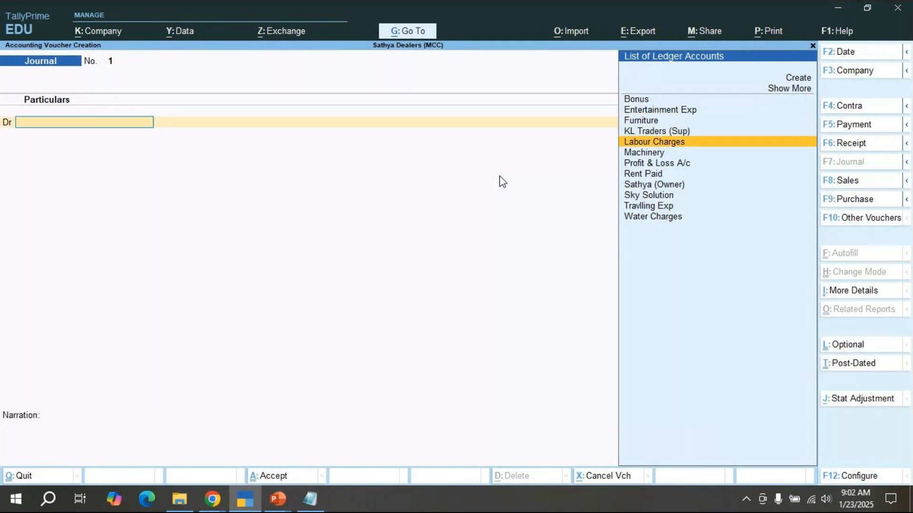
key(Down)
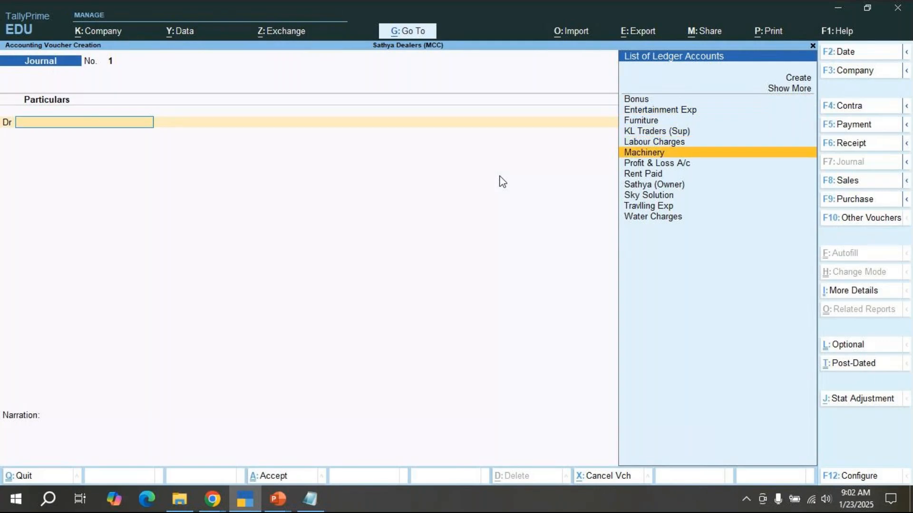
key(Return)
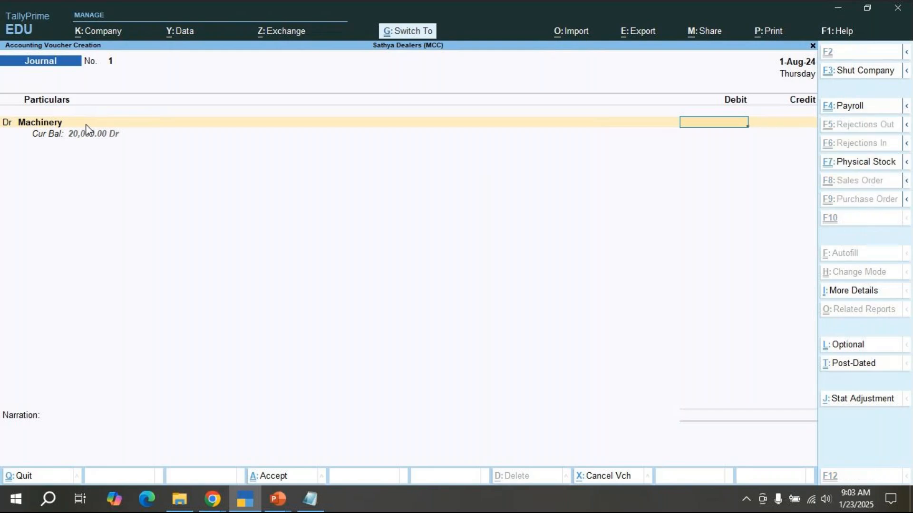
- Open the TallyPrime calculator, and add the line "ctrl +N--> to open & close (Calc)" to the Notepad notes
key(ctrl+n)
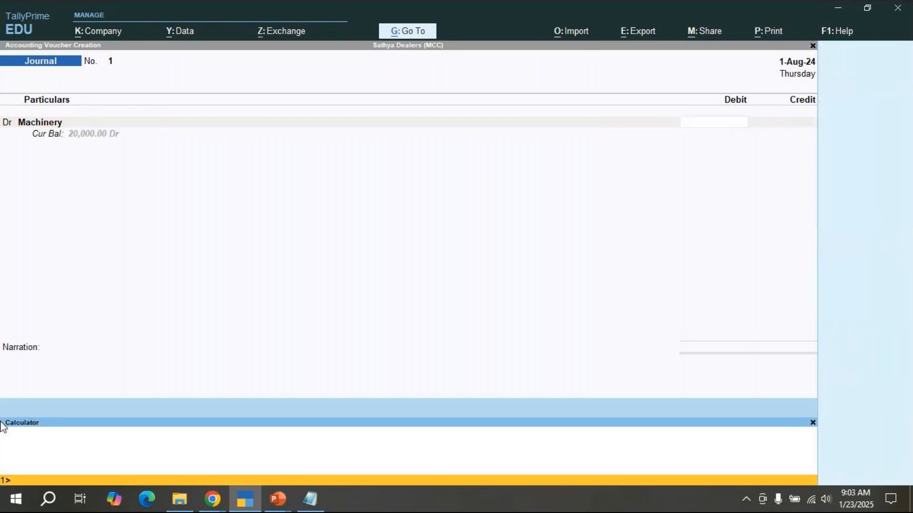
click(322, 501)
key(Return)
text(c)
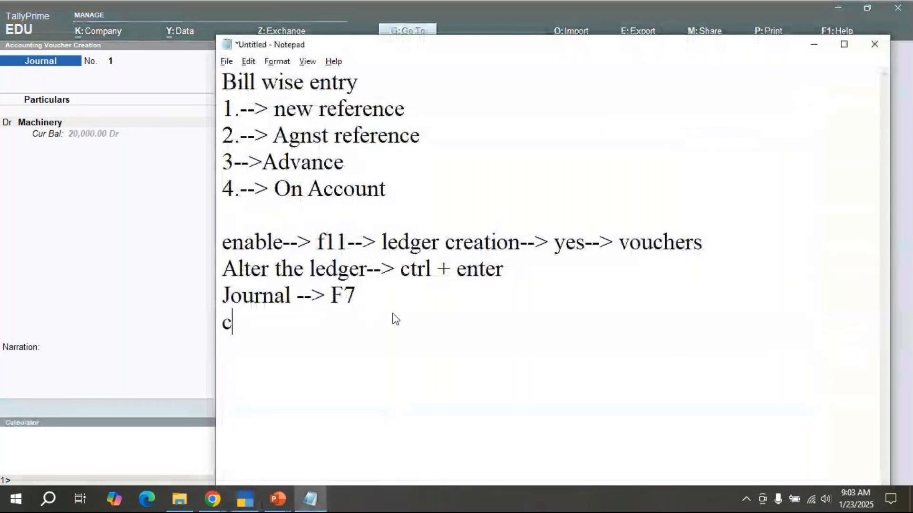
text(trl)
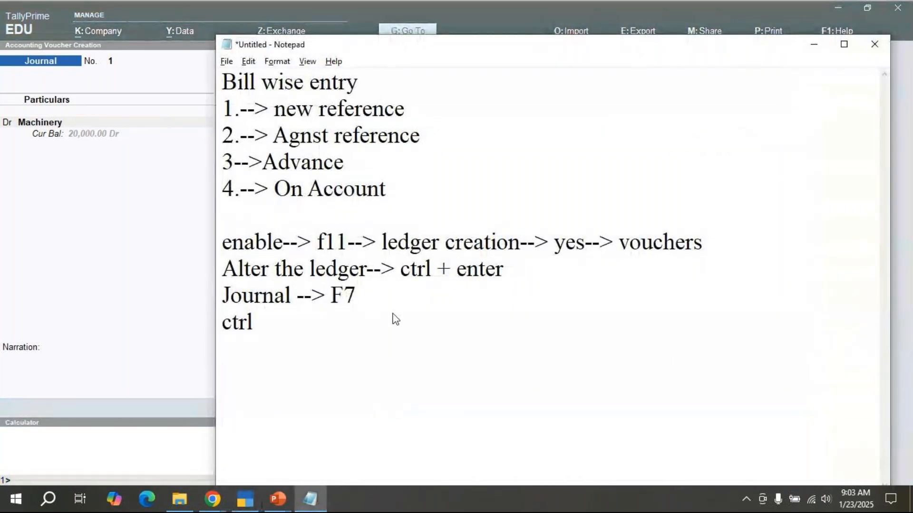
text( +N--> to open)
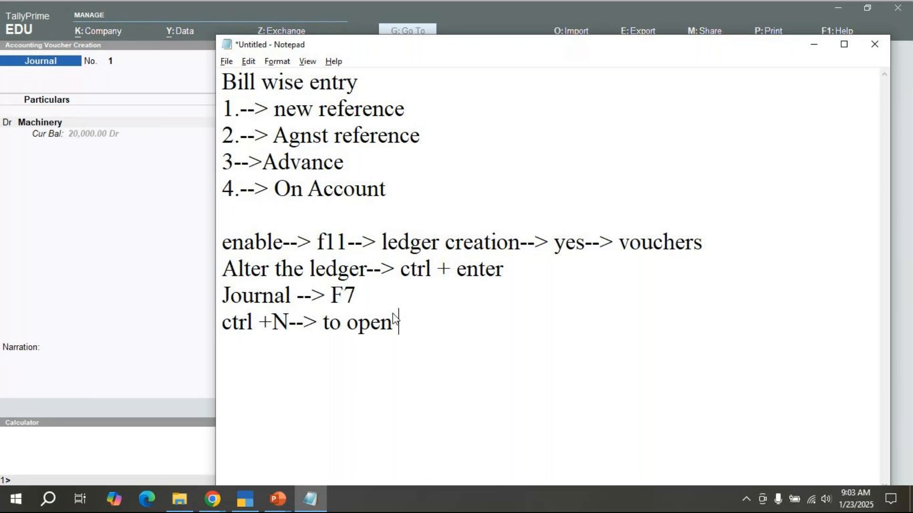
text(& close )
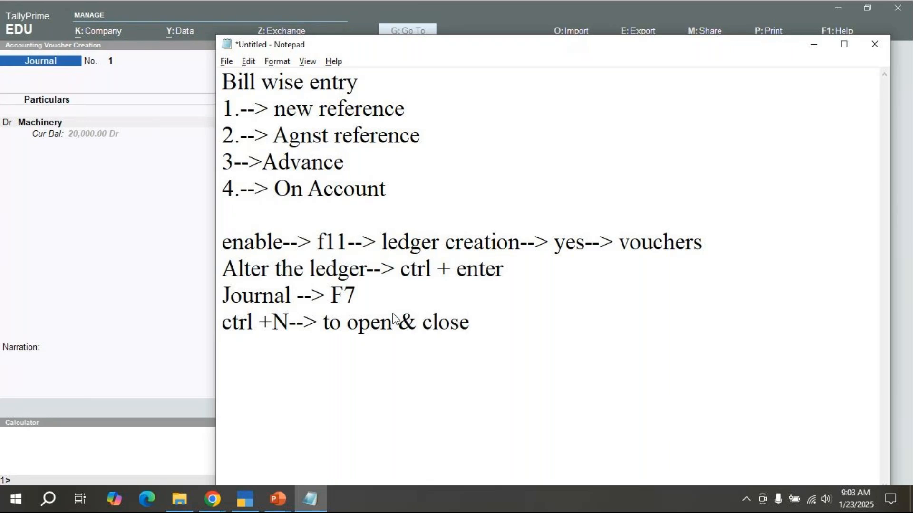
text((Calc))
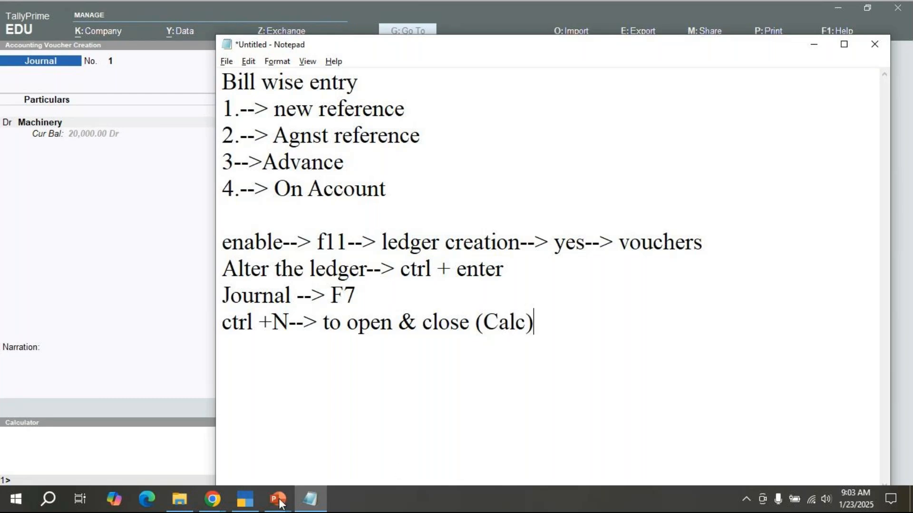
- Switch back to TallyPrime, and close and reopen the calculator panel
click(244, 499)
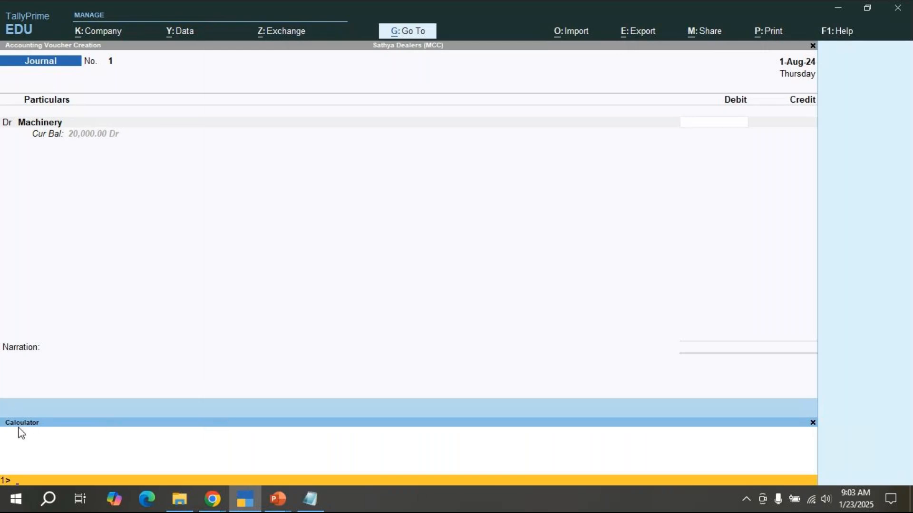
key(ctrl)
key(ctrl+m)
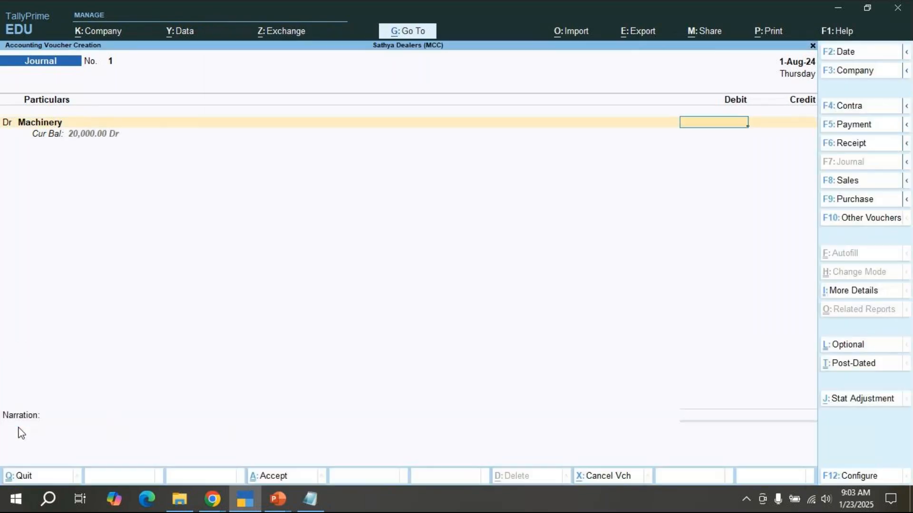
key(ctrl+n)
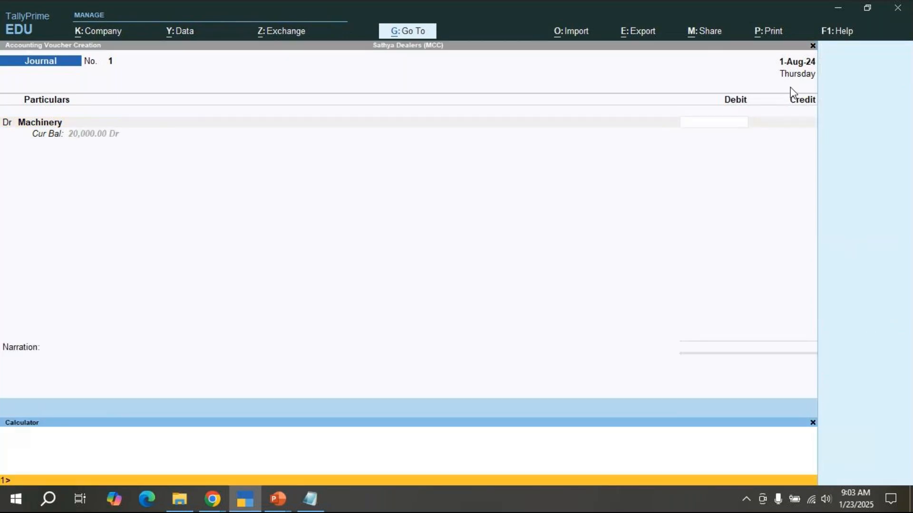
- Enter 20000 as the Machinery debit, calculate 20000*5% in the calculator, and close the calculator
click(700, 127)
text(20000)
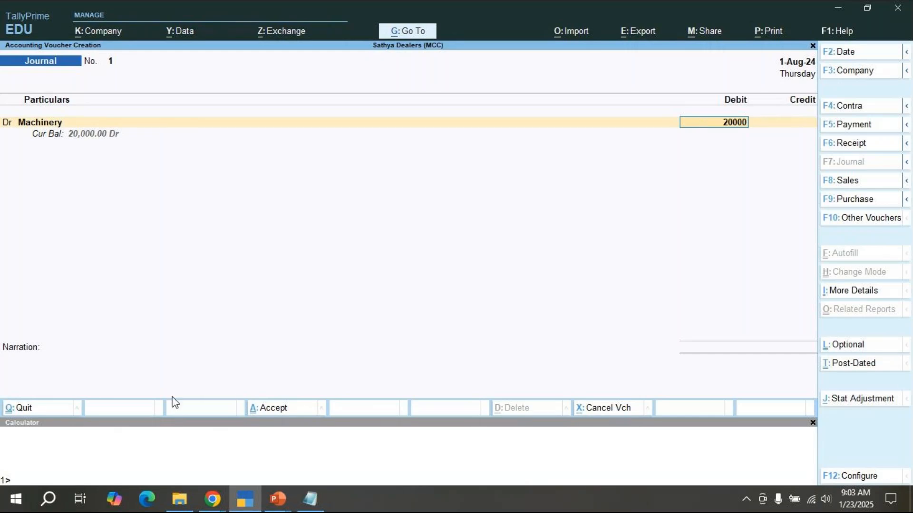
click(147, 450)
text(2)
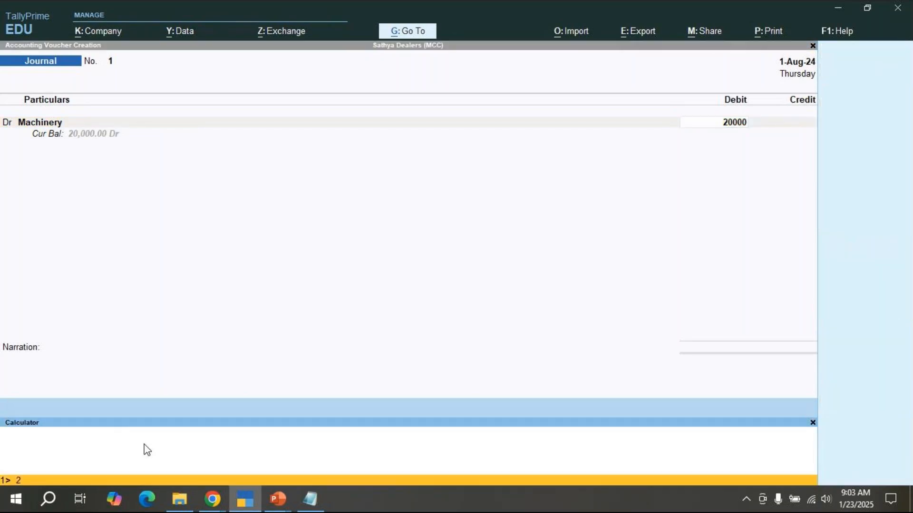
text(0000*5%)
key(Return)
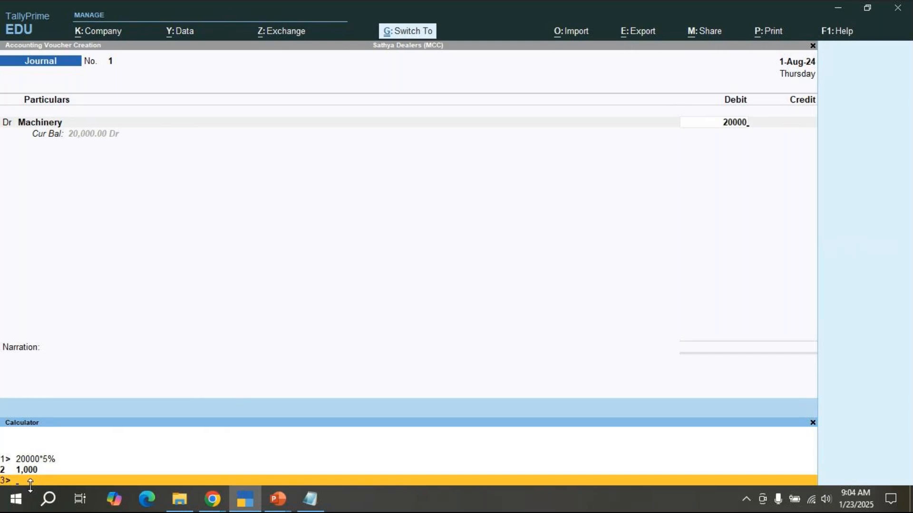
key(Escape)
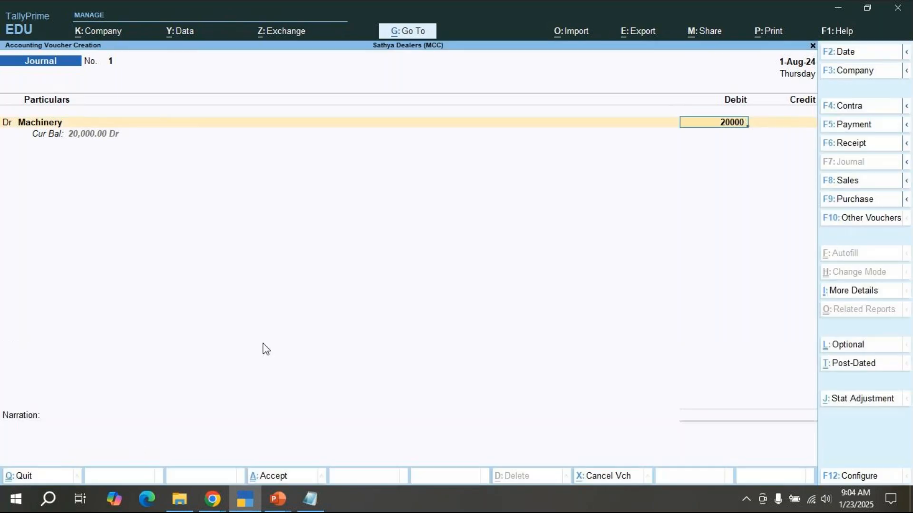
- Replace the Machinery debit amount with 1000 and accept the line
key(BackSpace)
key(BackSpace)
key(BackSpace)
key(BackSpace)
key(BackSpace)
text(1000)
key(Return)
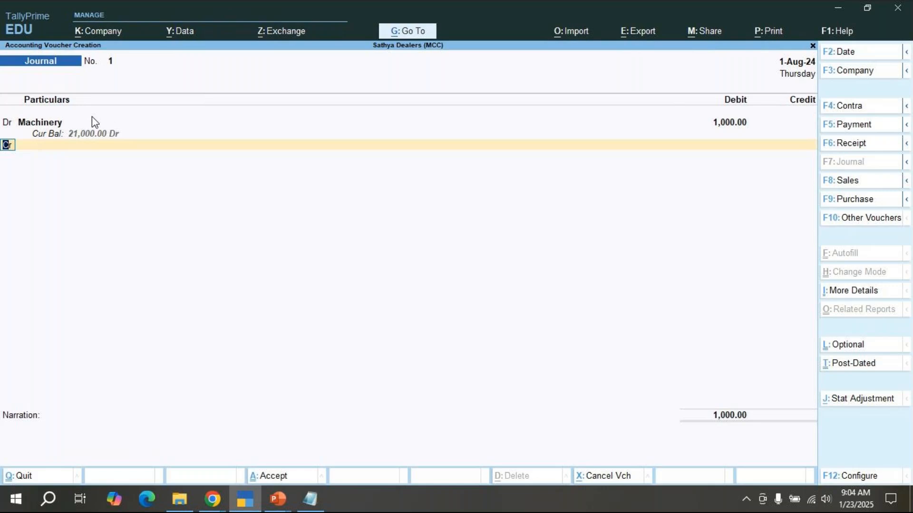
- Go back to the voucher's debit ledger and start a new ledger master named Depreciate, without an alias
key(BackSpace)
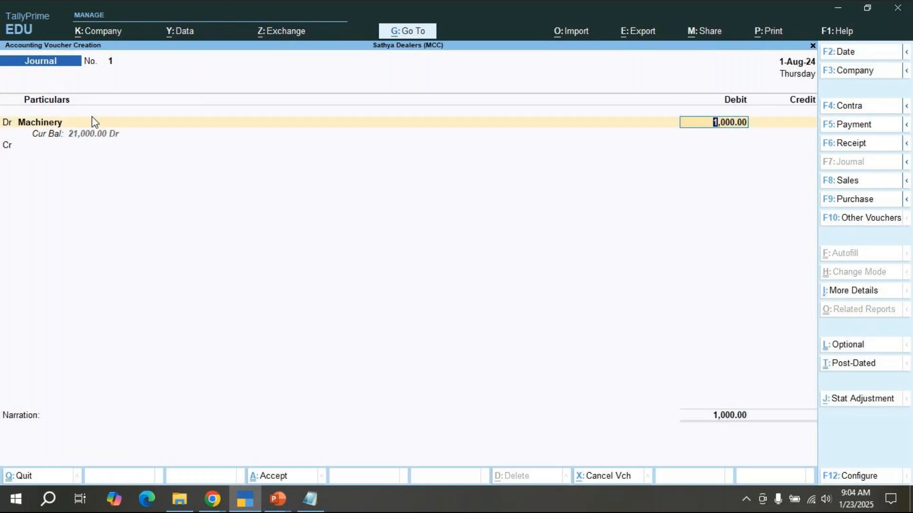
key(BackSpace)
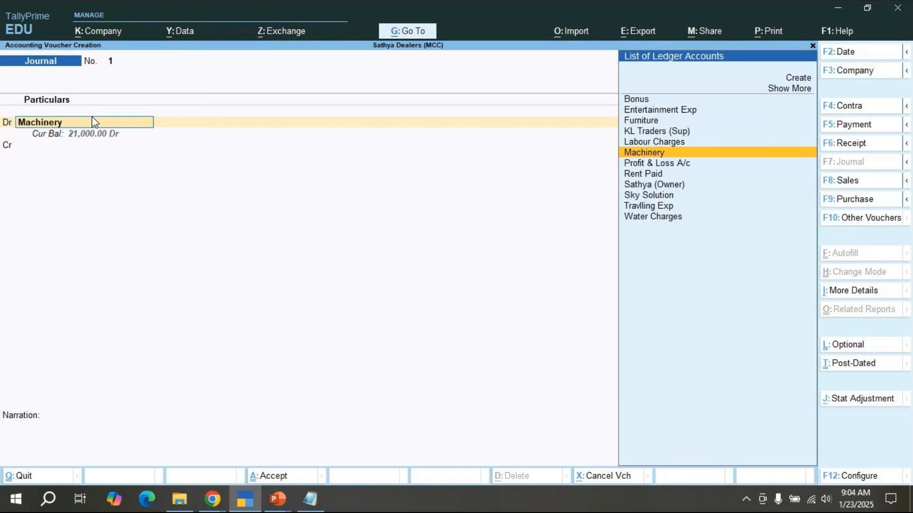
key(ctrl)
key(alt+c)
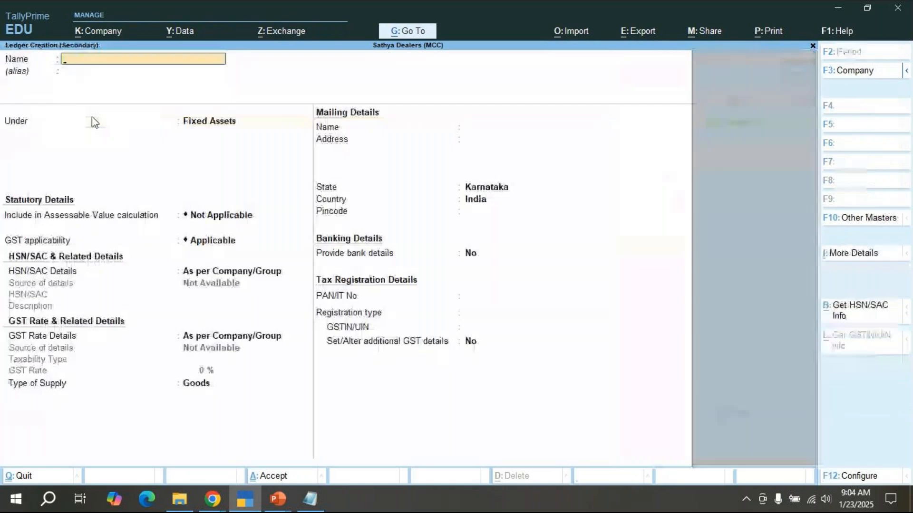
text(Depreciate)
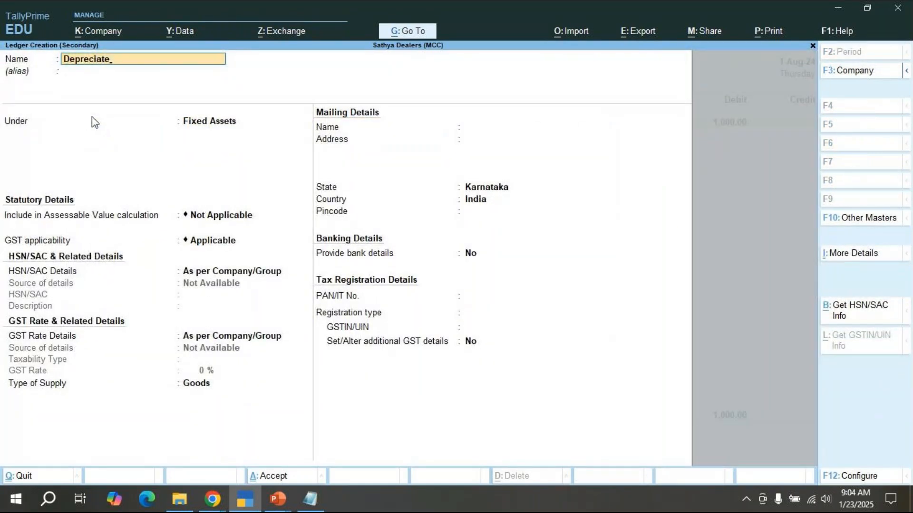
key(Return)
key(Return)
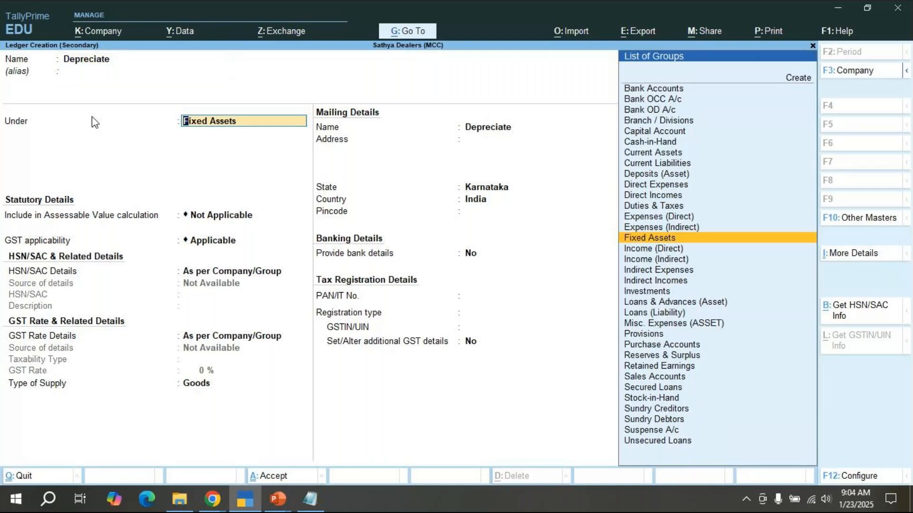
- Place the Depreciate ledger under Indirect Expenses and save it with the remaining defaults
text(in)
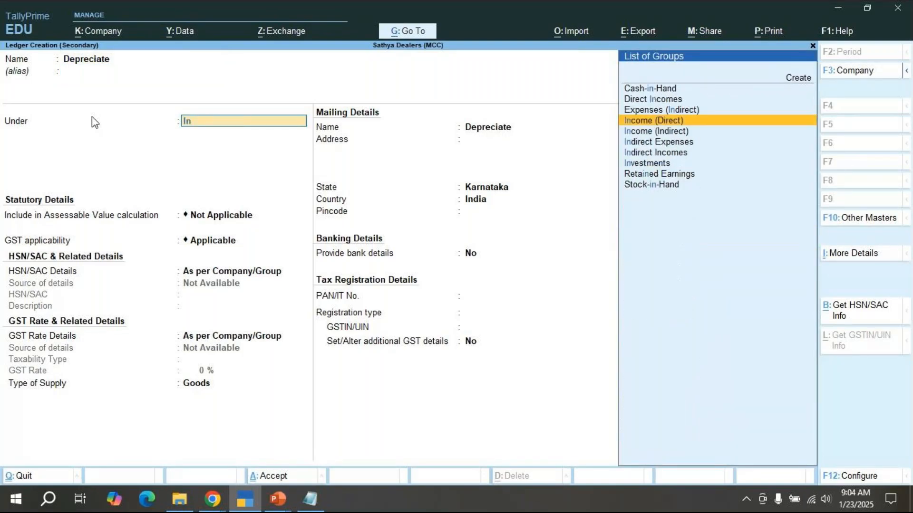
key(Down)
key(Down)
key(Return)
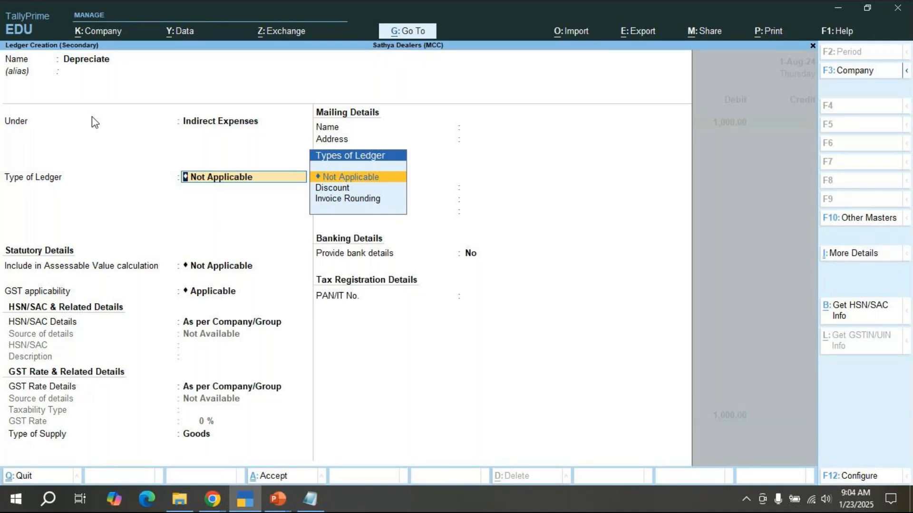
key(ctrl)
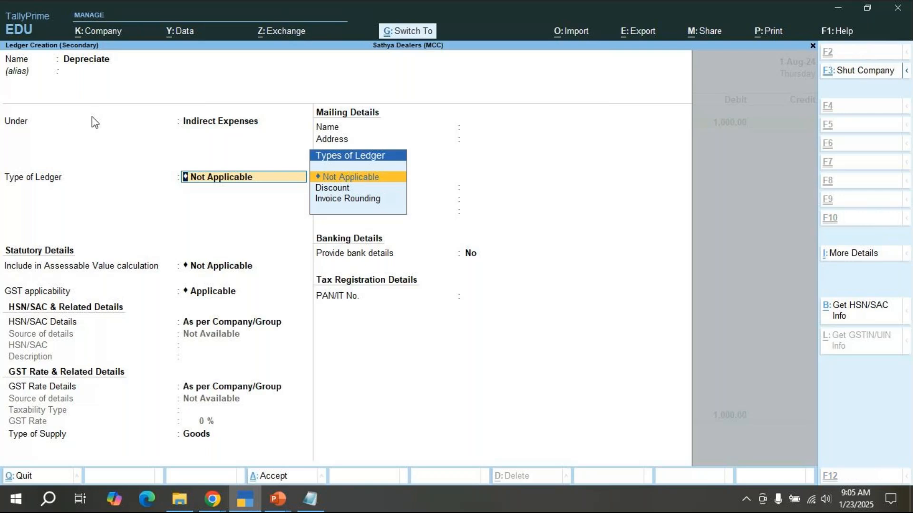
key(ctrl+a)
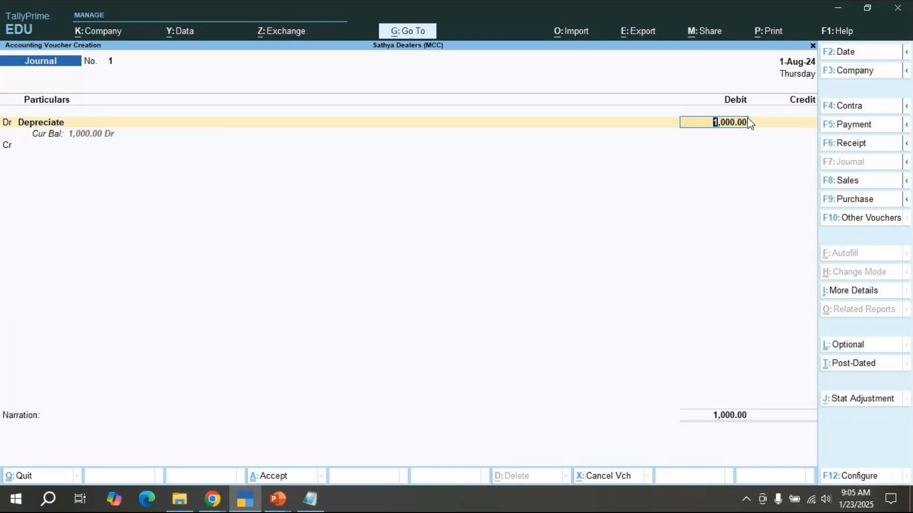
- Keep the 1,000 debit to Depreciate, credit Machinery with 1,000, save the journal voucher without narration, and leave voucher entry
key(Return)
key(Return)
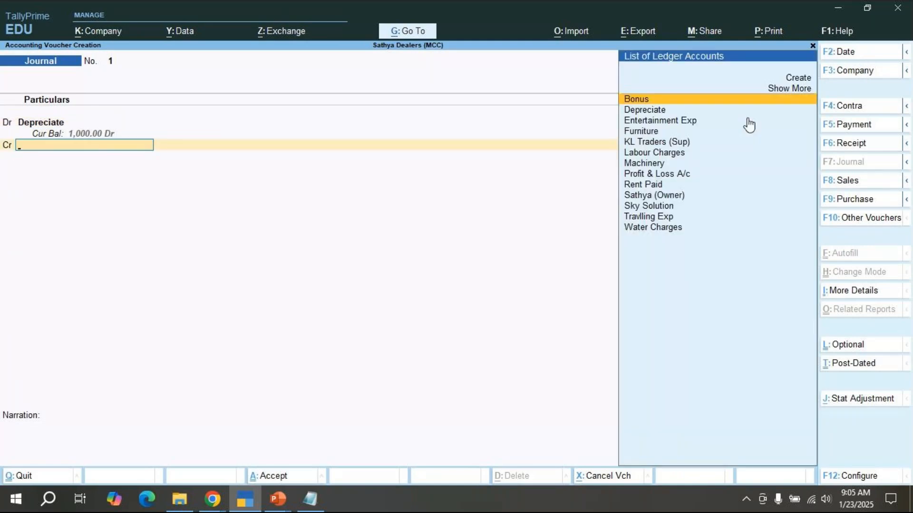
text(Mac)
key(Return)
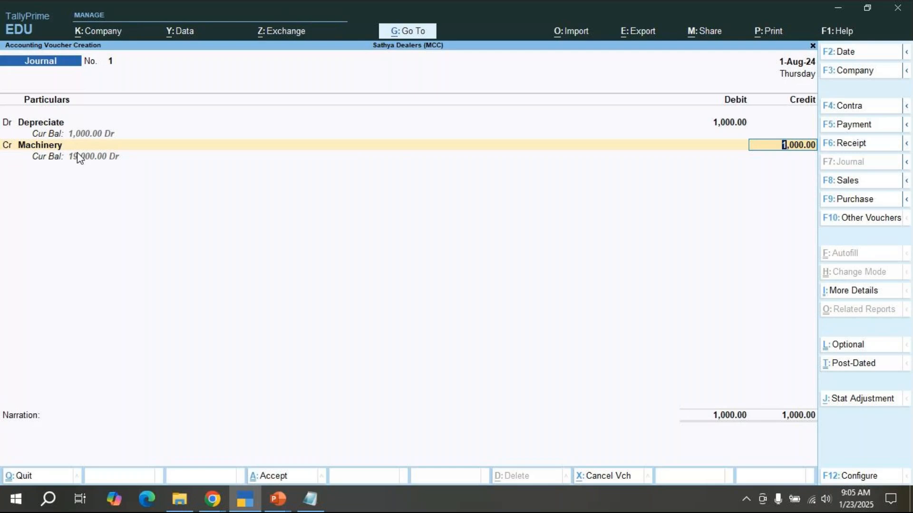
key(Return)
key(Return)
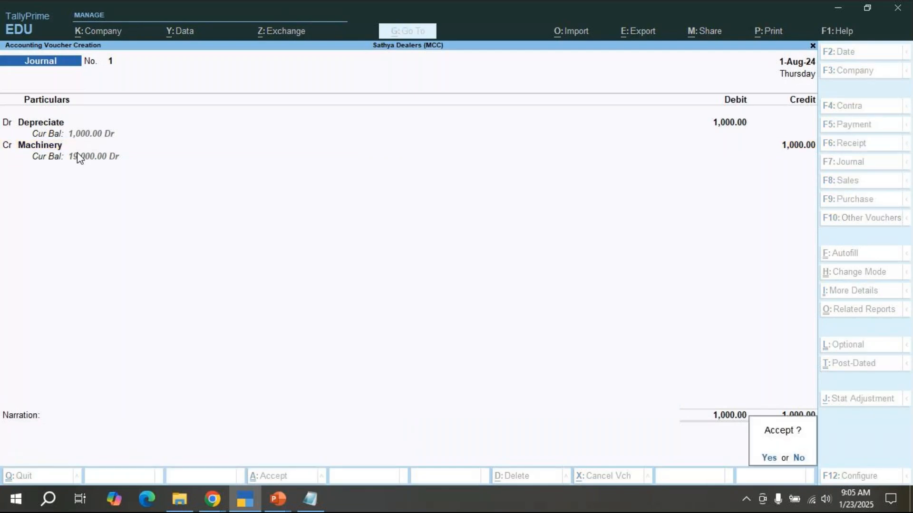
key(Return)
key(Escape)
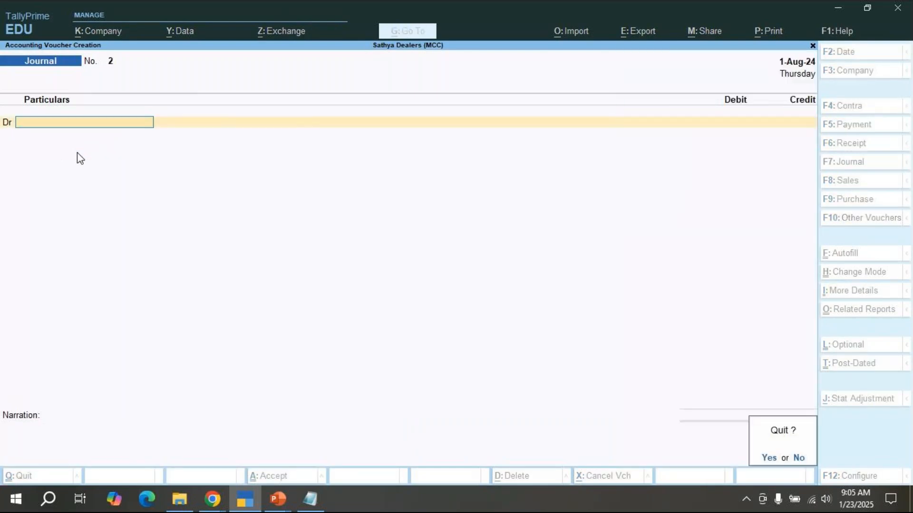
key(Return)
- Check the Machinery value under Fixed Assets in the detailed Balance Sheet, and close the report
key(Down)
key(Down)
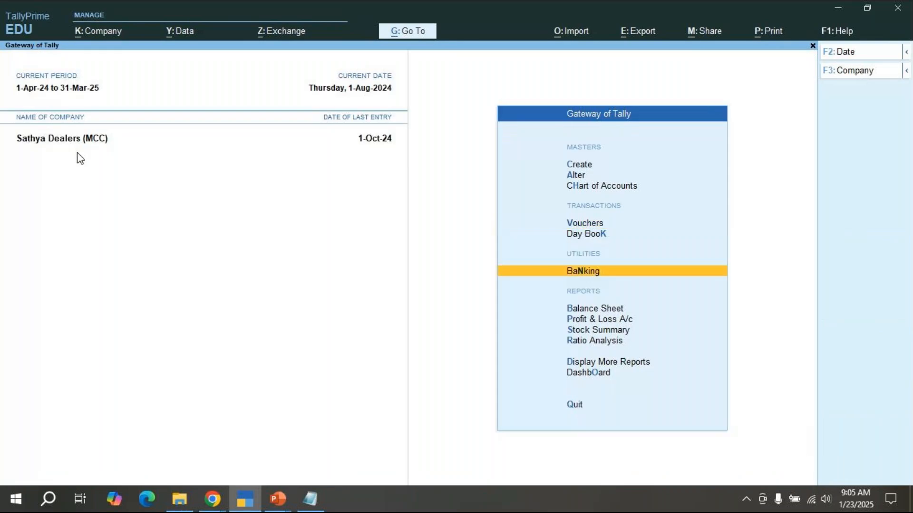
key(Down)
key(Return)
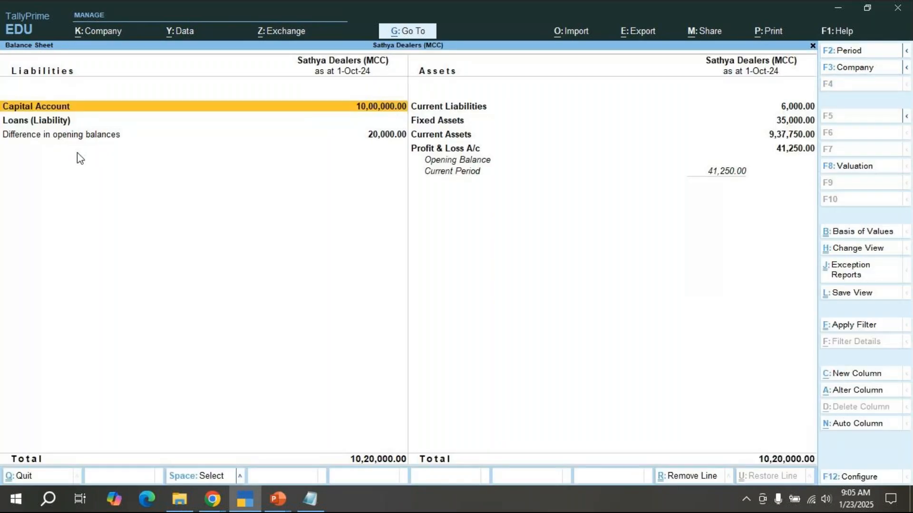
key(alt+F5)
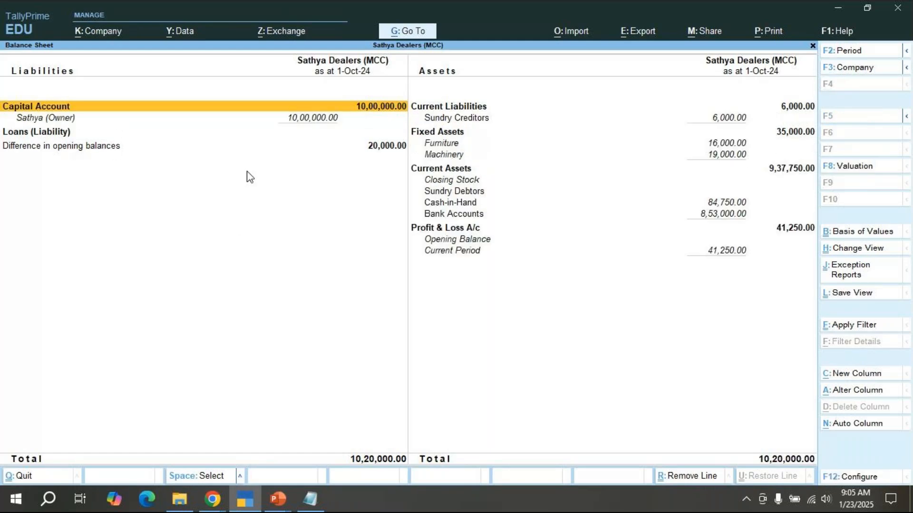
click(727, 155)
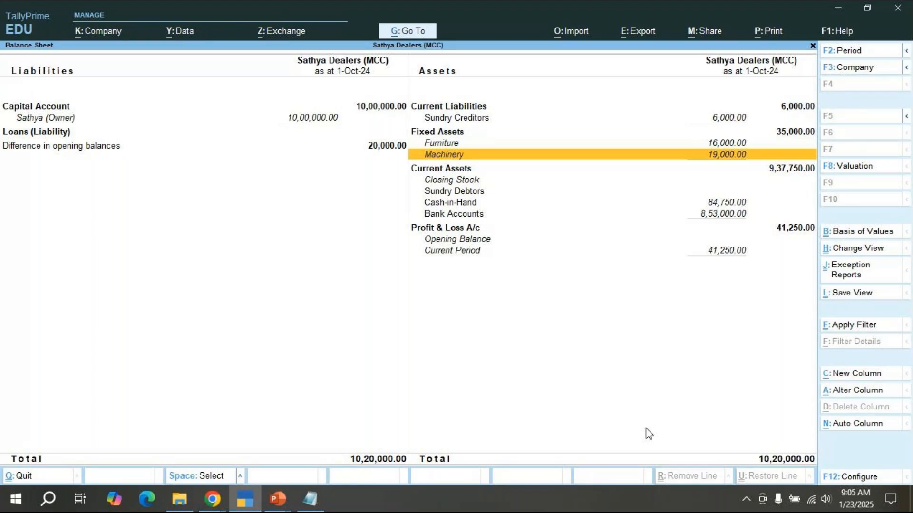
key(Escape)
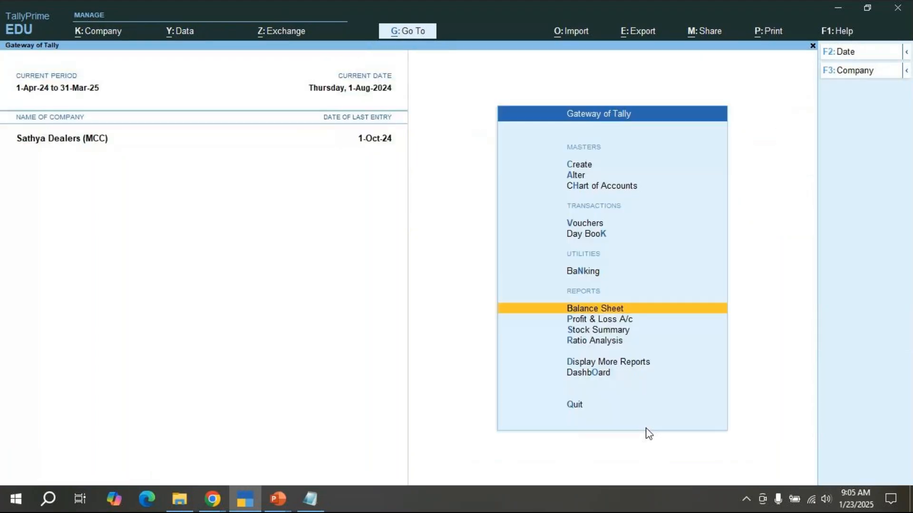
- Switch to the PowerPoint journal voucher slide and change the land and building exercise's year to 2024
key(alt+Tab)
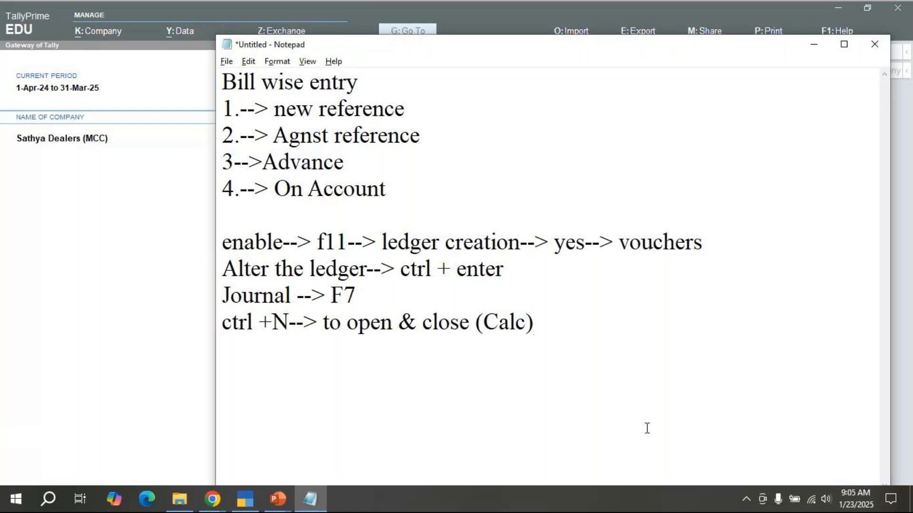
key(alt+Tab)
key(alt+Tab)
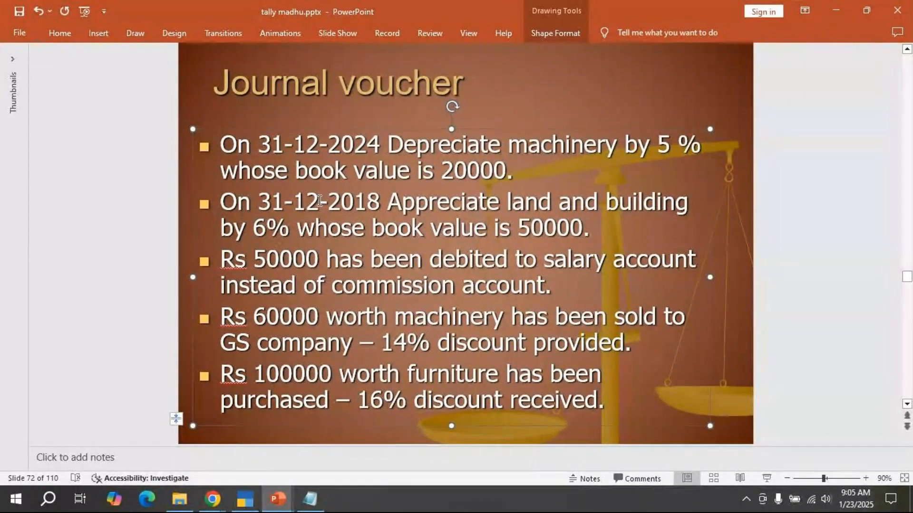
click(373, 204)
key(BackSpace)
key(BackSpace)
text(24)
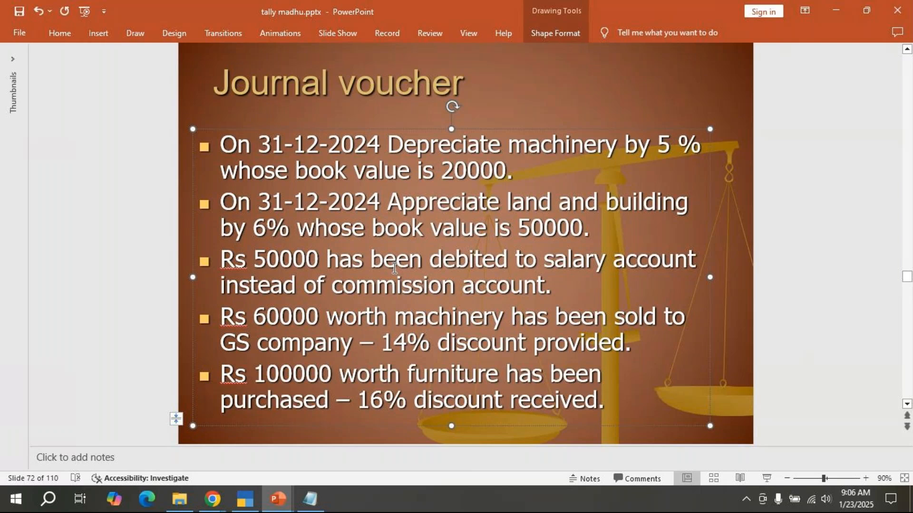
- Switch back to TallyPrime and start creating a new ledger master
key(alt+Tab)
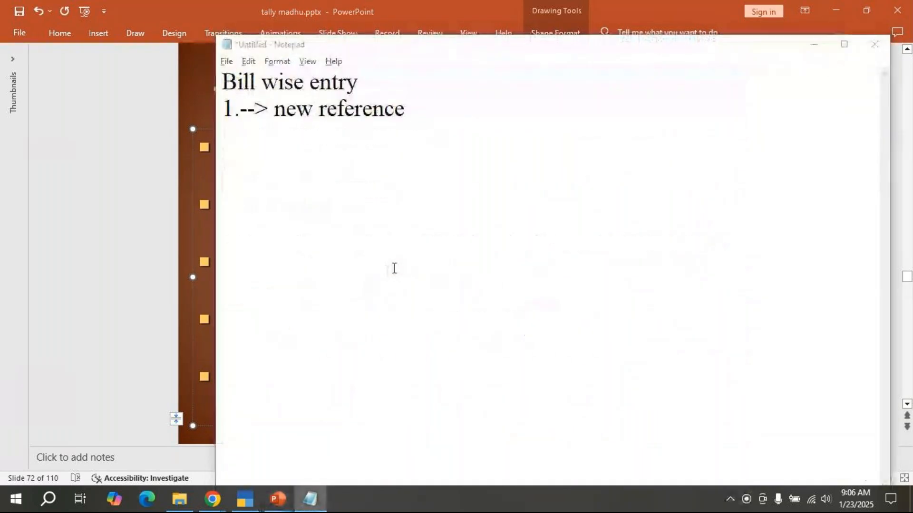
key(alt+Tab)
key(alt+Tab)
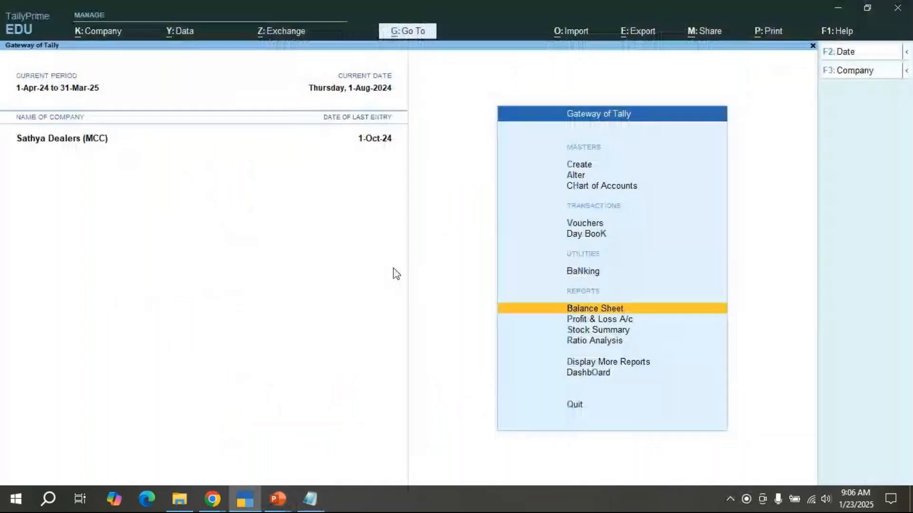
key(Up)
key(Up)
key(Up)
key(Up)
key(Up)
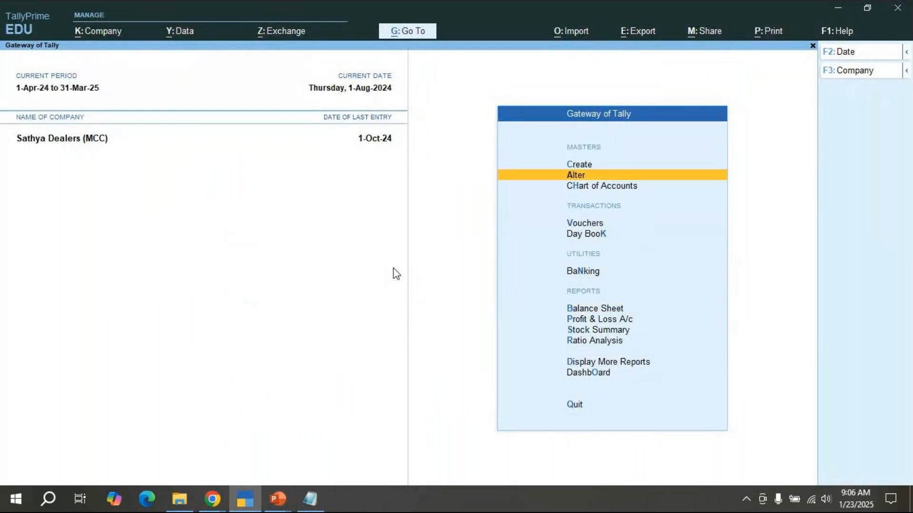
key(Up)
key(Return)
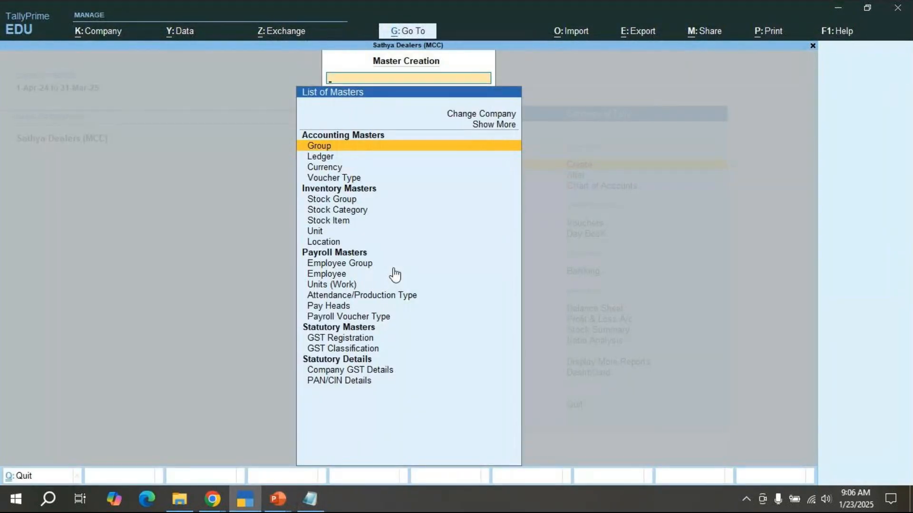
key(Down)
key(Return)
- Name the ledger Land & Building, without an alias, and place it under Fixed Assets
text(Land)
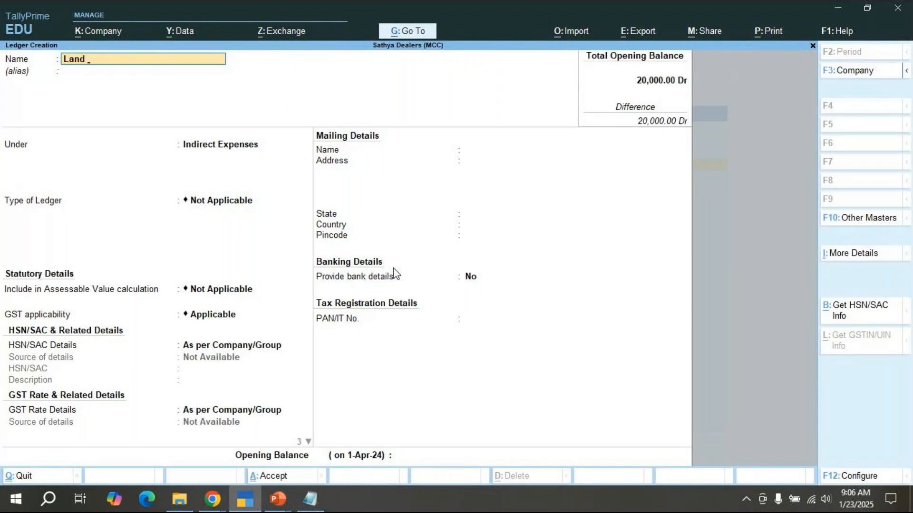
text(& Building)
key(Return)
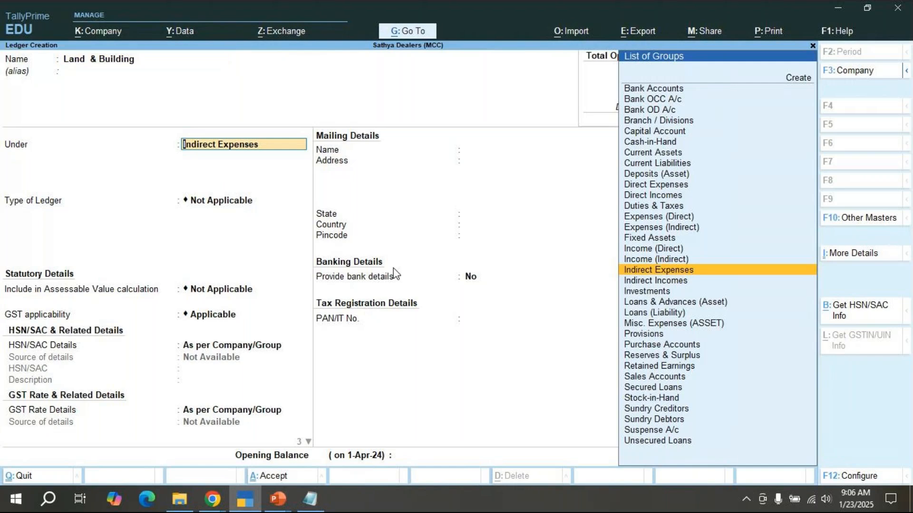
text(Fi)
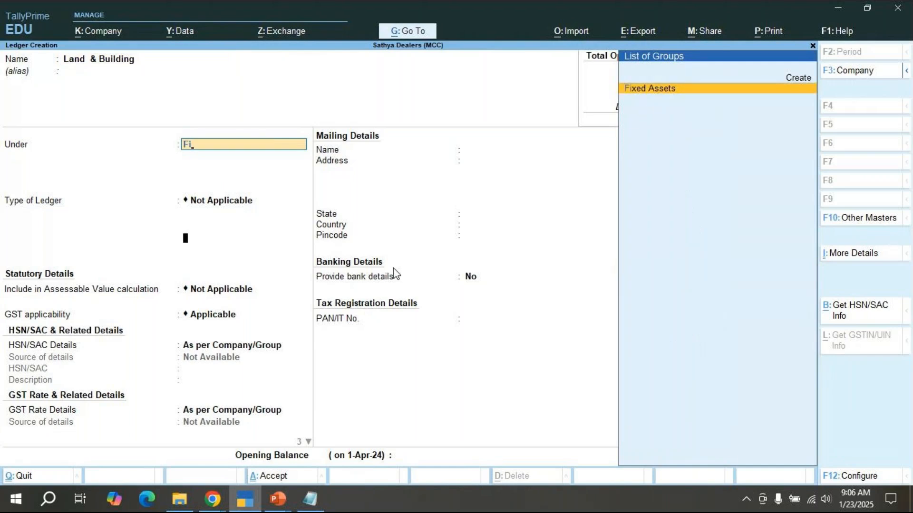
key(Return)
- Keep the statutory and mailing defaults, set the ledger's opening balance to 50000, save it, and leave ledger creation
key(Return)
key(Return)
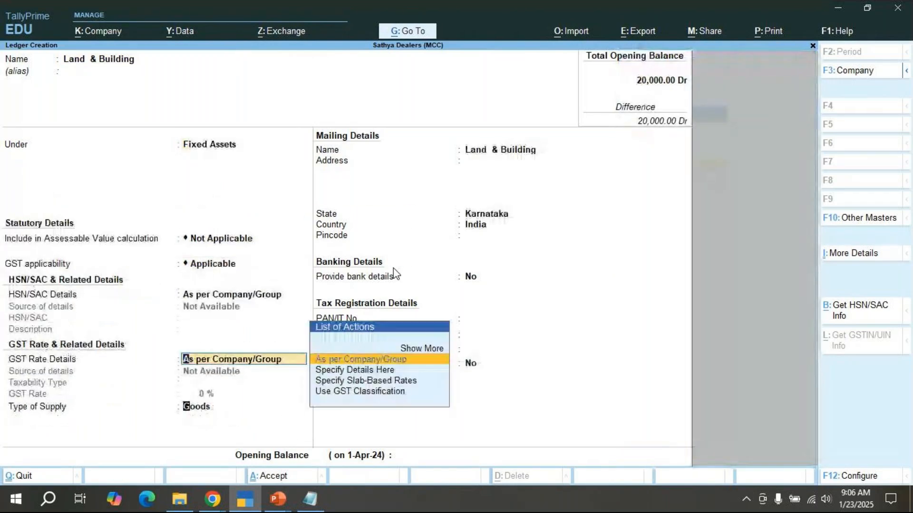
key(Return)
key(Return)
key(Return)
key(Return)
key(Return)
key(Return)
key(Return)
text(50000)
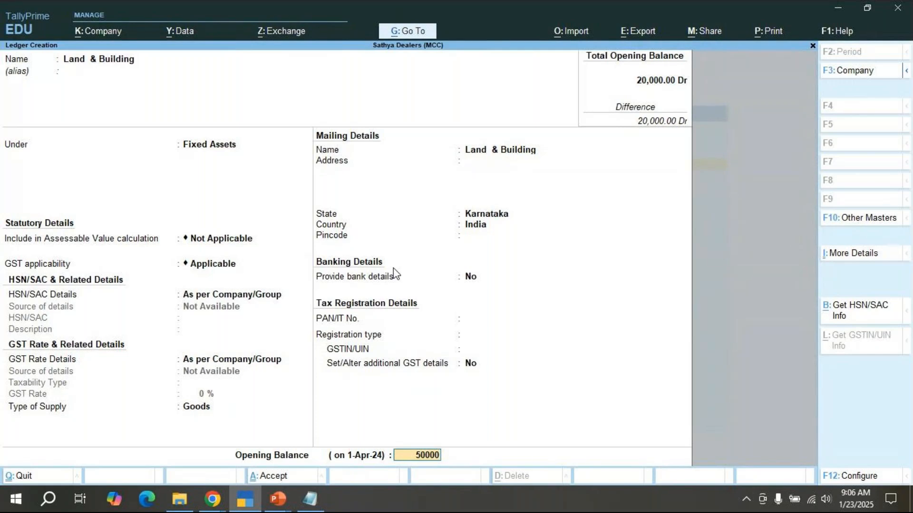
key(Return)
key(Return)
key(Return)
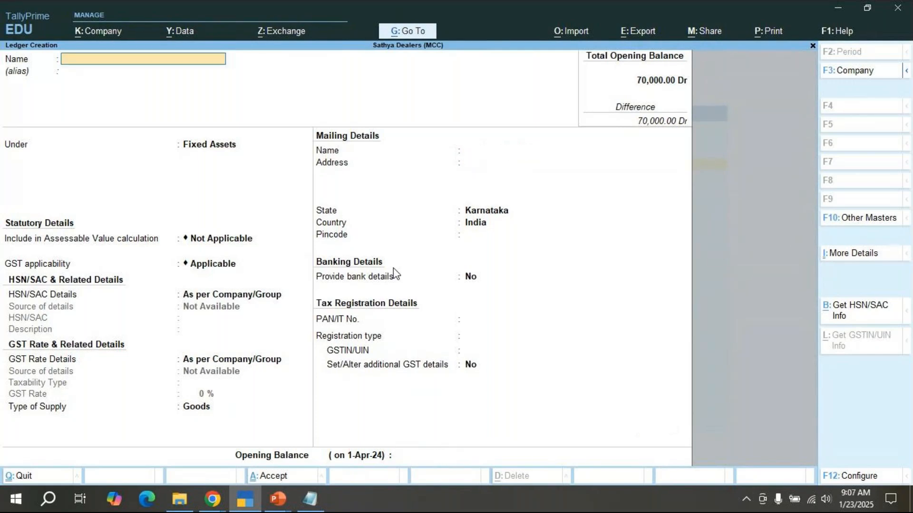
key(Escape)
key(Return)
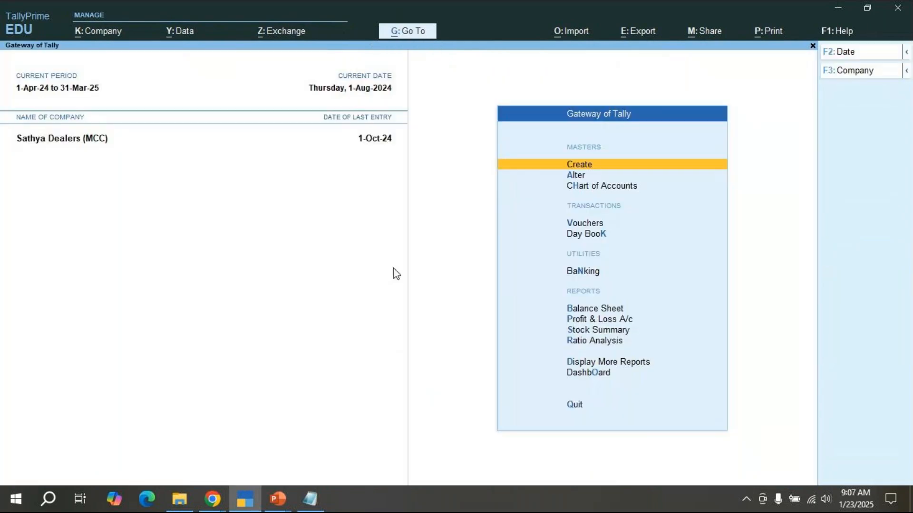
- Check the Land & Building value under Fixed Assets in the detailed Balance Sheet, and close the report
key(Down)
key(Down)
key(Down)
key(Down)
key(Down)
key(Down)
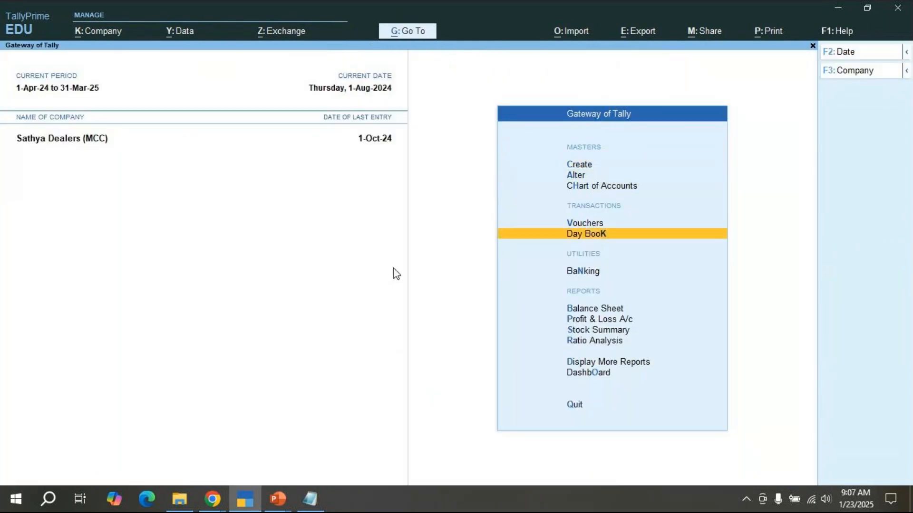
key(Return)
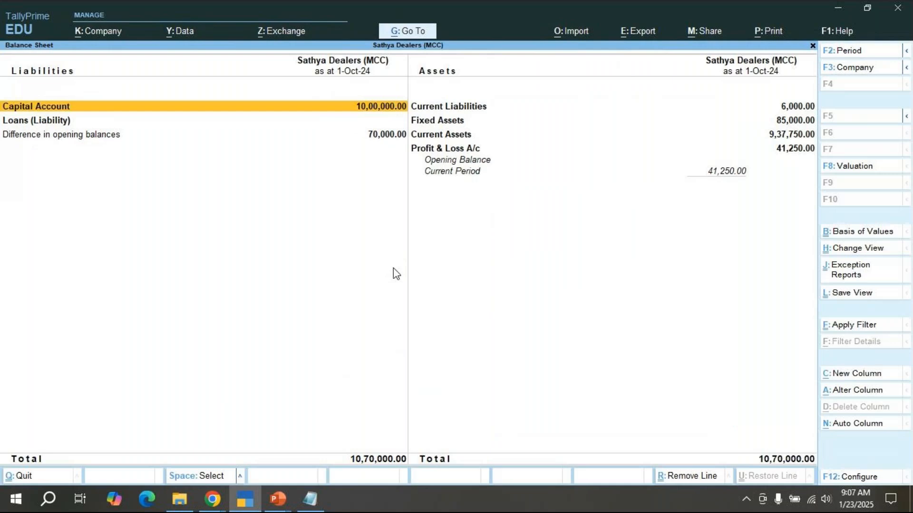
key(alt)
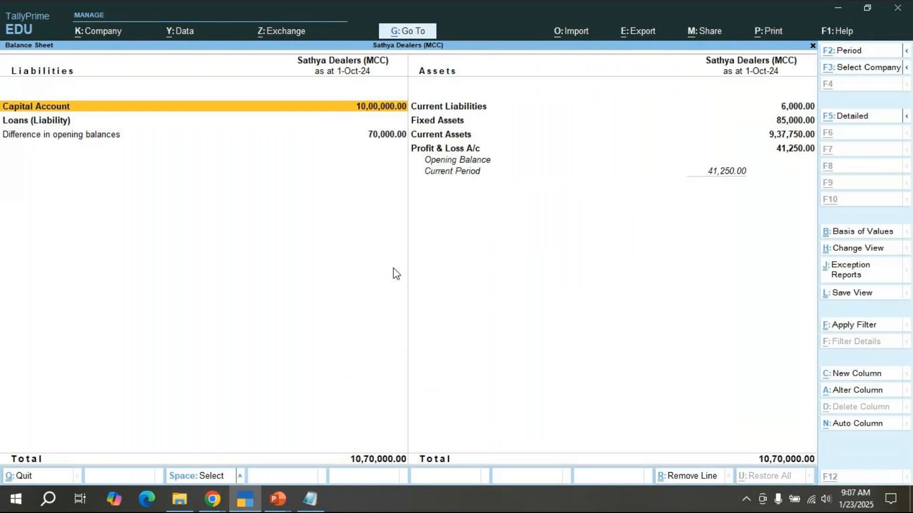
key(alt+F5)
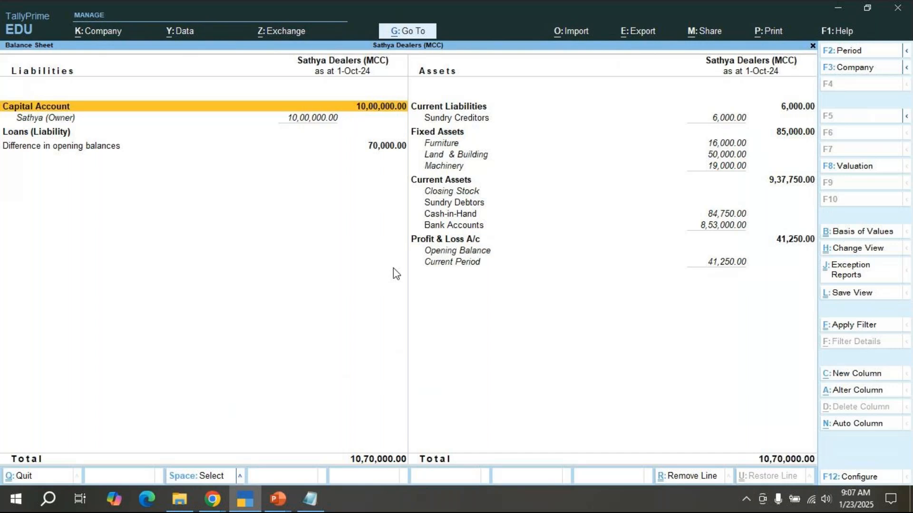
key(Down)
key(Right)
key(Down)
key(Down)
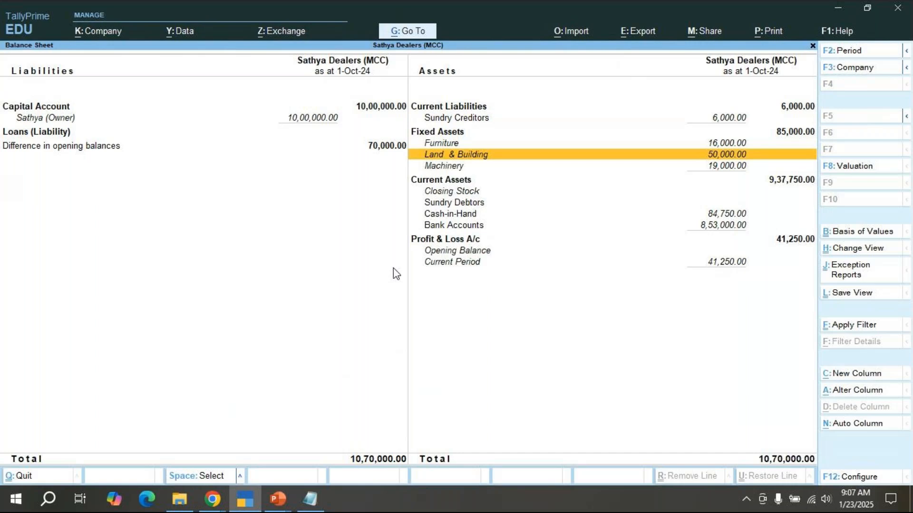
key(Escape)
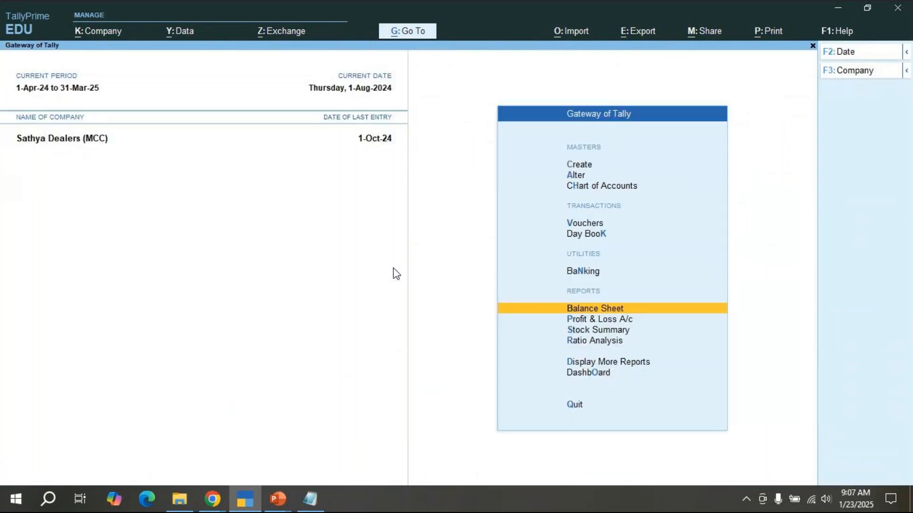
- Open voucher entry for a new journal voucher
key(Up)
key(Up)
key(Up)
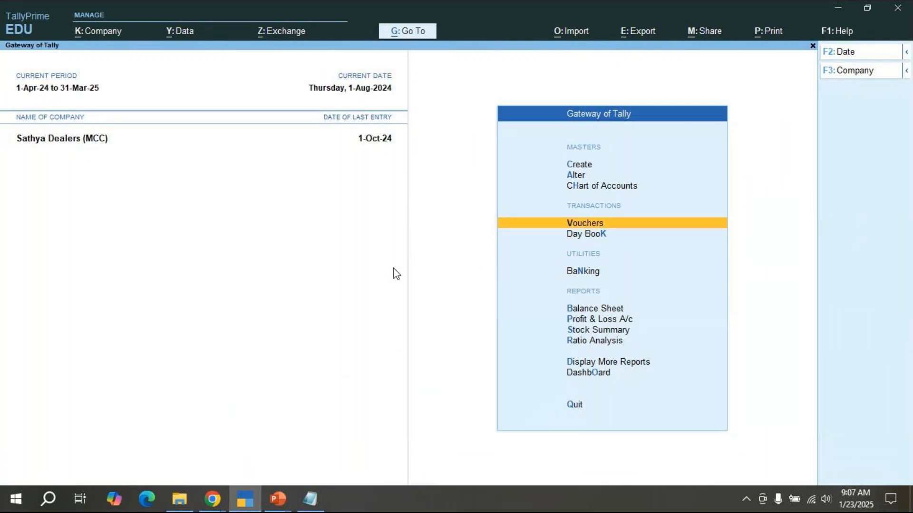
key(Return)
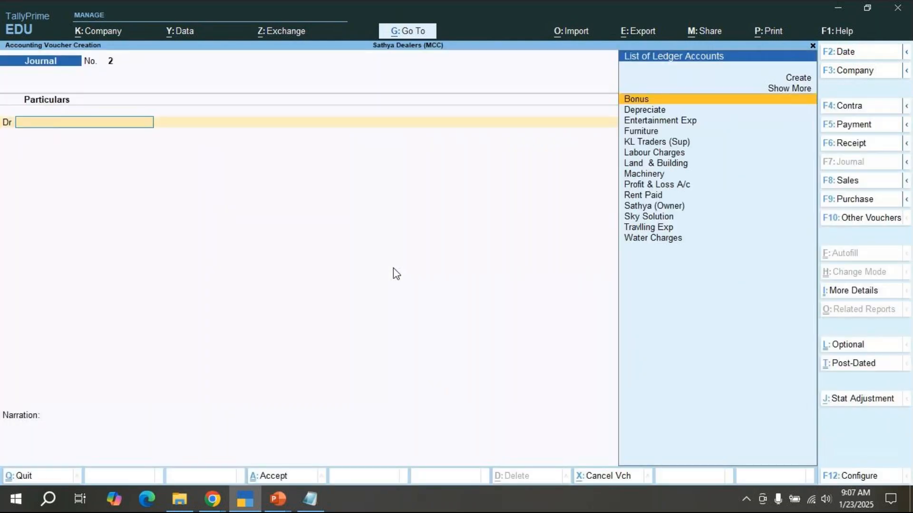
- Choose Land & Building as the debit ledger of the journal voucher
key(Down)
key(Down)
key(Down)
key(Down)
key(Down)
key(Down)
key(Down)
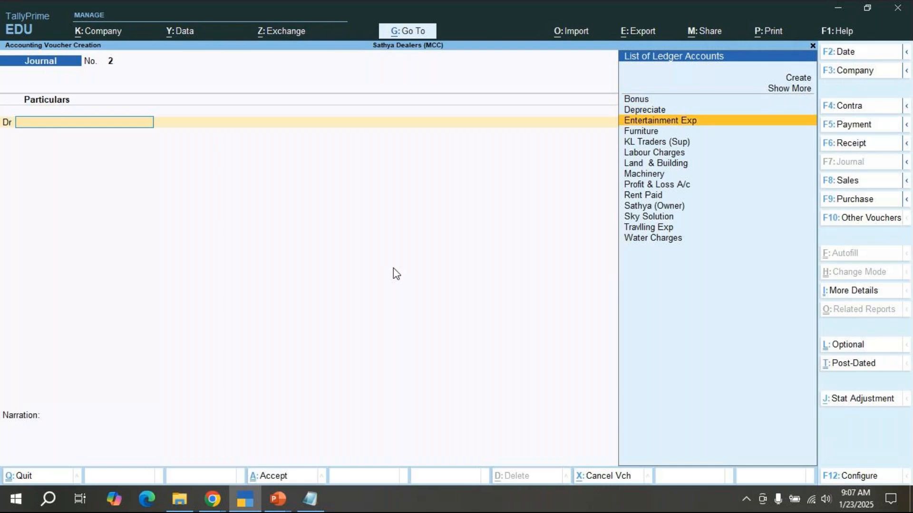
key(Up)
key(Return)
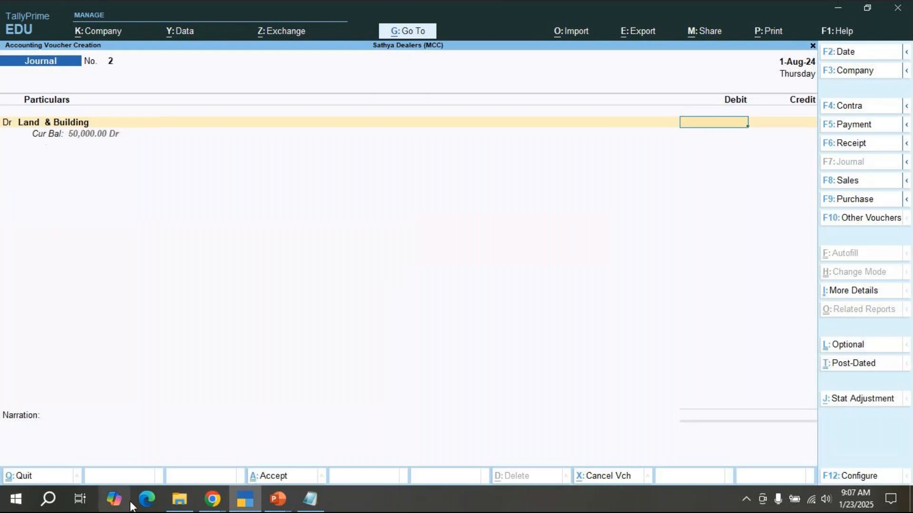
- Look up the land and building appreciation rate in the tally madhu.pptx presentation in PowerPoint, and return to TallyPrime
mouse_move(277, 504)
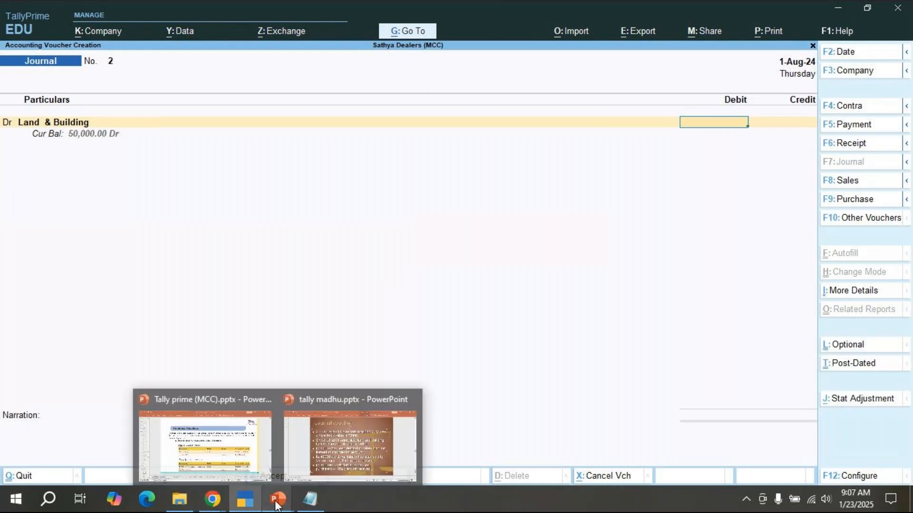
click(333, 460)
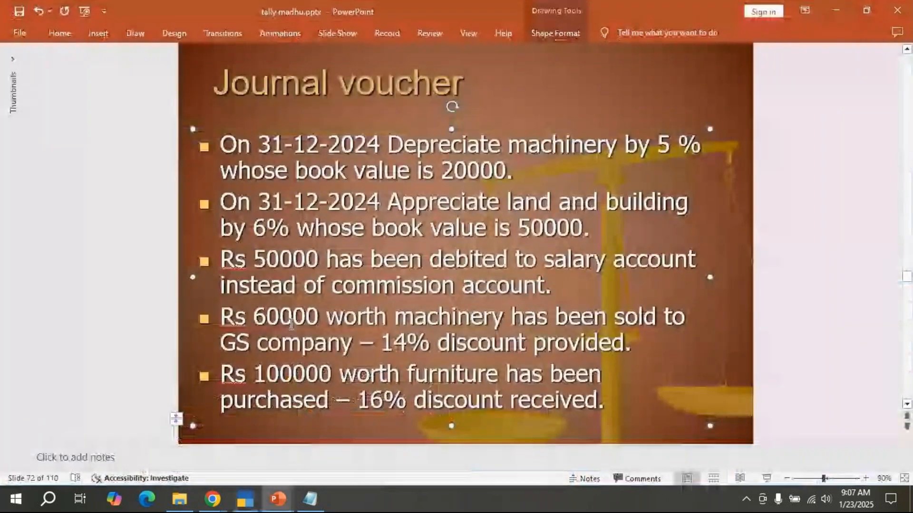
double_click(259, 230)
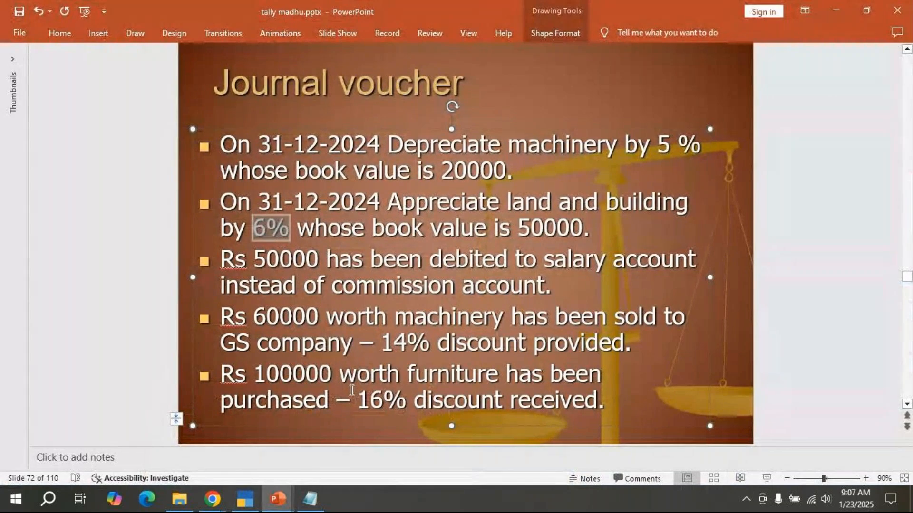
key(alt+Tab)
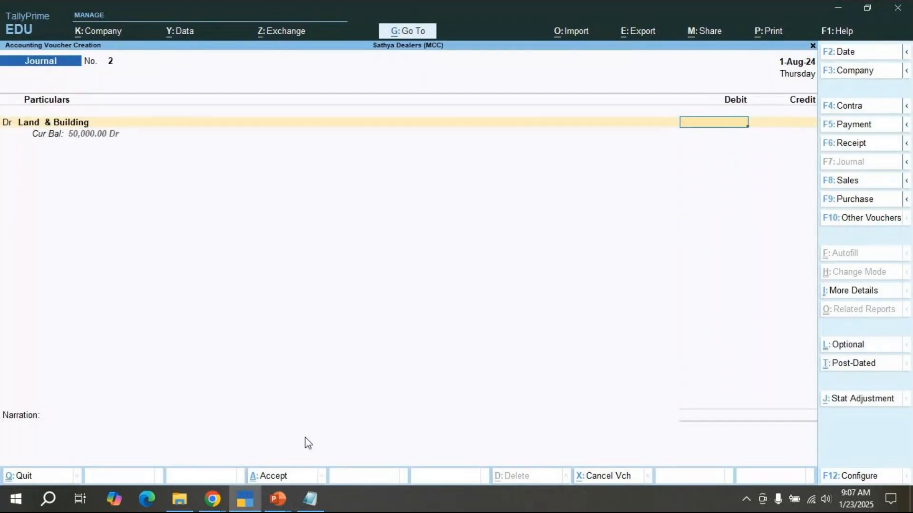
- Calculate 50000*6% in the built-in calculator, close it, and enter 3000 as the Land & Building debit amount
key(ctrl+n)
text(50)
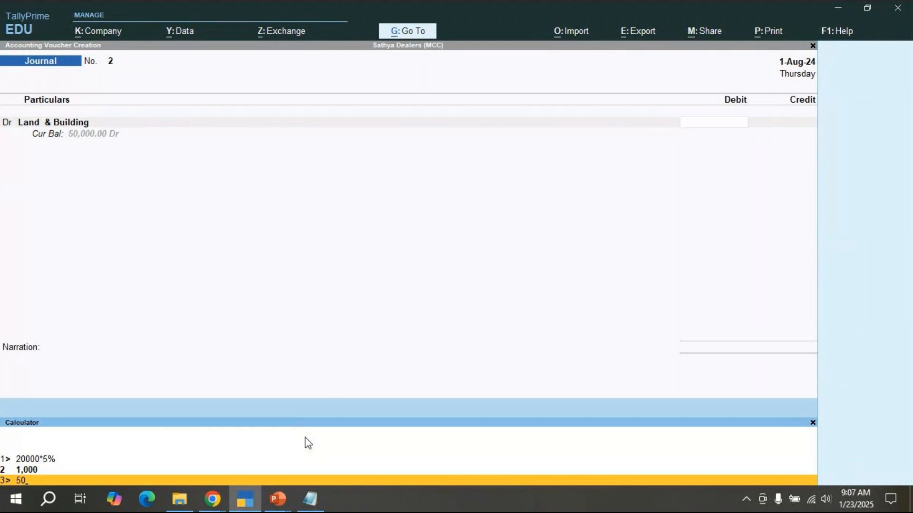
text(000*6%)
key(Return)
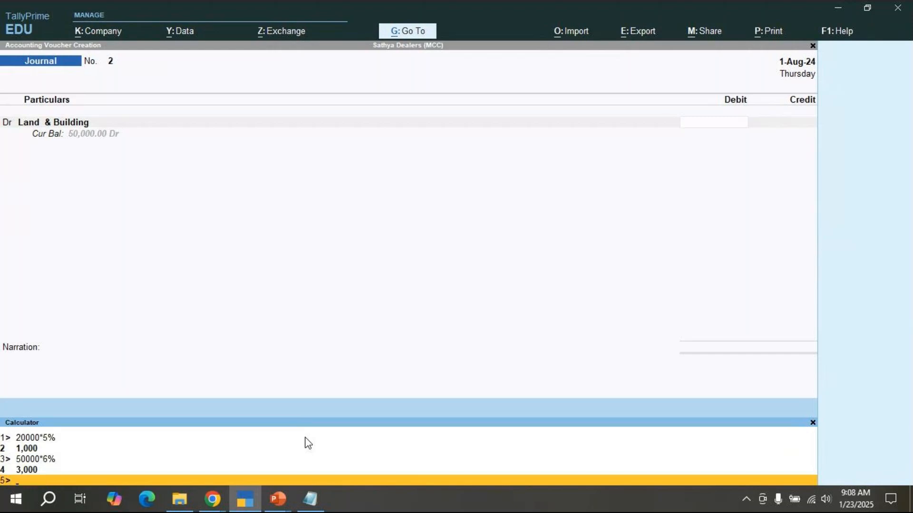
key(ctrl)
key(ctrl+n)
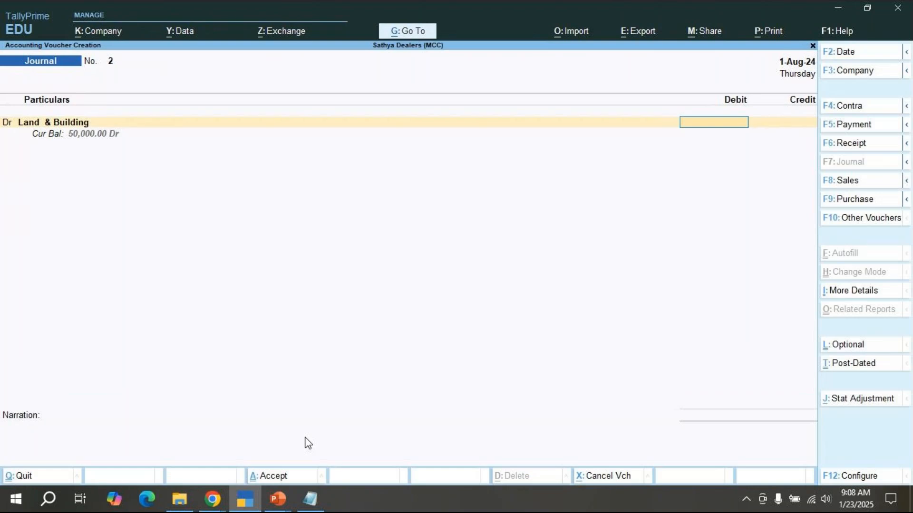
text(3000)
key(Return)
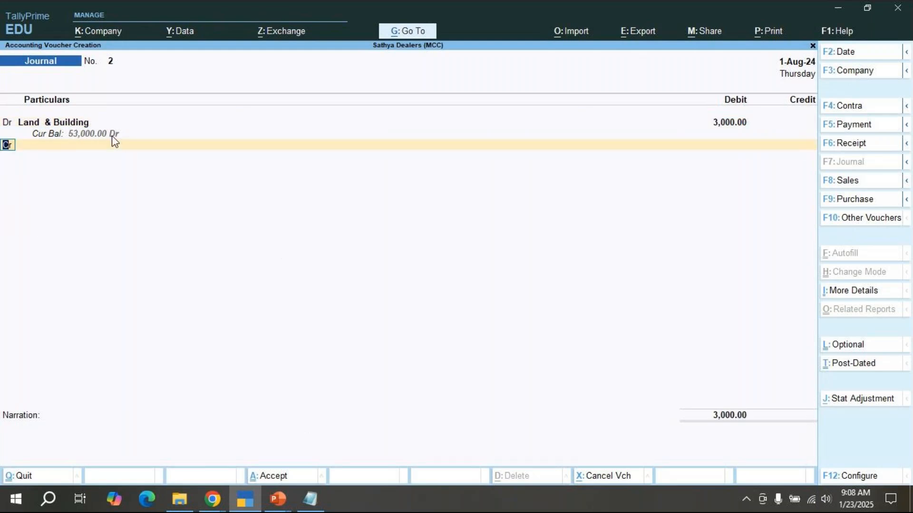
- Start a new ledger from the voucher's credit line and name it Appreciate
key(Return)
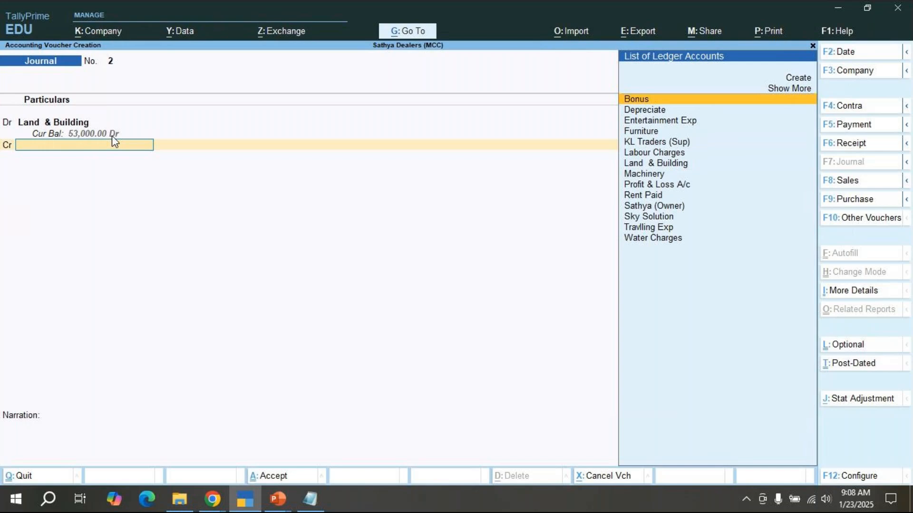
key(alt+c)
text(Apprec)
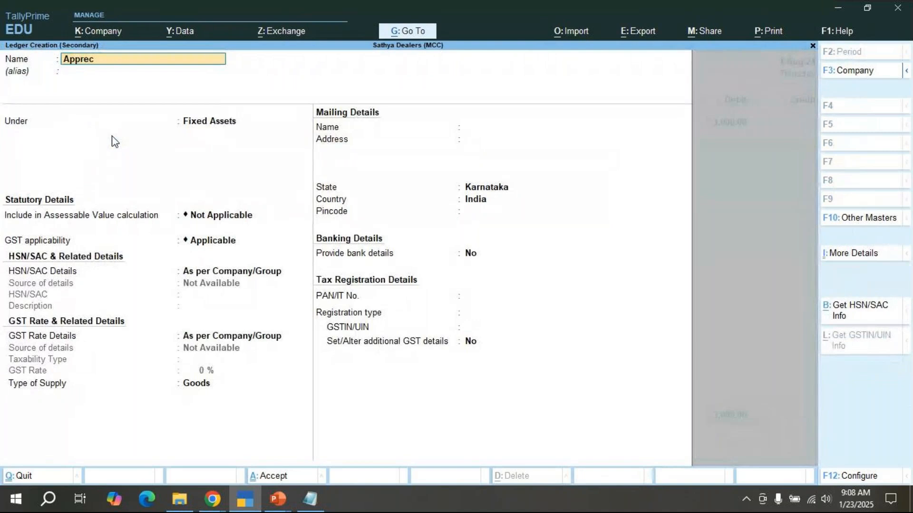
text(uate)
key(Return)
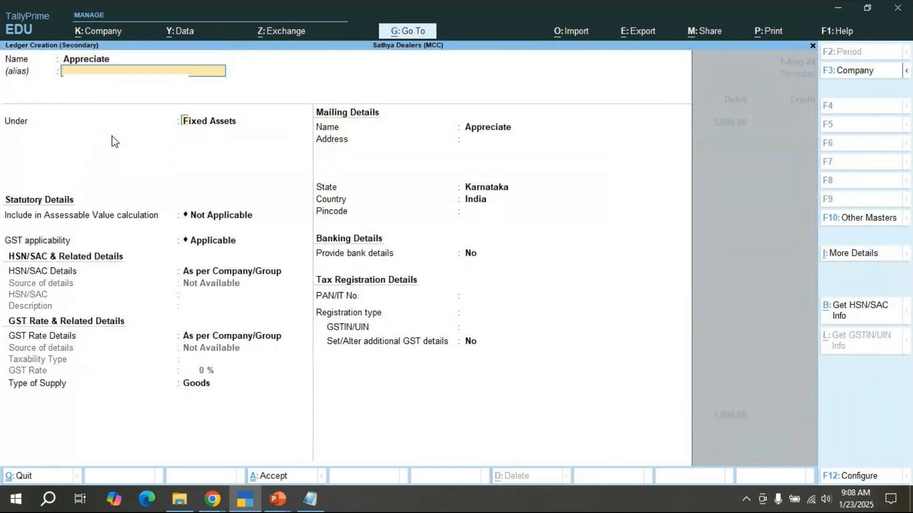
- Place the Appreciate ledger under Indirect Incomes without an alias, and save it with the remaining defaults
key(Return)
text(In)
key(Down)
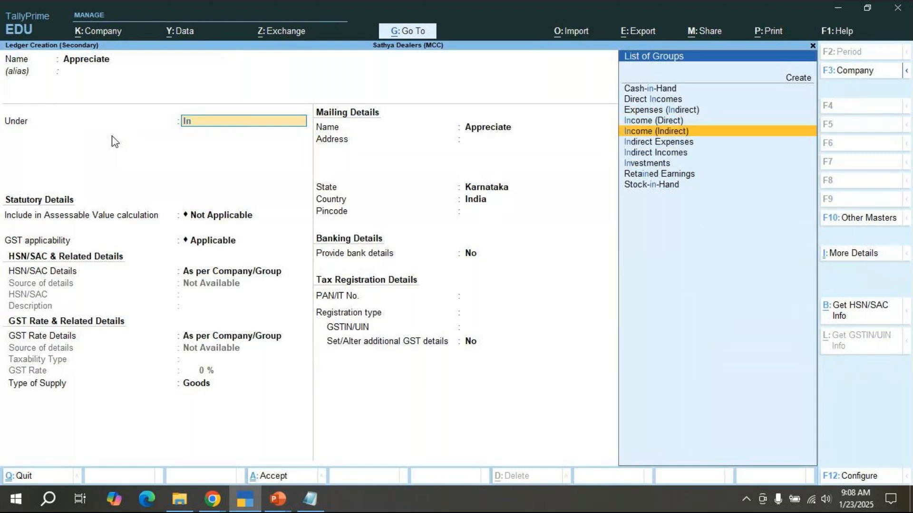
key(Down)
key(Down)
key(Return)
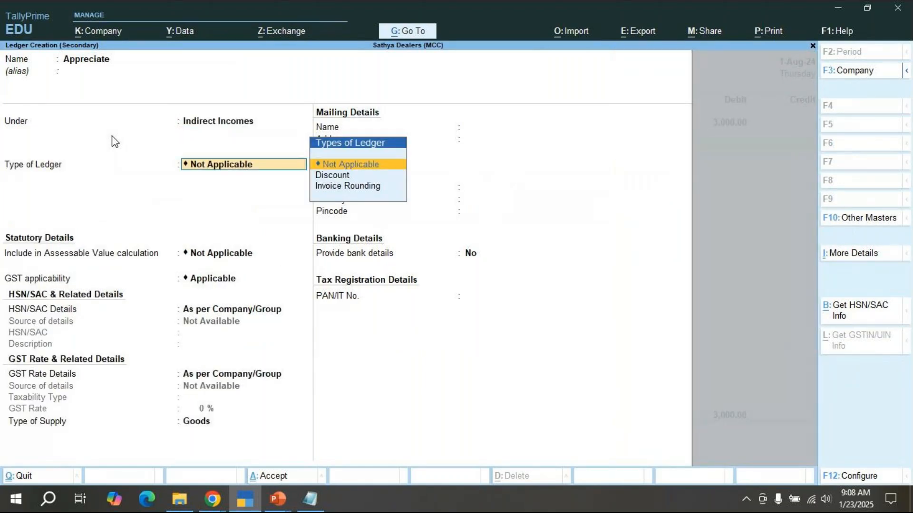
key(ctrl)
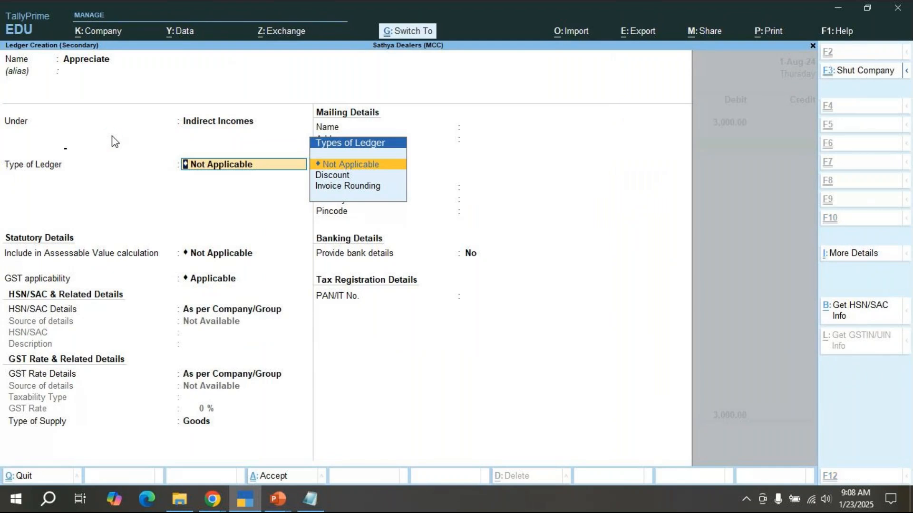
key(ctrl+a)
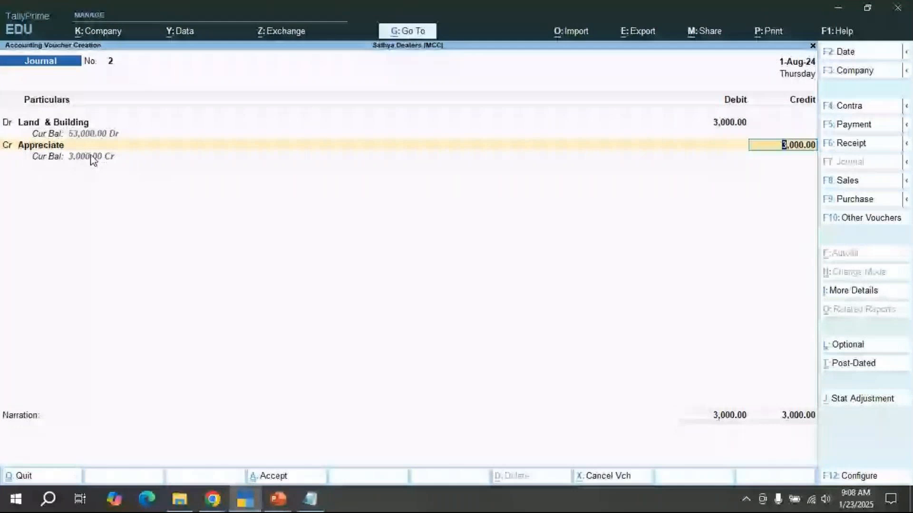
- Accept 3,000 as the Appreciate credit amount, save the journal voucher without a narration, and leave voucher entry
key(Return)
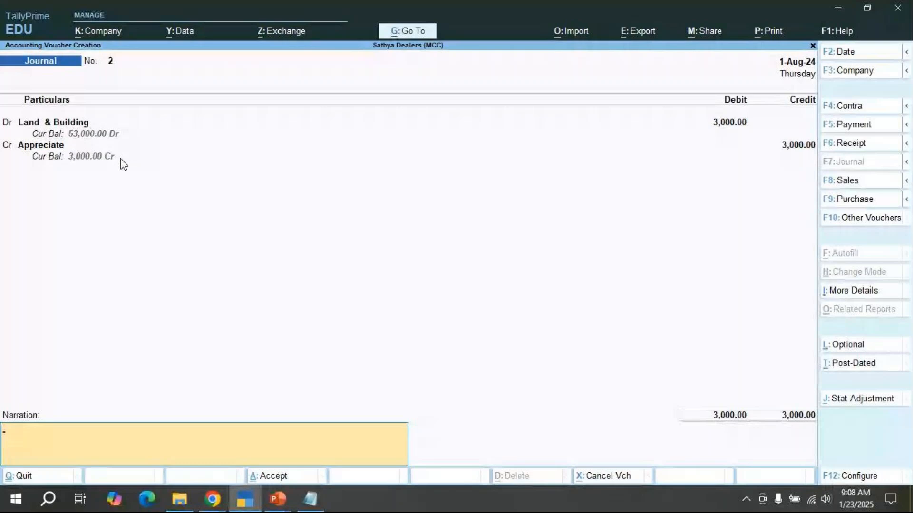
key(Return)
key(Escape)
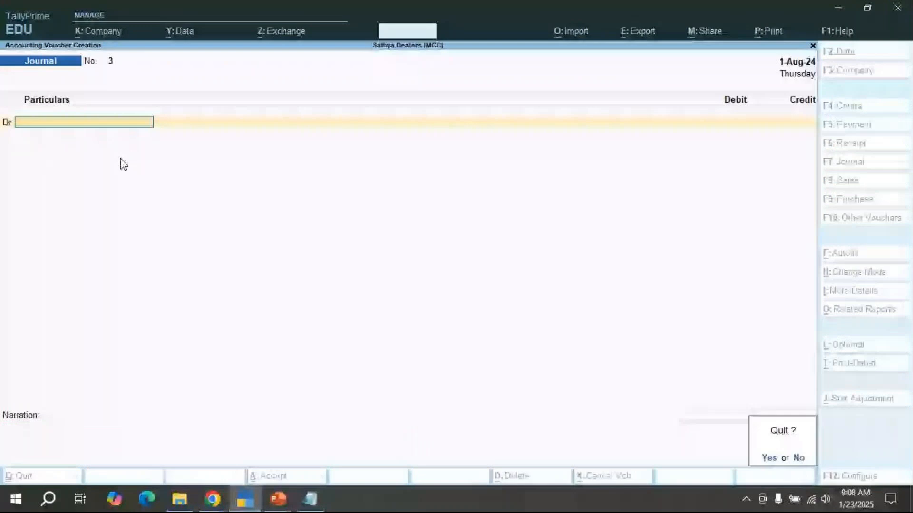
key(Return)
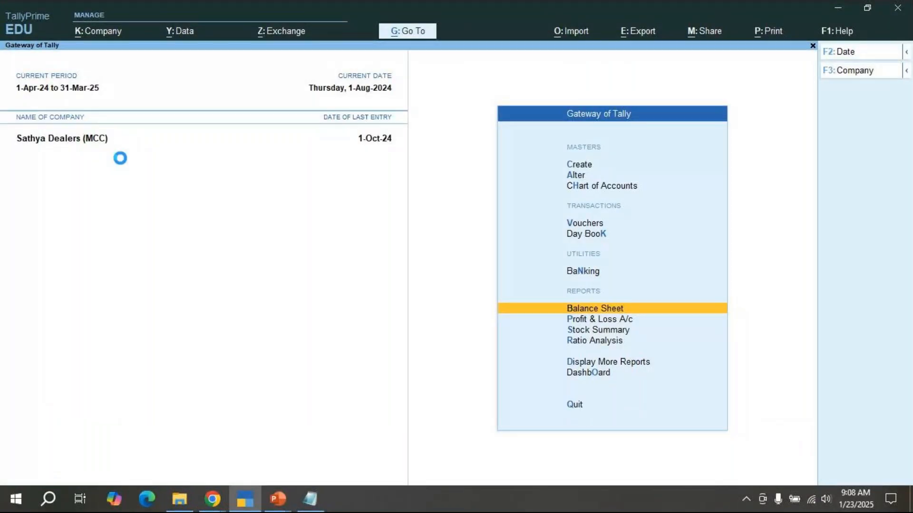
- Examine the Land & Building value under Fixed Assets in the detailed Balance Sheet after the appreciation entry, and close the report
key(Return)
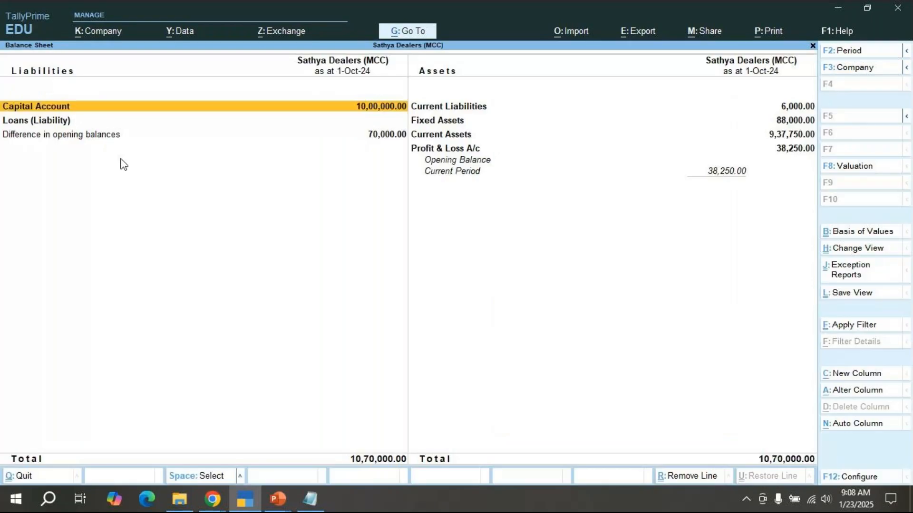
key(alt+F5)
key(Down)
key(Down)
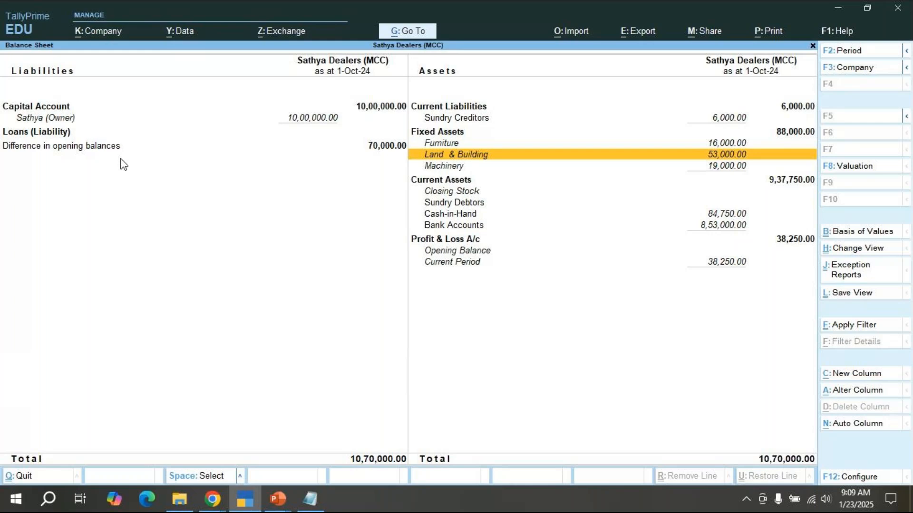
key(Escape)
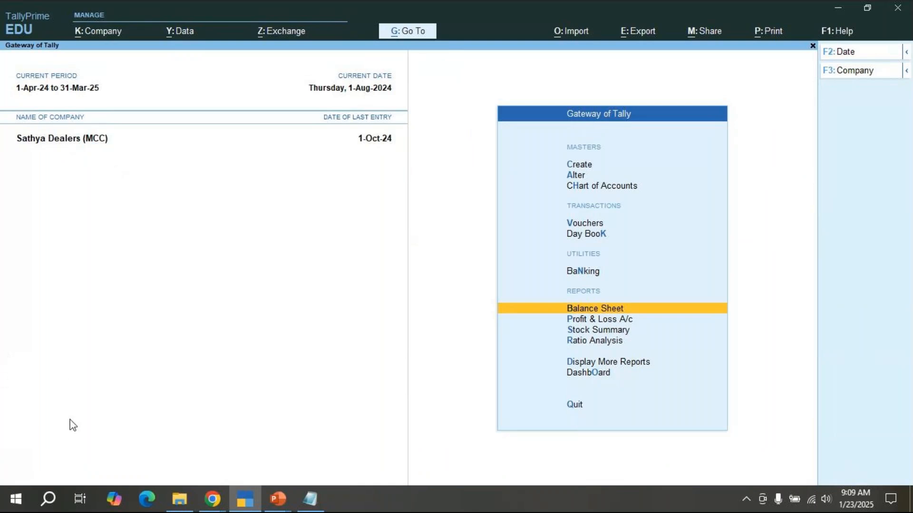
- Switch to the GoTo Meeting window in Chrome to check the participant list, and minimize it
click(212, 499)
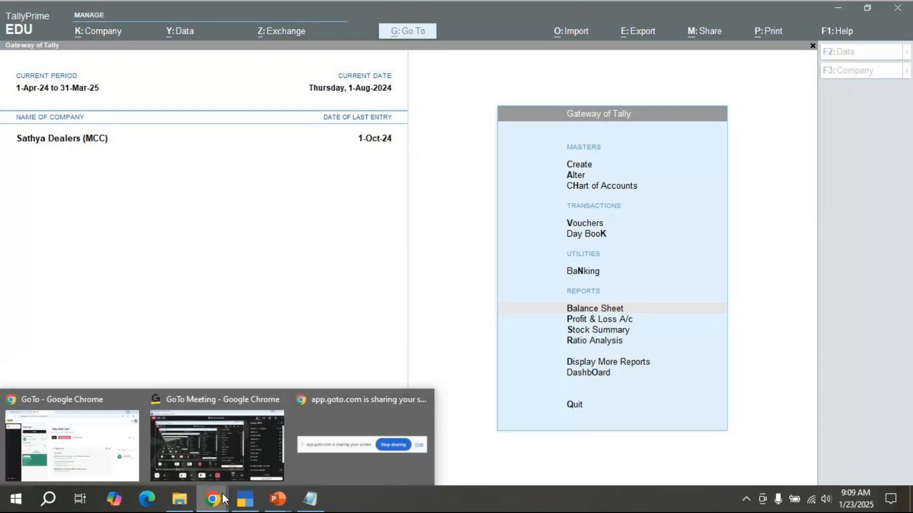
click(250, 440)
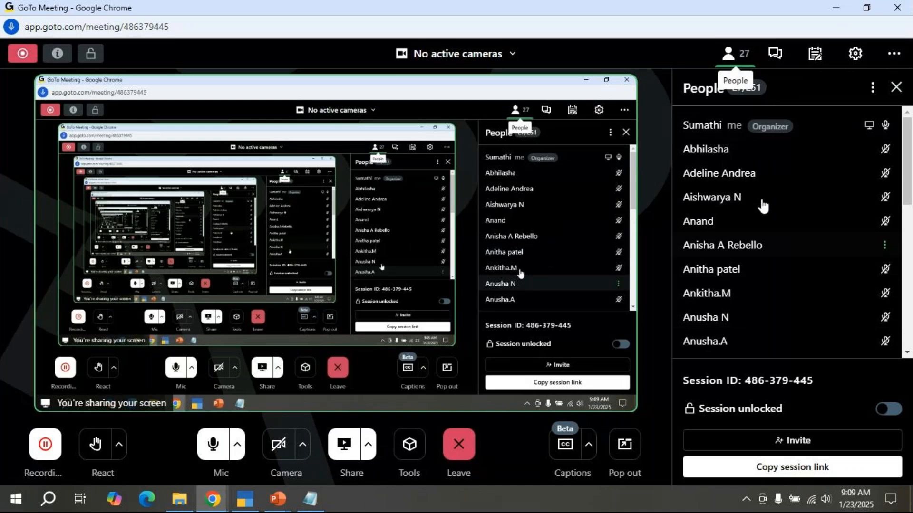
click(838, 8)
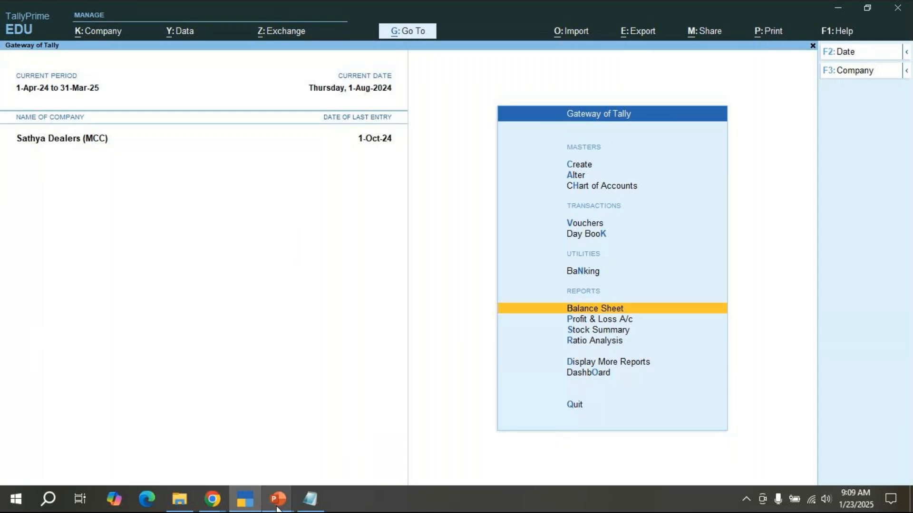
- Switch to Tally prime (MCC).pptx in PowerPoint and add "(F9)" to the end of the Purchase Vouchers slide title
mouse_move(277, 508)
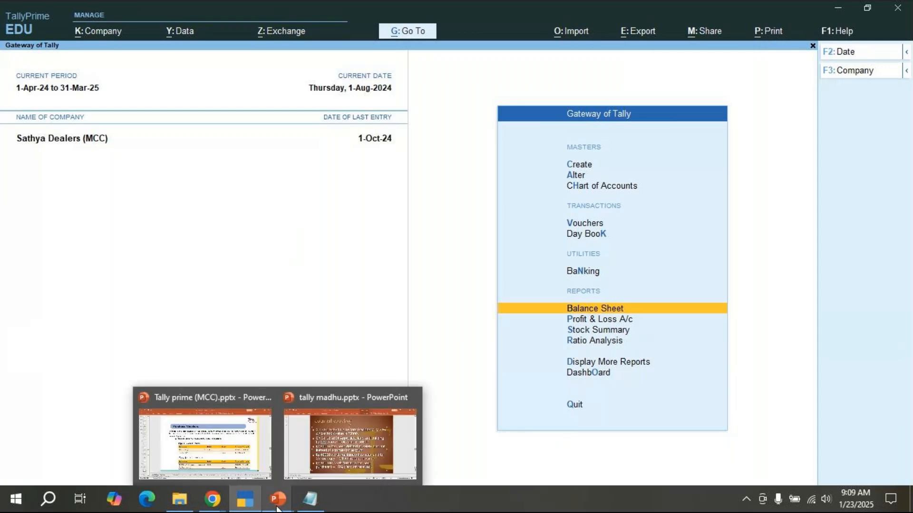
click(242, 472)
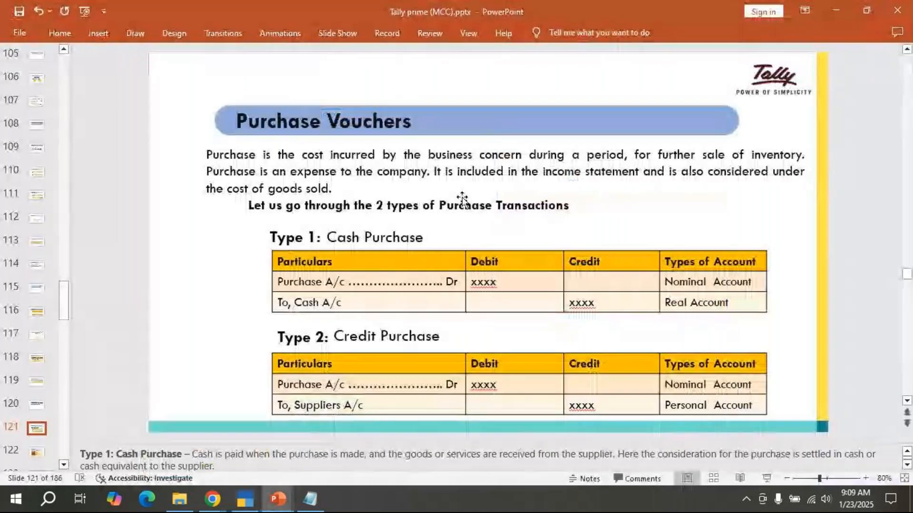
click(407, 122)
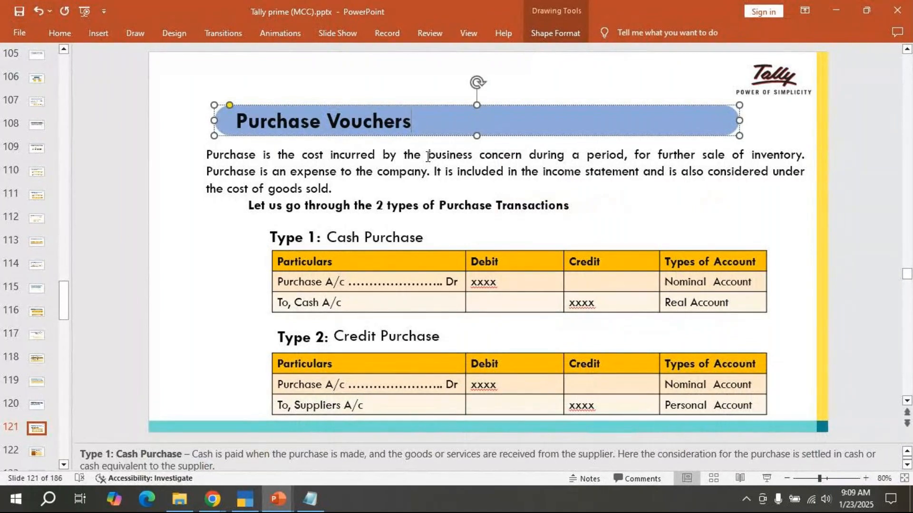
text(()
key(BackSpace)
text((F9))
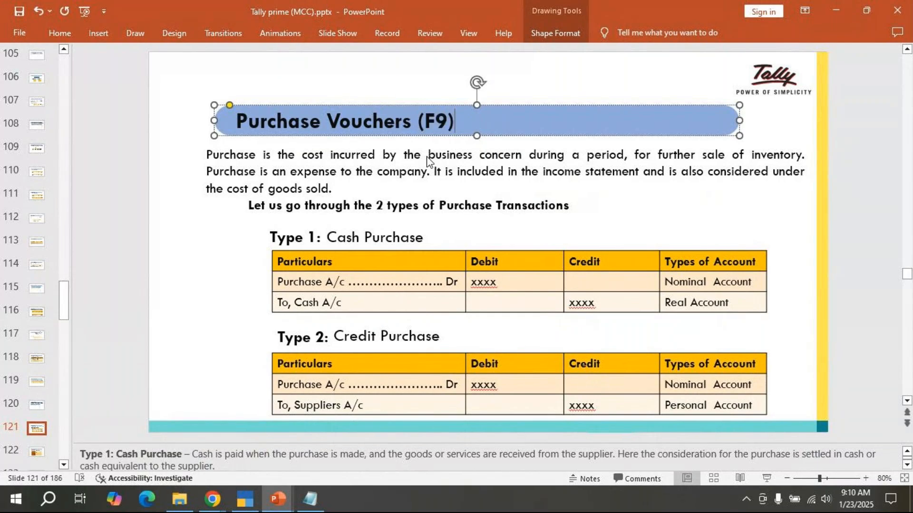
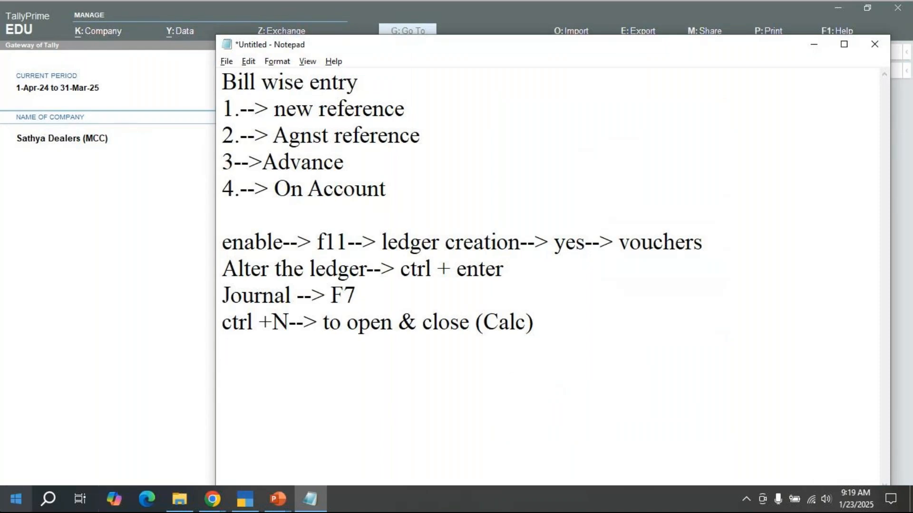
- Add the line "1st may deposited 5000 Rs to Sbi bank" below the existing notes
text(1ts)
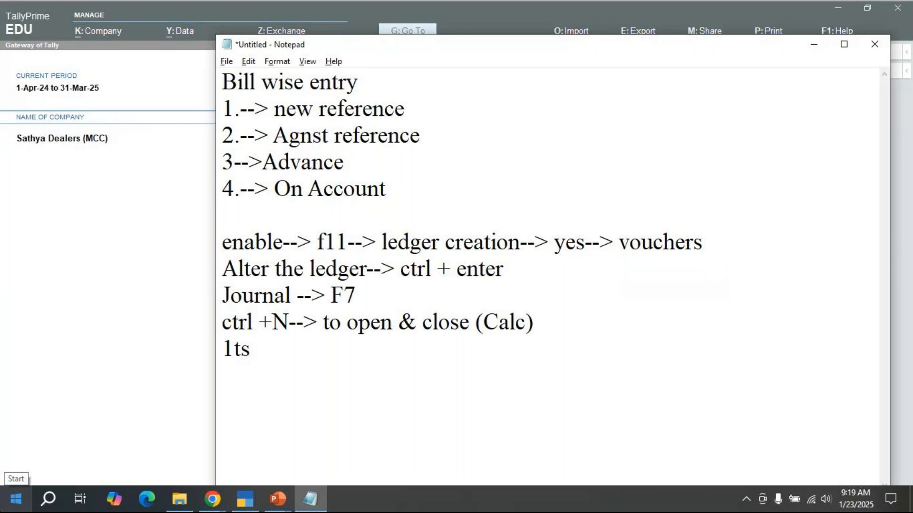
key(BackSpace)
key(BackSpace)
key(BackSpace)
text(st )
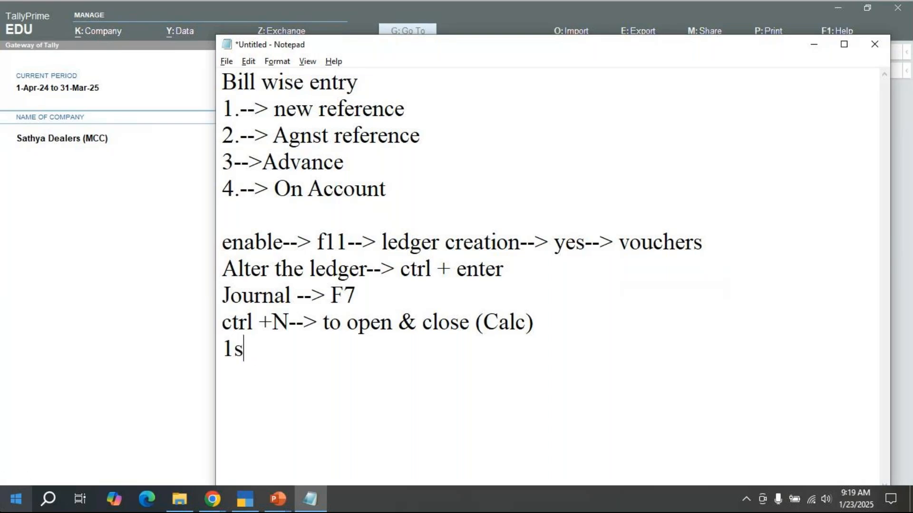
text(may d)
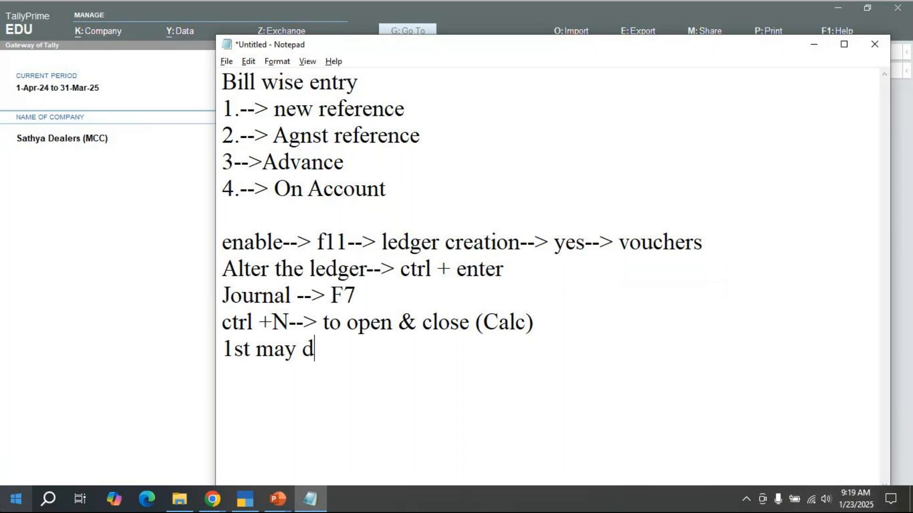
text(eposited 500)
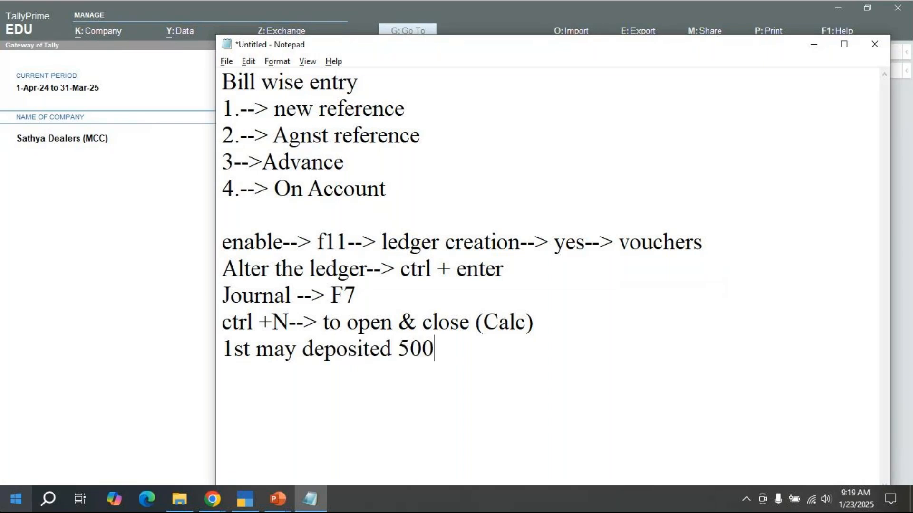
text(0 Rs)
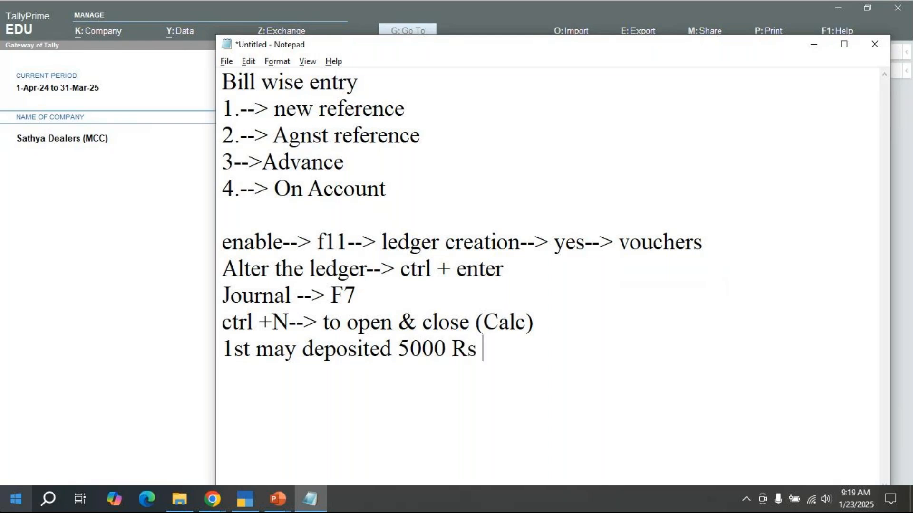
text( to S)
text(bi ban)
key(BackSpace)
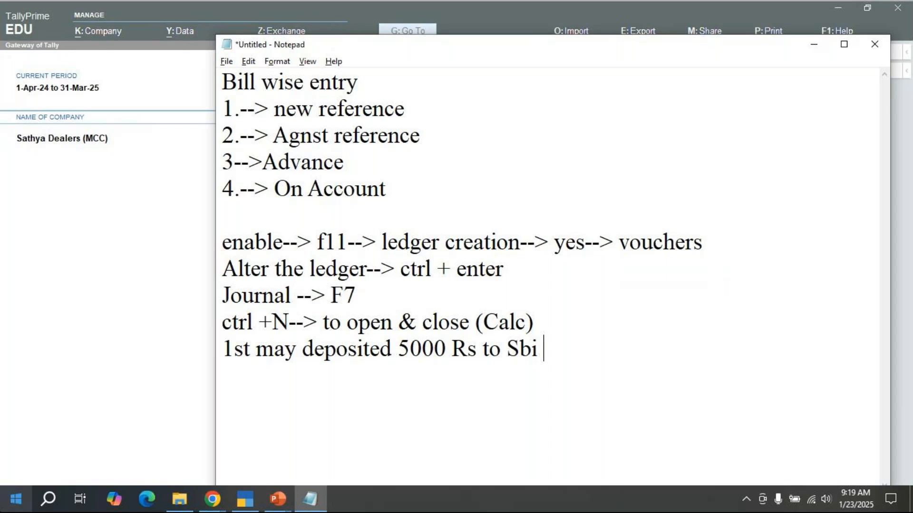
text(banl)
key(BackSpace)
text(k)
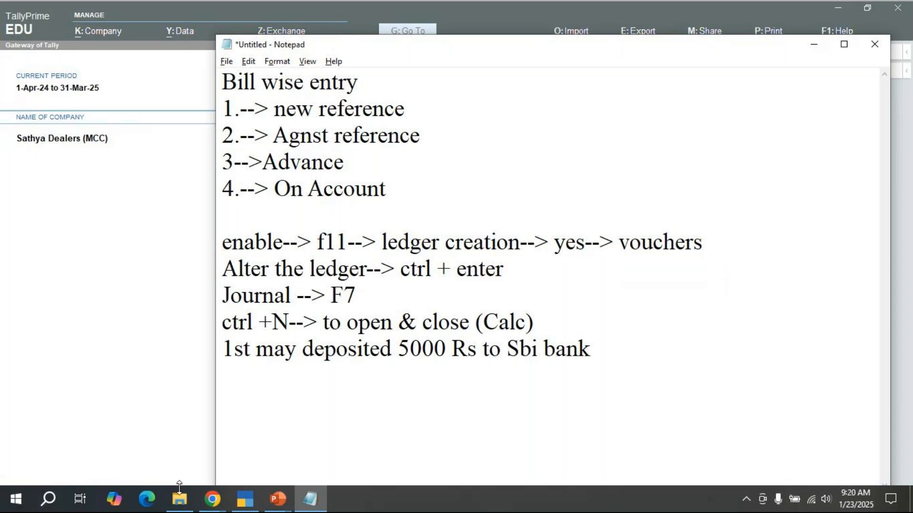
- Separate the deposit note from the lines above with a blank line and insert "cash" before 5000
click(536, 323)
key(Return)
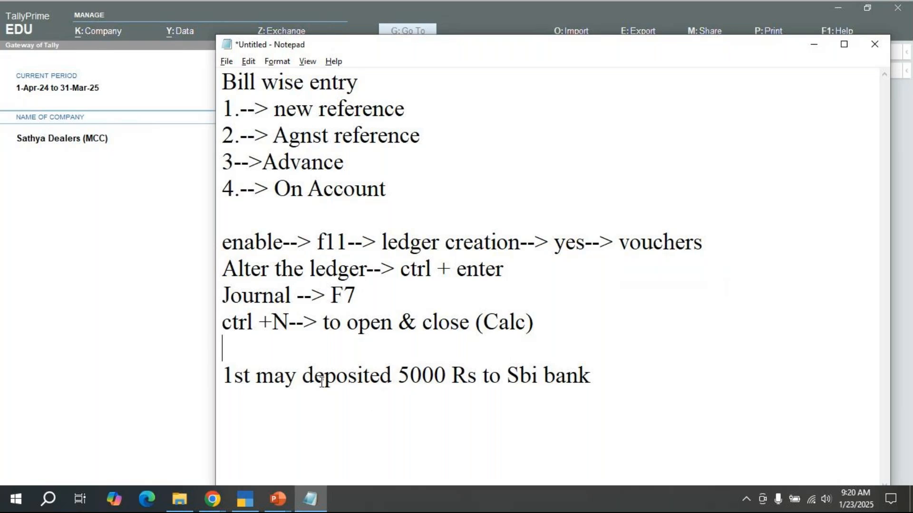
click(399, 375)
text(cashn)
key(BackSpace)
key(BackSpace)
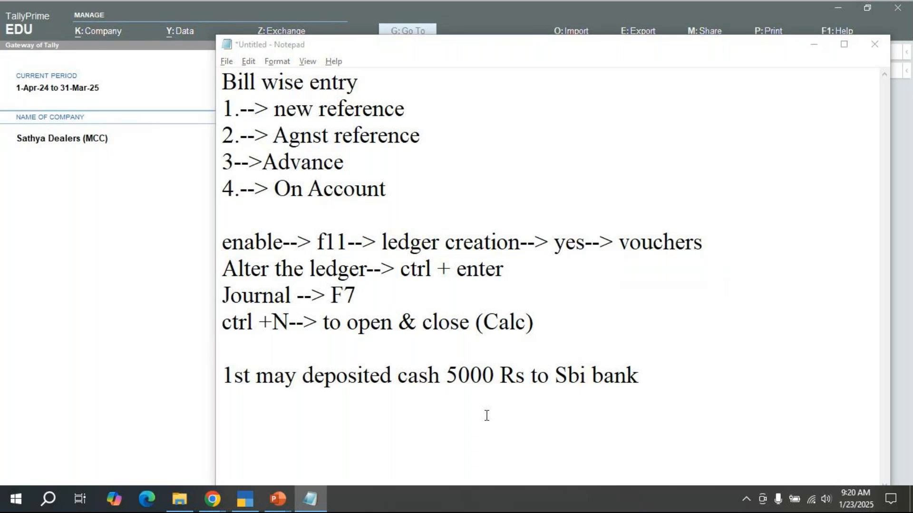
- Switch to TallyPrime, start a Contra voucher, and change its voucher mode to Single Entry
key(alt+Tab)
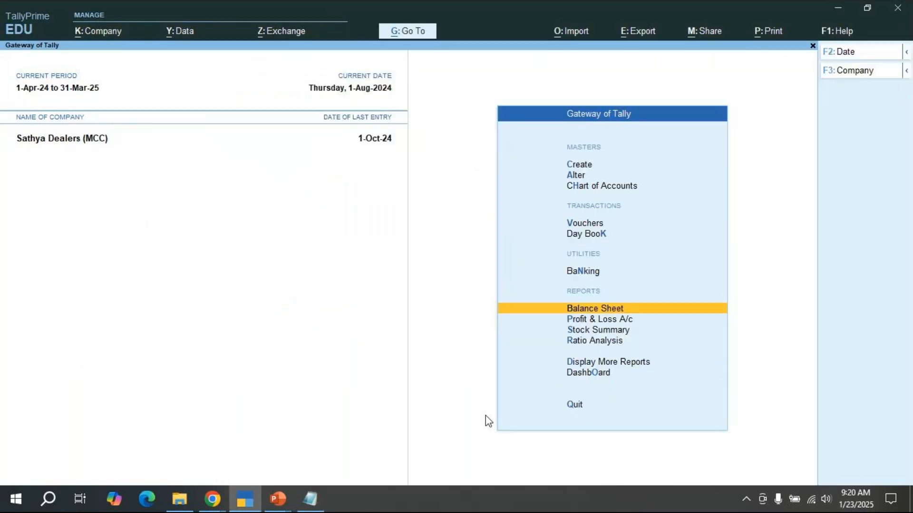
key(v)
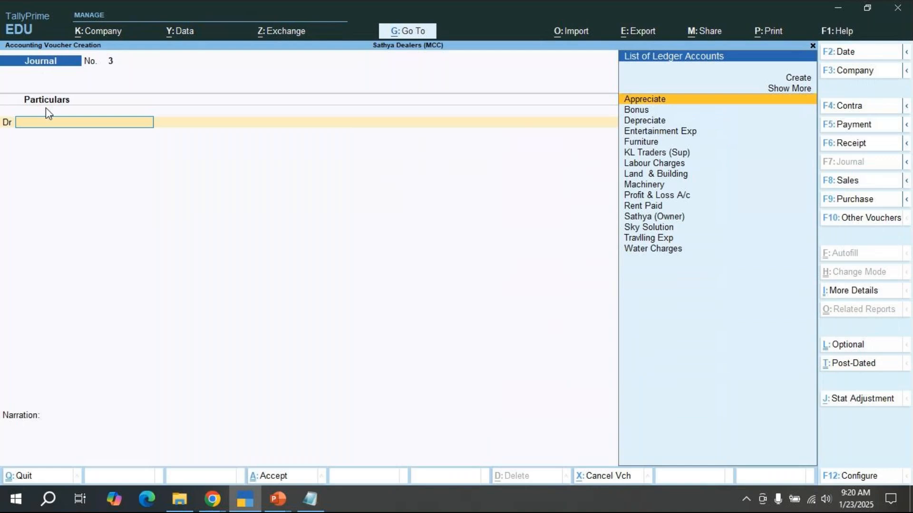
key(F4)
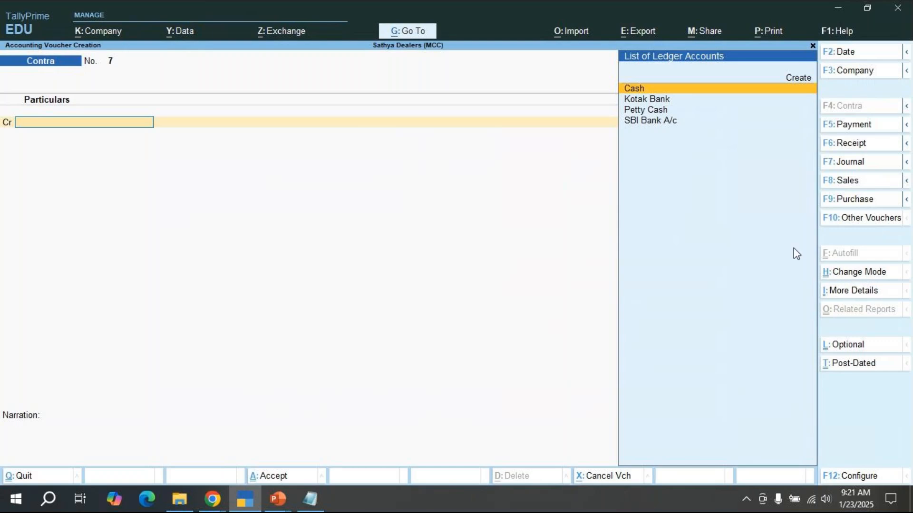
key(Return)
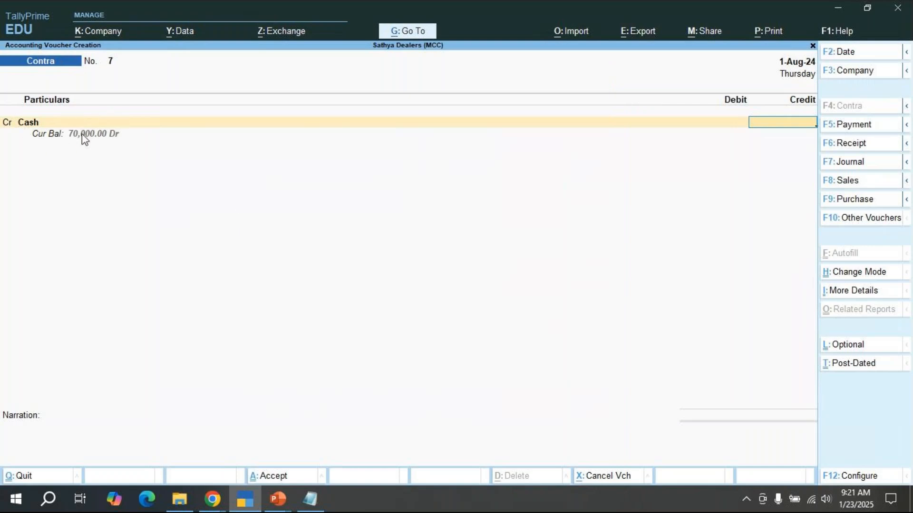
key(BackSpace)
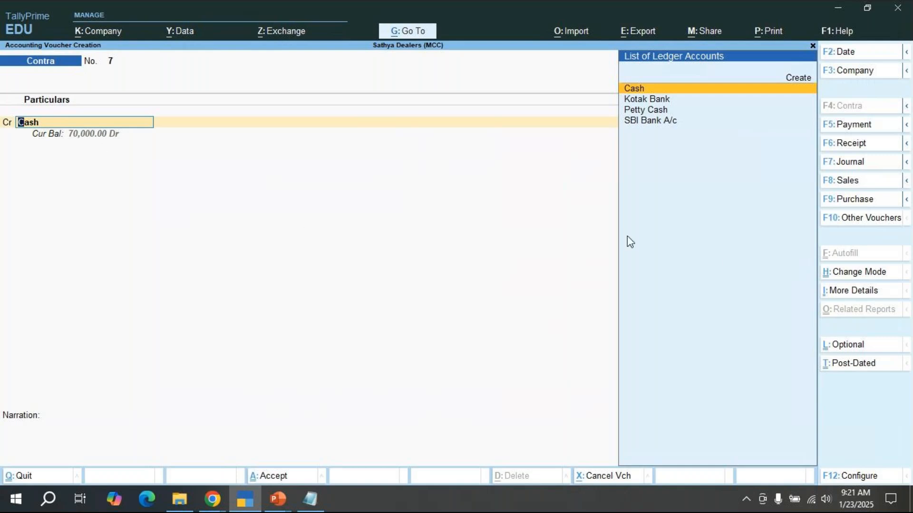
click(871, 278)
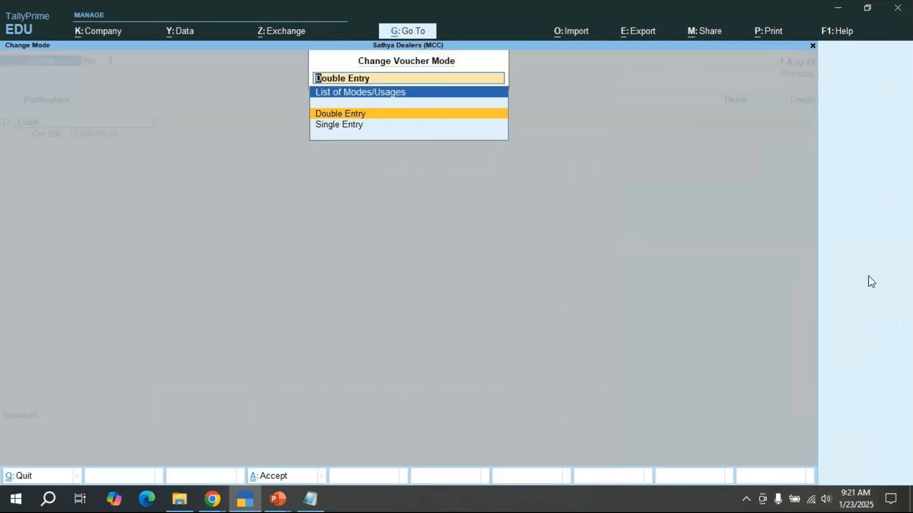
key(Down)
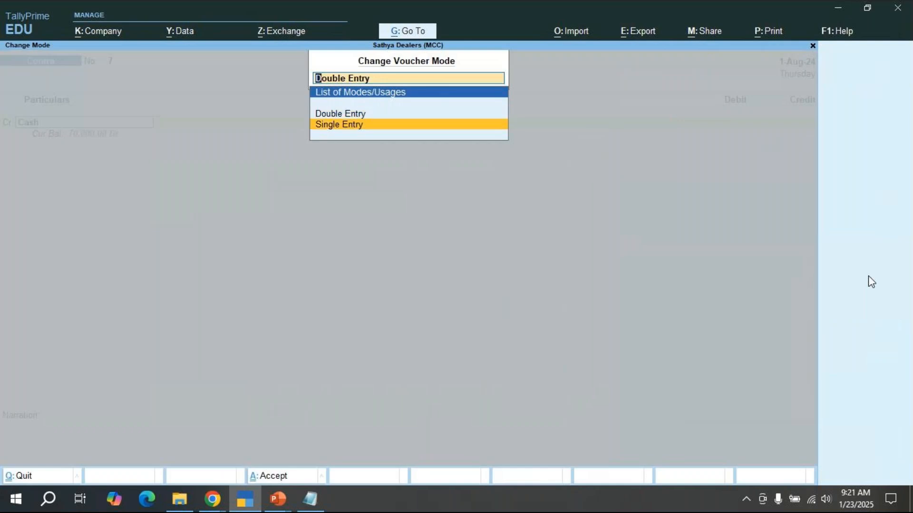
key(Return)
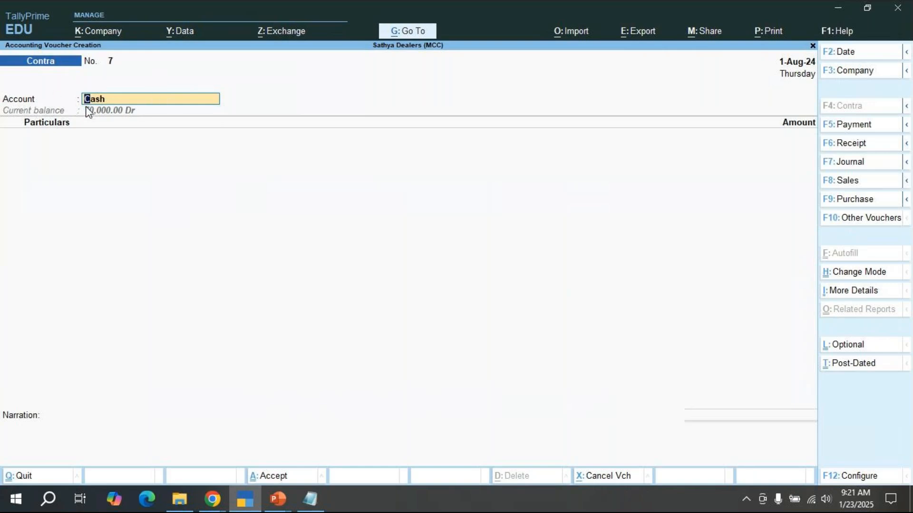
- Set Cash as the contra voucher's account and choose SBI Bank A/c as the particulars ledger
key(Return)
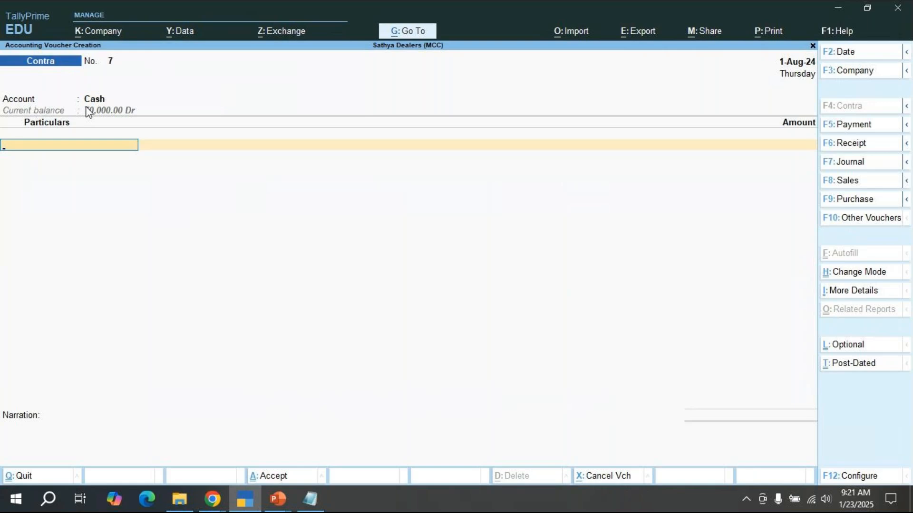
key(Down)
key(Down)
key(Down)
key(Down)
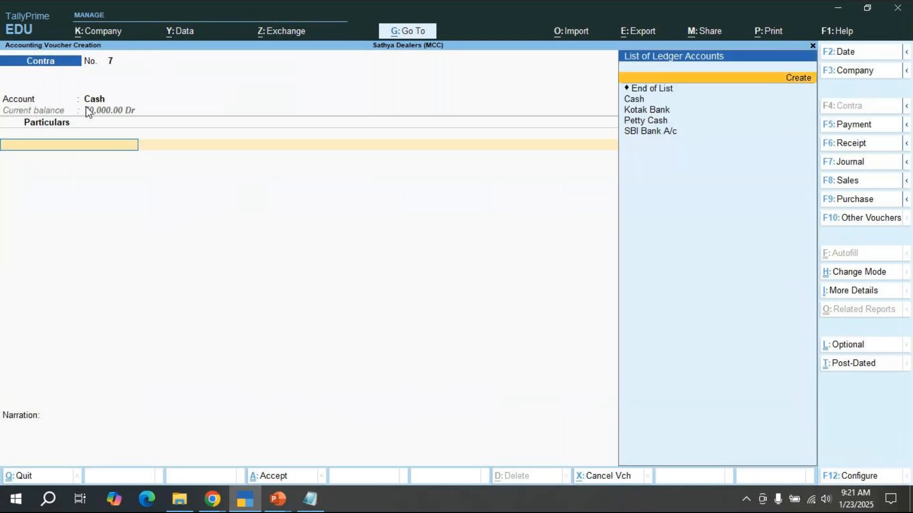
key(Down)
key(Return)
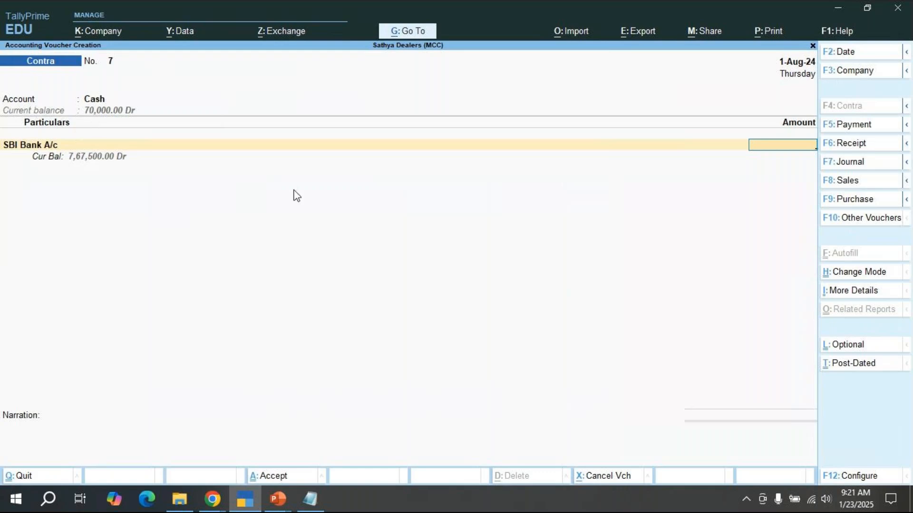
- Enter 5,000 for SBI Bank A/c, accept its Cheque bank allocation, then discard the voucher and reopen a blank Contra voucher
text(5000)
key(Return)
key(Return)
key(Return)
key(Return)
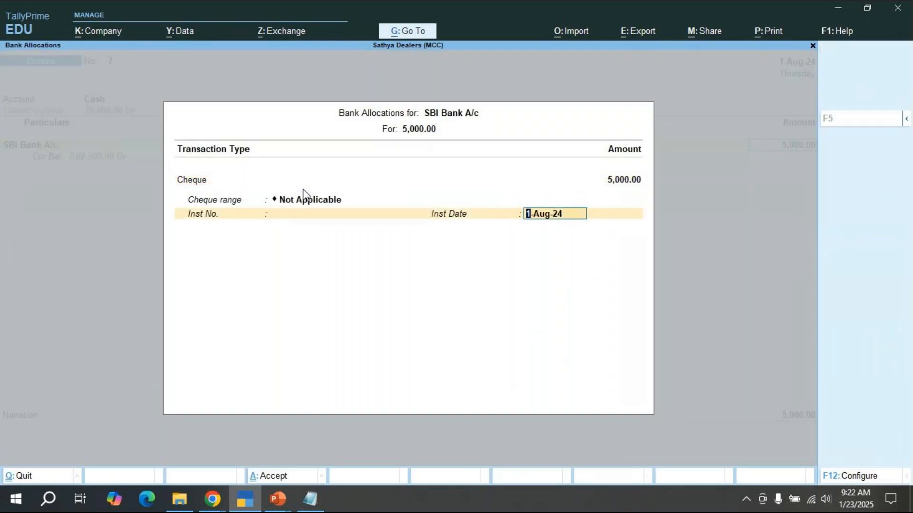
key(Return)
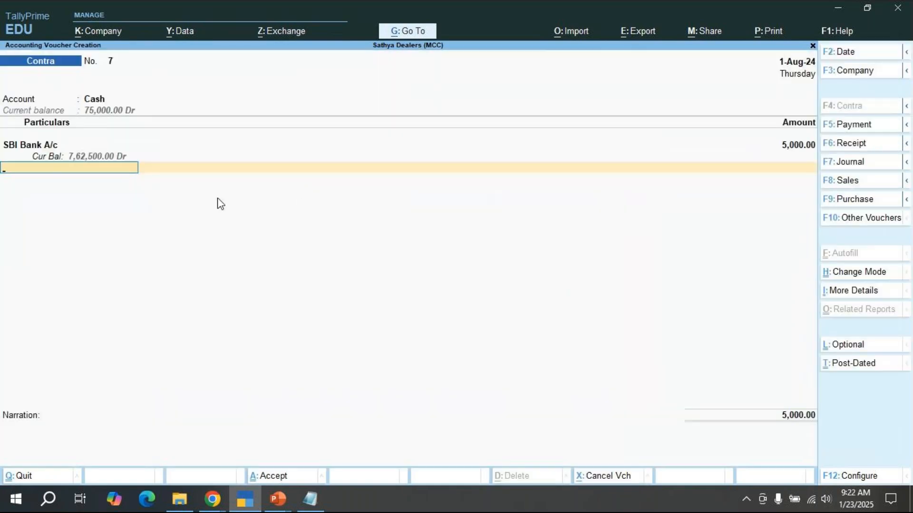
key(Escape)
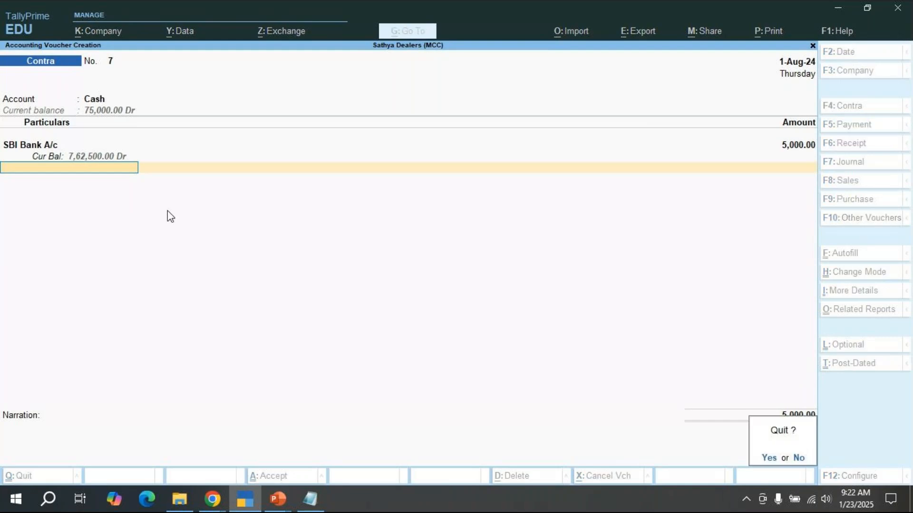
key(y)
key(Return)
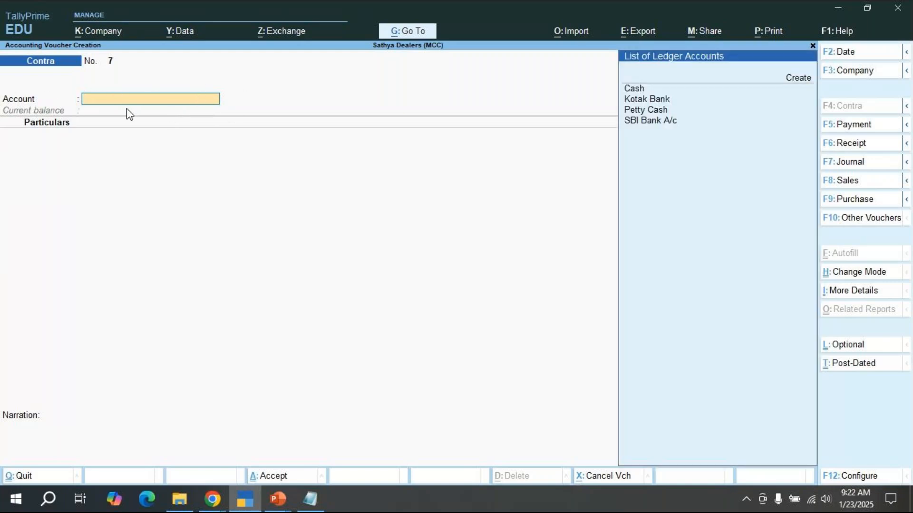
- Set SBI Bank A/c as the account of the blank Contra voucher
key(Down)
key(Down)
key(Down)
key(Down)
key(Down)
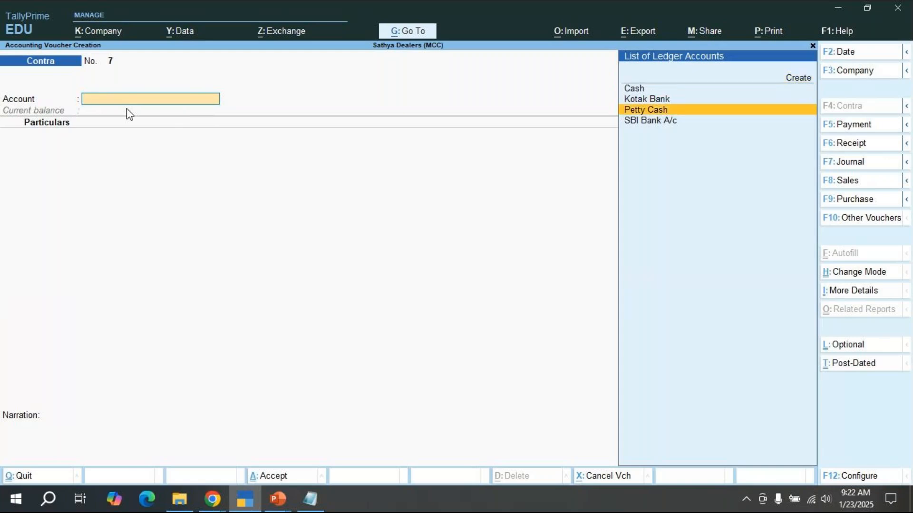
key(Return)
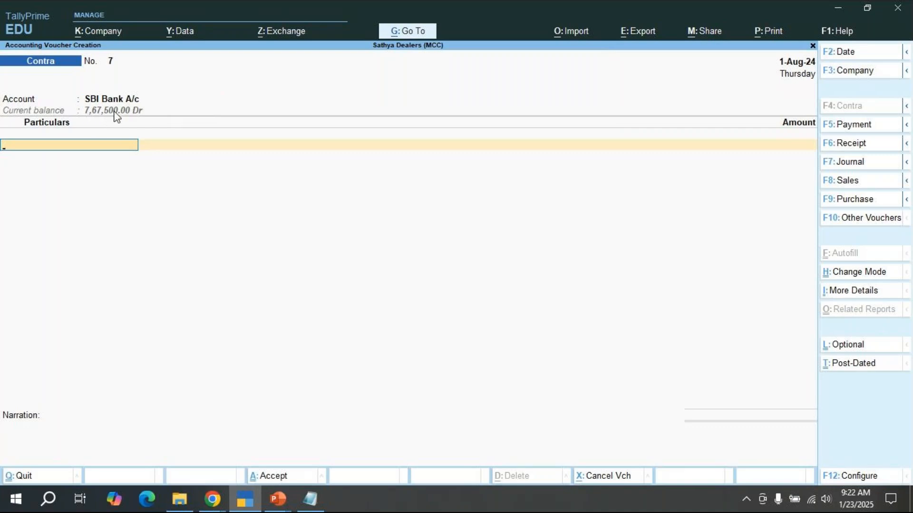
- Enter Cash with an amount of 5,000 under particulars, and quit the contra voucher without saving
key(space)
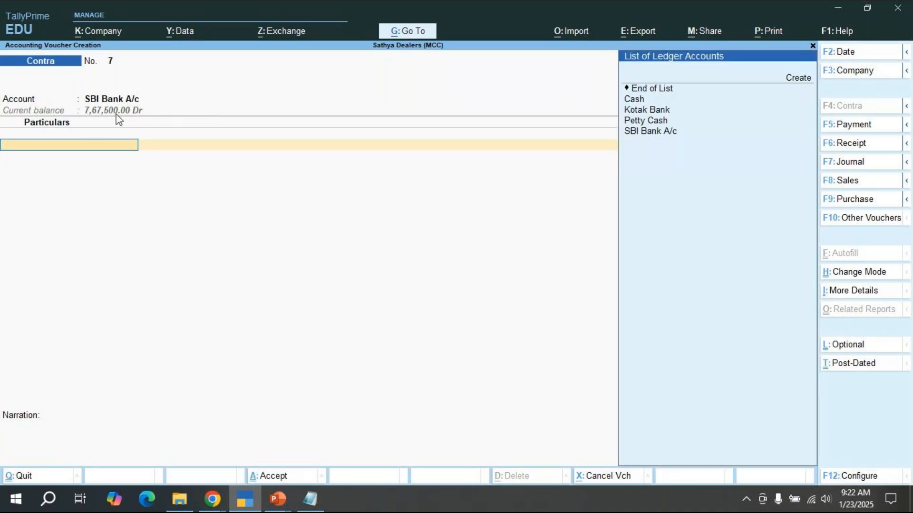
key(Down)
key(Down)
key(Down)
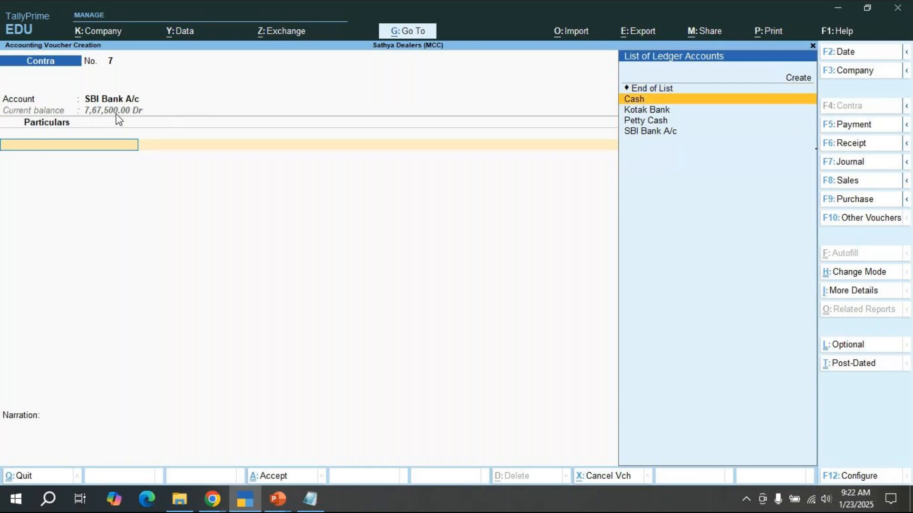
key(Return)
text(5000)
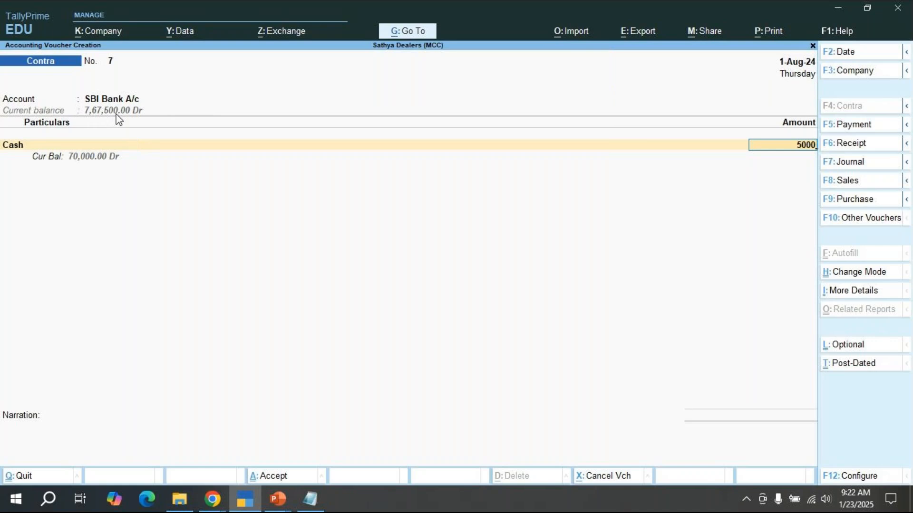
key(Return)
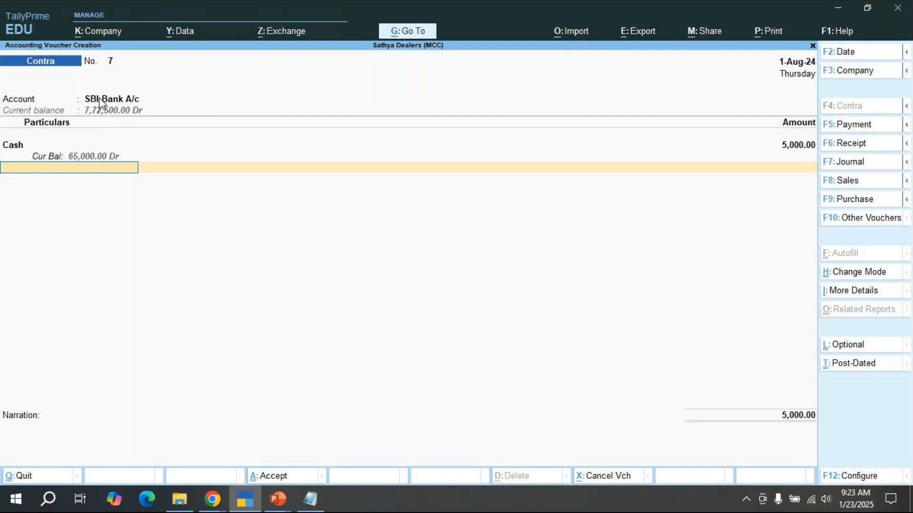
key(Escape)
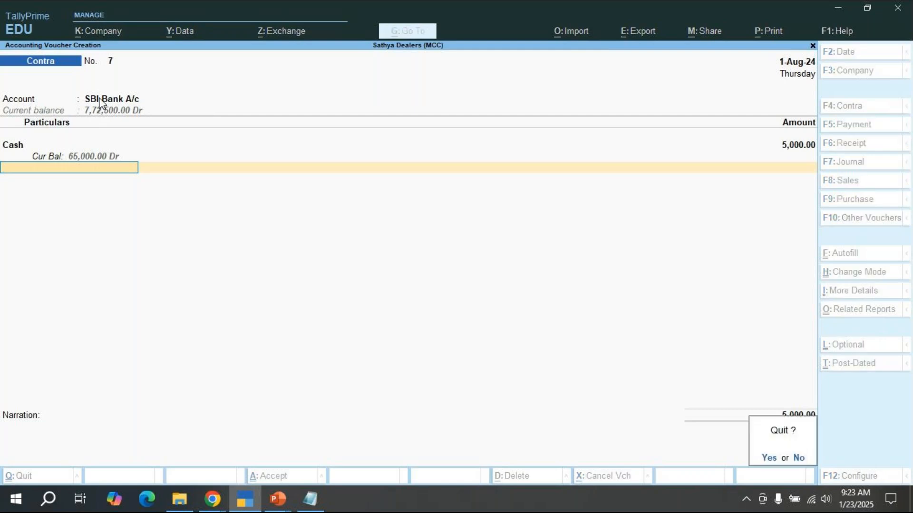
key(y)
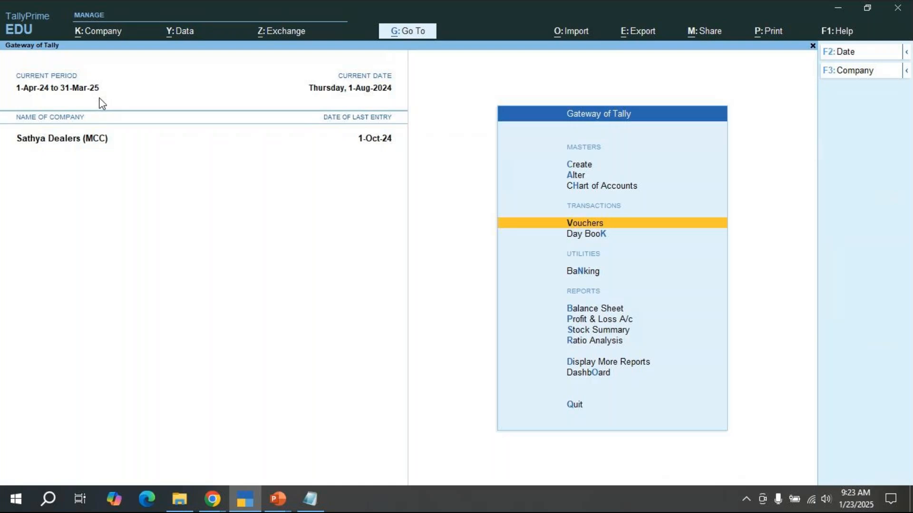
- Reopen voucher entry, change the voucher type to Payment, and switch to the Notepad notes
key(Return)
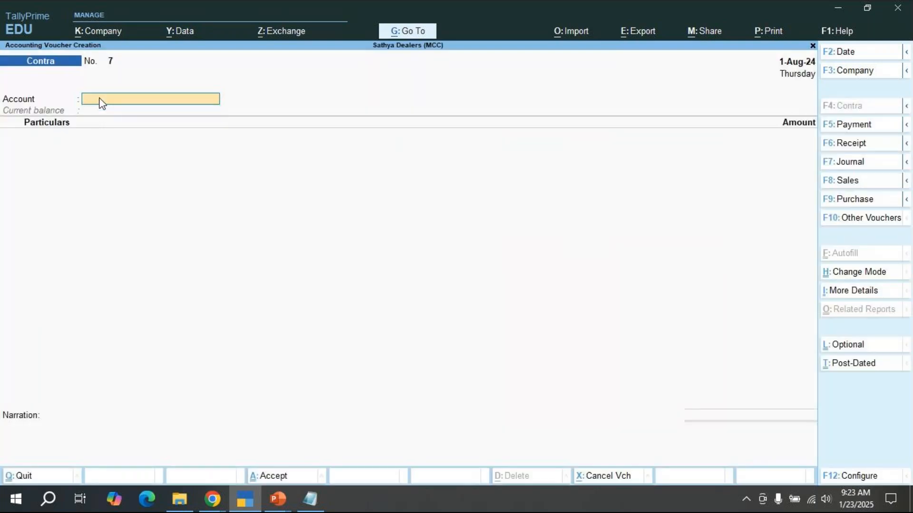
click(852, 126)
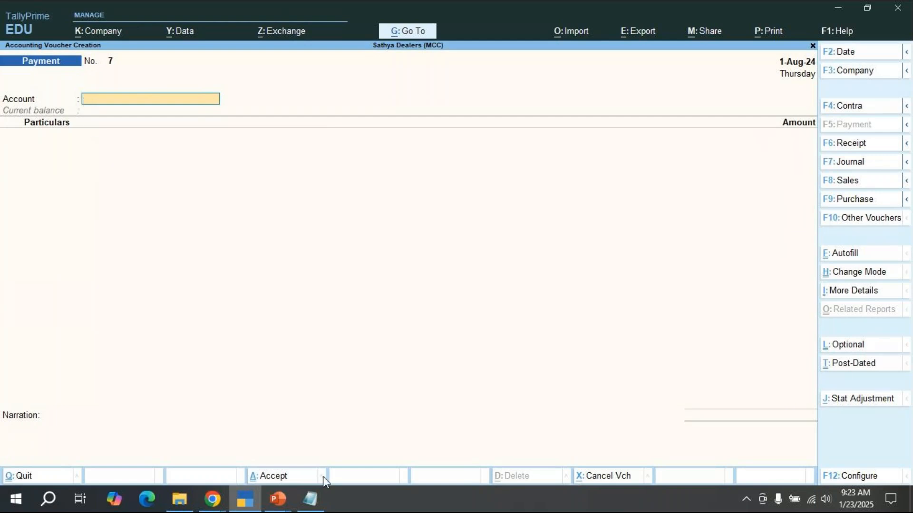
click(311, 503)
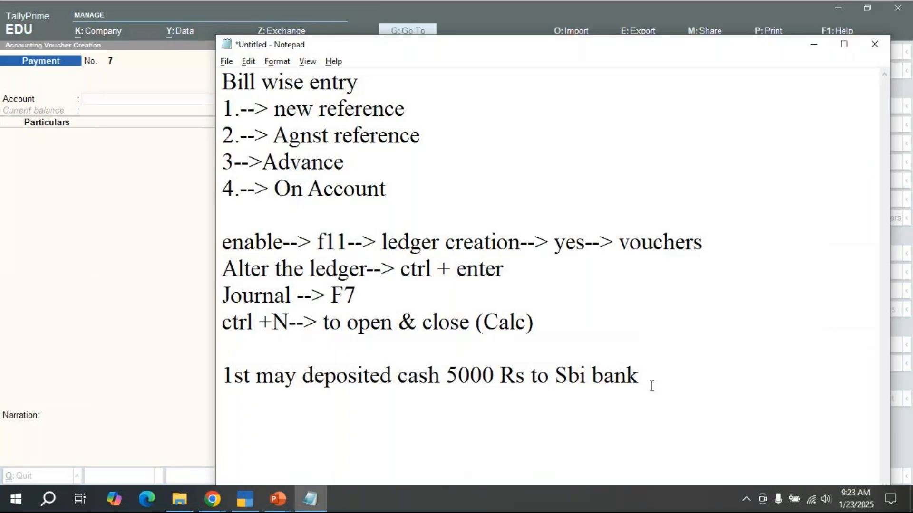
- Add the line "rent paid 6000 on 1st july." below the SBI bank deposit note, followed by a line starting with "payment"
key(Return)
text(payment)
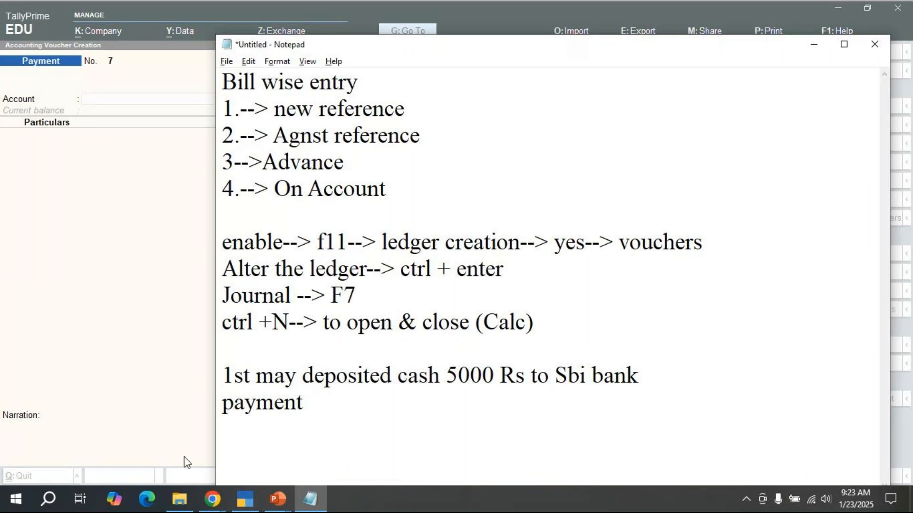
click(226, 409)
text(rent pa)
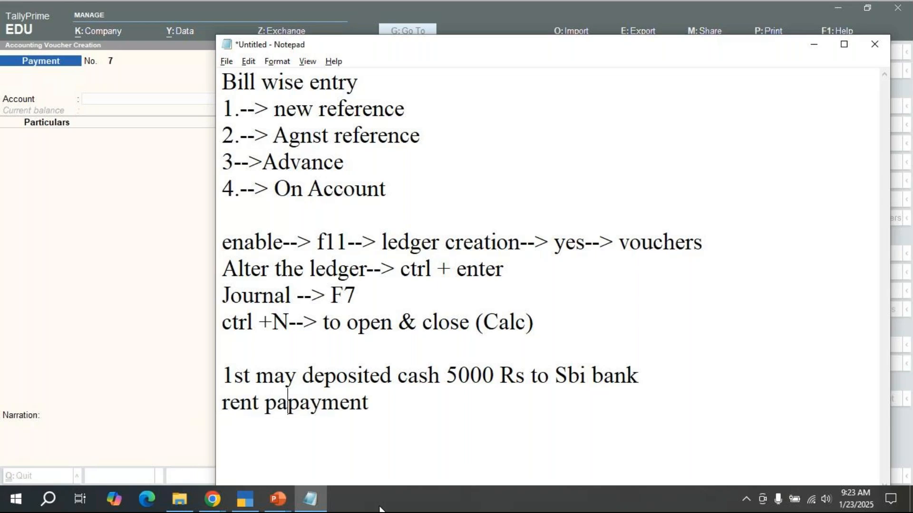
text(id )
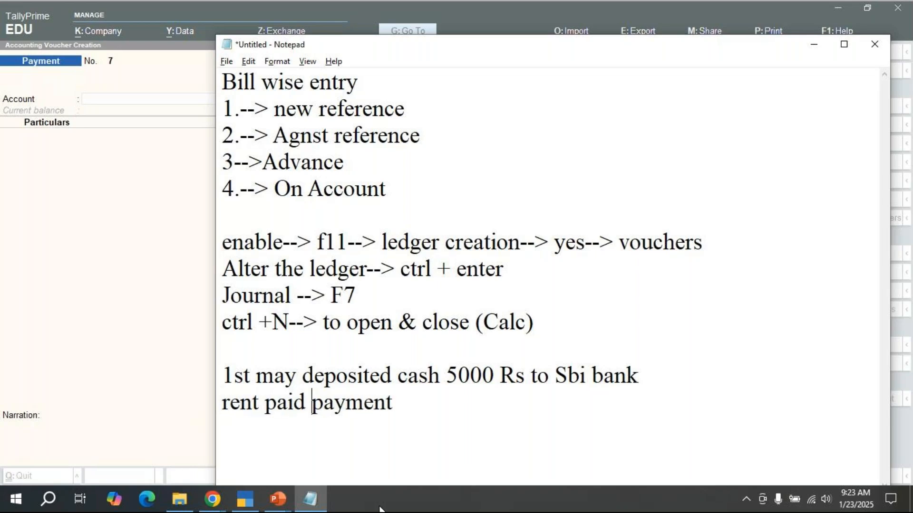
text(6000 )
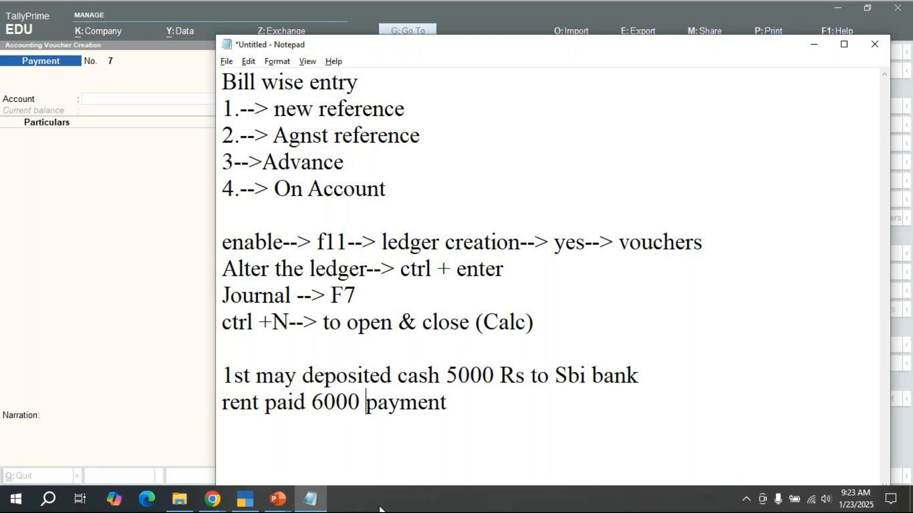
text(on 1s)
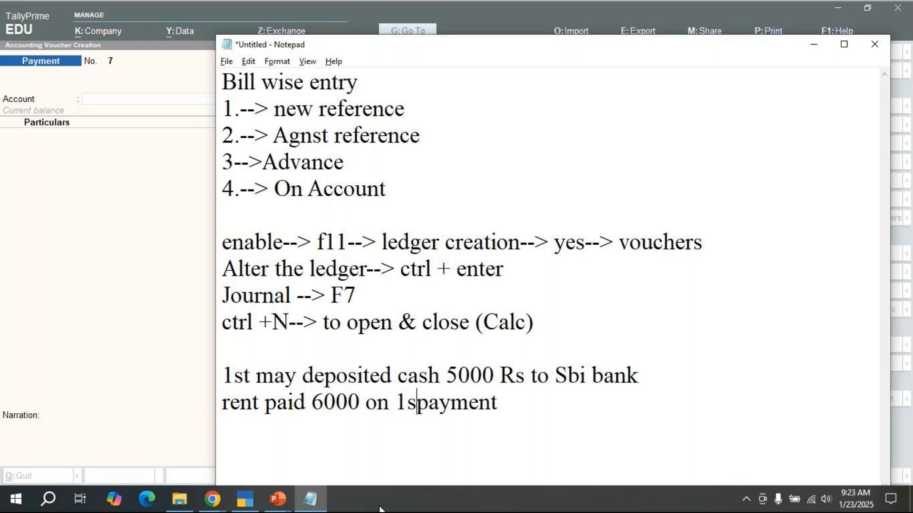
text(t)
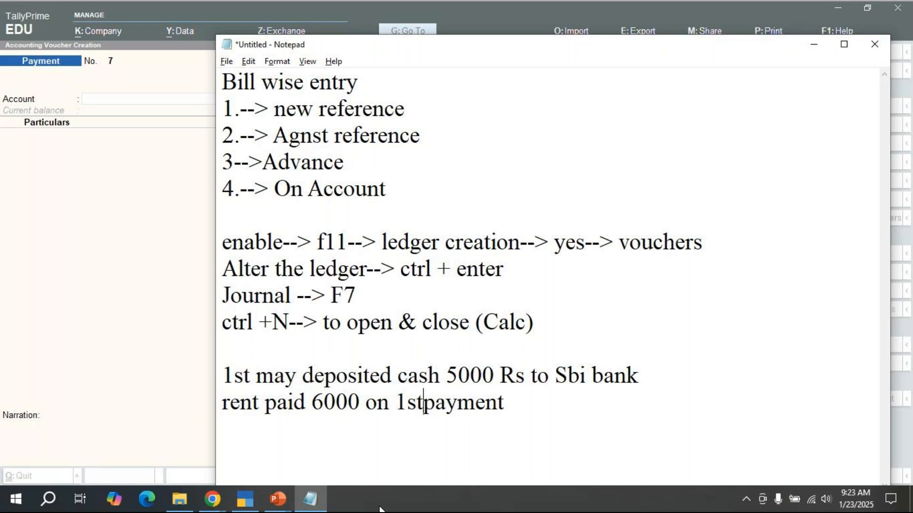
text( july.)
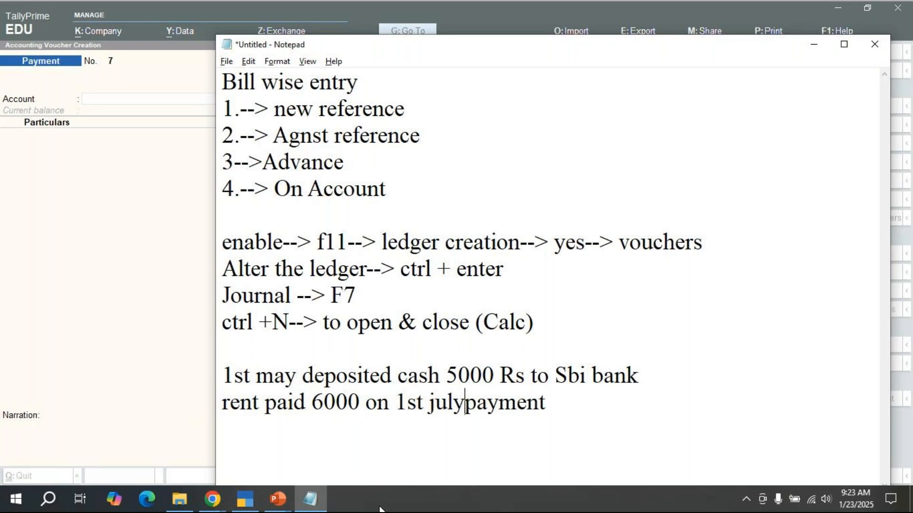
key(Return)
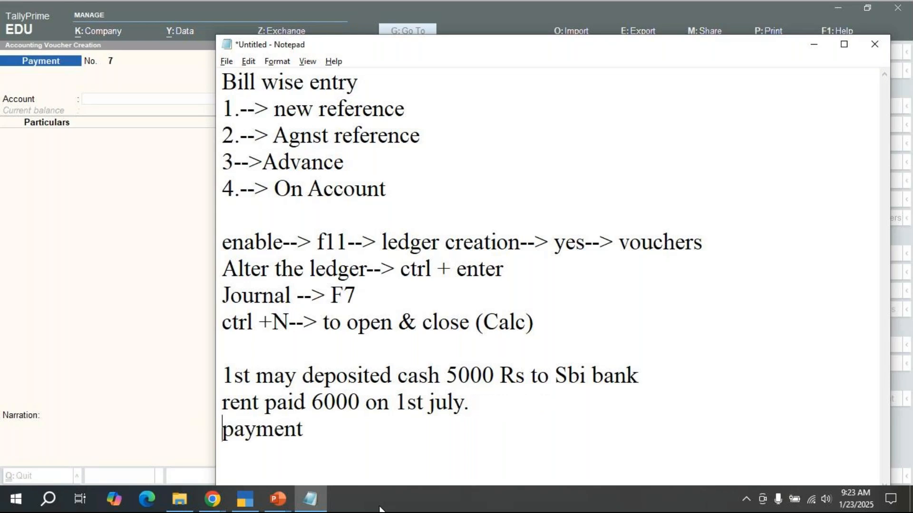
- Complete the last note line so it reads "payment made by cash"
key(Right)
key(Right)
key(Right)
key(Right)
key(Right)
key(Right)
key(Right)
text(mas)
key(BackSpace)
text(de)
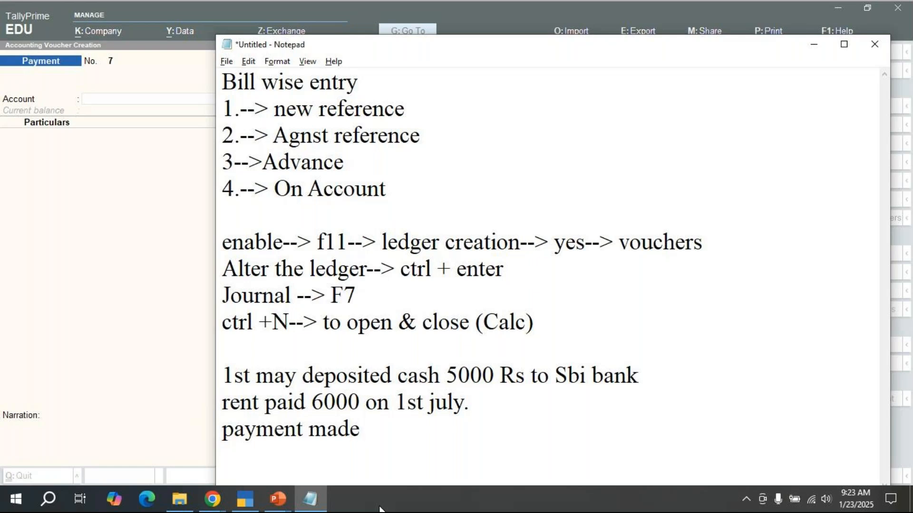
text( by cash)
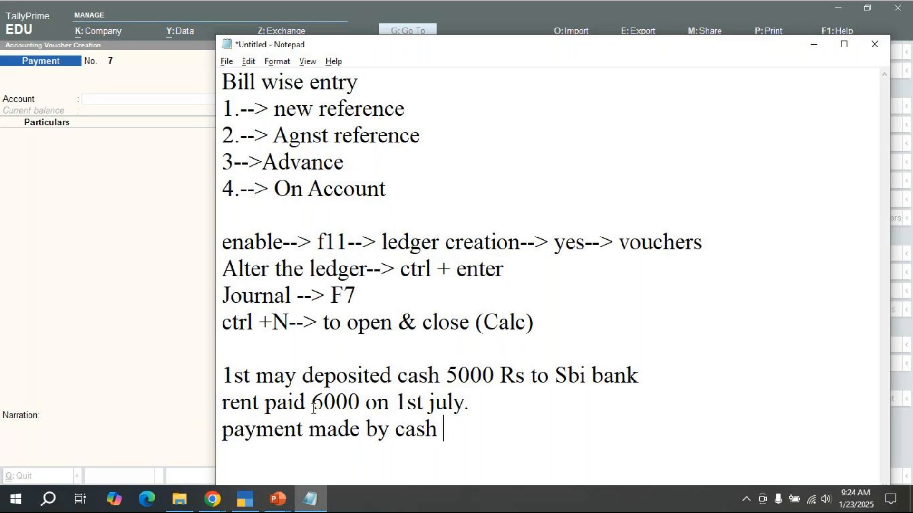
- Switch to TallyPrime and choose Single Entry as the mode of the blank payment voucher
click(187, 229)
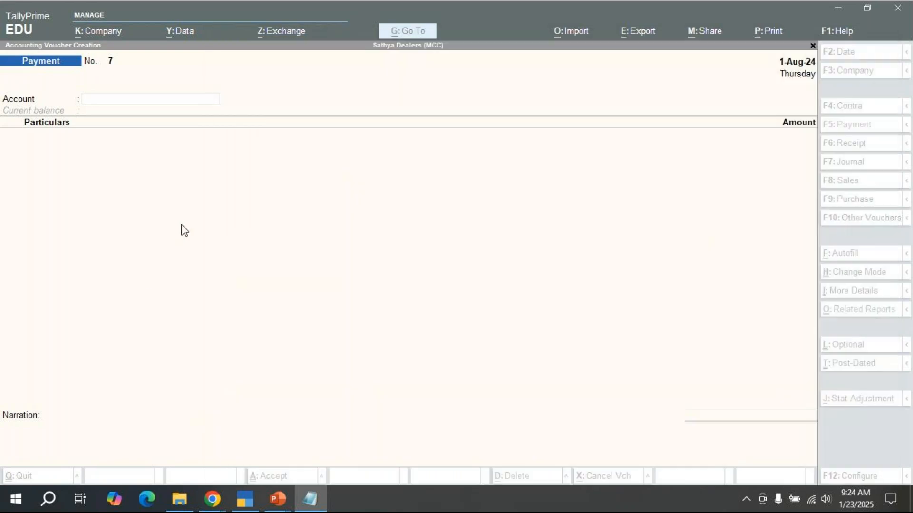
click(845, 290)
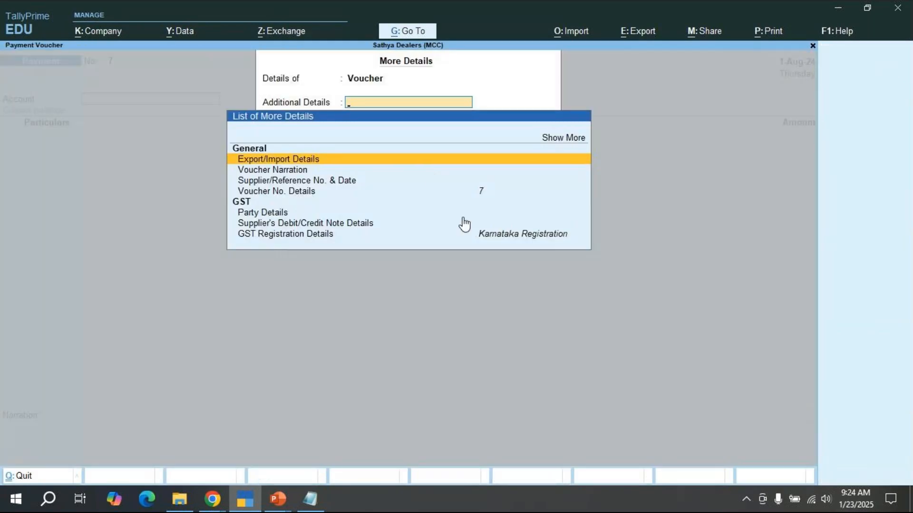
key(Escape)
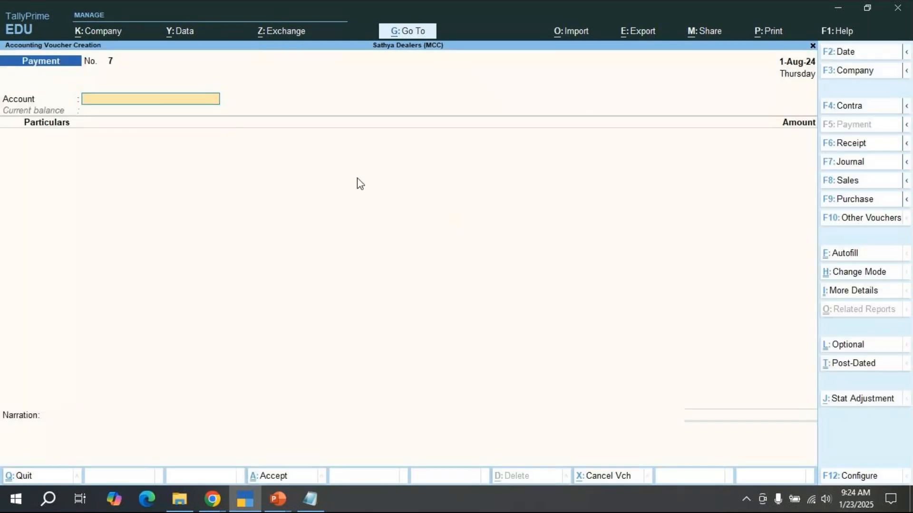
click(853, 277)
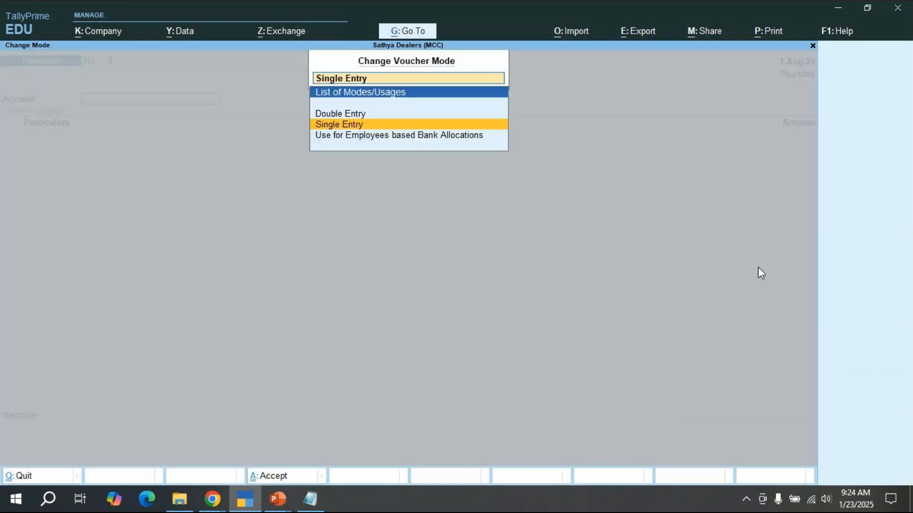
click(349, 125)
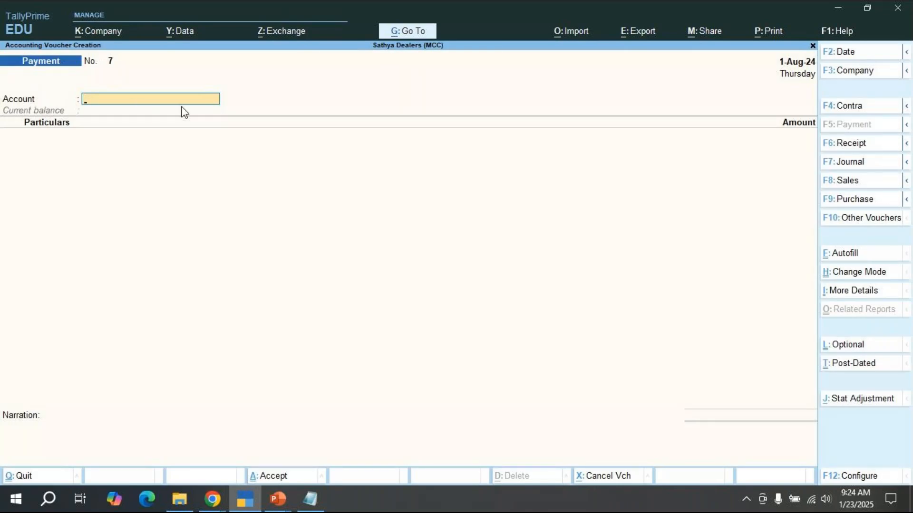
- Set Cash as the account of the payment voucher
key(Down)
key(Down)
key(Down)
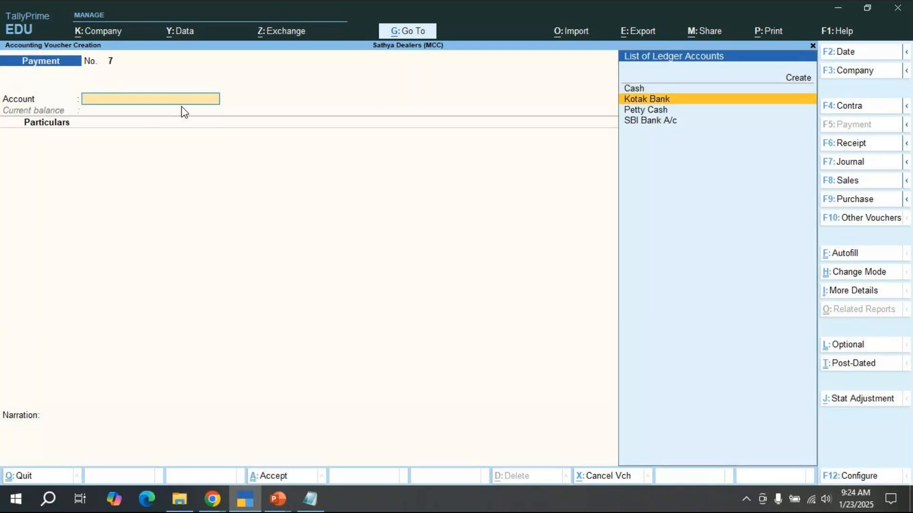
key(Up)
key(Return)
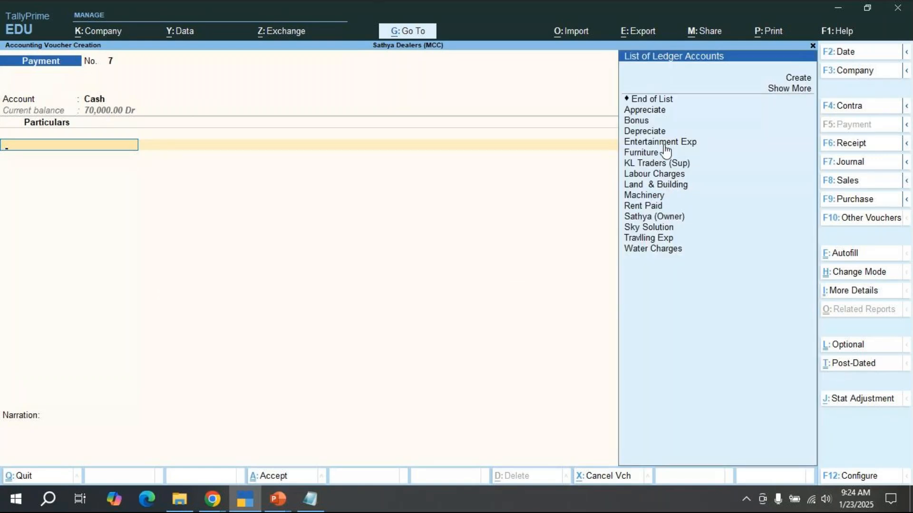
- Enter Rent Paid with an amount of 6,000 under the payment voucher's particulars
key(Down)
key(Down)
key(Down)
key(Down)
key(Down)
key(Down)
key(Down)
key(Down)
key(Down)
key(Down)
key(Down)
key(Down)
key(Down)
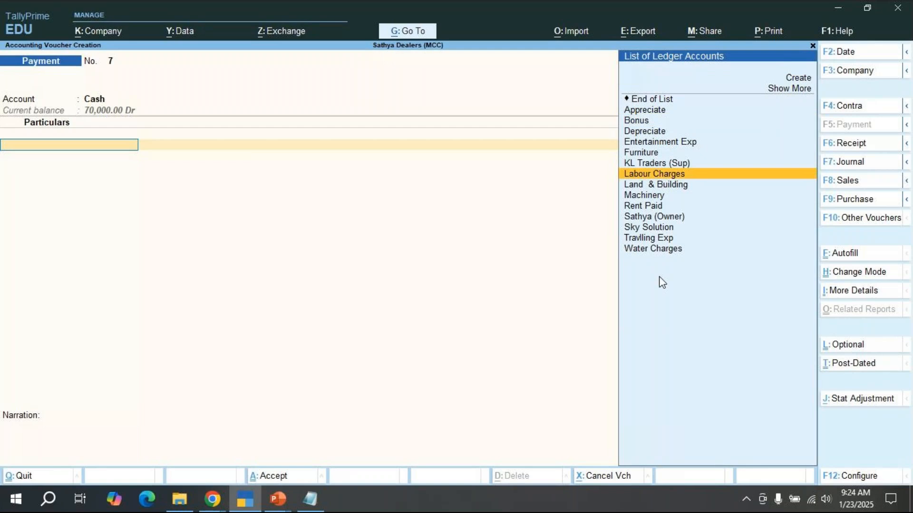
key(Return)
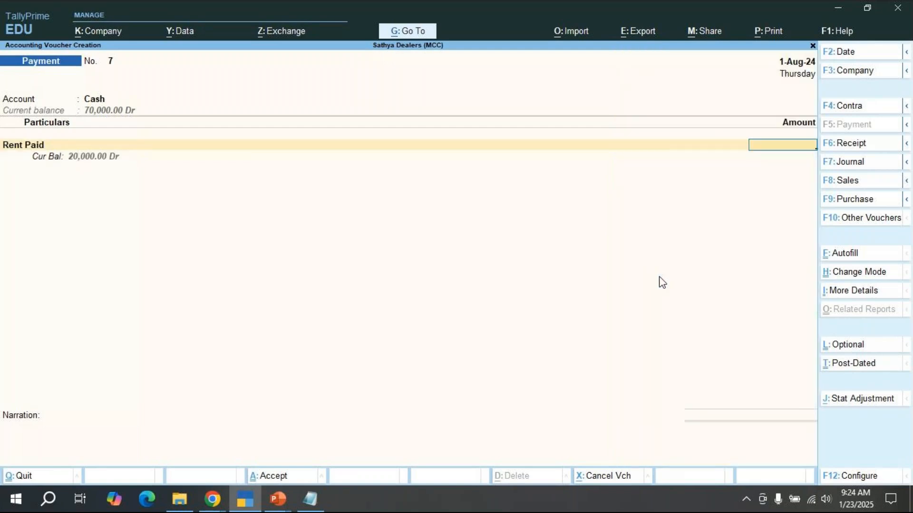
text(6000)
key(Return)
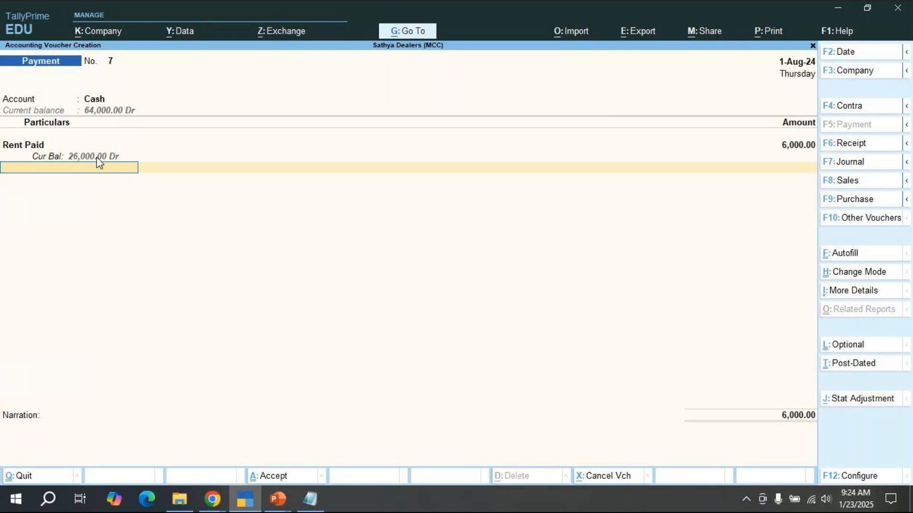
- Change the payment voucher to Double Entry mode for comparison and return it to Single Entry
click(846, 273)
key(Up)
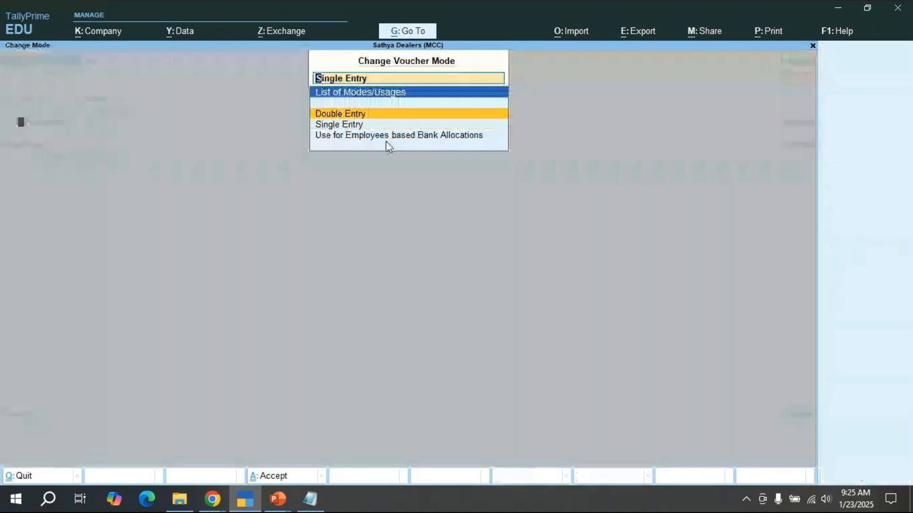
key(Return)
click(853, 280)
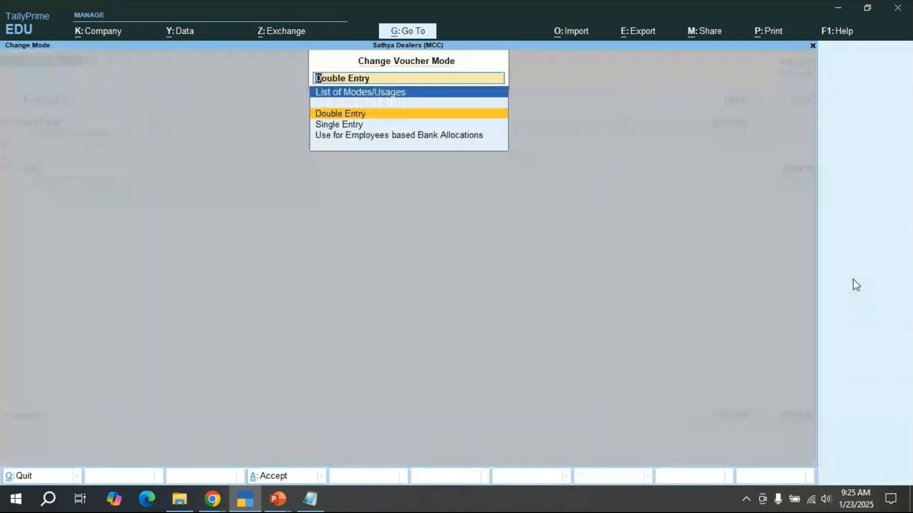
key(Down)
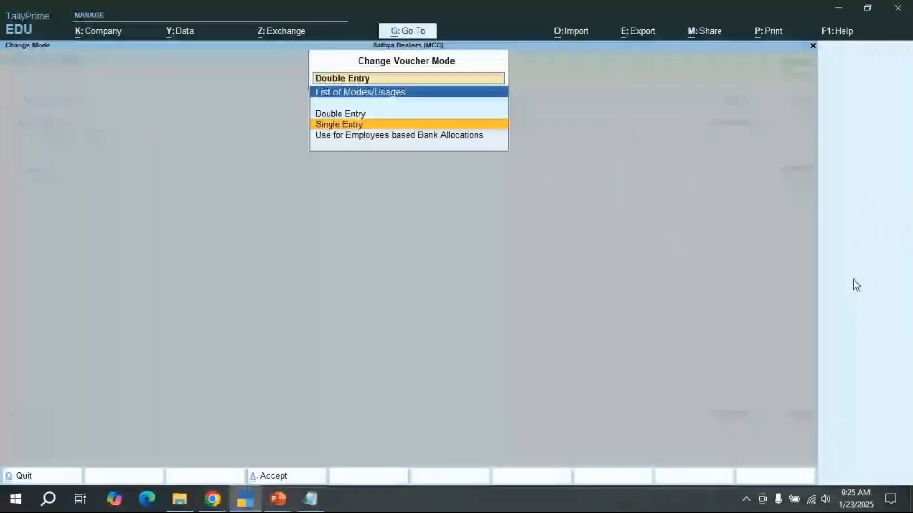
key(Return)
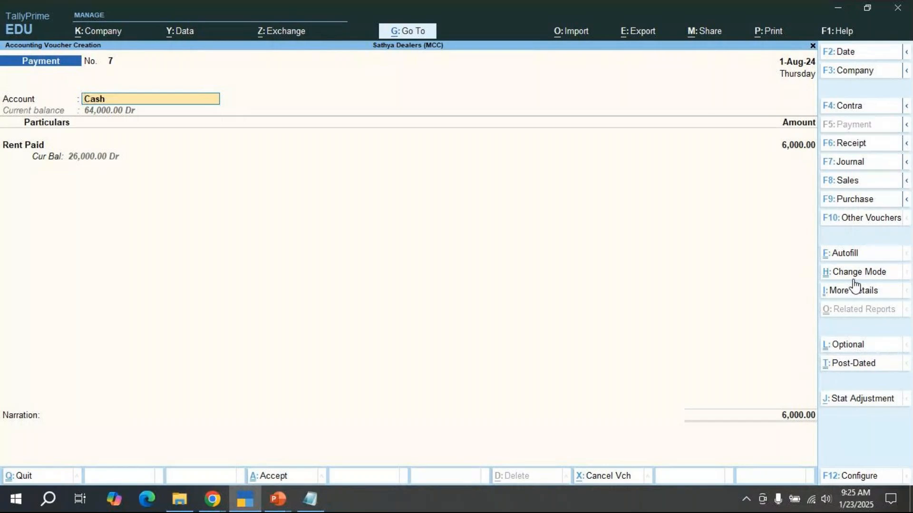
- Quit the payment voucher without saving and return to the Gateway of Tally
key(BackSpace)
key(Escape)
key(Return)
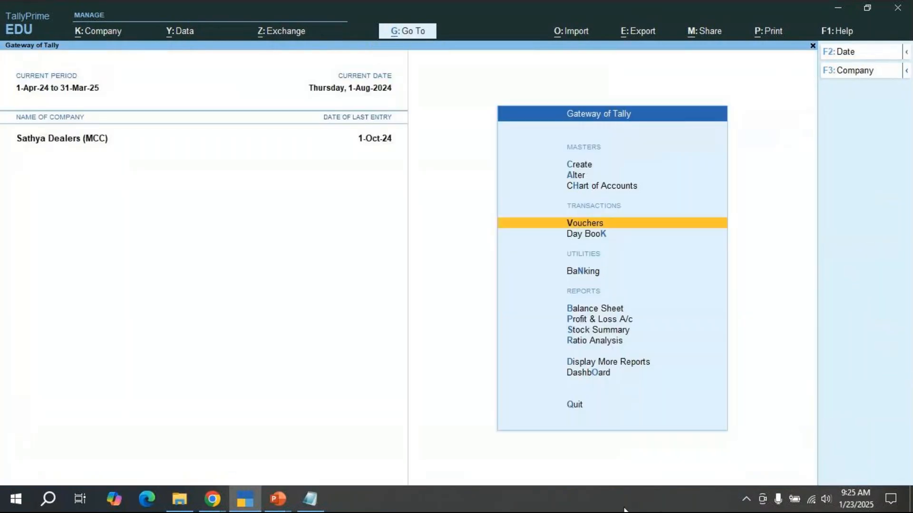
- Switch to the Tally prime (MCC).pptx presentation in PowerPoint and show the "Flow Chart of Purchase Voucher in 3 modes" slide
mouse_move(275, 507)
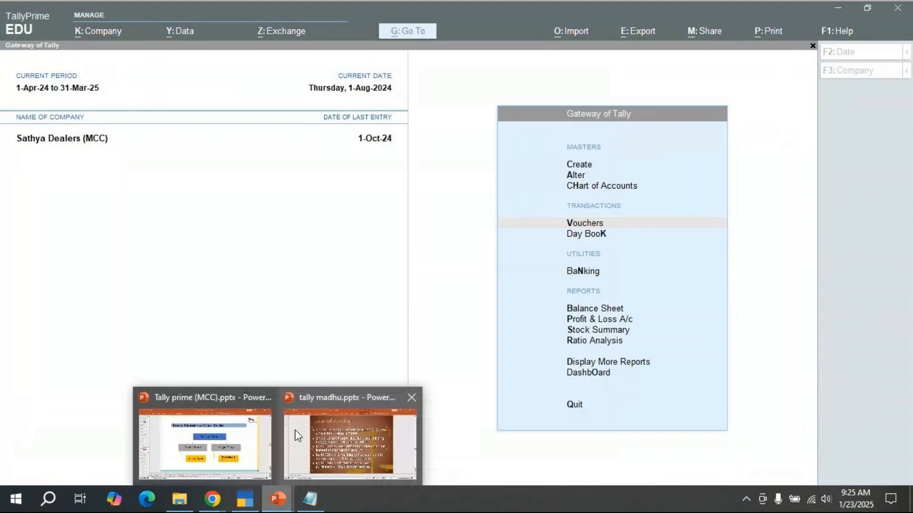
click(233, 449)
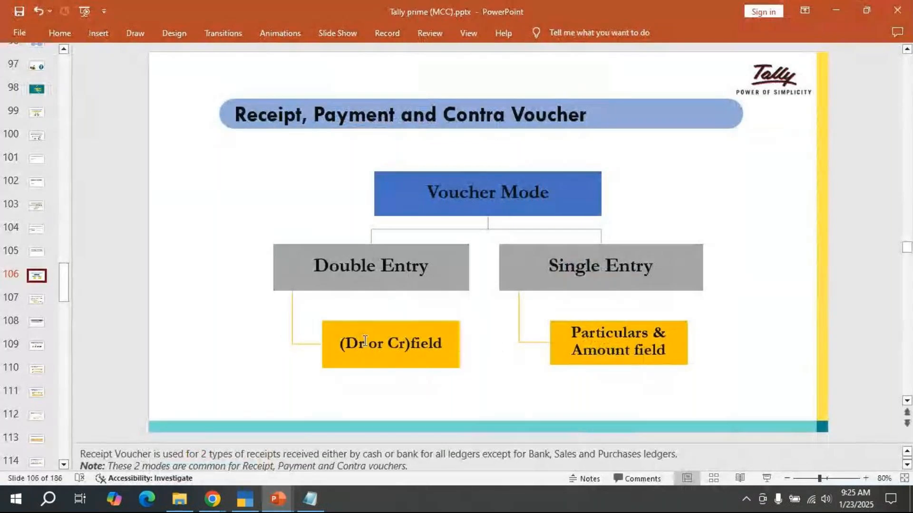
drag(65, 292, 61, 326)
click(36, 322)
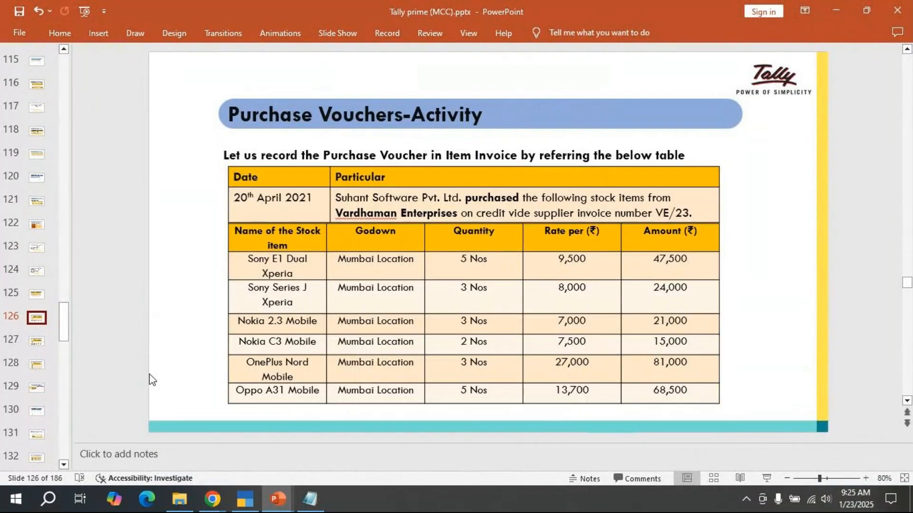
scroll(150, 375, up, 3)
scroll(151, 380, up, 1)
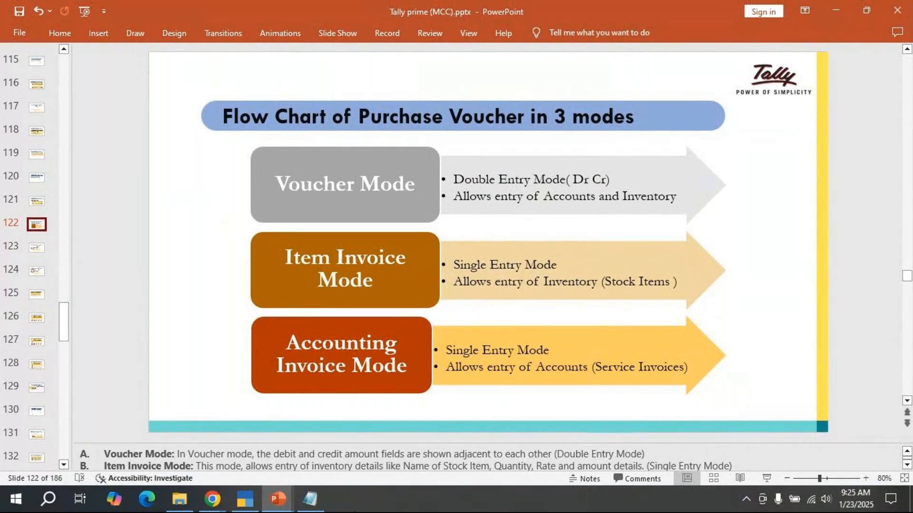
- Switch back to TallyPrime, open voucher entry and change the voucher type to Purchase
click(244, 499)
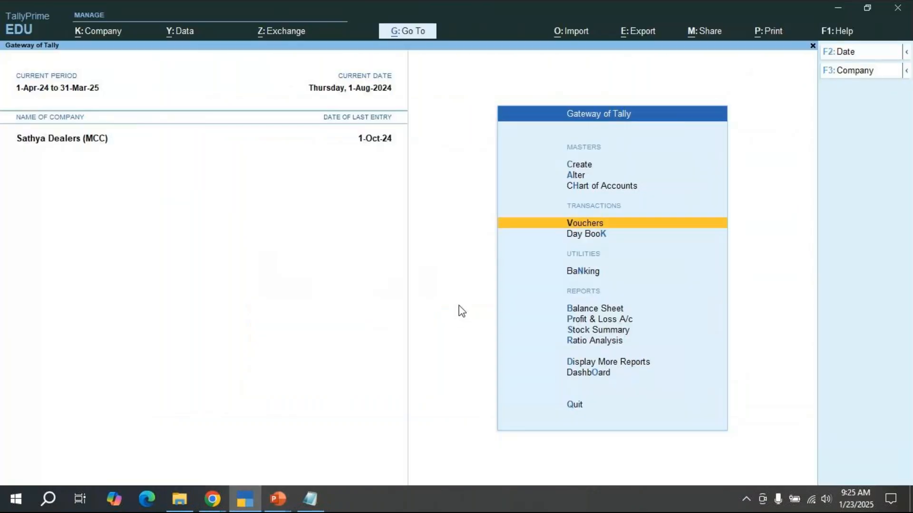
key(Return)
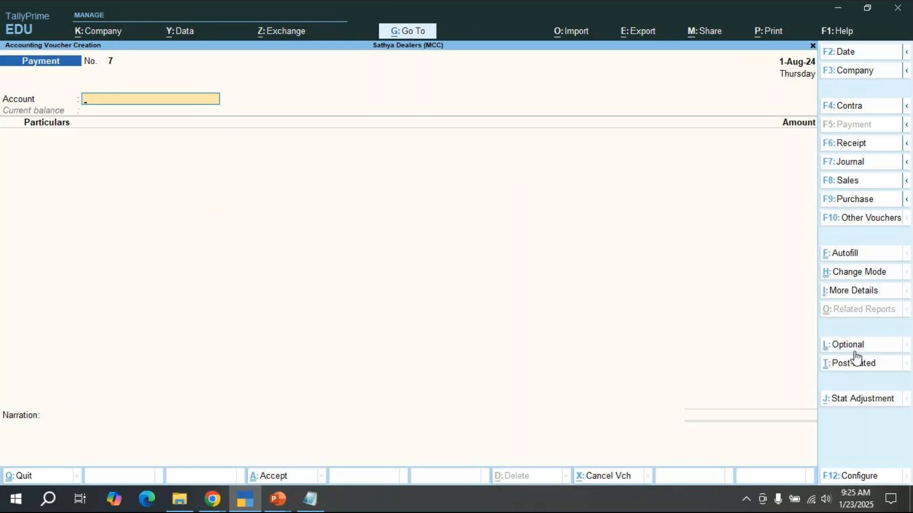
click(853, 200)
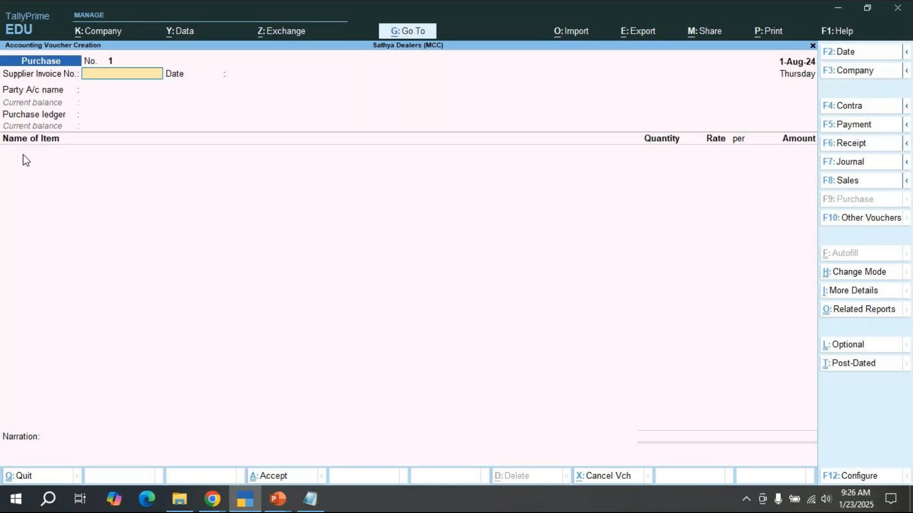
- Change the purchase voucher's mode from Item Invoice to As Voucher
click(851, 274)
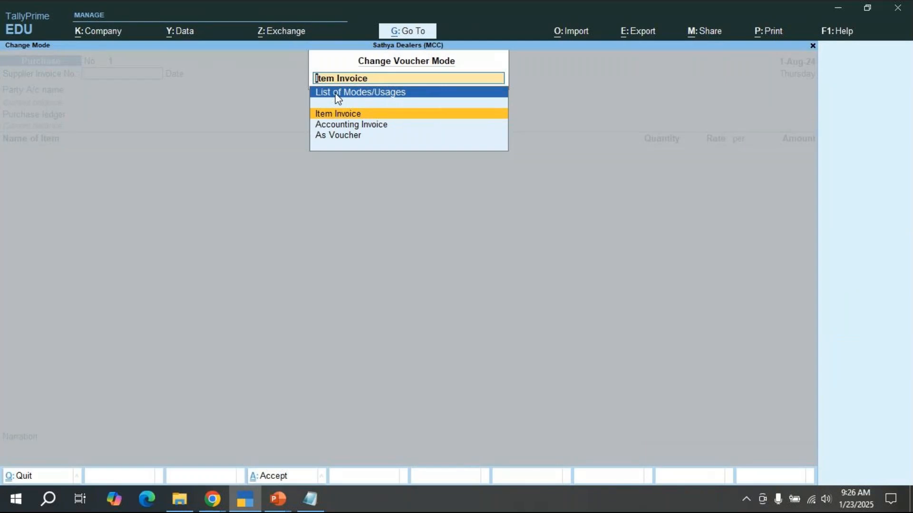
key(Down)
key(Down)
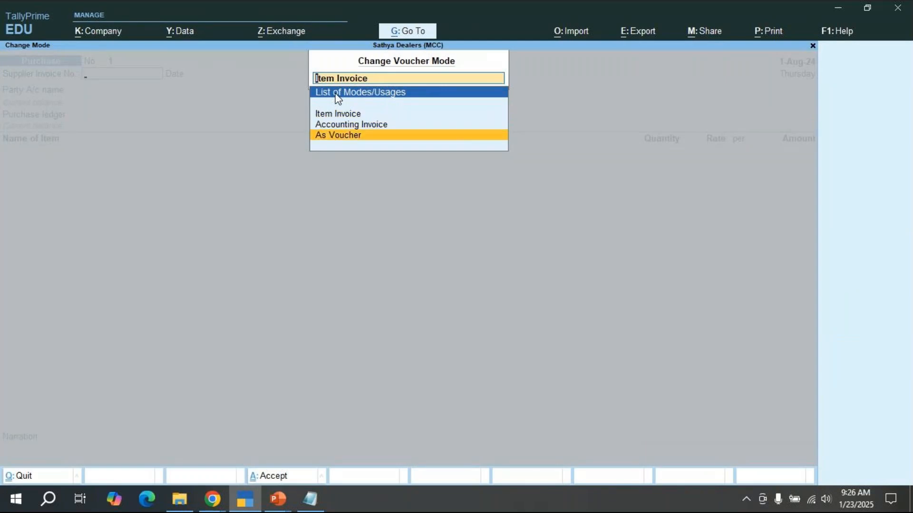
key(Return)
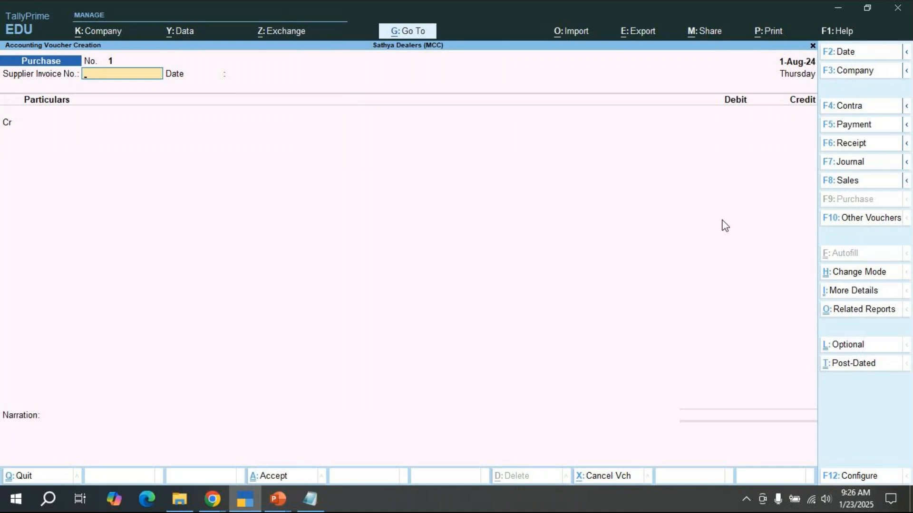
- Change the purchase voucher's mode to Accounting Invoice
click(856, 275)
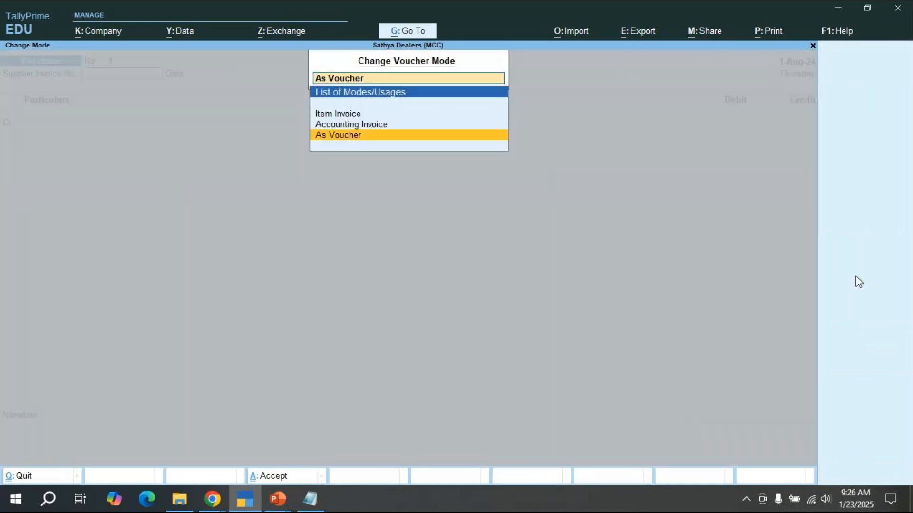
key(Up)
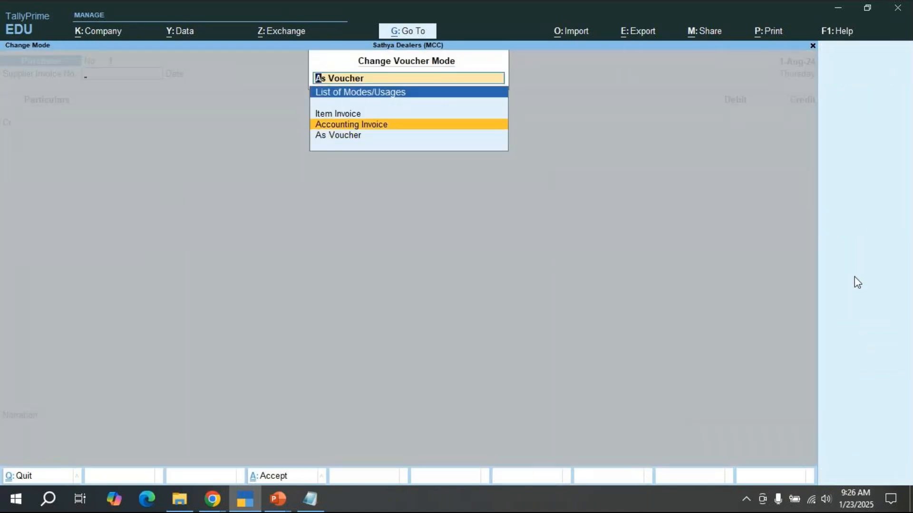
key(Return)
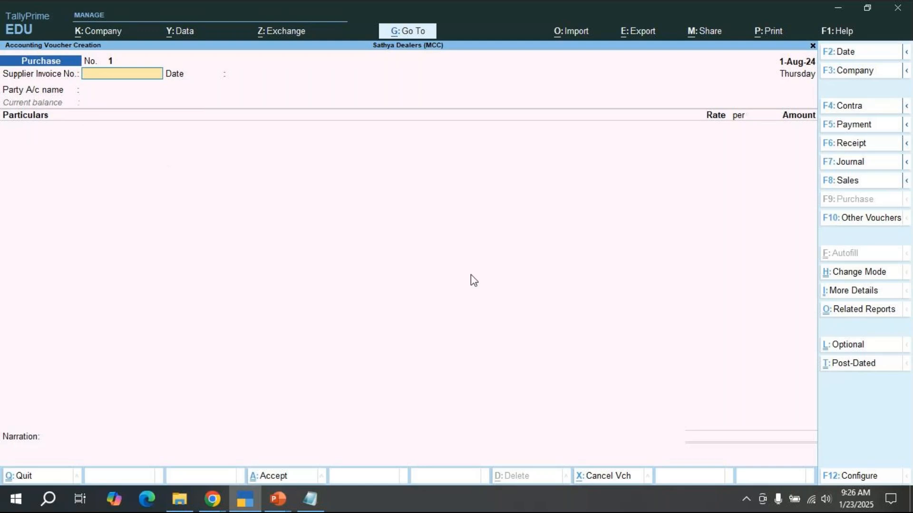
- Change the purchase voucher's mode to Item Invoice
click(846, 275)
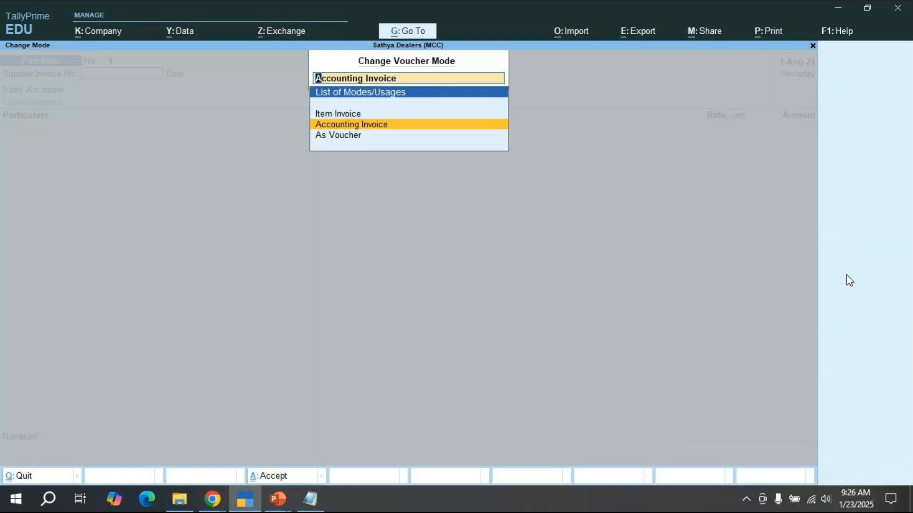
key(Up)
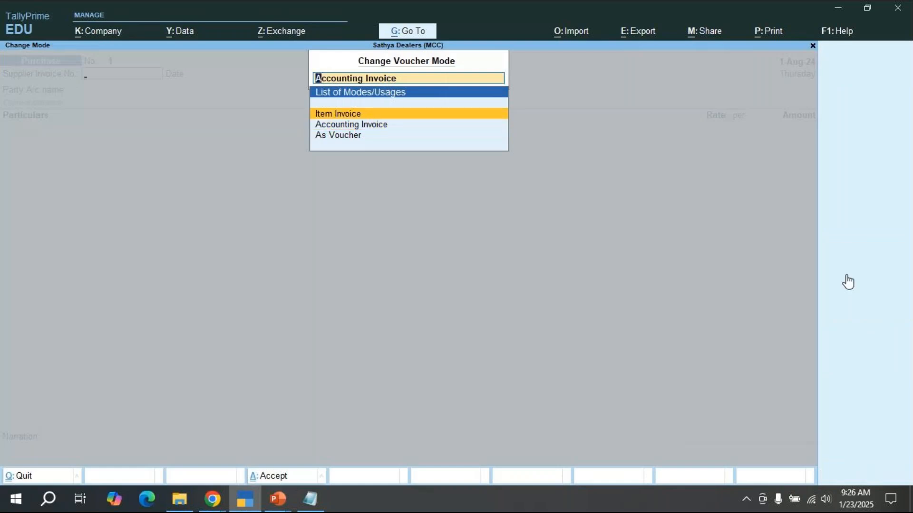
key(Return)
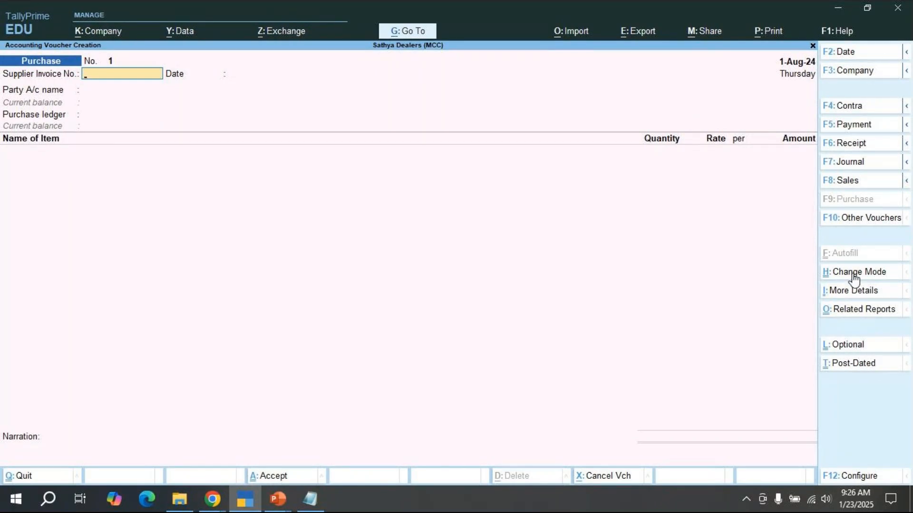
- Review the available purchase voucher modes and keep Item Invoice selected
click(829, 272)
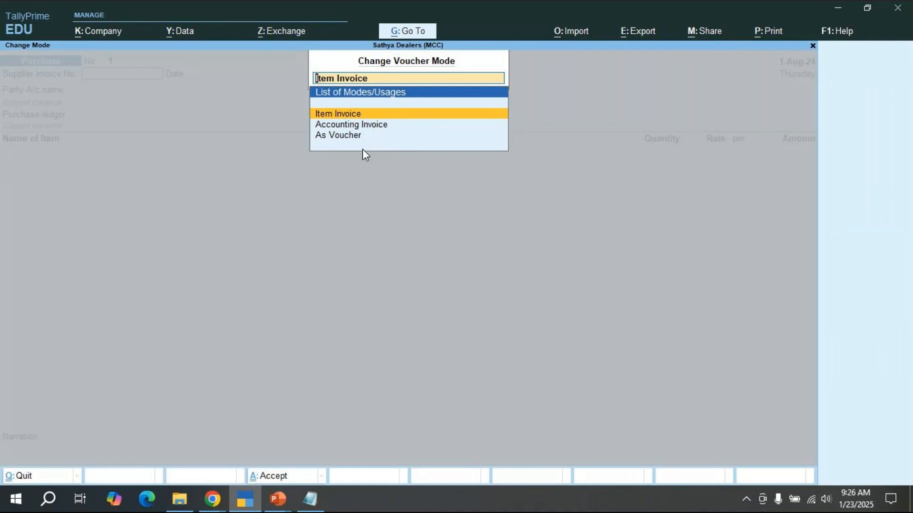
key(BackSpace)
key(Return)
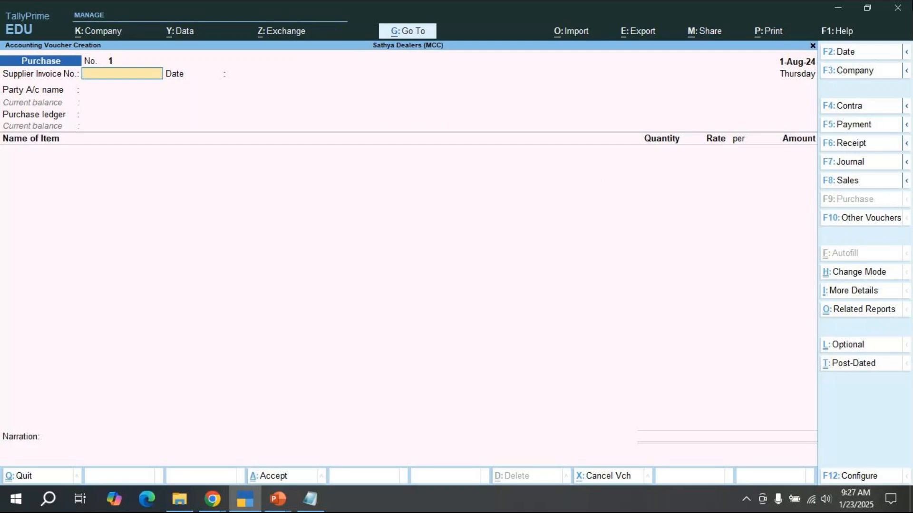
- Minimize TallyPrime and switch to the GoTo Meeting window in Google Chrome
click(842, 10)
mouse_move(212, 499)
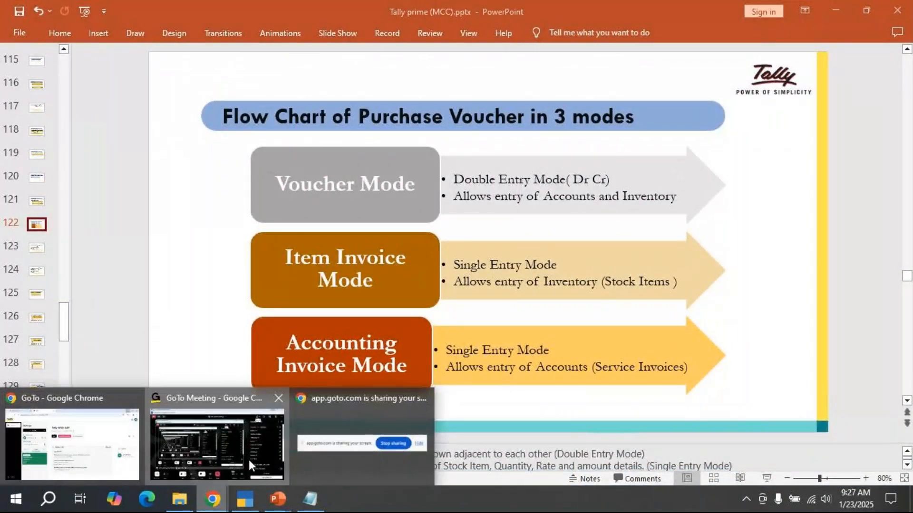
click(249, 460)
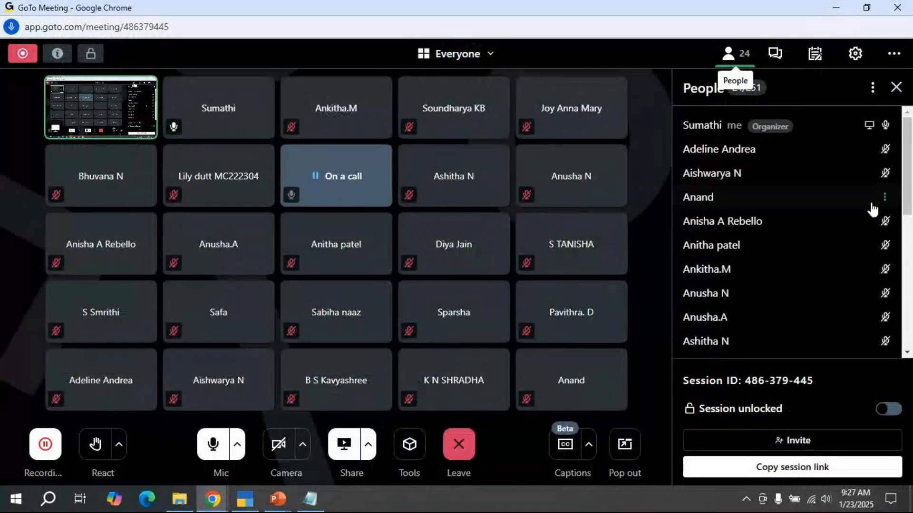